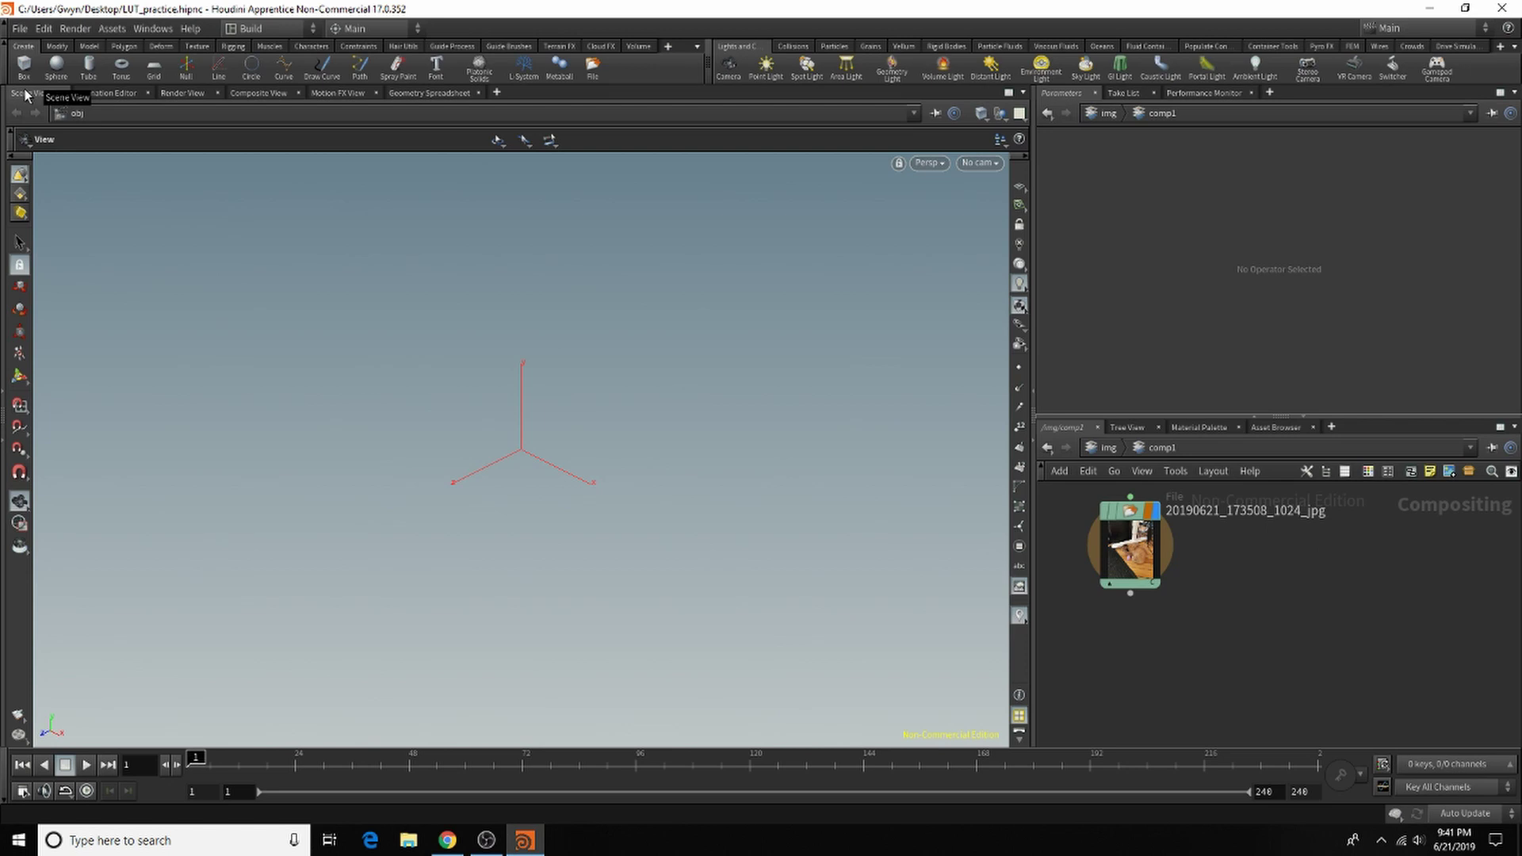
# Delete the old File node and the comp1 and img1 networks, returning to the img level.
pyautogui.click(1139, 575)
pyautogui.press('Delete')
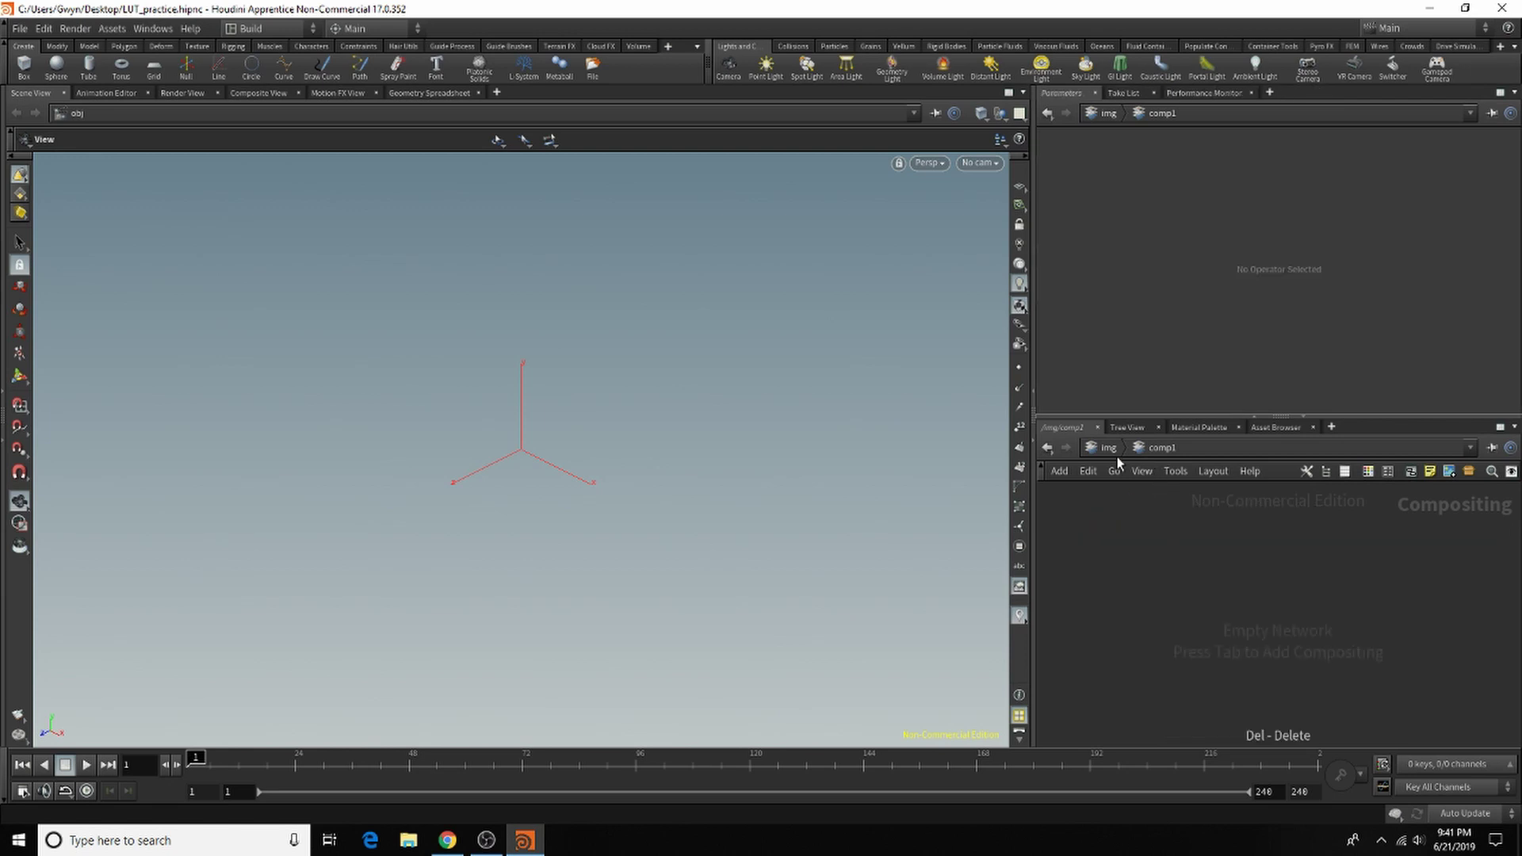
pyautogui.click(1116, 454)
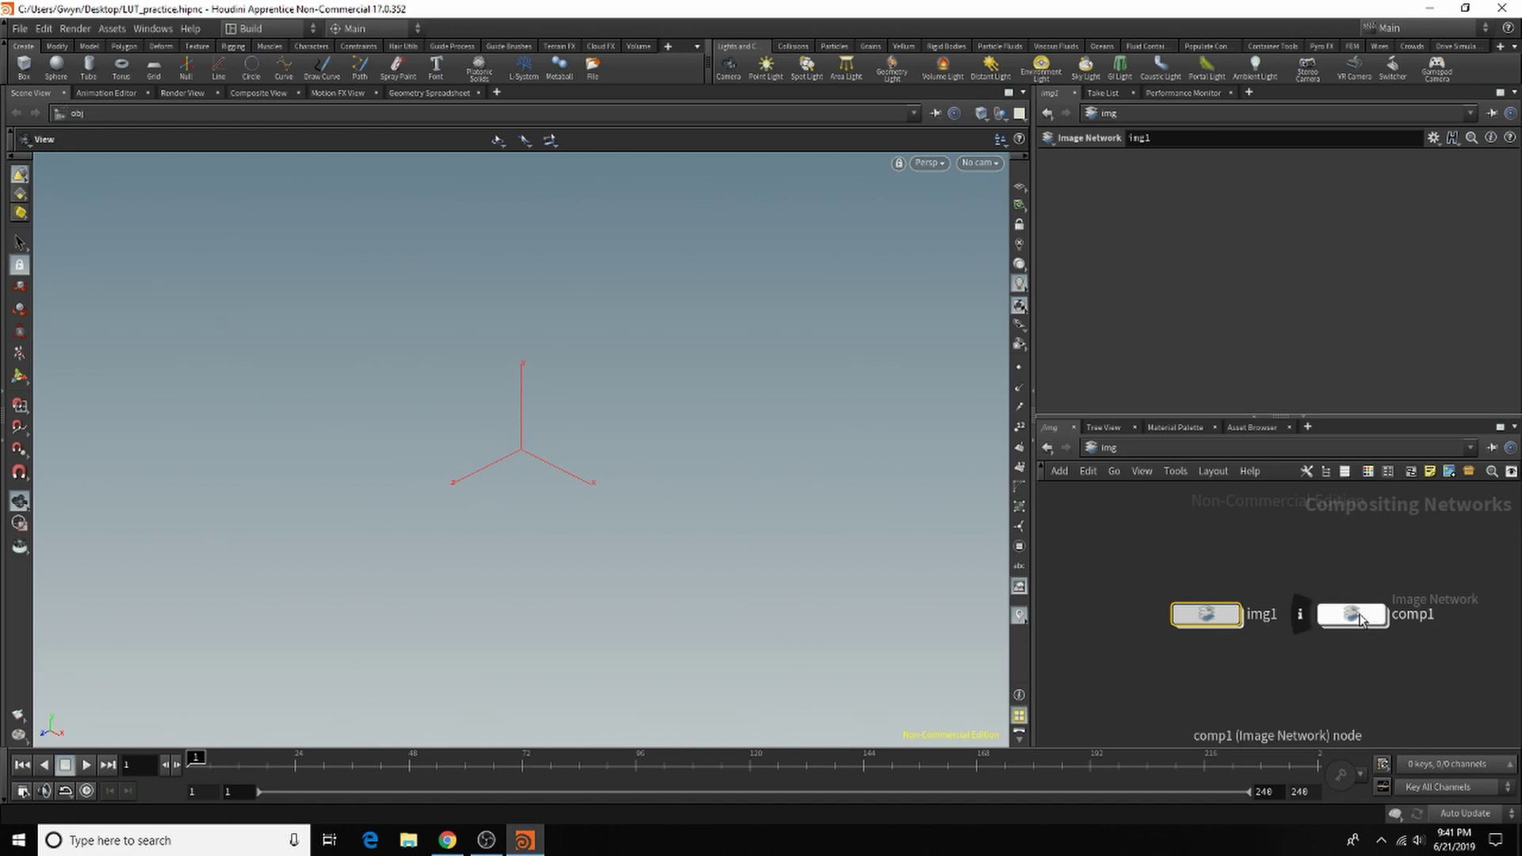
pyautogui.click(1353, 617)
pyautogui.press('Delete')
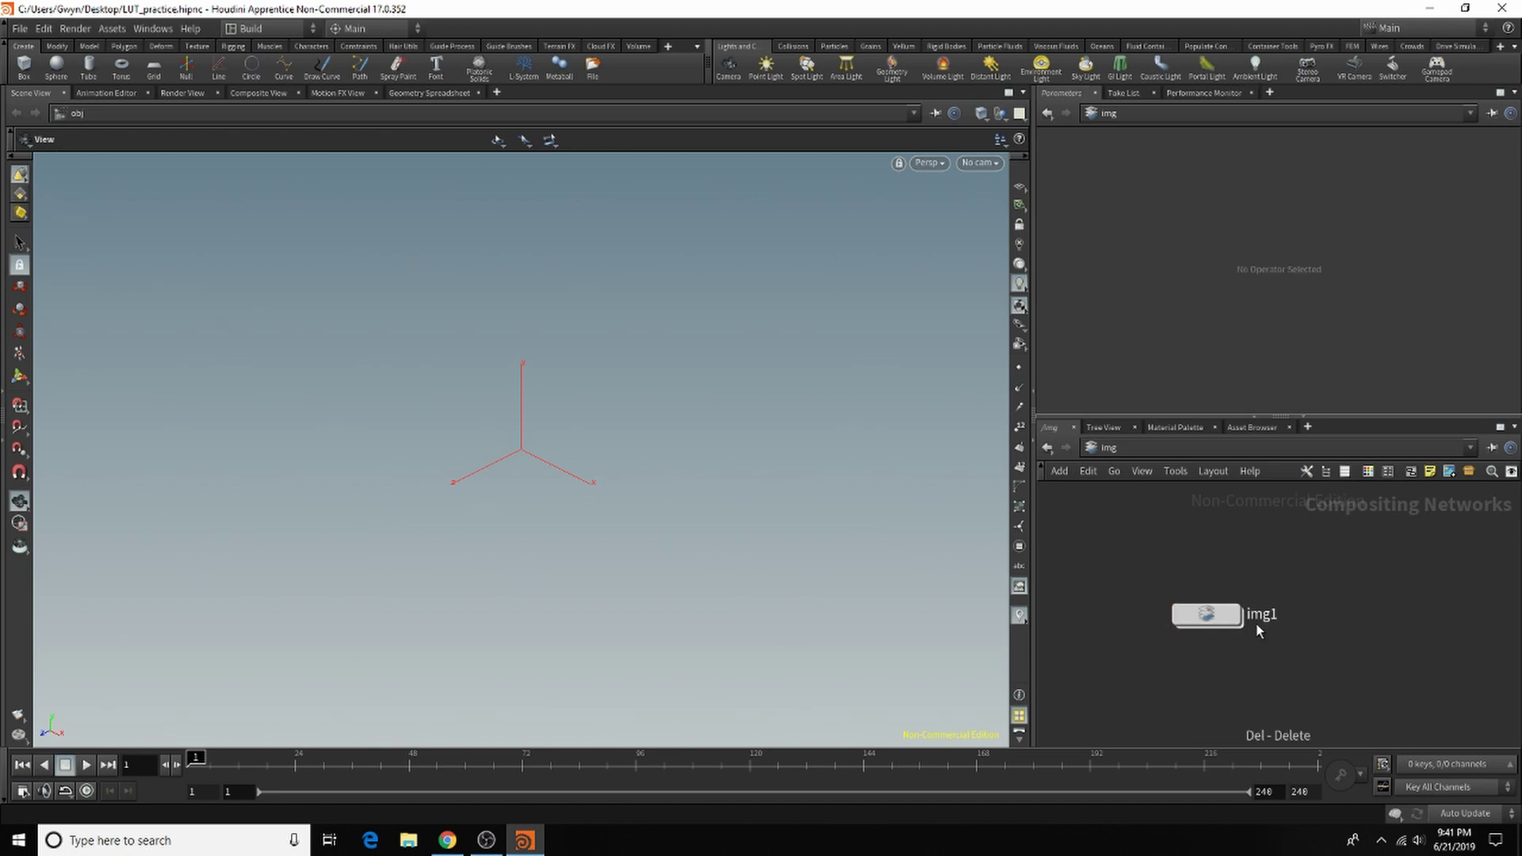
pyautogui.click(1241, 625)
pyautogui.press('Delete')
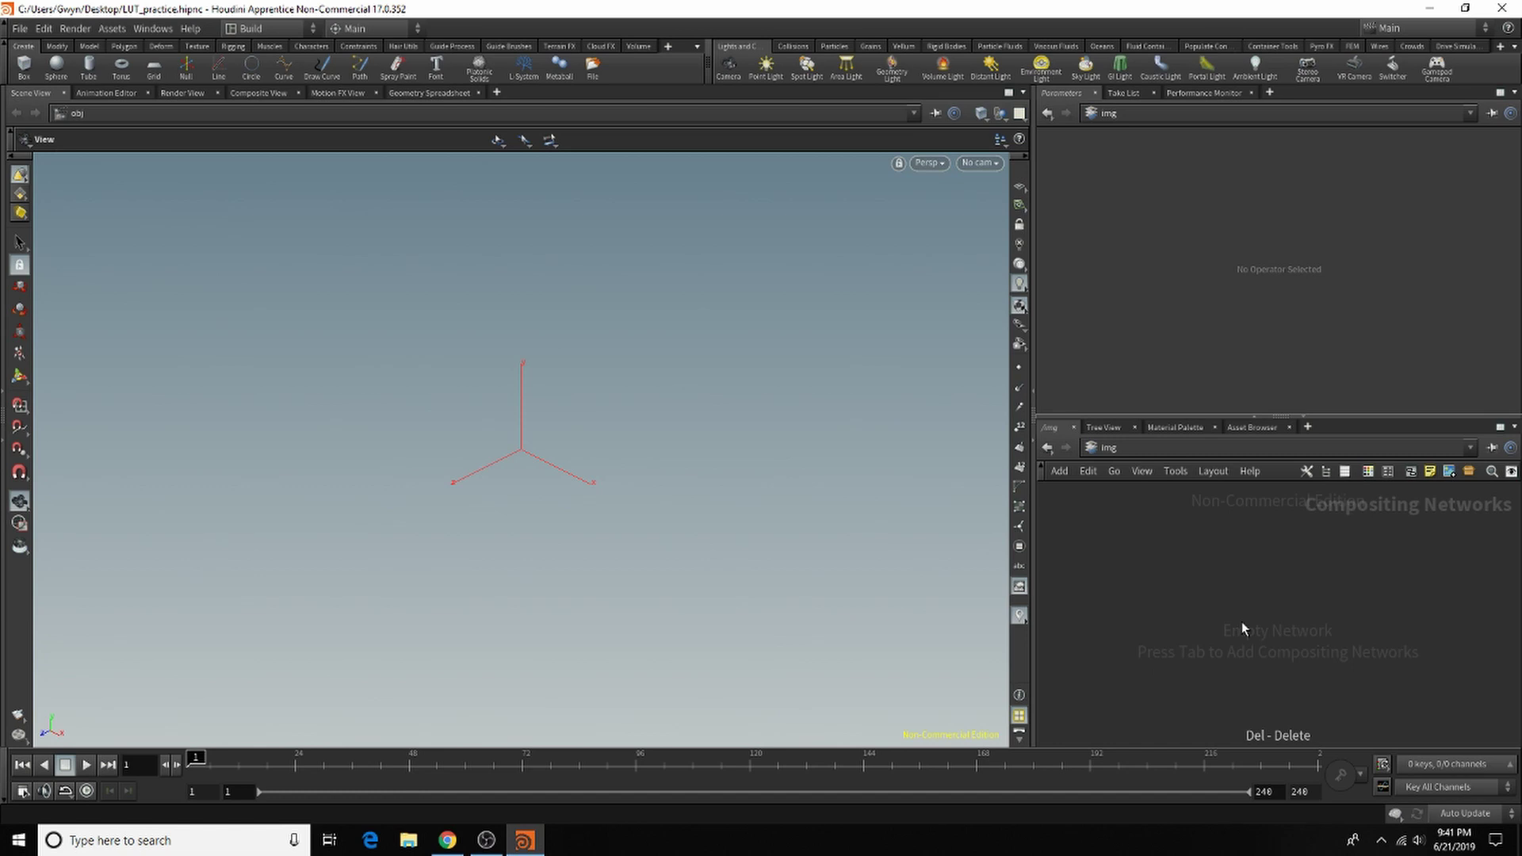
pyautogui.click(1151, 443)
pyautogui.click(1182, 512)
pyautogui.click(1189, 451)
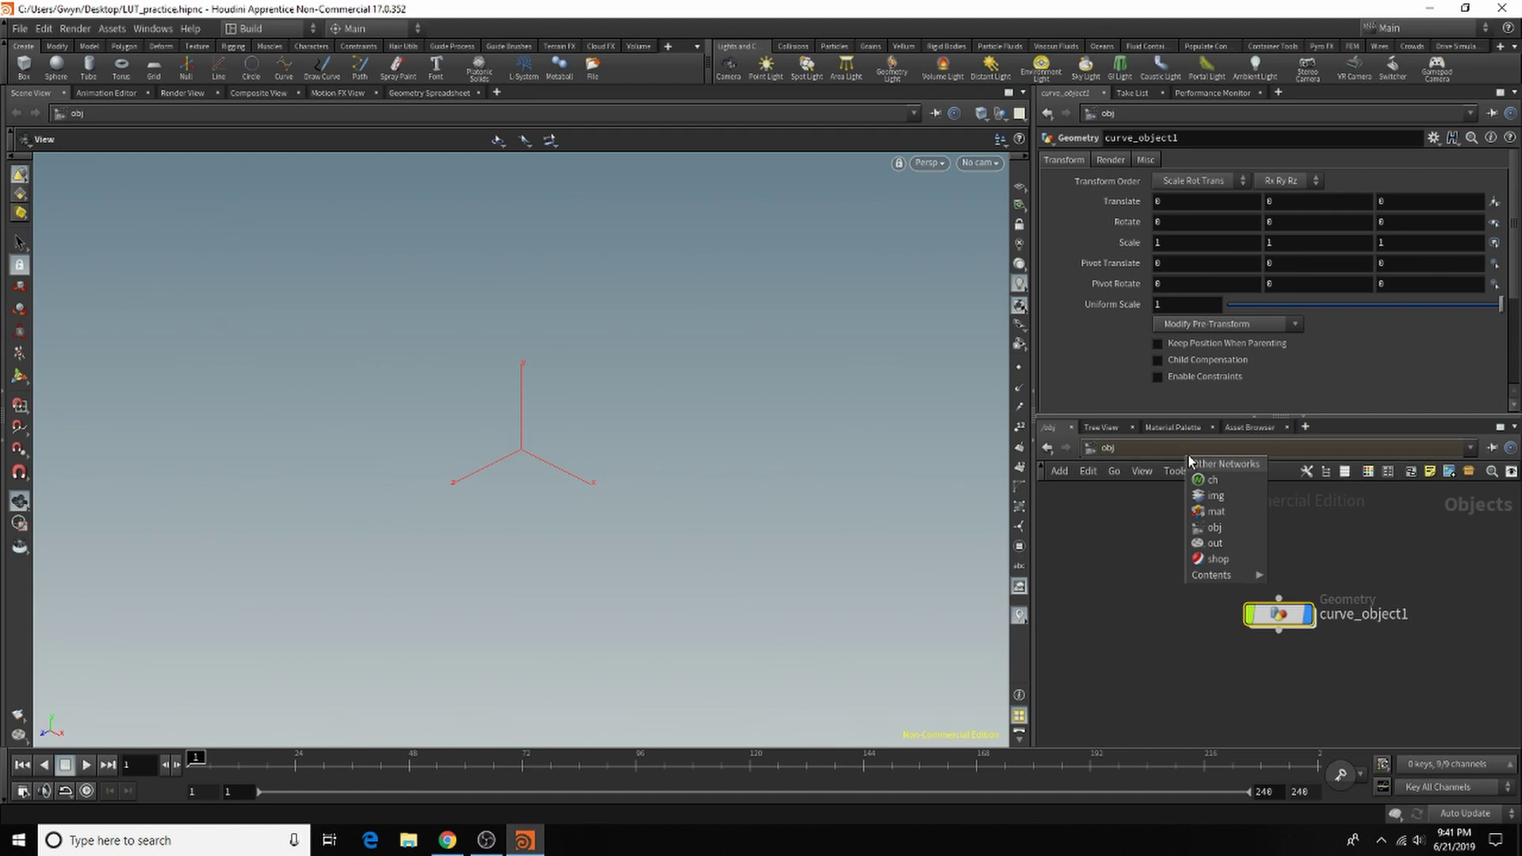
pyautogui.click(1199, 498)
# Create a new img1 Image Network and add a File node inside it.
pyautogui.press('Tab')
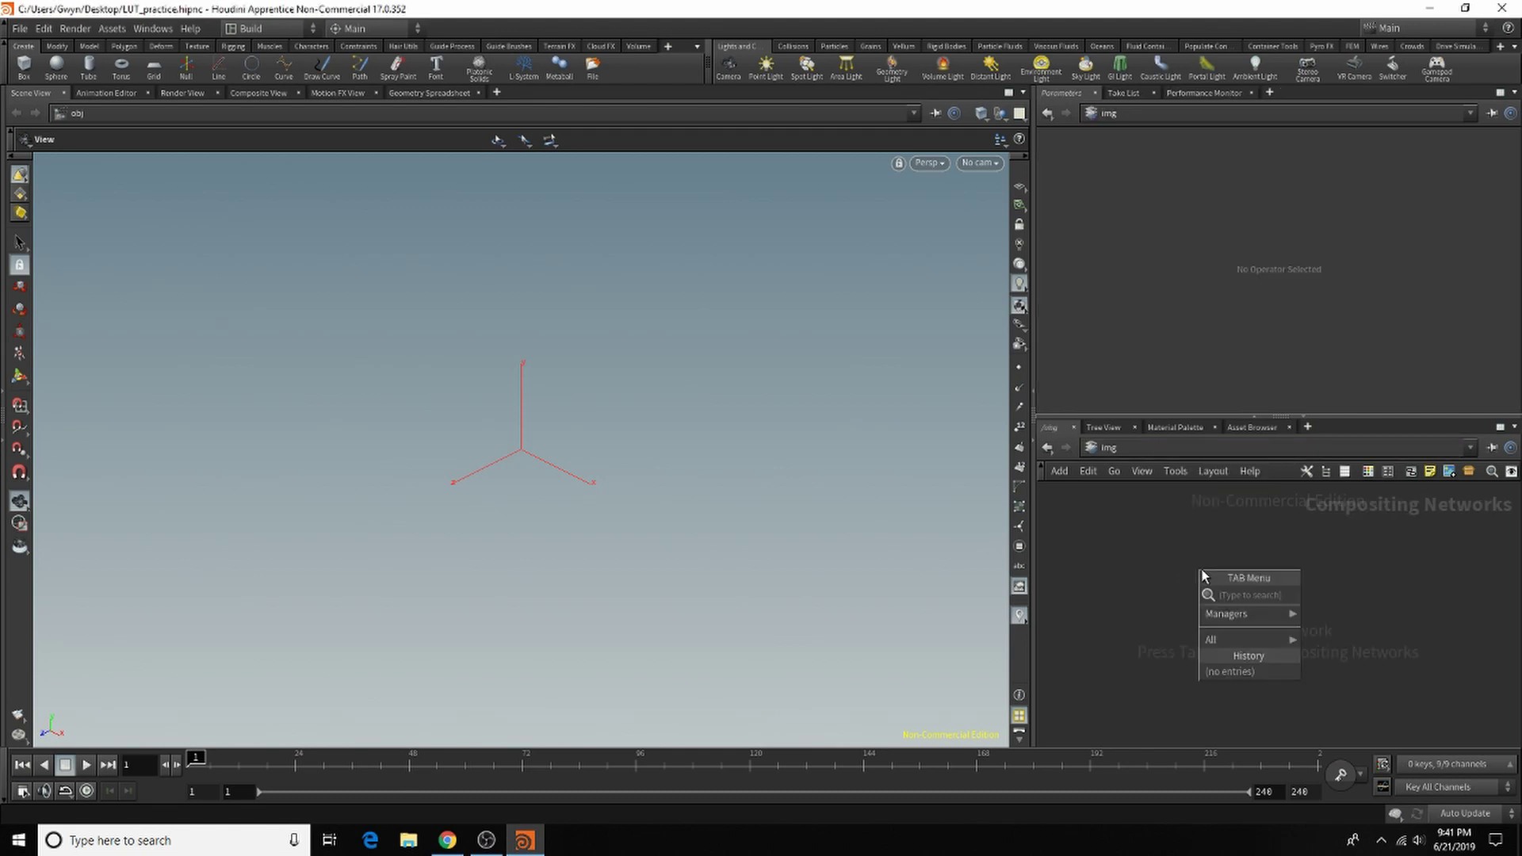
pyautogui.moveTo(1247, 644)
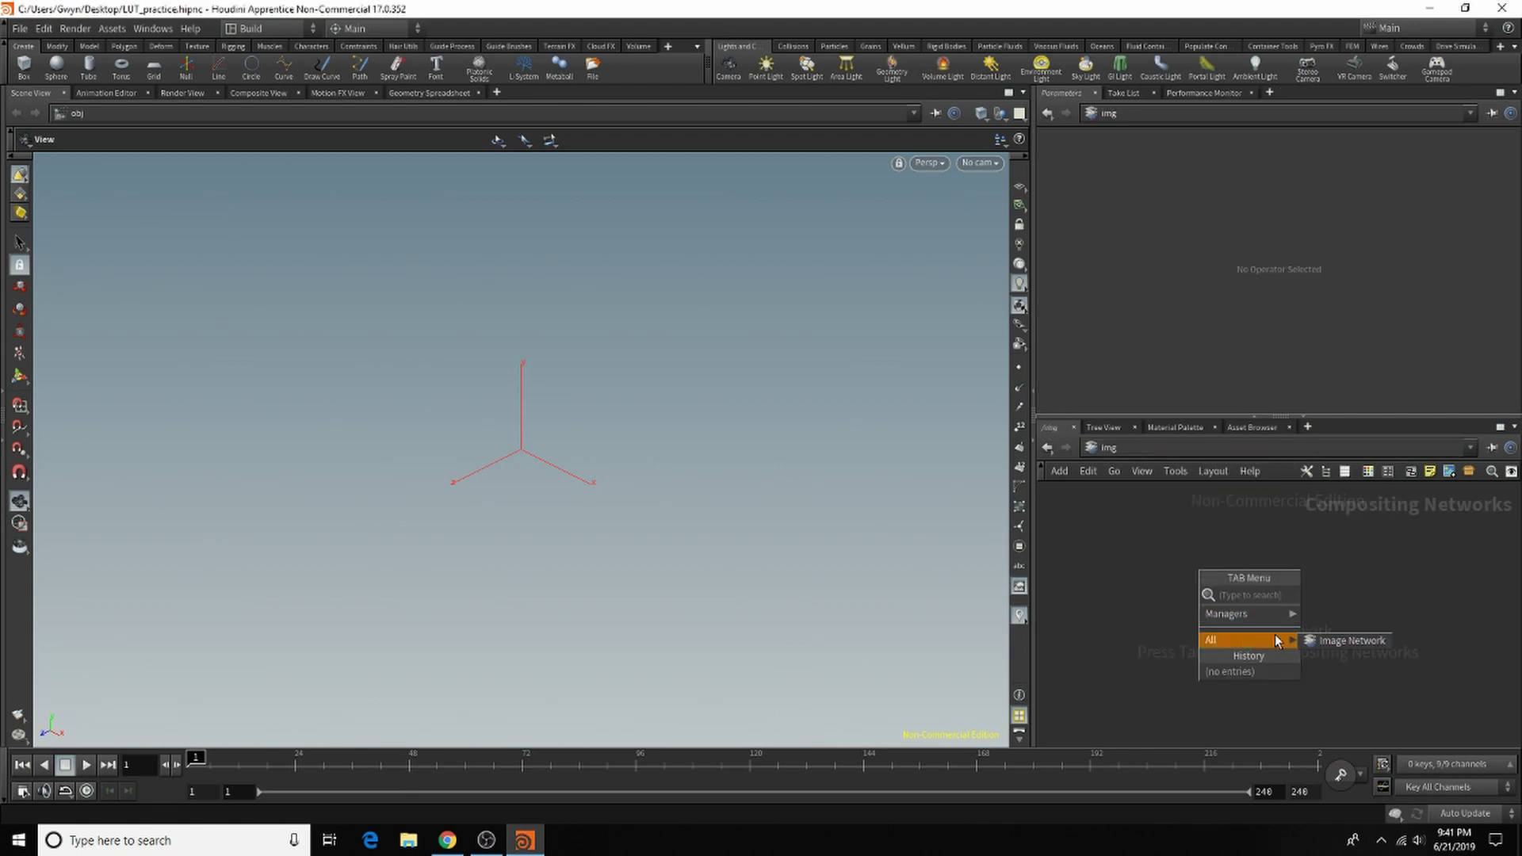
pyautogui.click(1340, 640)
pyautogui.click(1261, 586)
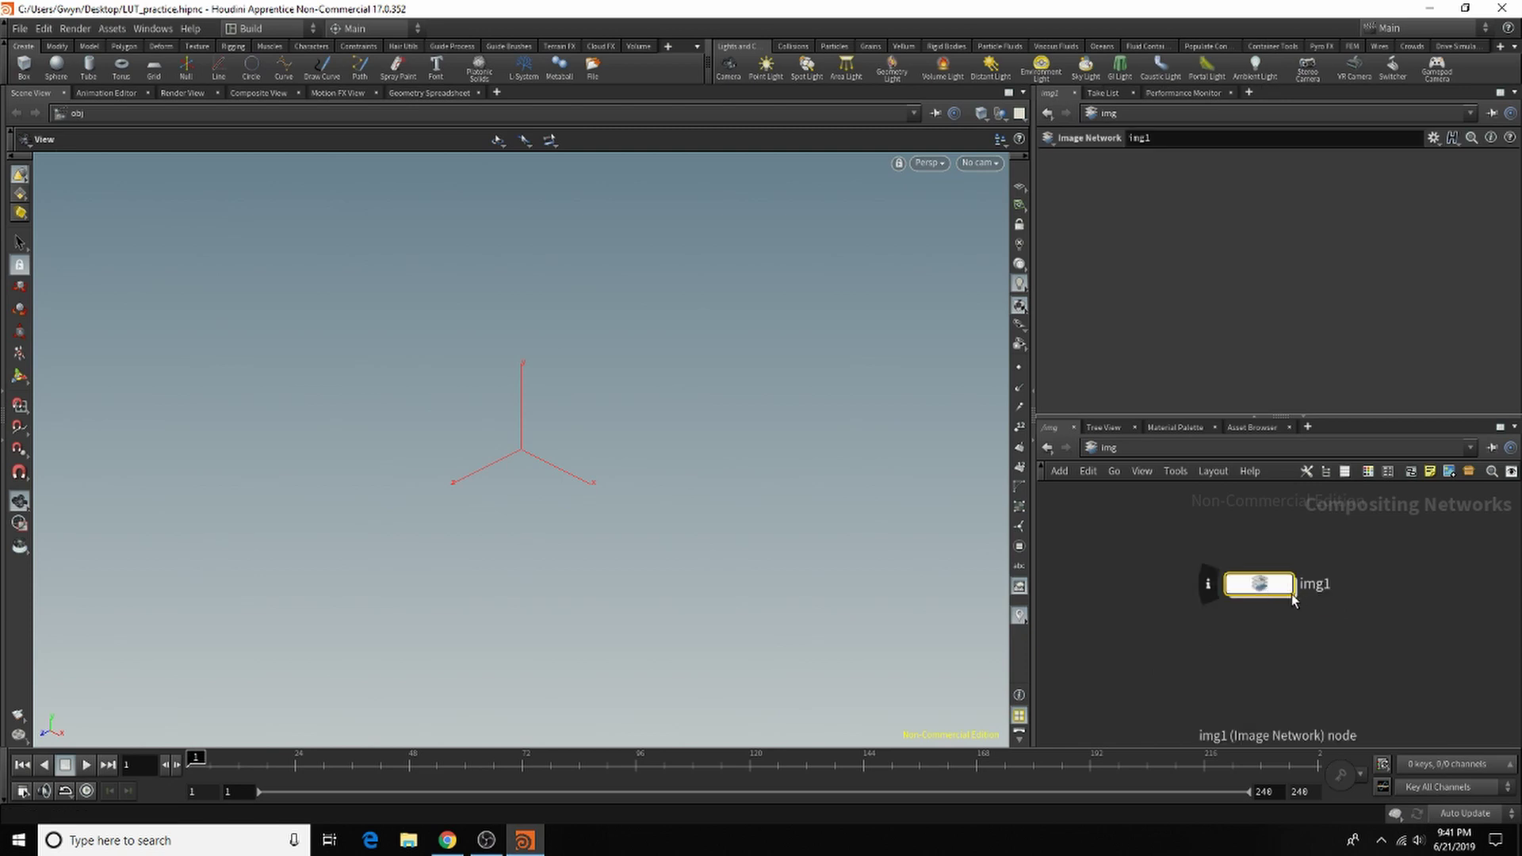
pyautogui.doubleClick(1237, 590)
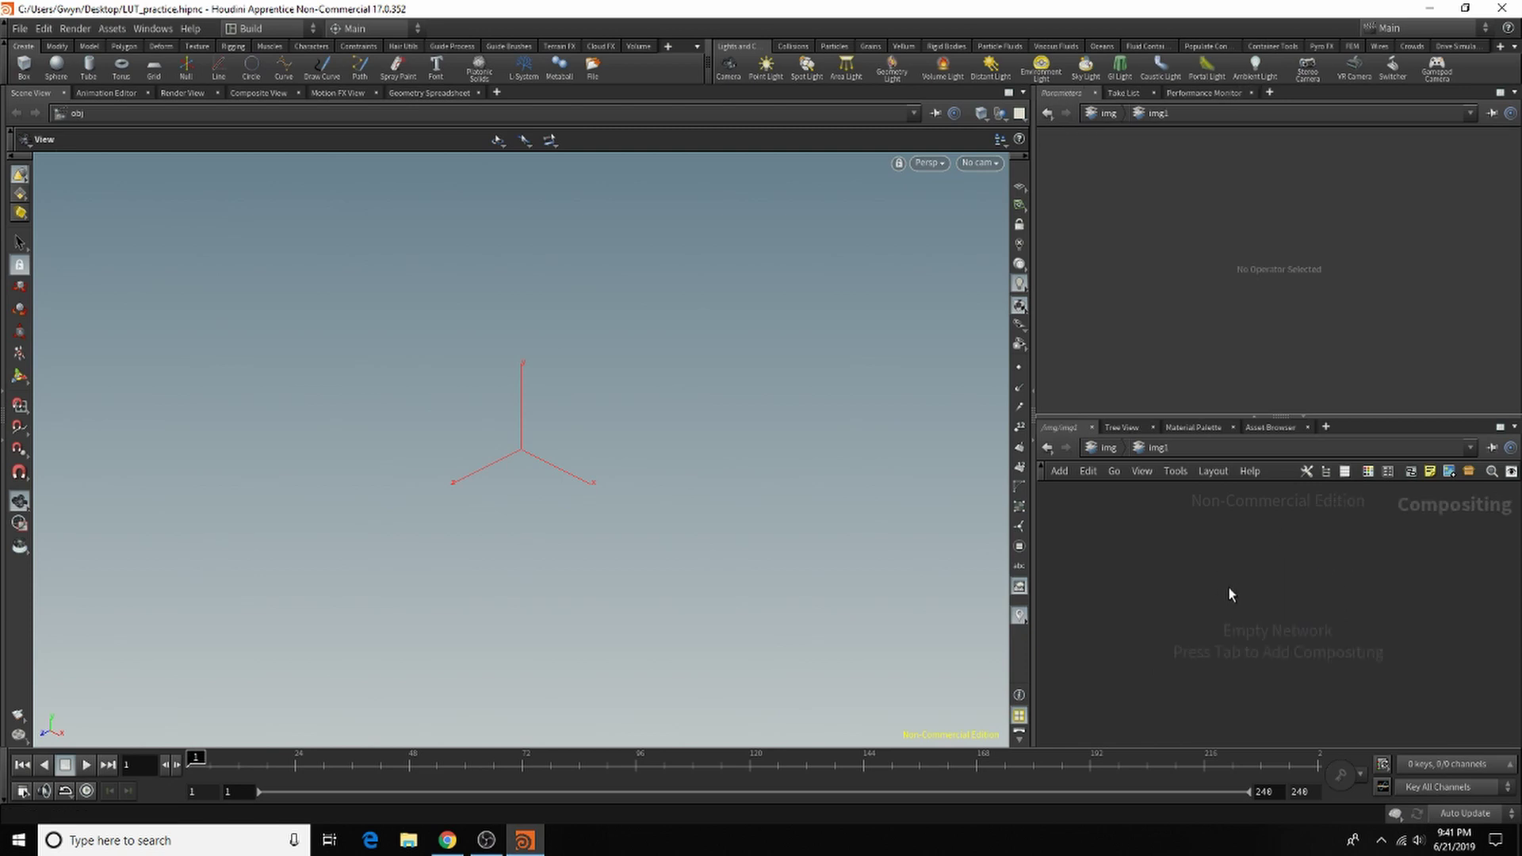
pyautogui.press('Tab')
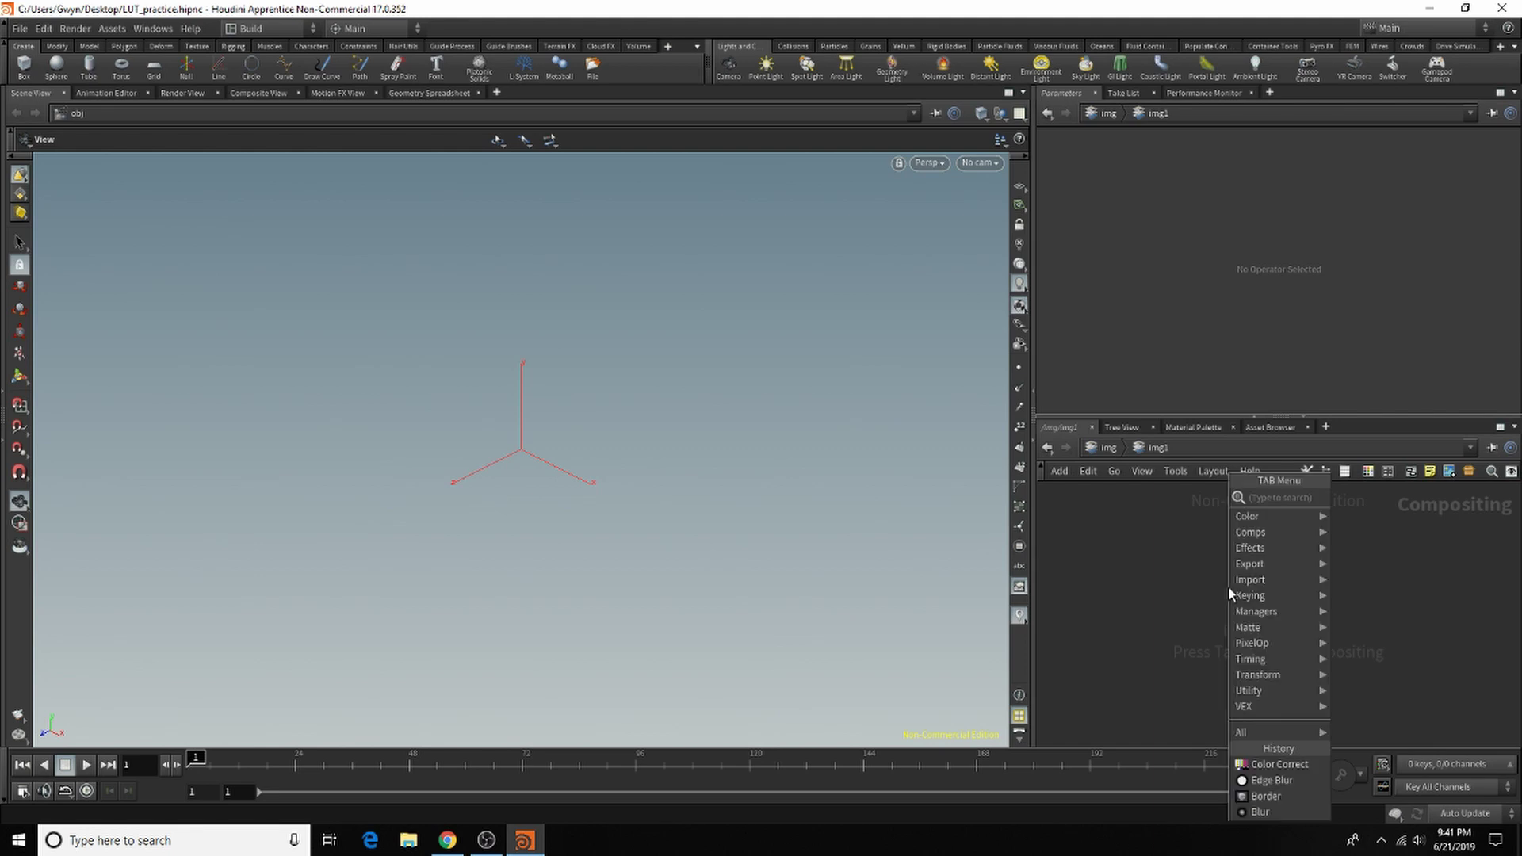
pyautogui.write('lookup')
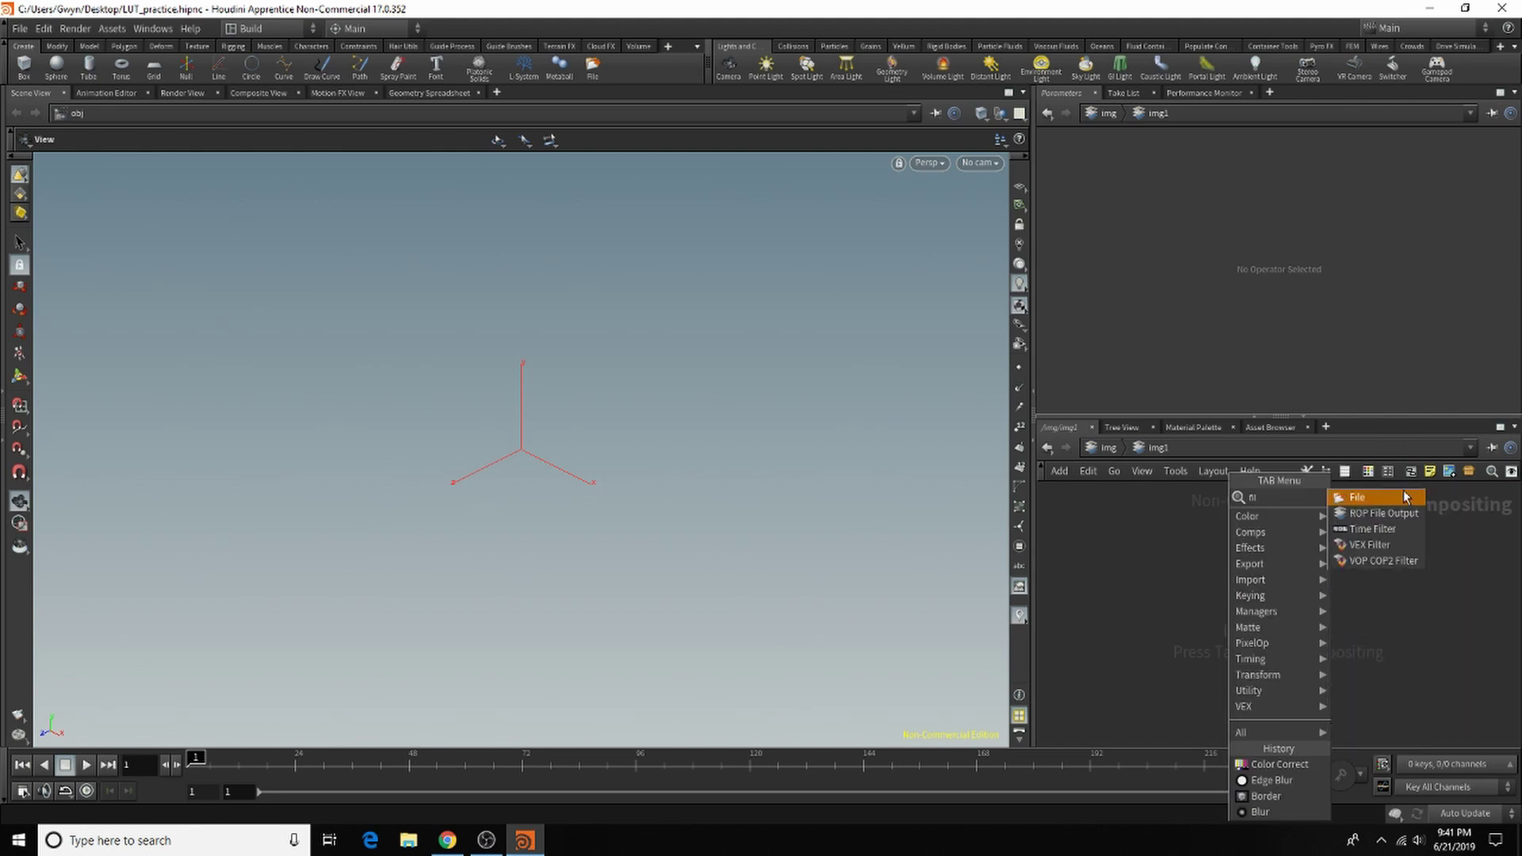
pyautogui.press('Return')
# Place the File node and show its kitten photo in the Composite View, zoomed on the image.
pyautogui.click(1289, 579)
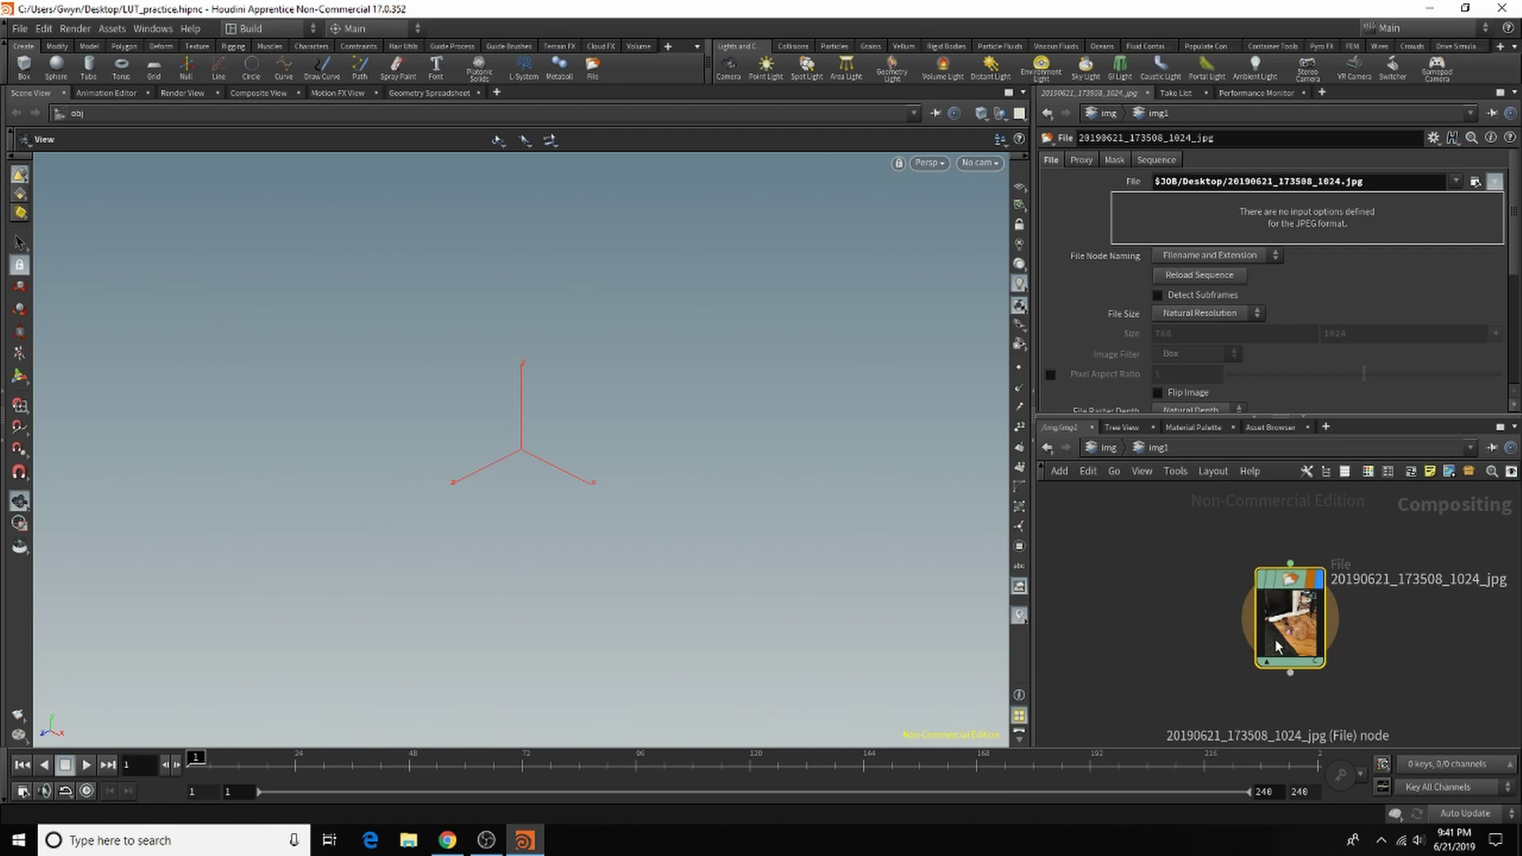
pyautogui.click(259, 92)
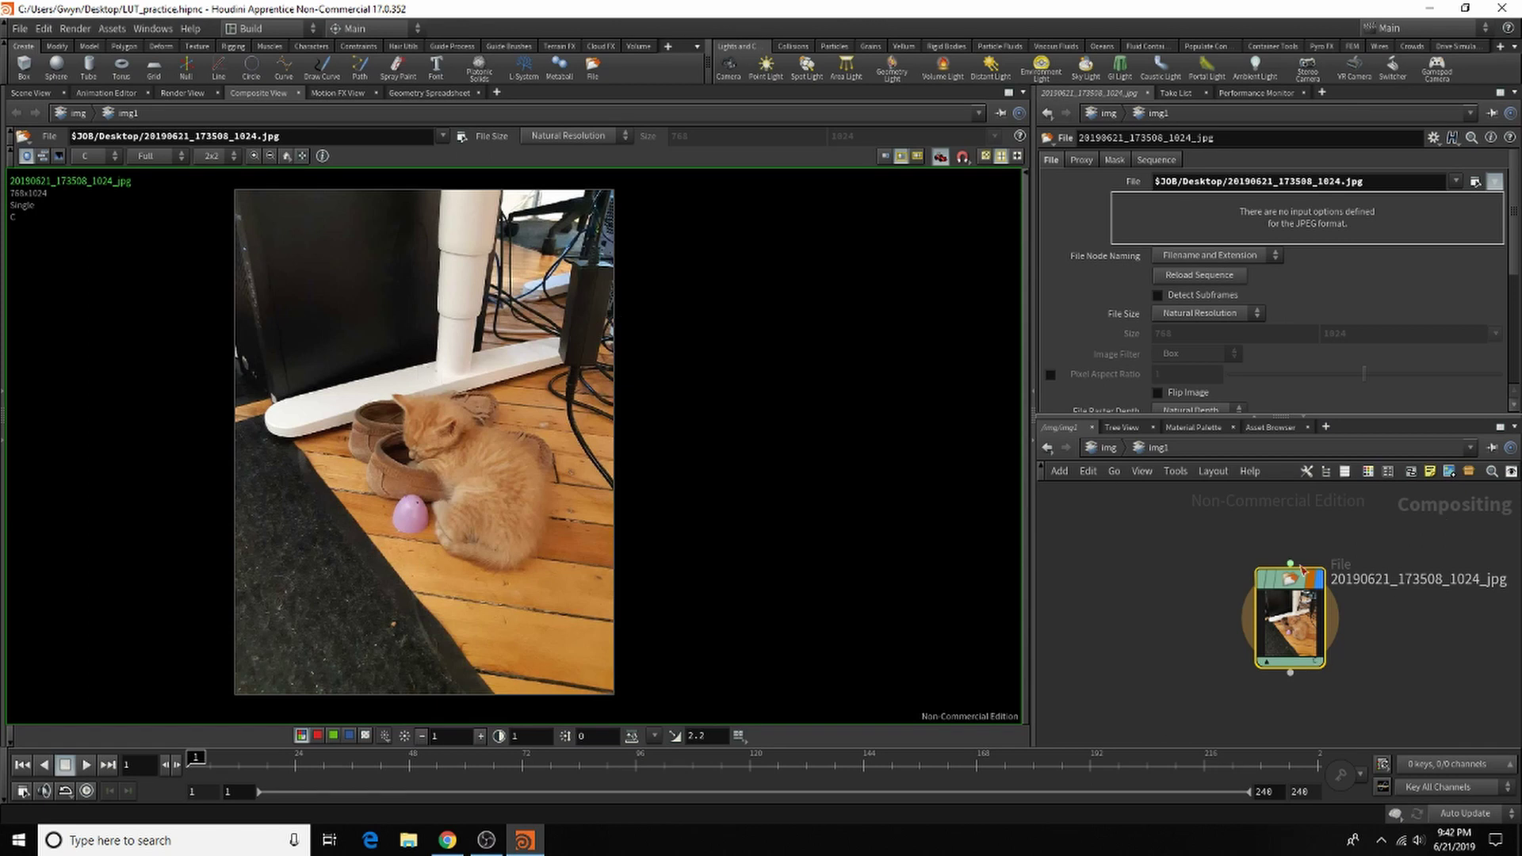
pyautogui.moveTo(1298, 578); pyautogui.dragTo(1288, 520)
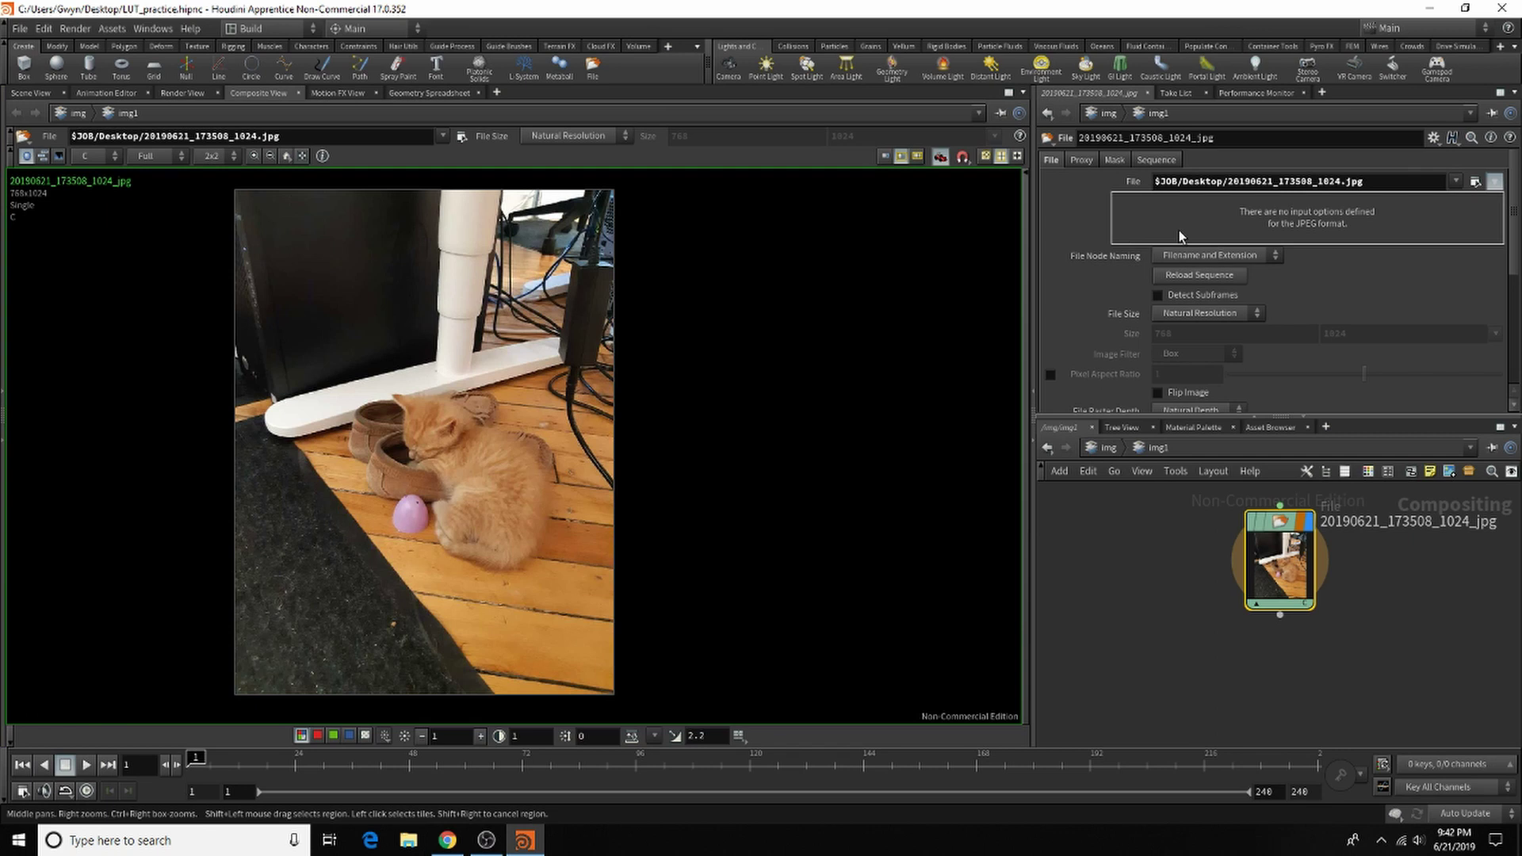
pyautogui.scroll(1, 238, 333)
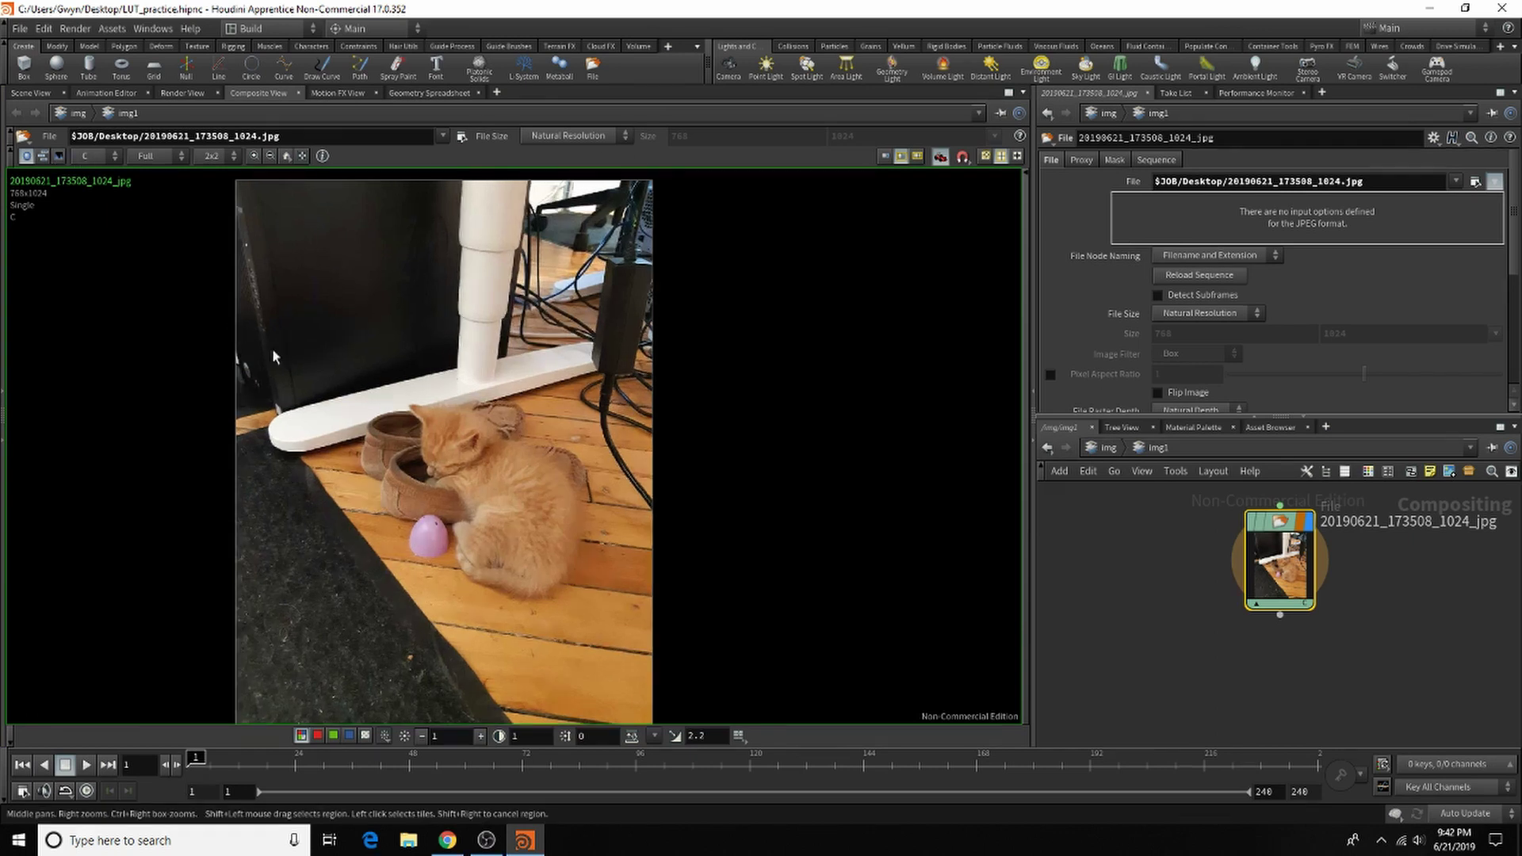
pyautogui.scroll(-2, 575, 507)
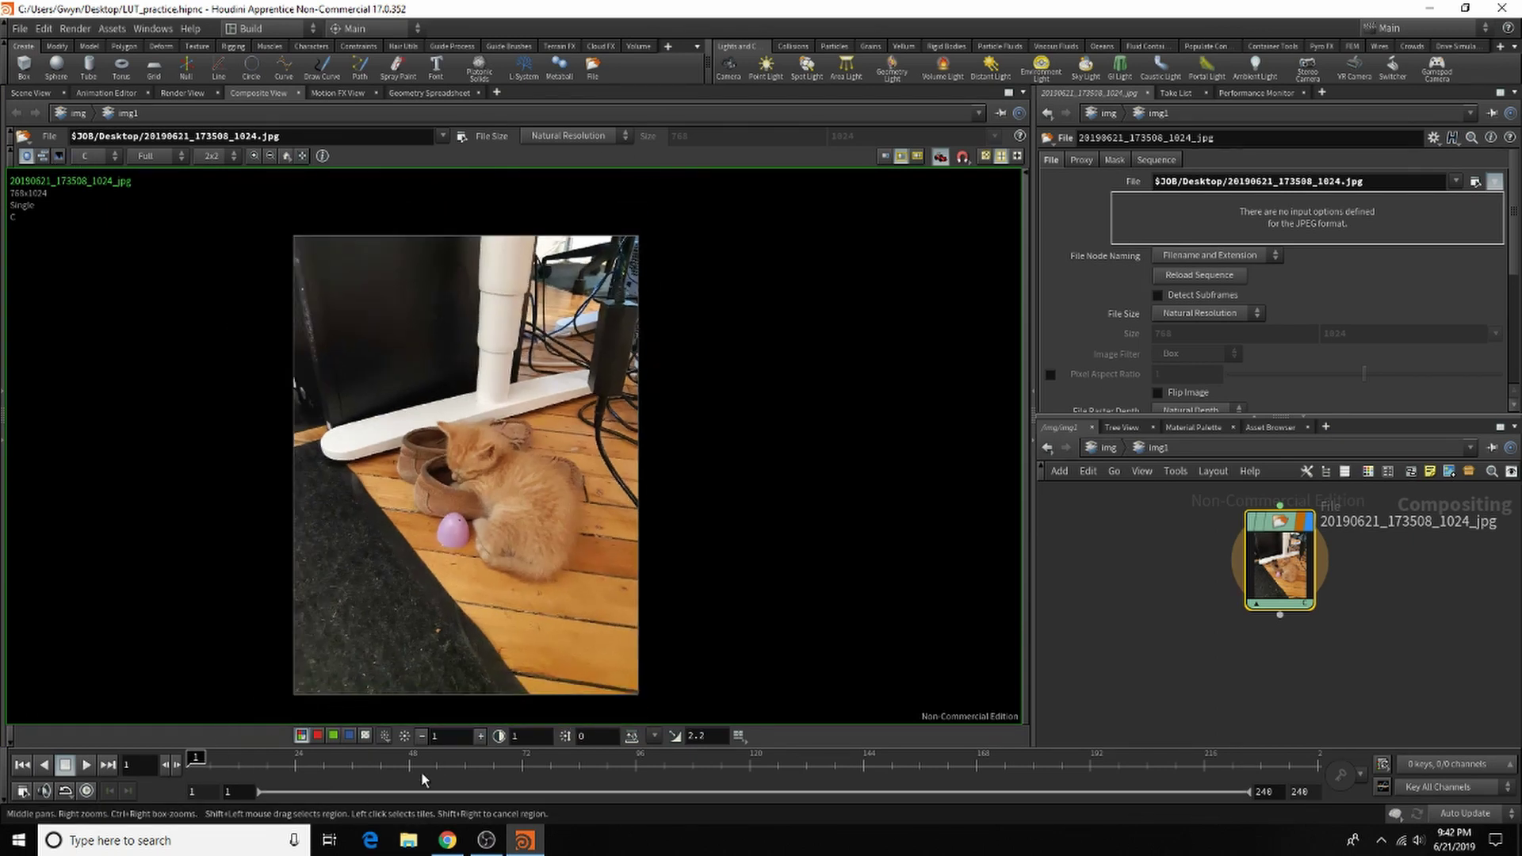
pyautogui.click(317, 736)
pyautogui.click(333, 736)
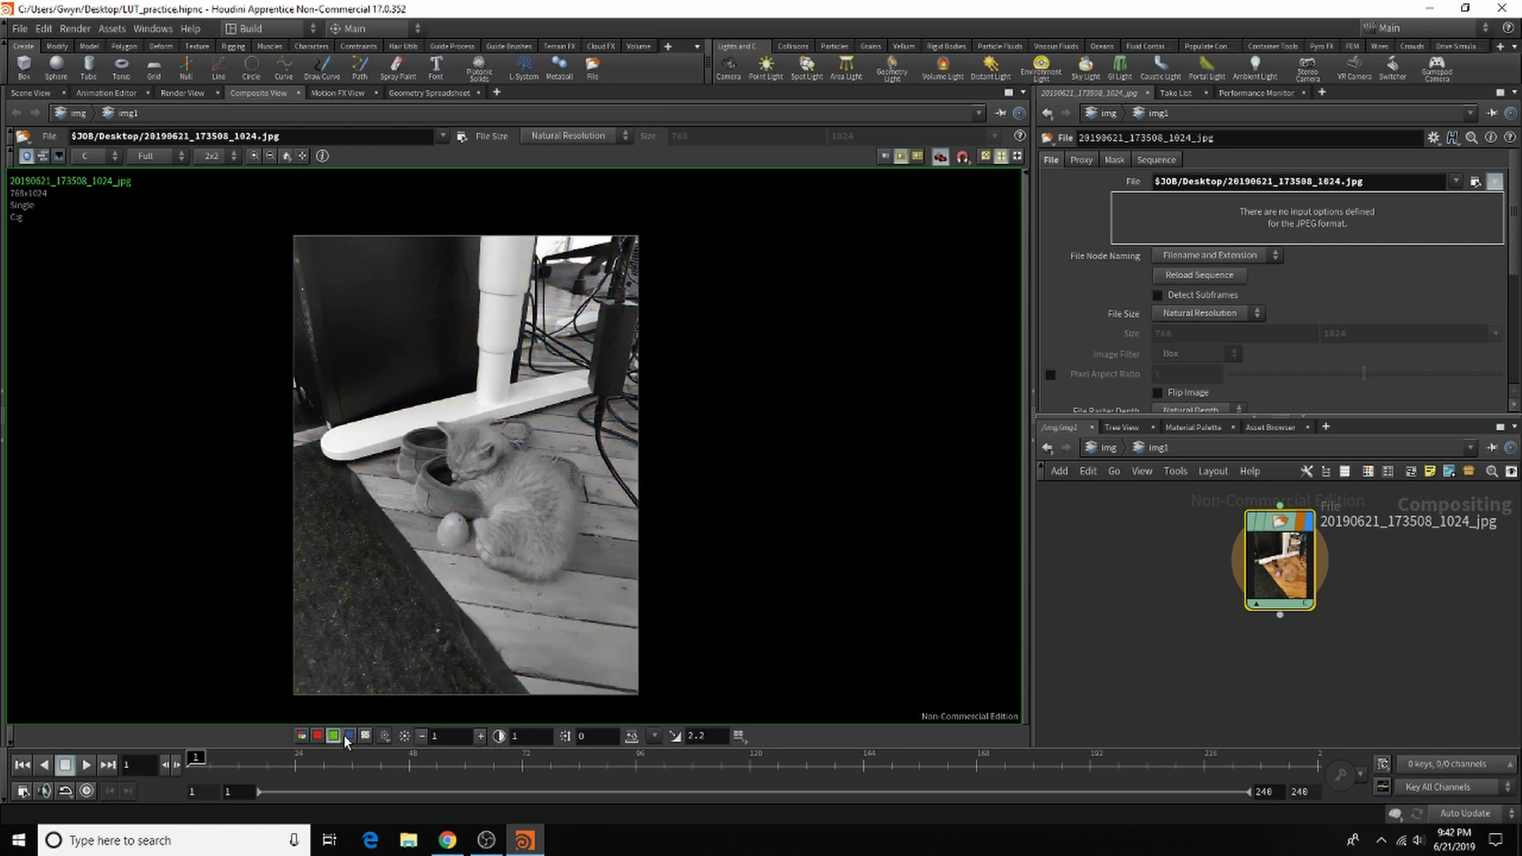
pyautogui.click(349, 736)
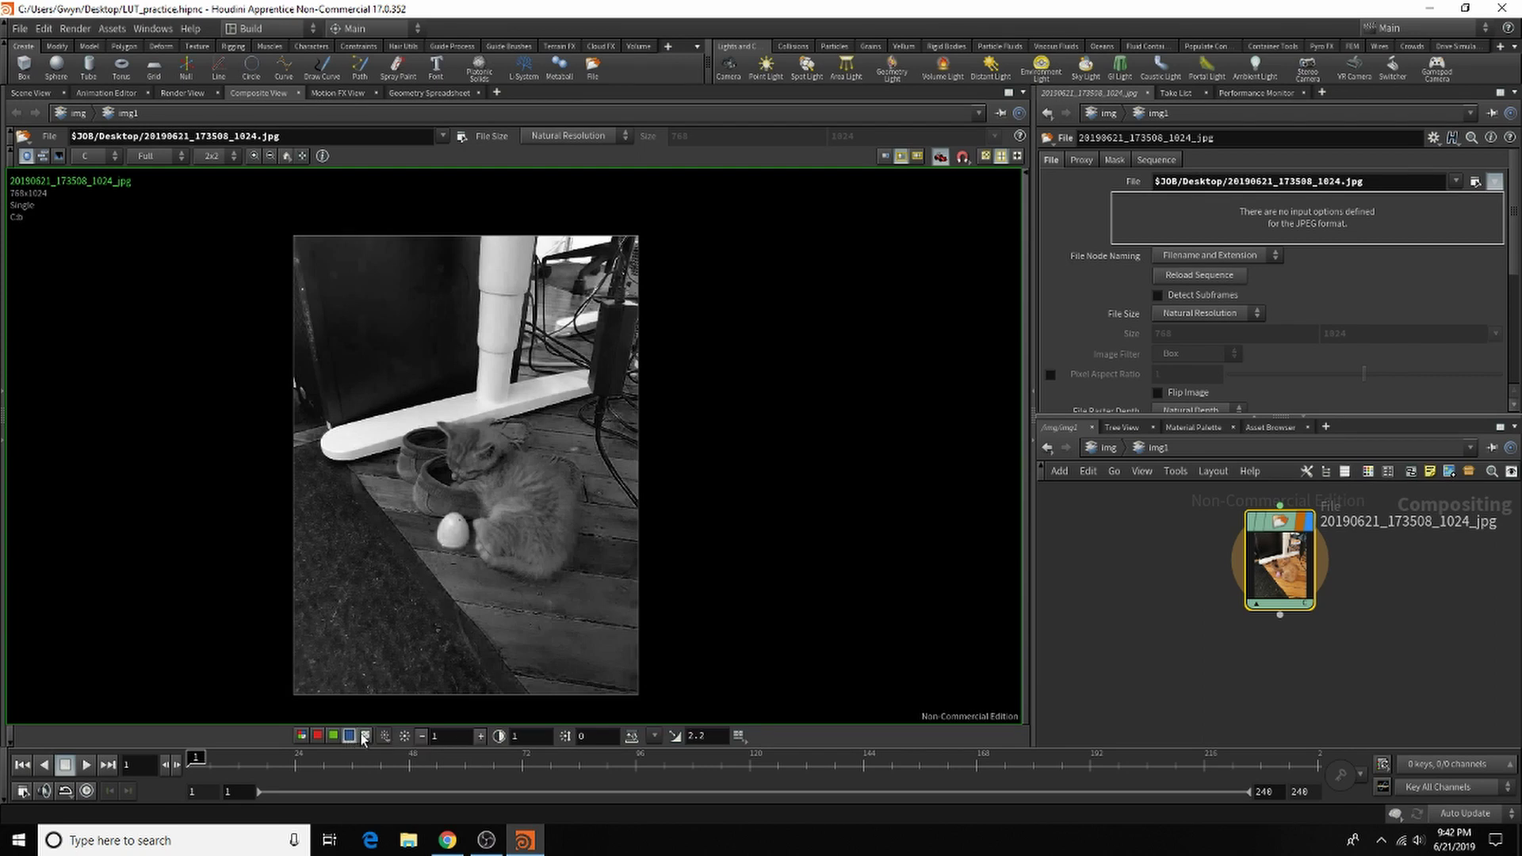
pyautogui.click(333, 735)
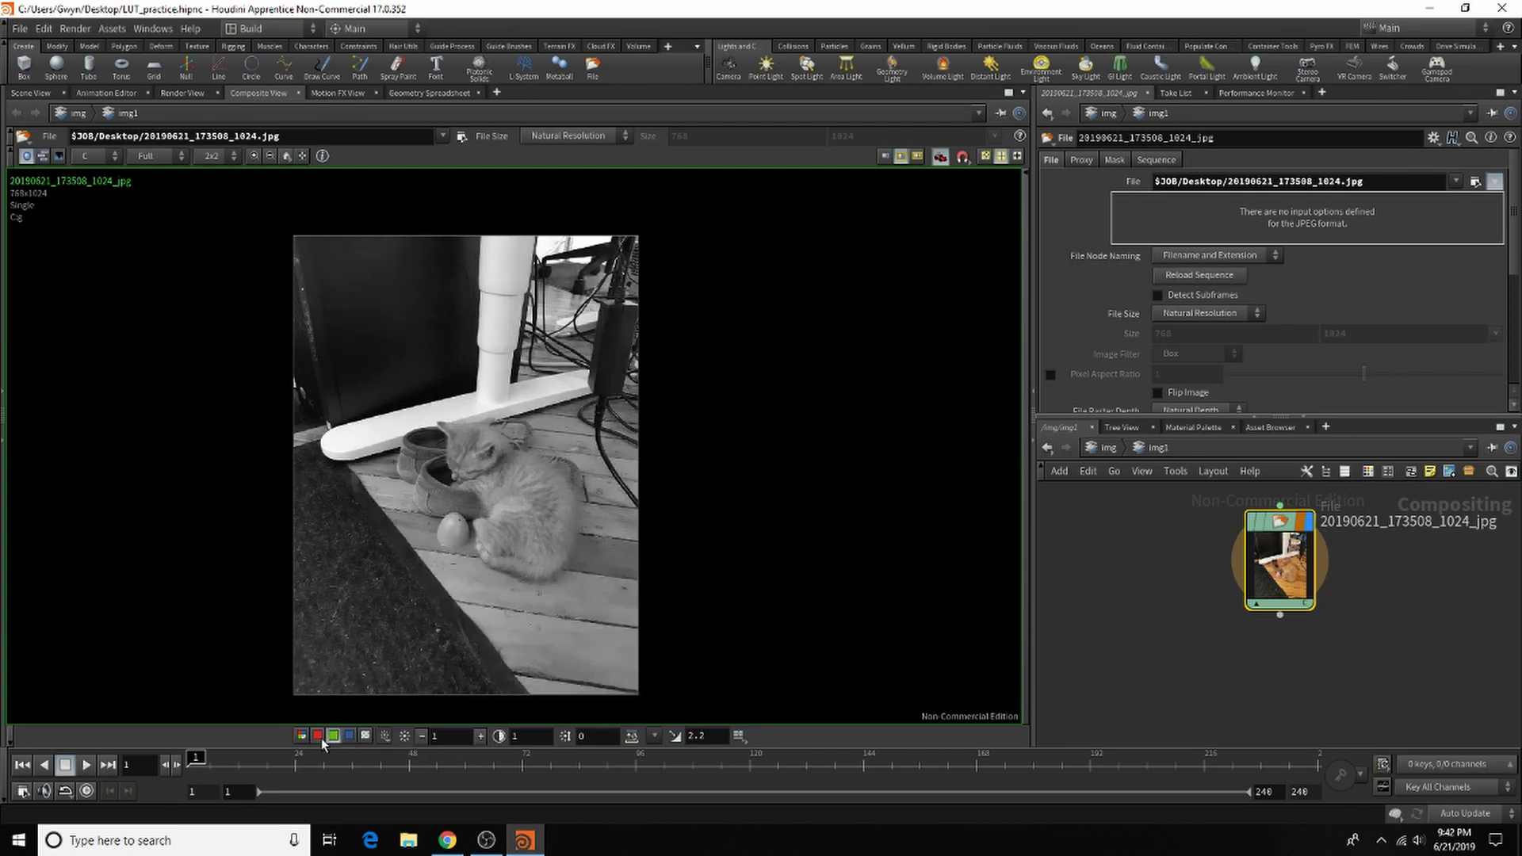
pyautogui.click(317, 736)
pyautogui.click(301, 736)
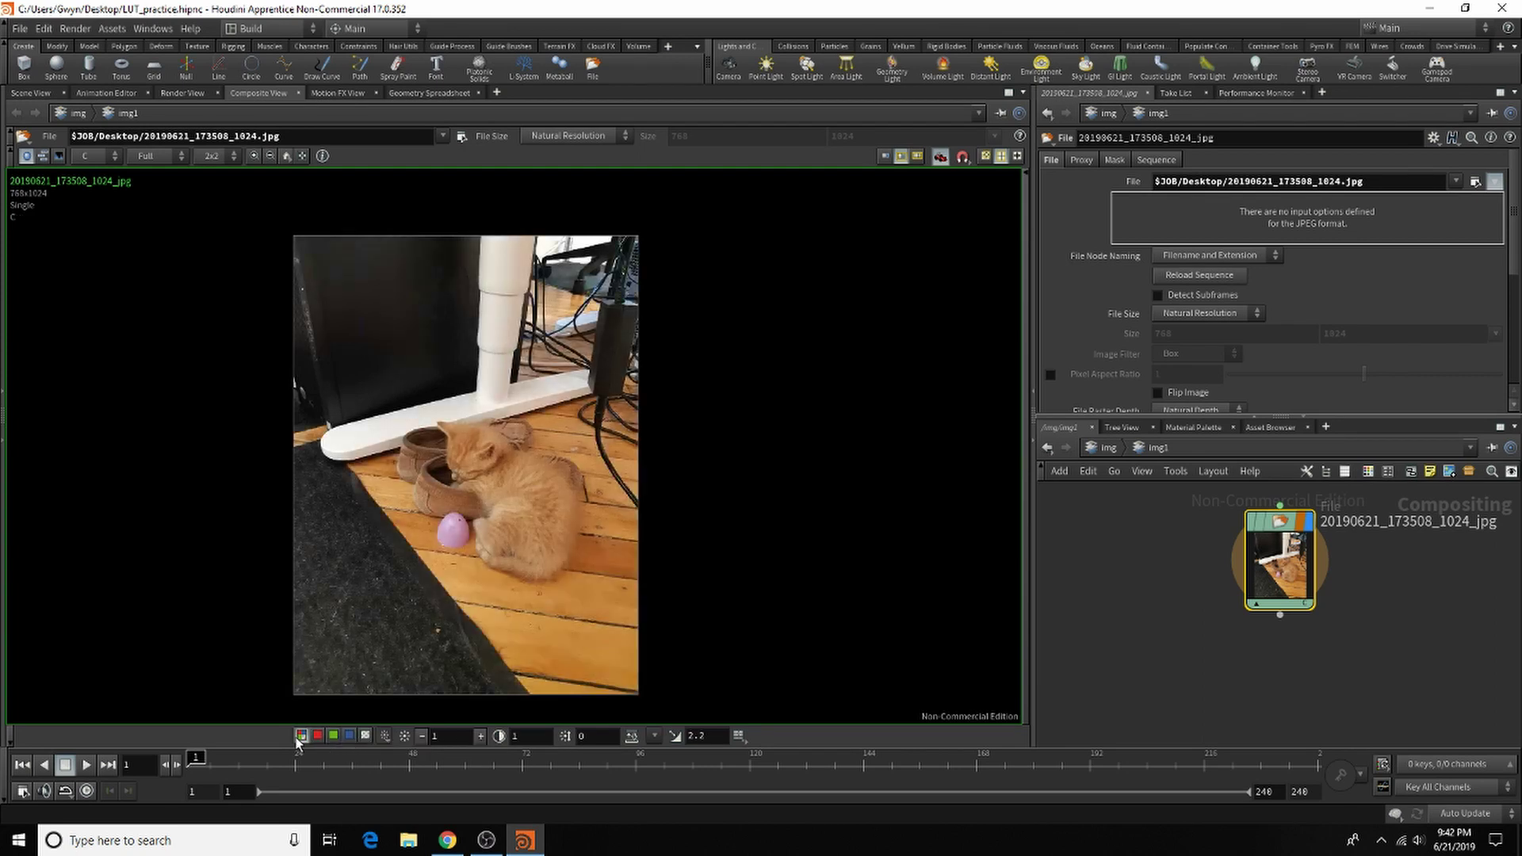
pyautogui.click(365, 736)
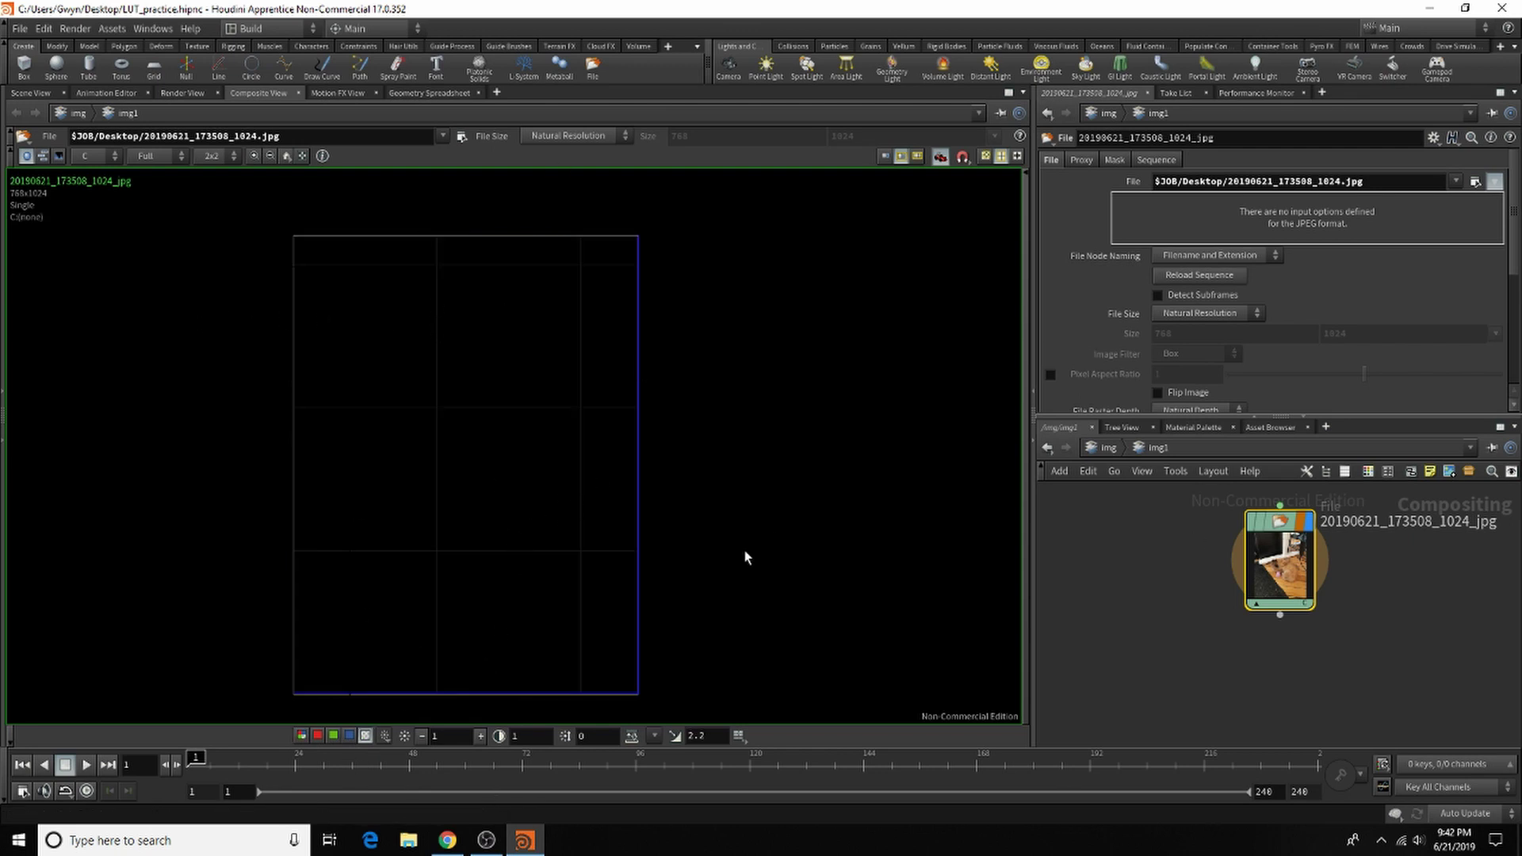
pyautogui.click(301, 736)
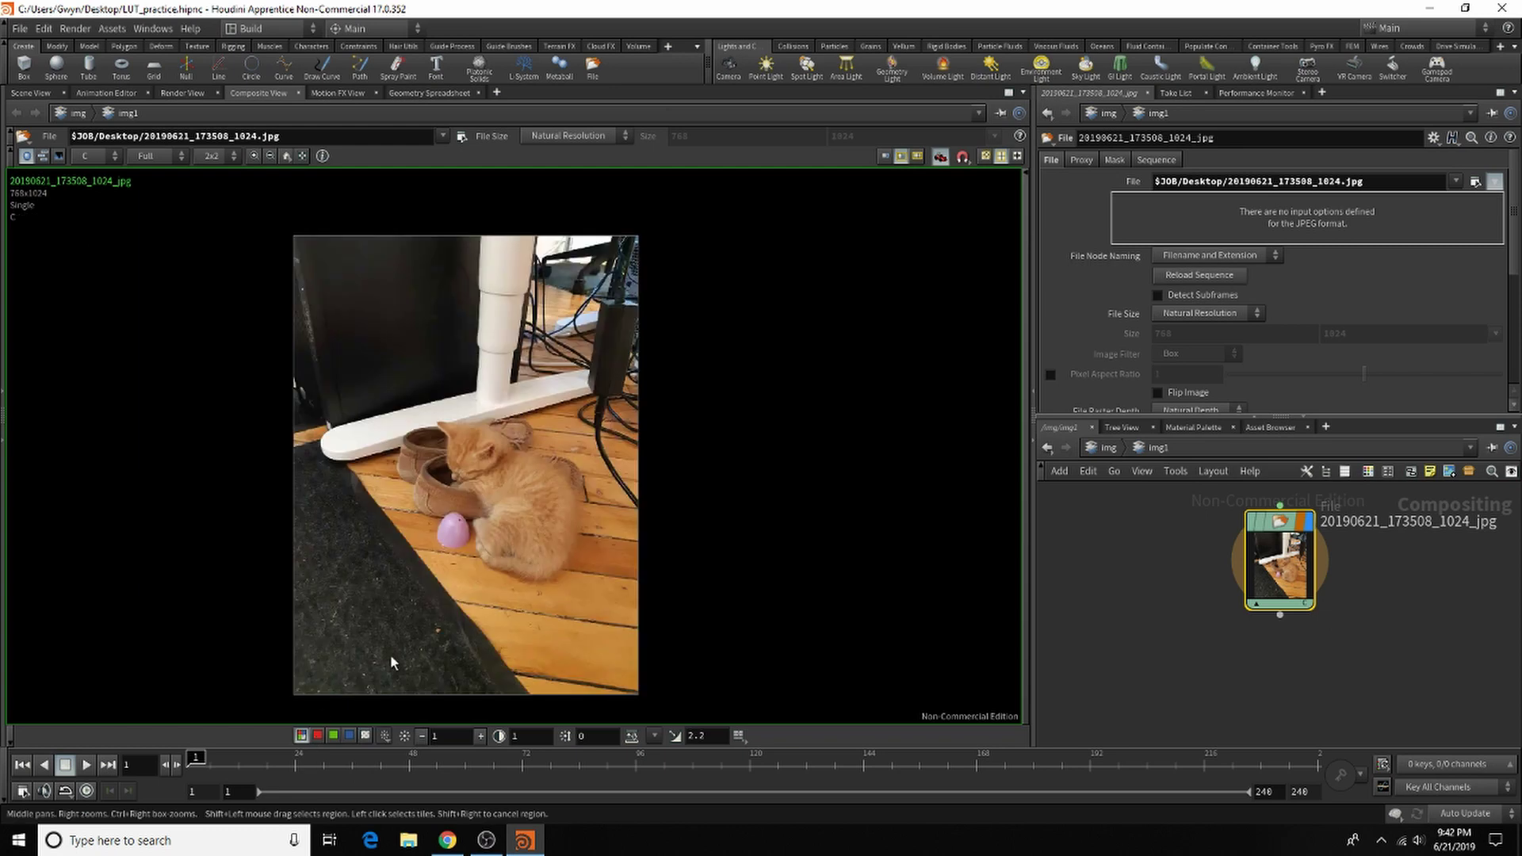
pyautogui.click(386, 736)
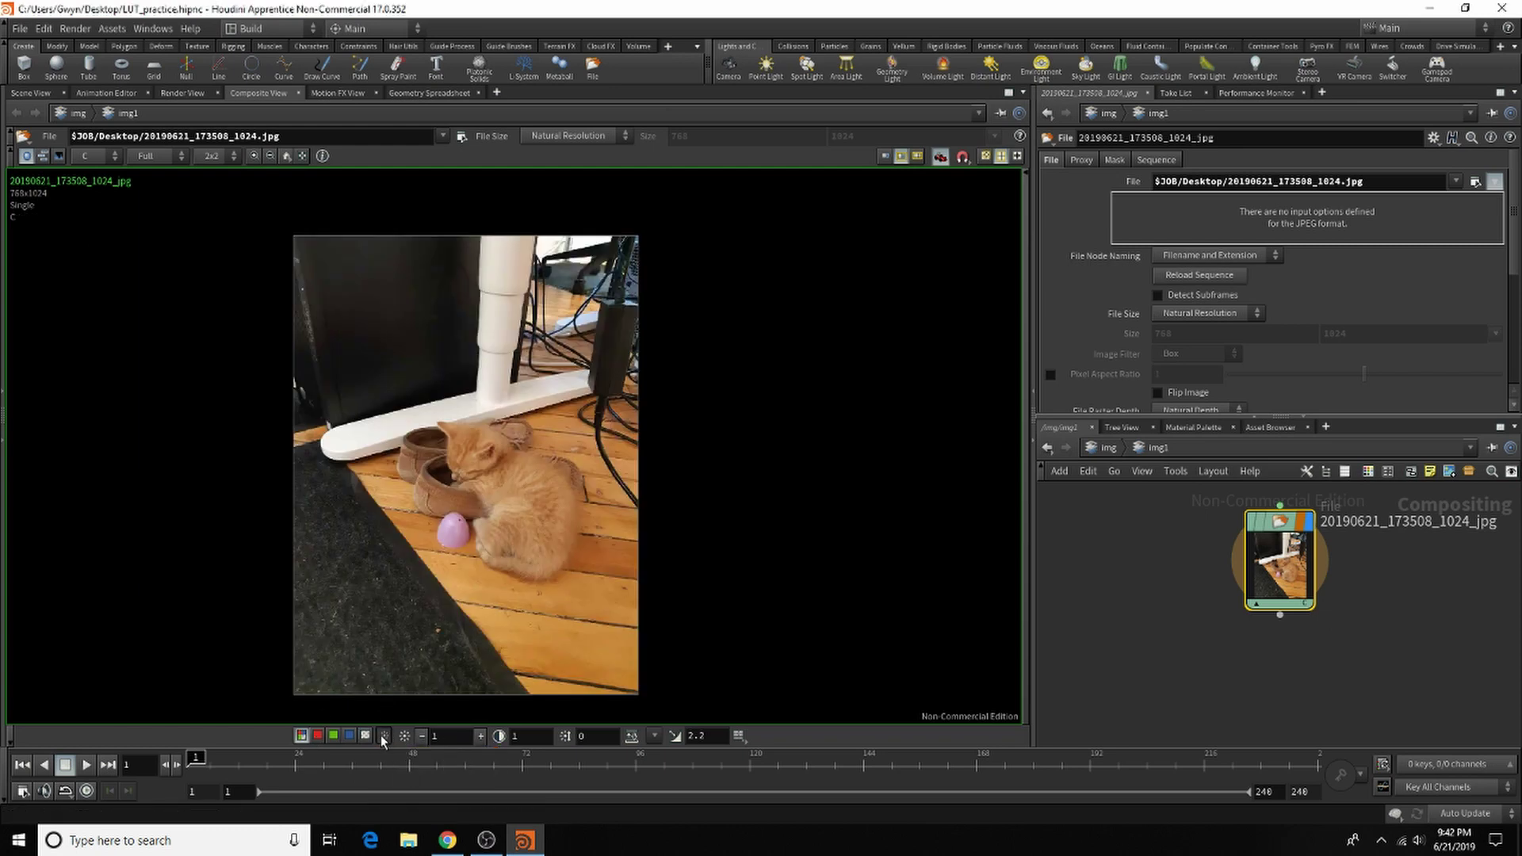
pyautogui.click(386, 736)
pyautogui.click(390, 770)
pyautogui.click(349, 736)
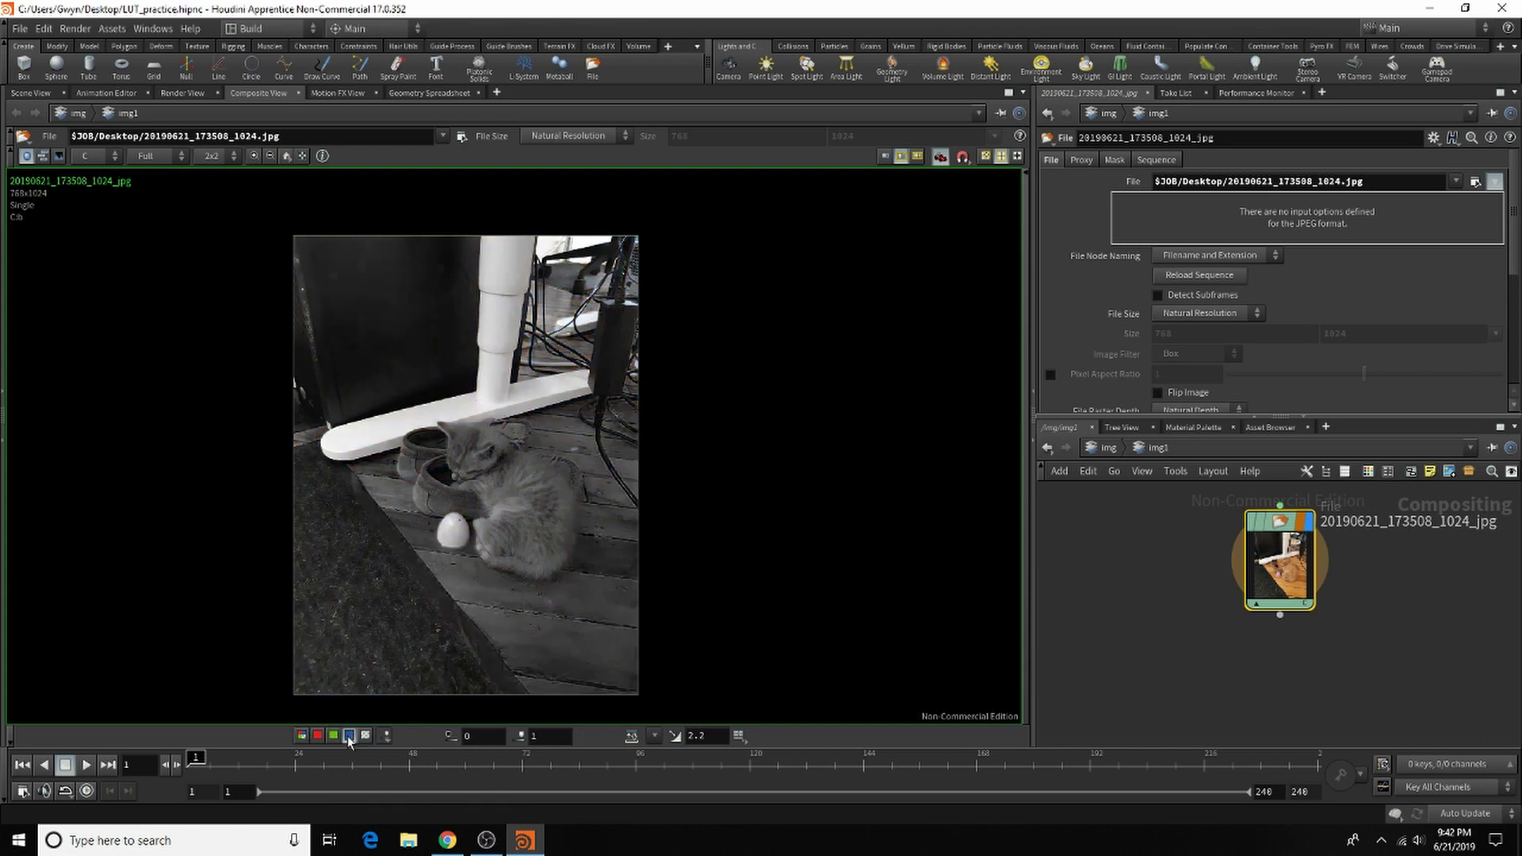
pyautogui.click(333, 736)
pyautogui.click(317, 735)
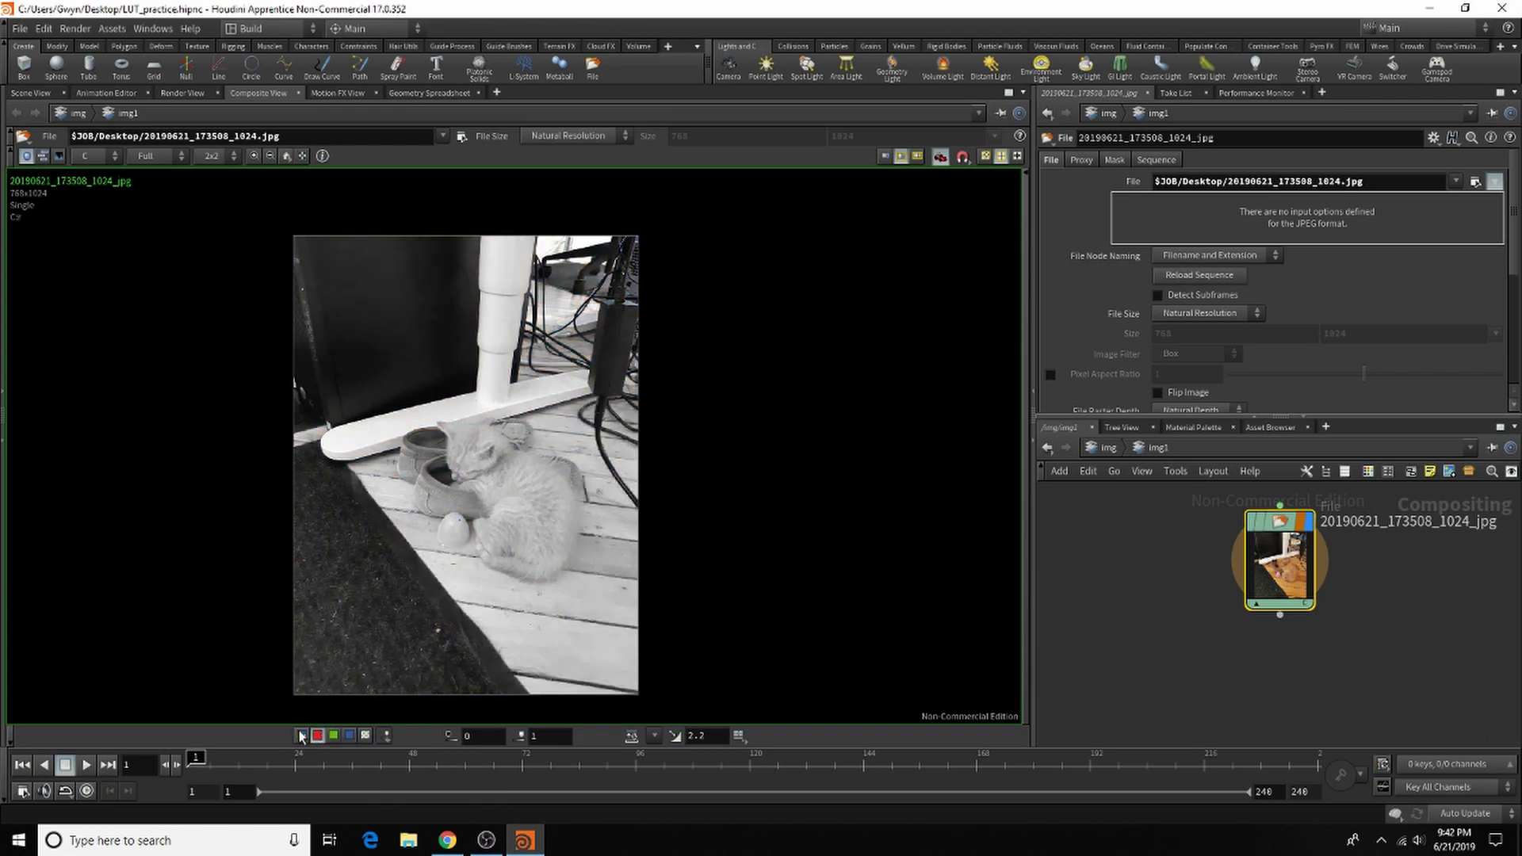
pyautogui.click(302, 735)
pyautogui.click(386, 736)
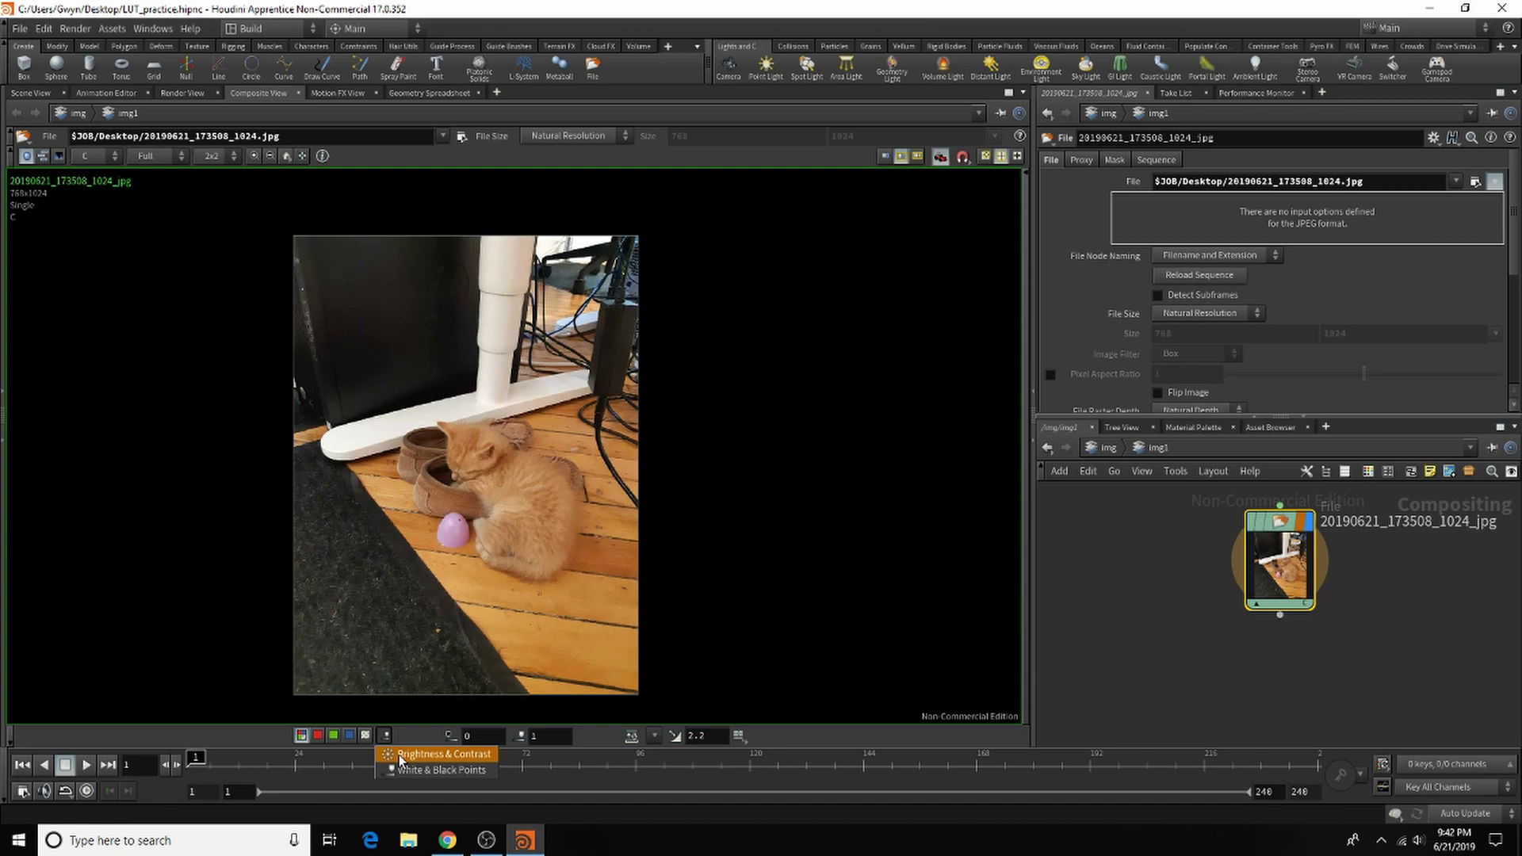
pyautogui.click(432, 754)
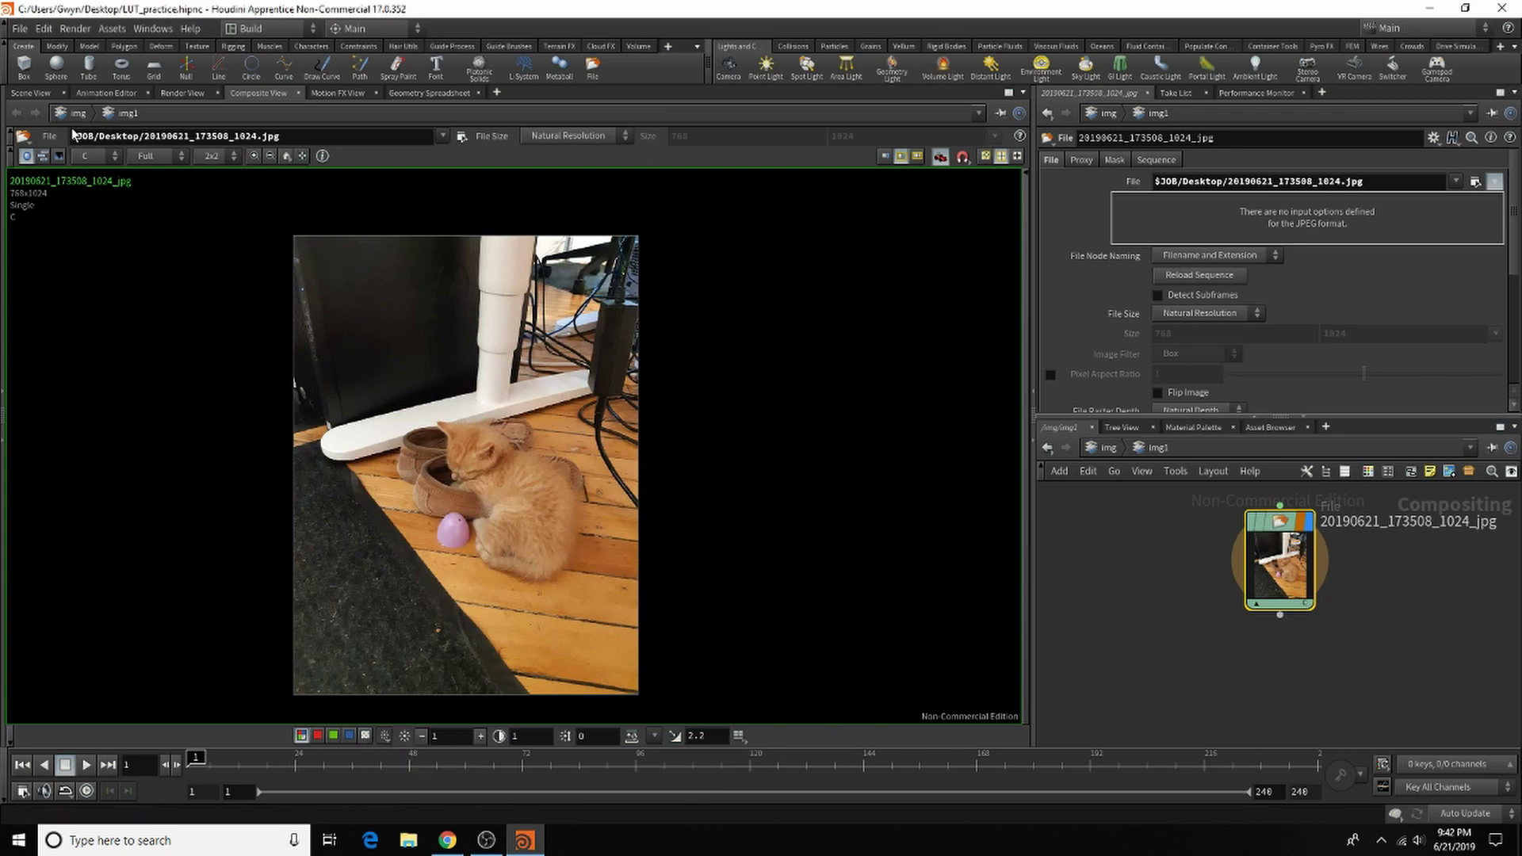
# Add a Color Correct node, colorcorrect1, below the File node and wire the File output into it.
pyautogui.press('Tab')
pyautogui.write('colo')
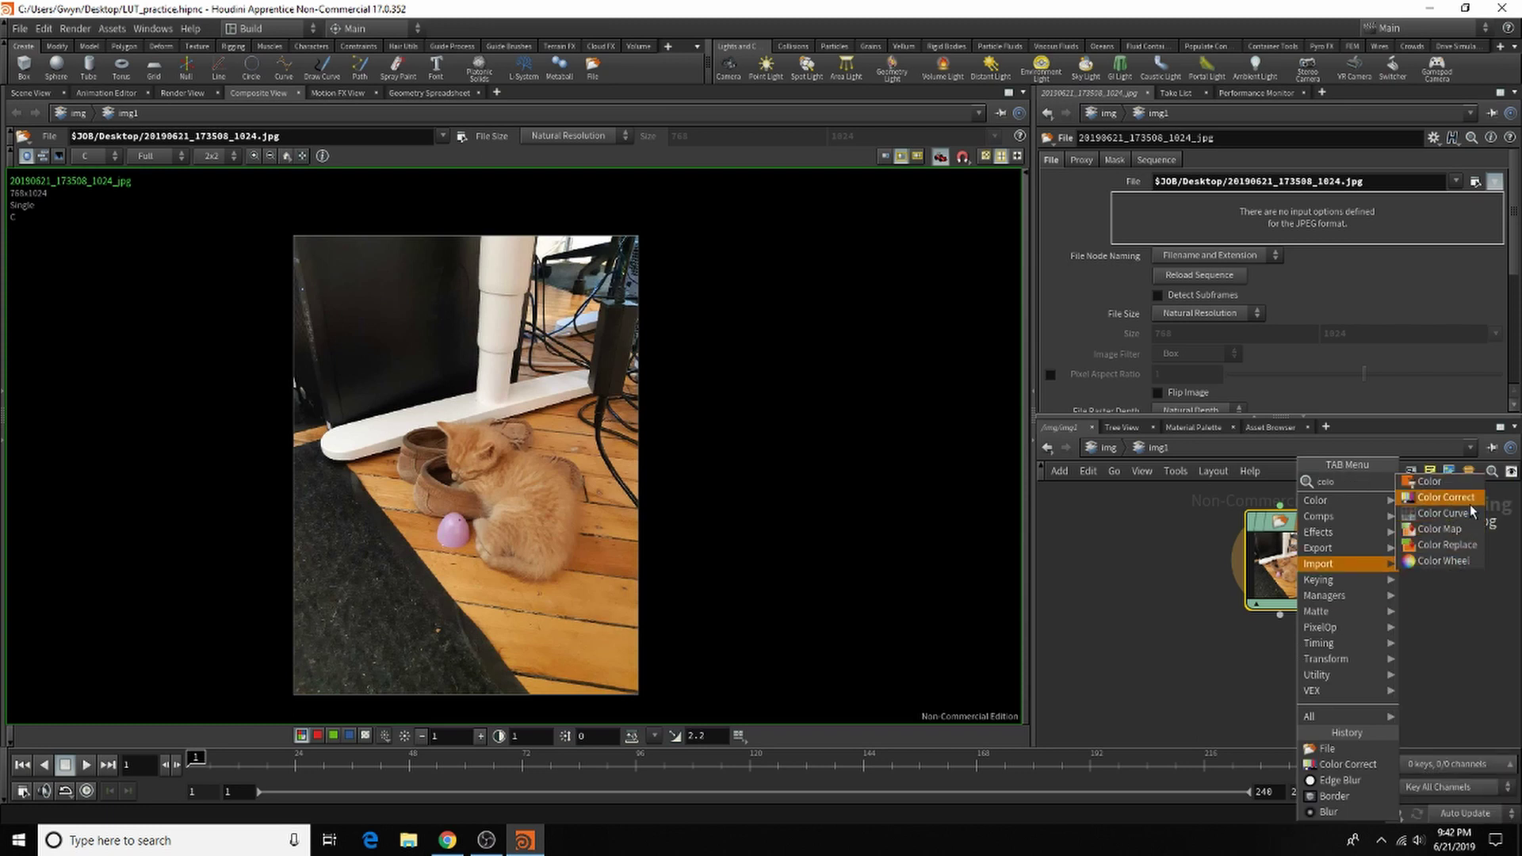
pyautogui.click(1445, 497)
pyautogui.click(1320, 671)
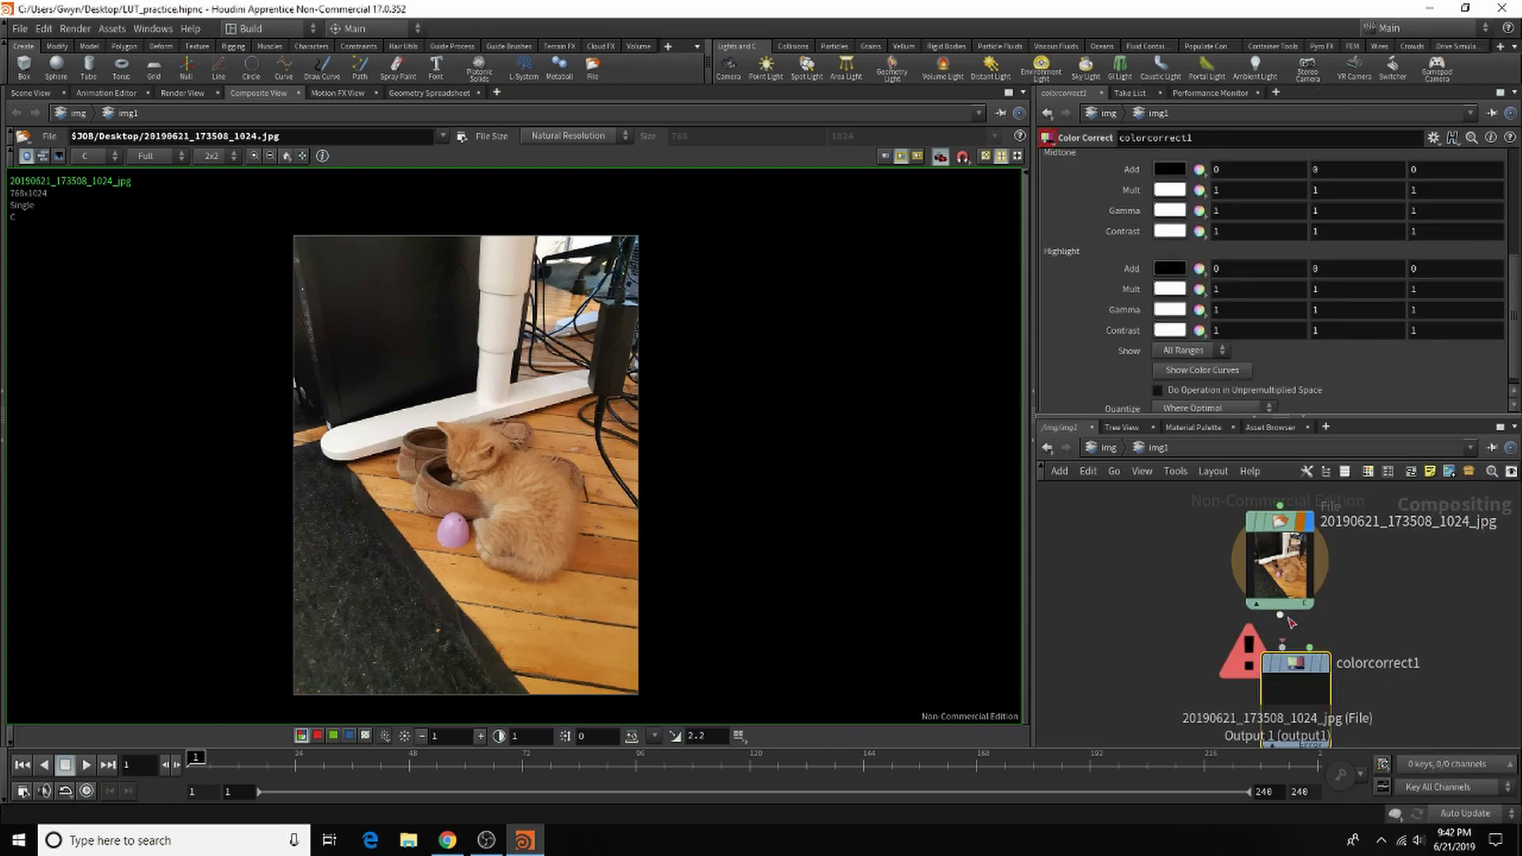
pyautogui.moveTo(1285, 606); pyautogui.dragTo(1300, 590)
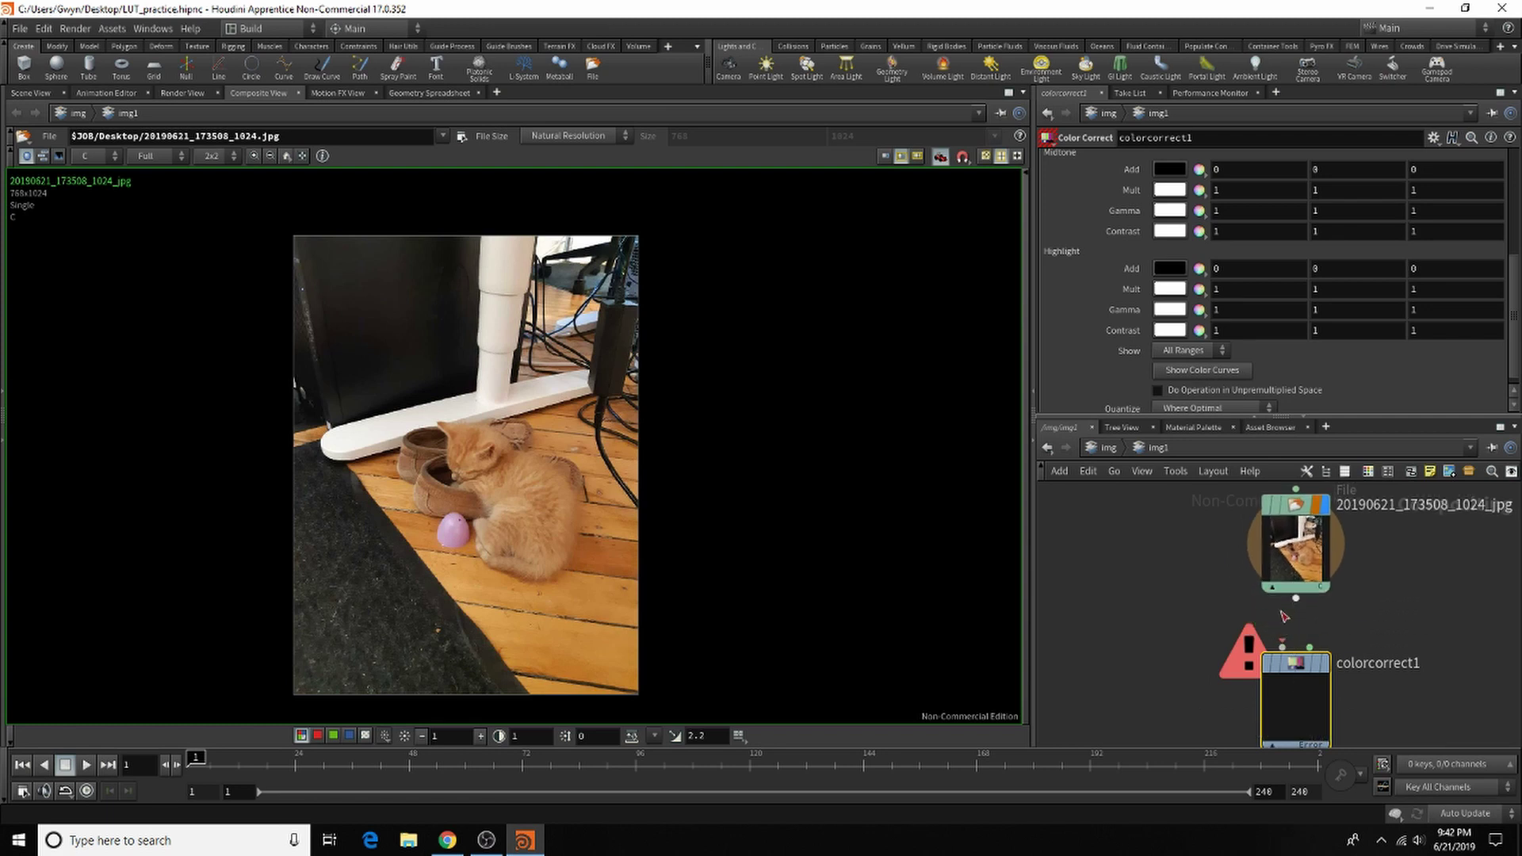
pyautogui.click(1296, 599)
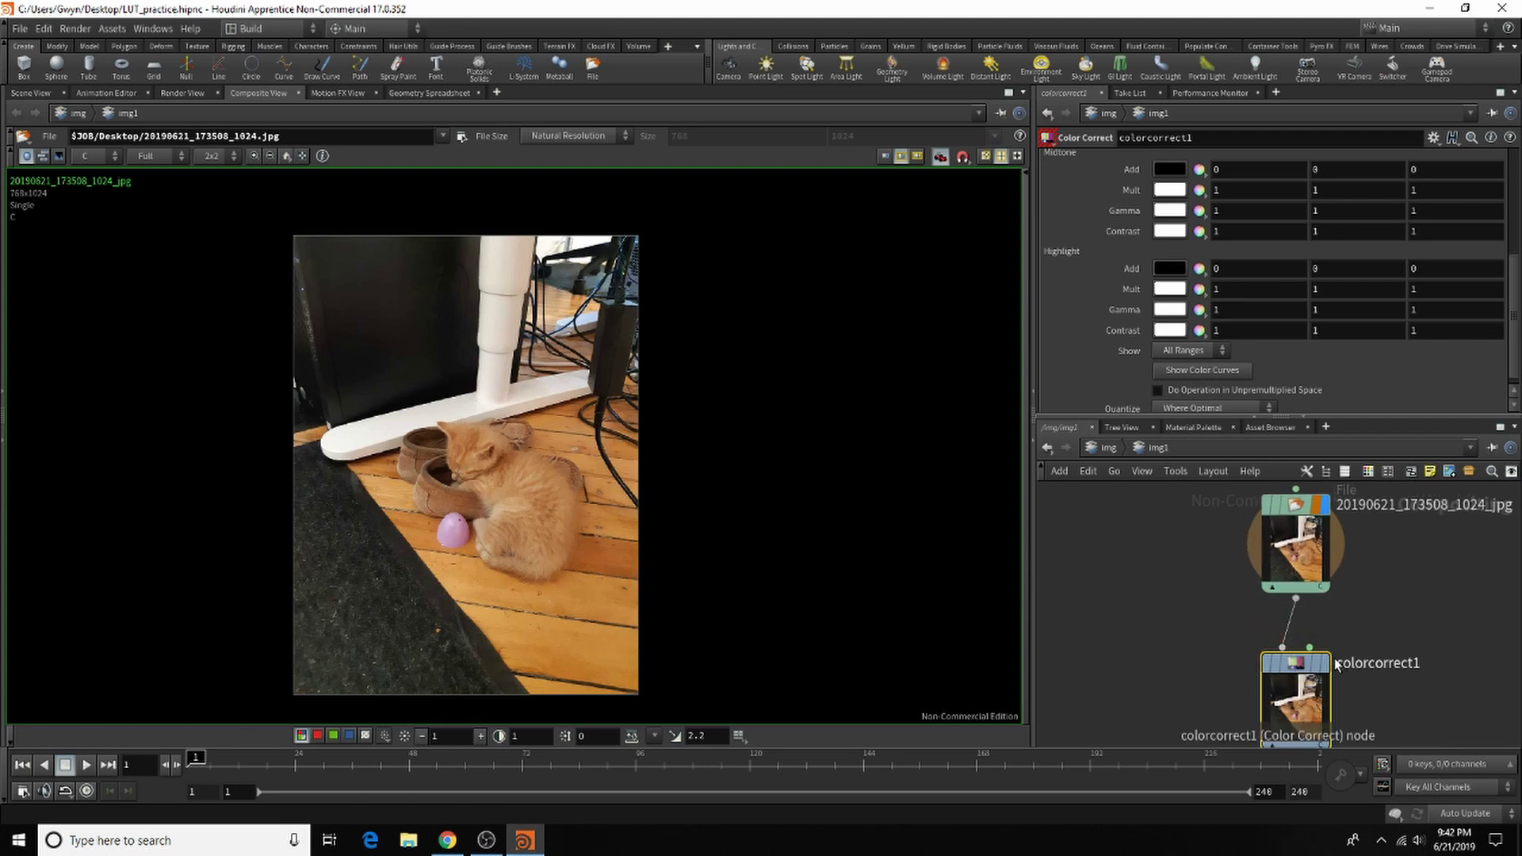
pyautogui.click(1283, 648)
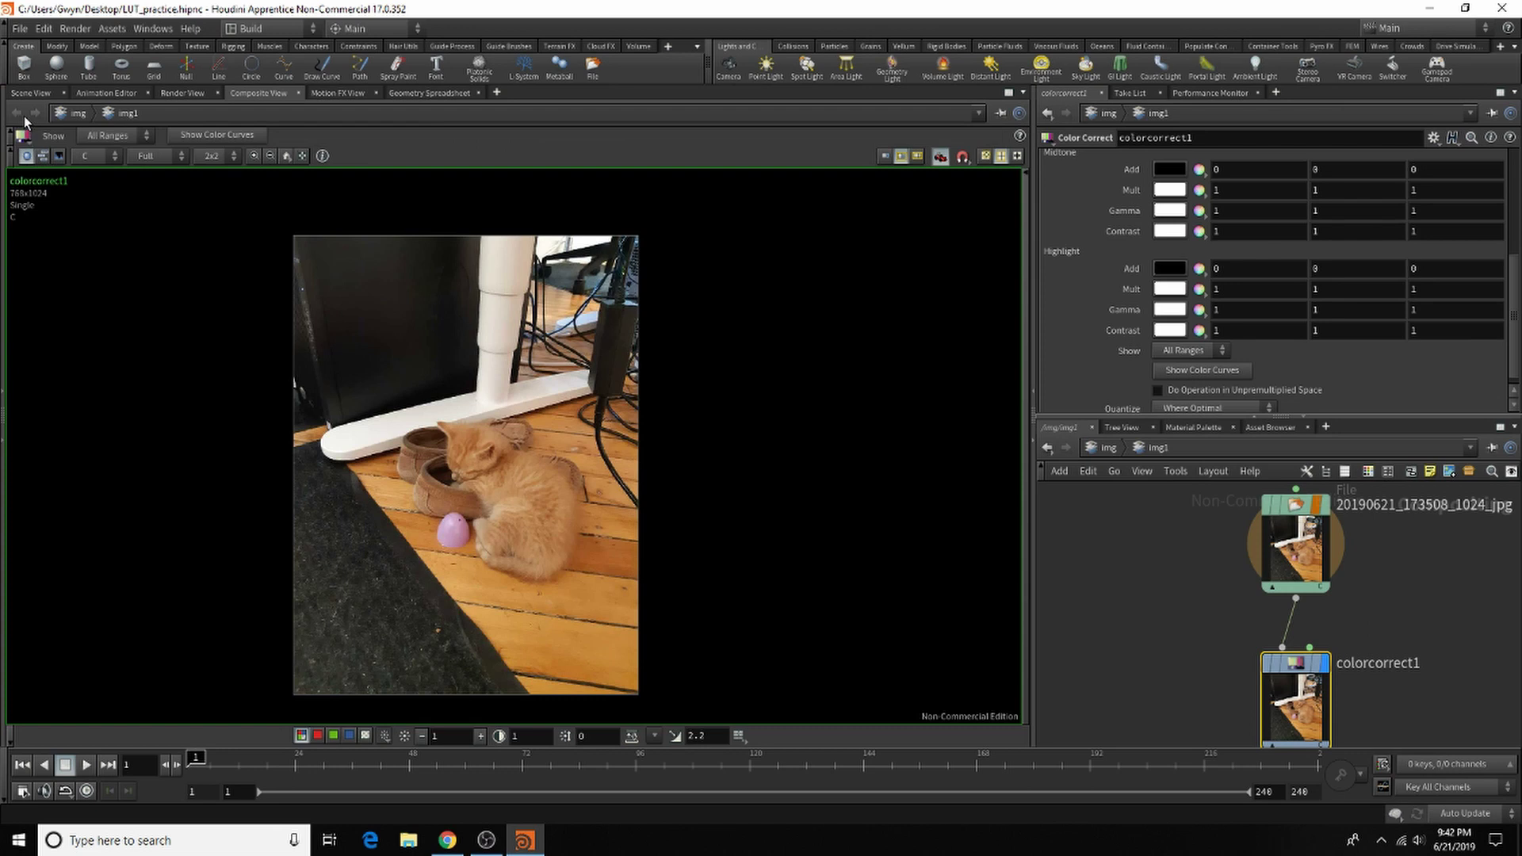
pyautogui.click(28, 140)
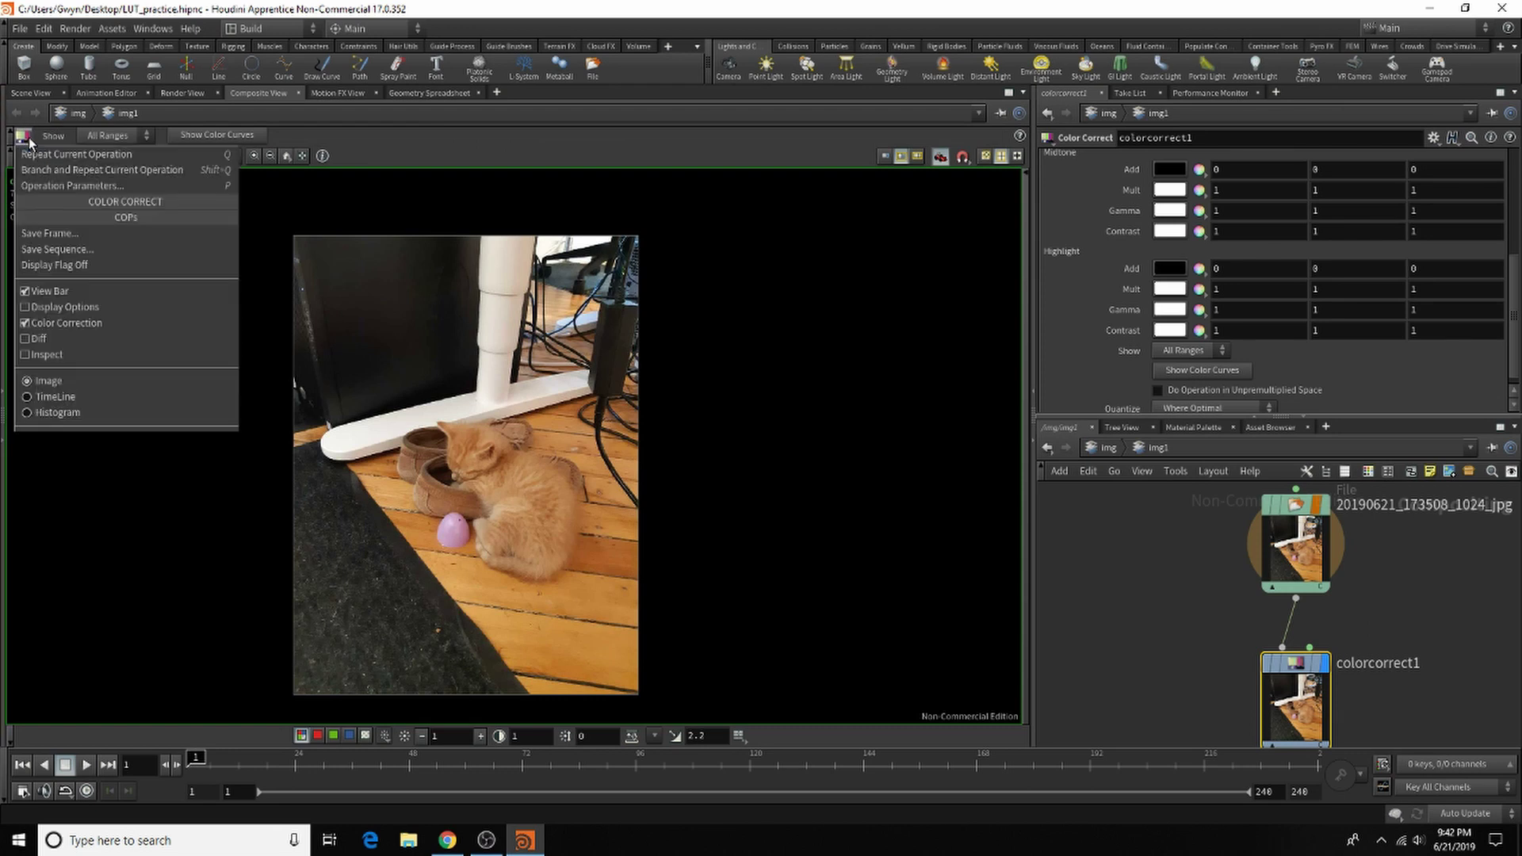
pyautogui.click(29, 140)
pyautogui.click(28, 140)
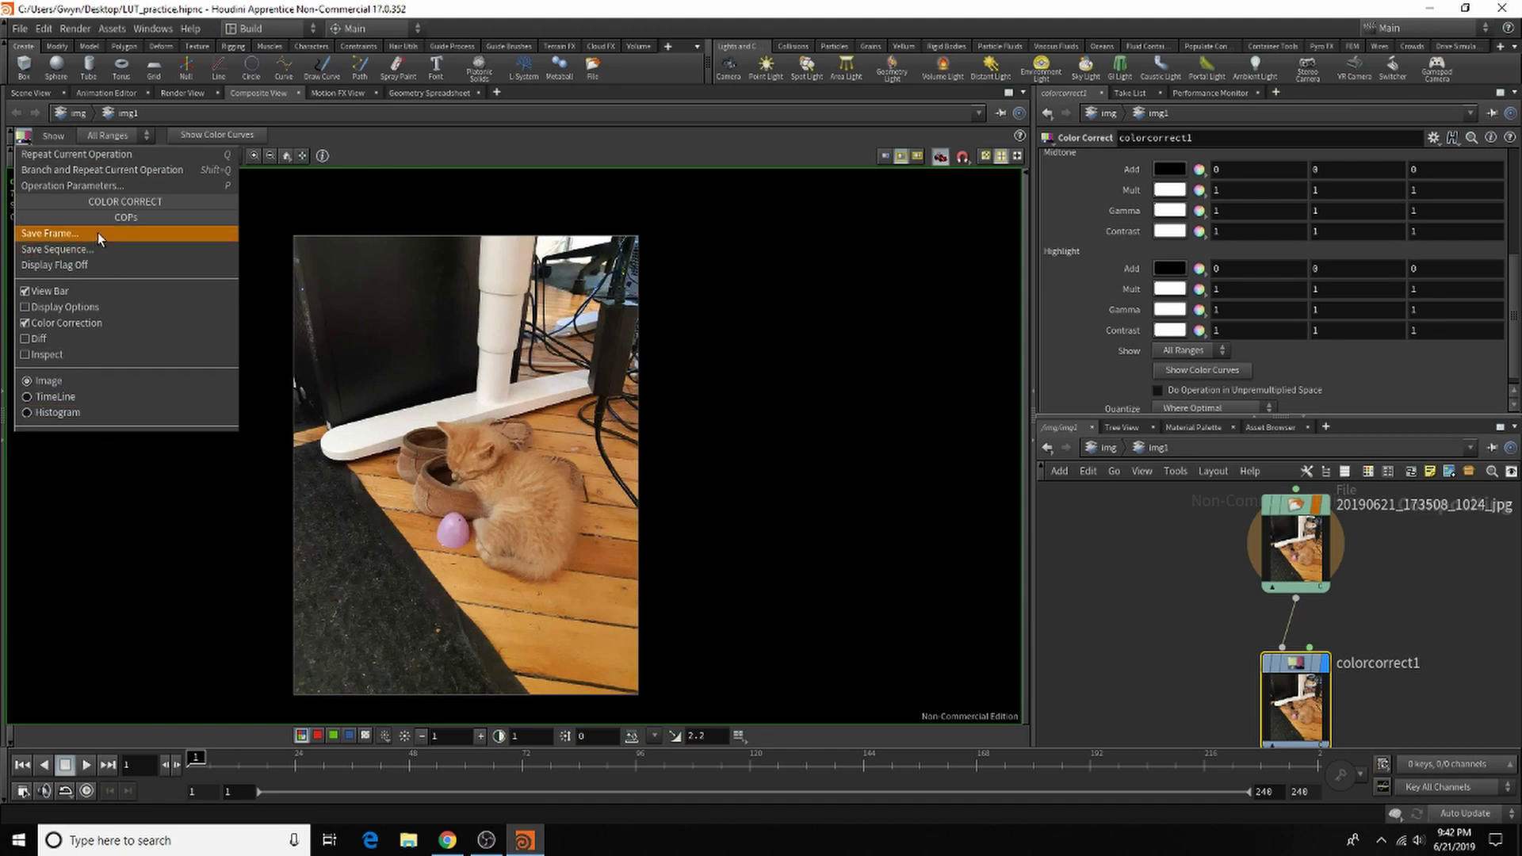
pyautogui.click(55, 414)
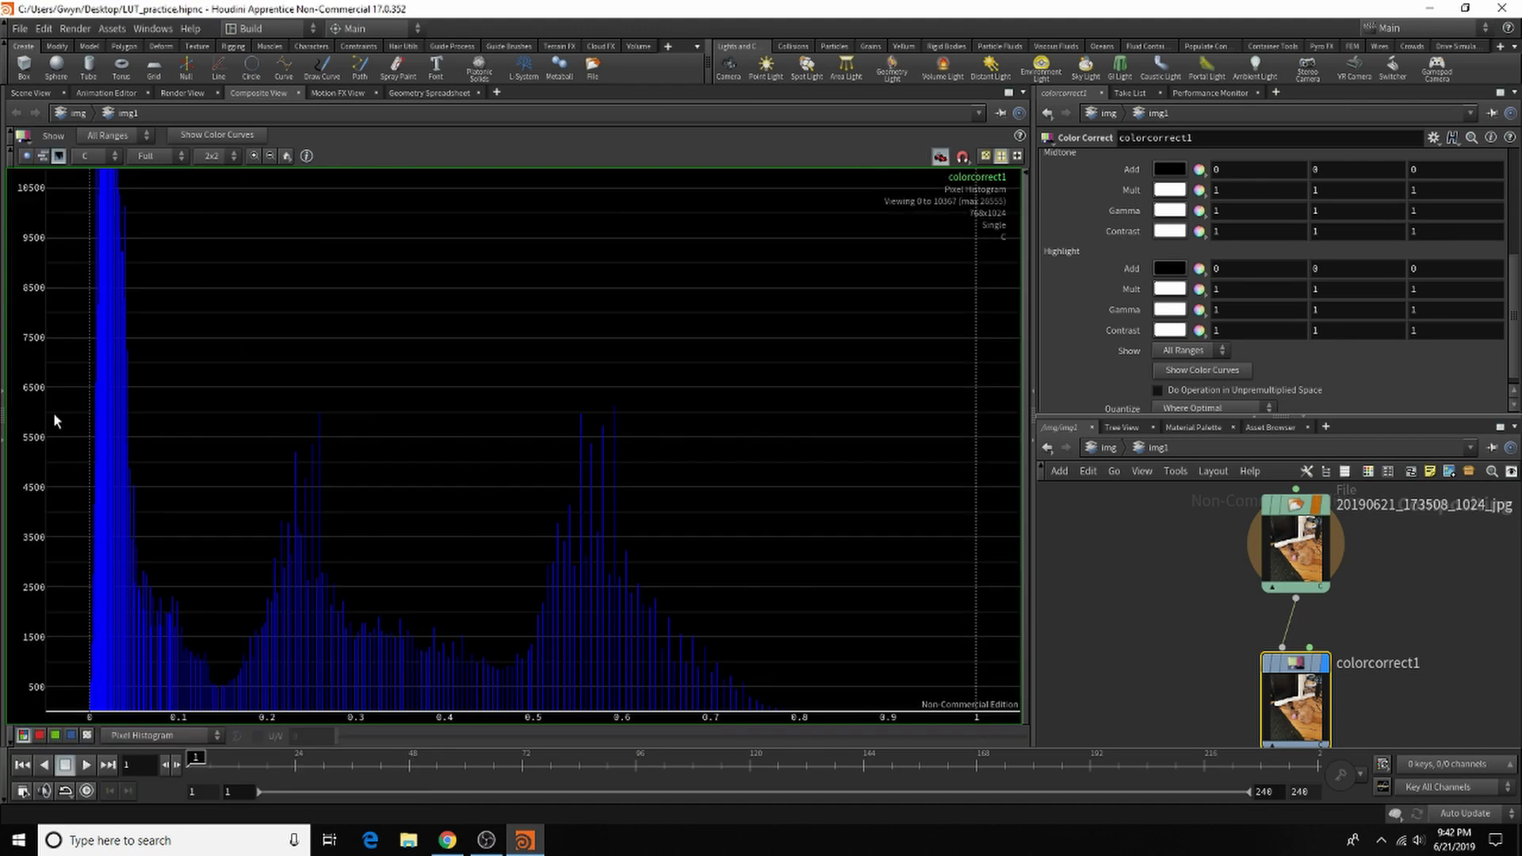
pyautogui.click(23, 135)
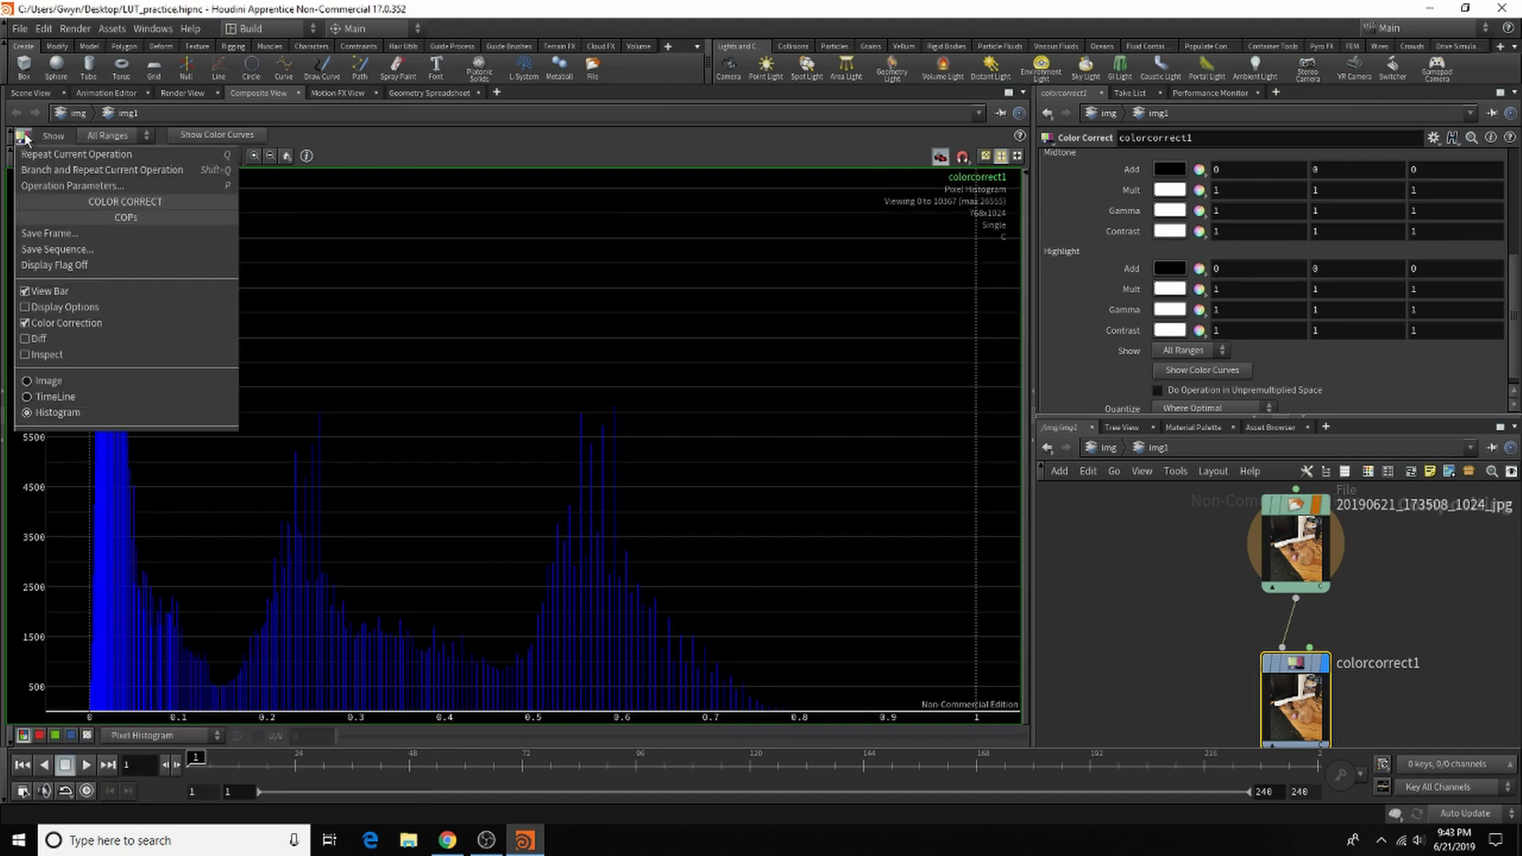
pyautogui.click(49, 396)
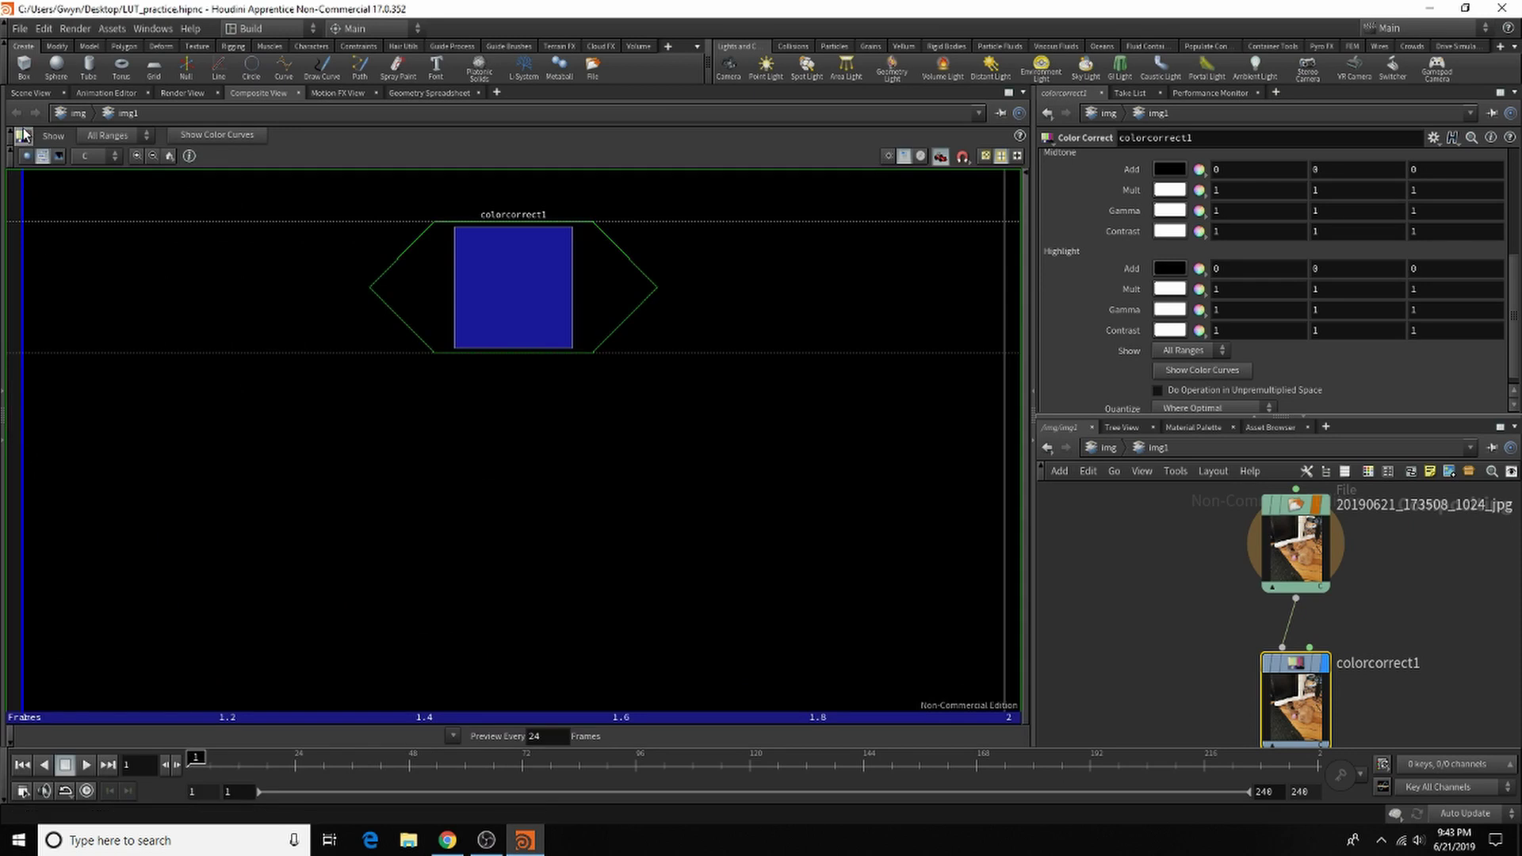
pyautogui.click(24, 135)
pyautogui.click(62, 380)
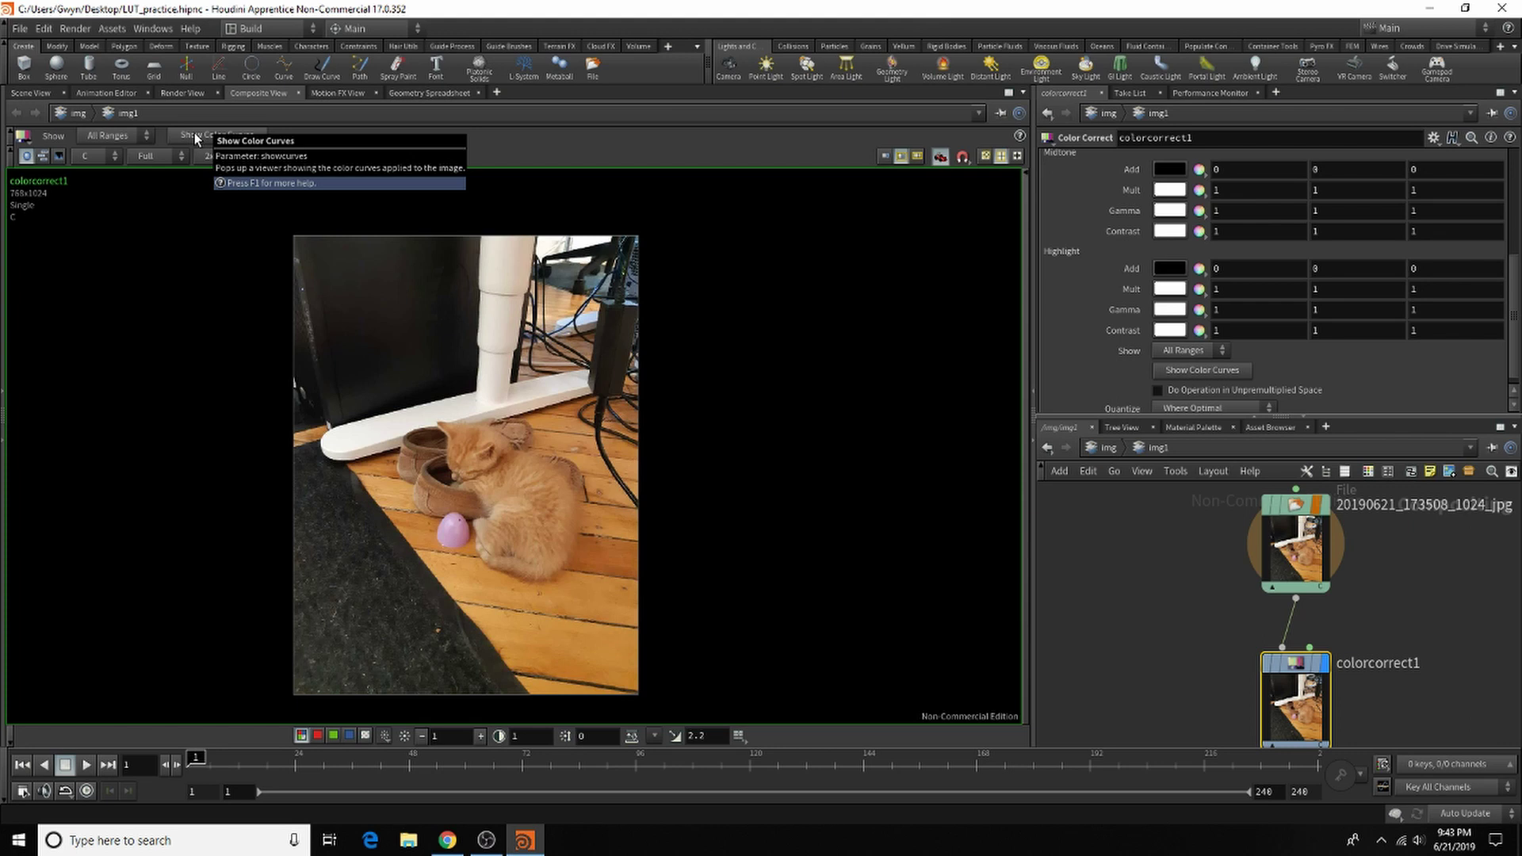
# Show the colour curves for Highlight, Midtone, Shadow and All Ranges, then close the window.
pyautogui.click(240, 138)
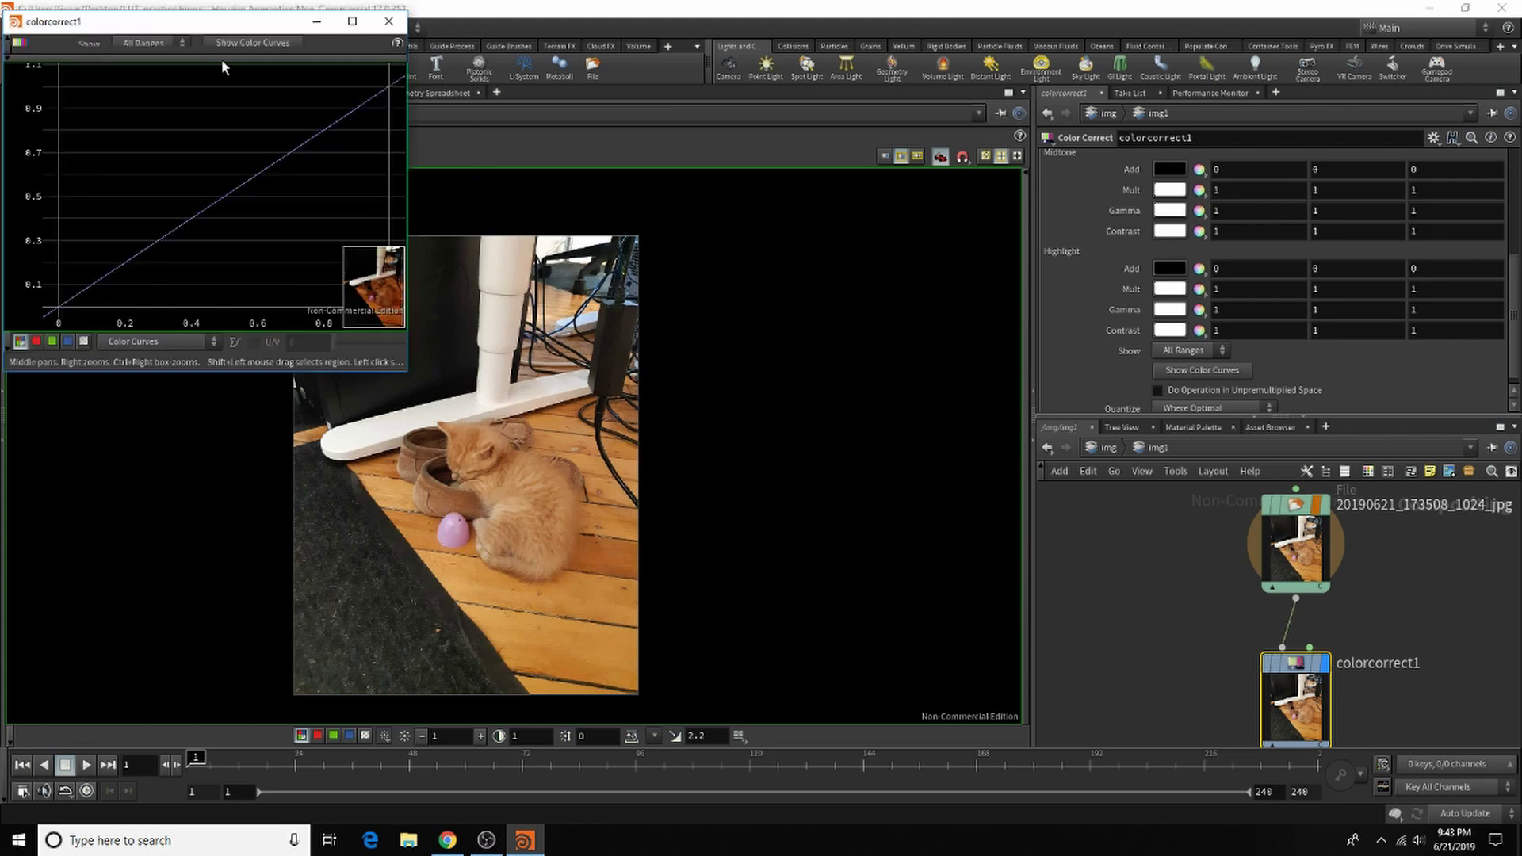
pyautogui.moveTo(210, 23); pyautogui.dragTo(957, 30)
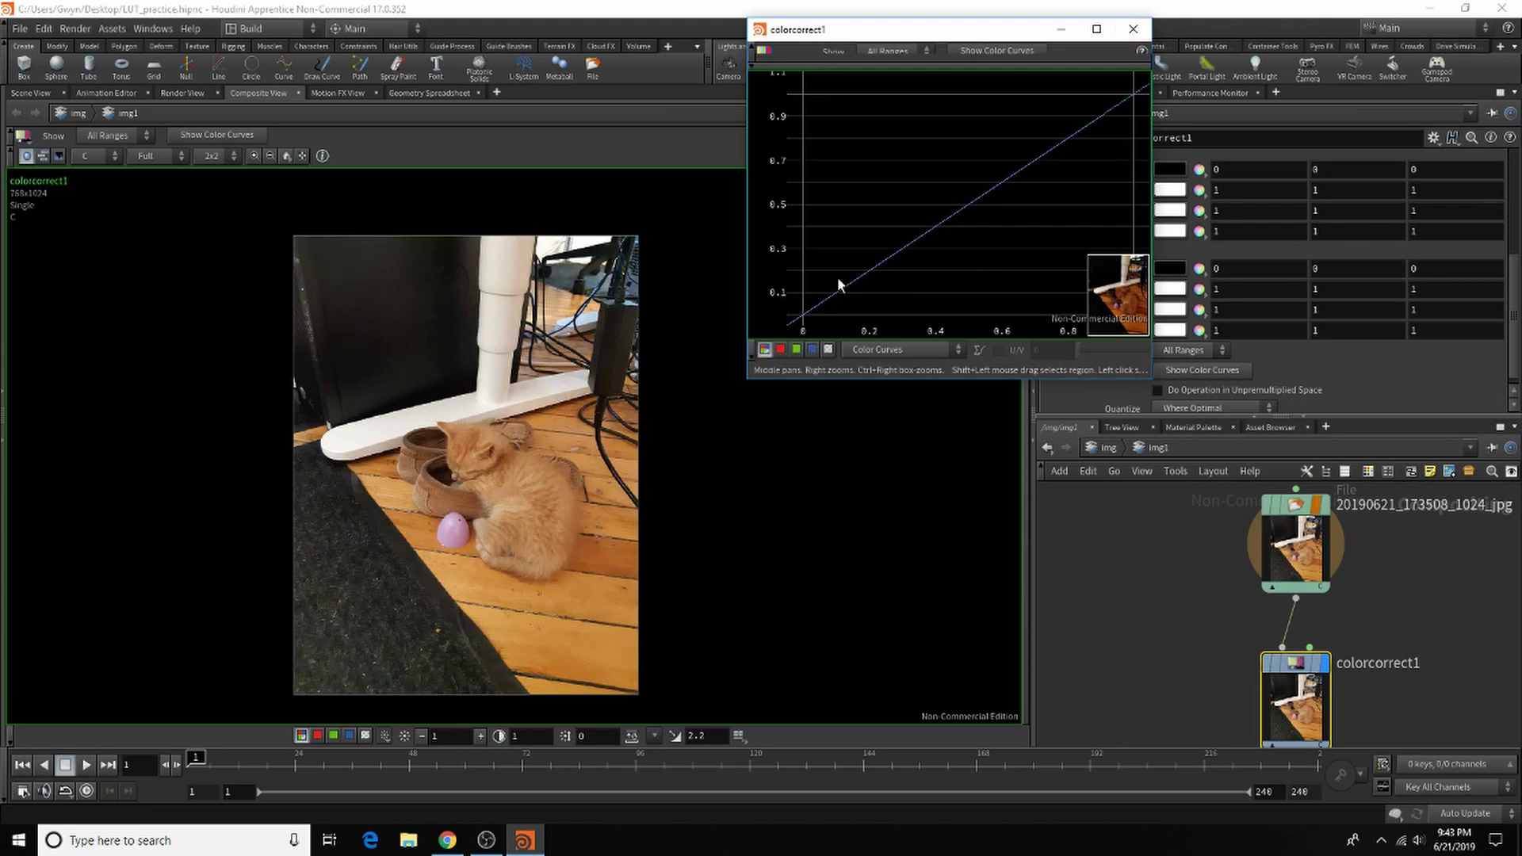
pyautogui.click(886, 49)
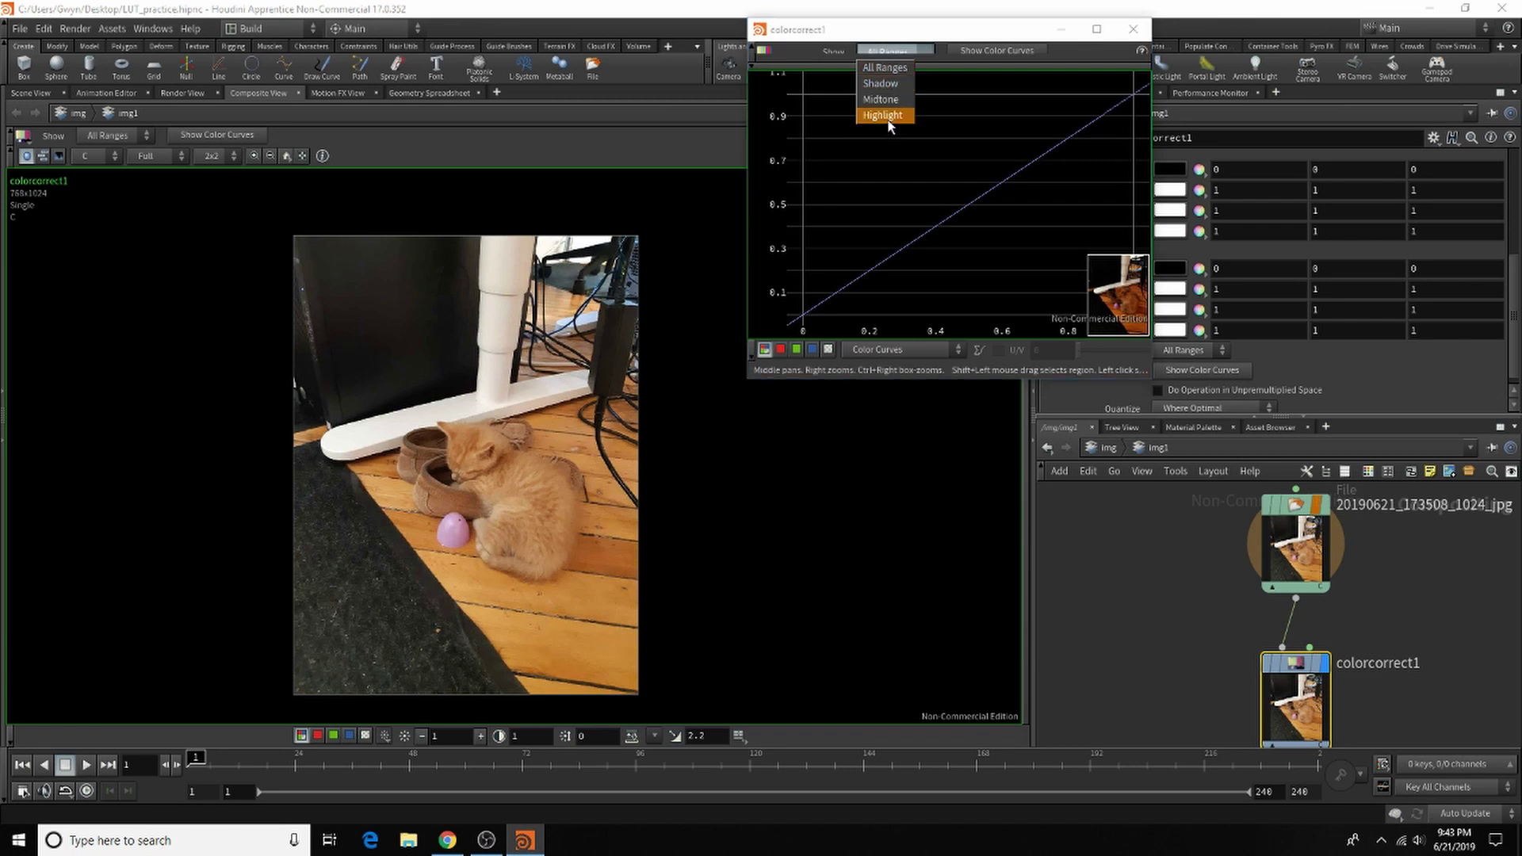
pyautogui.click(883, 116)
pyautogui.click(886, 49)
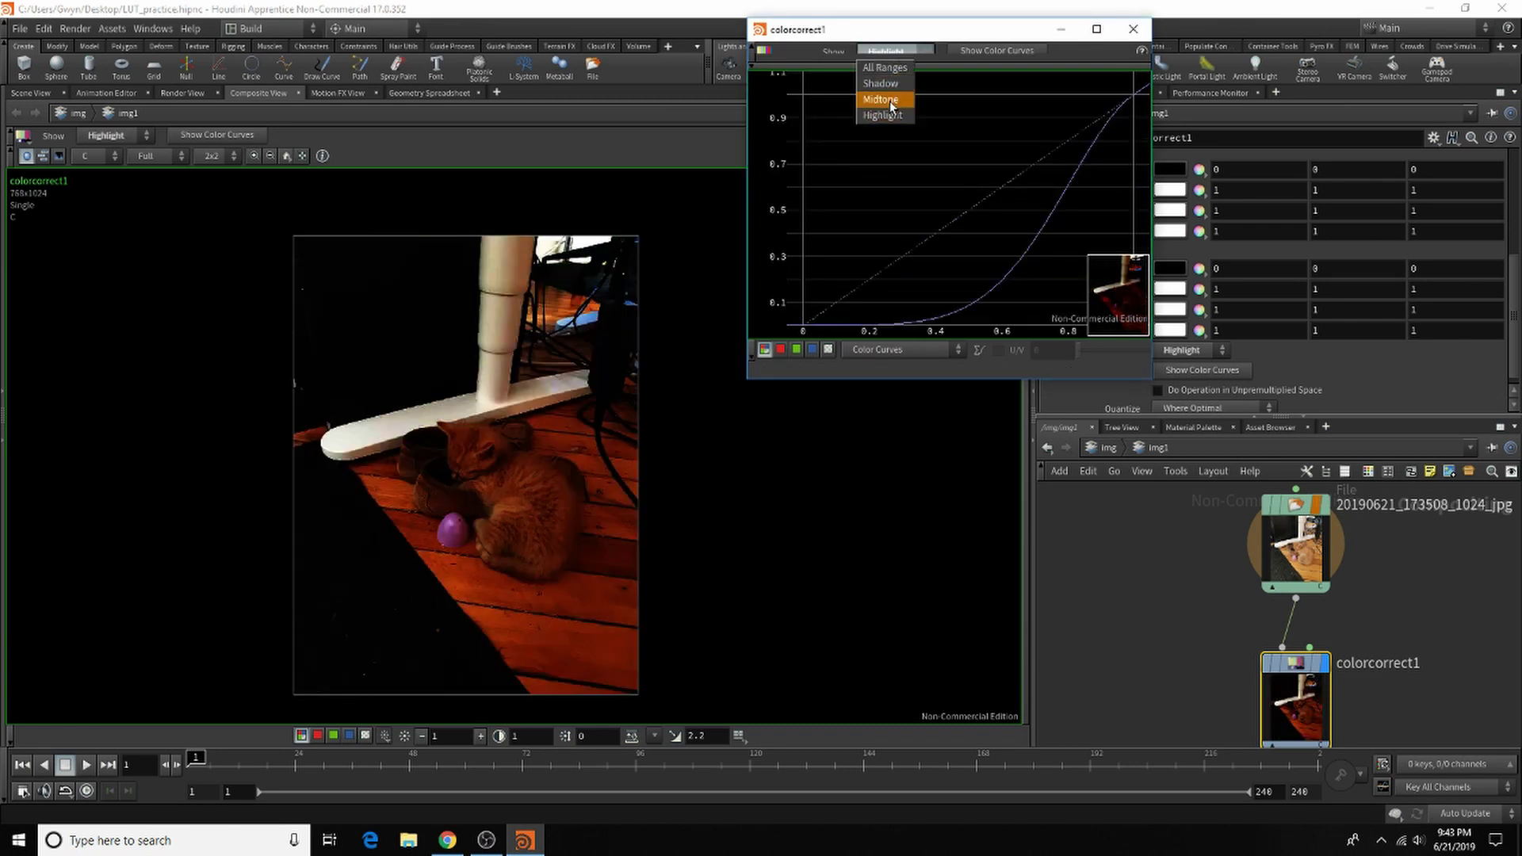
pyautogui.click(890, 101)
pyautogui.click(890, 49)
pyautogui.click(892, 83)
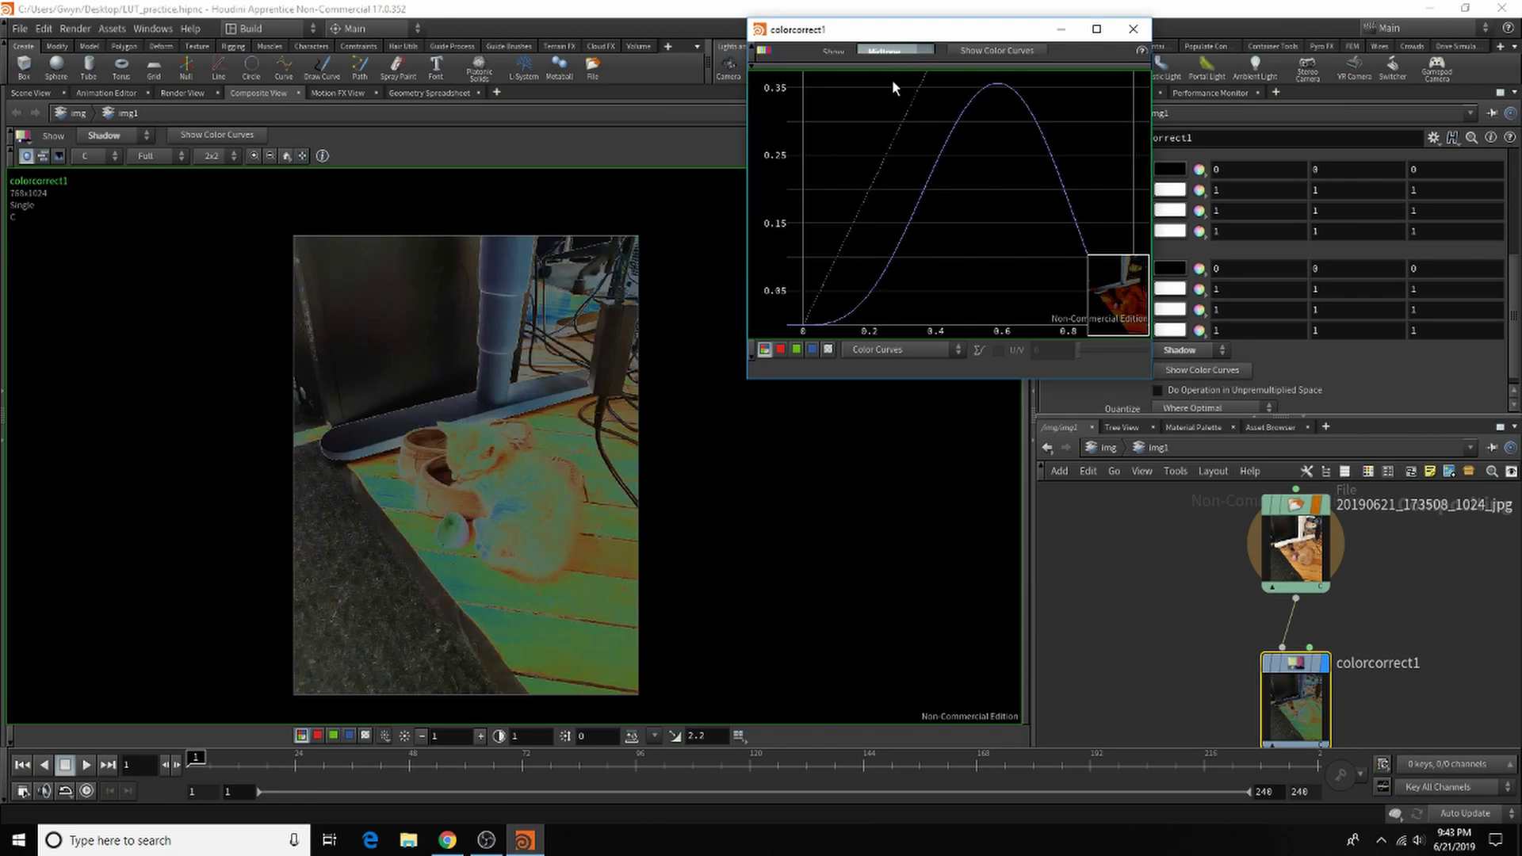
pyautogui.click(895, 52)
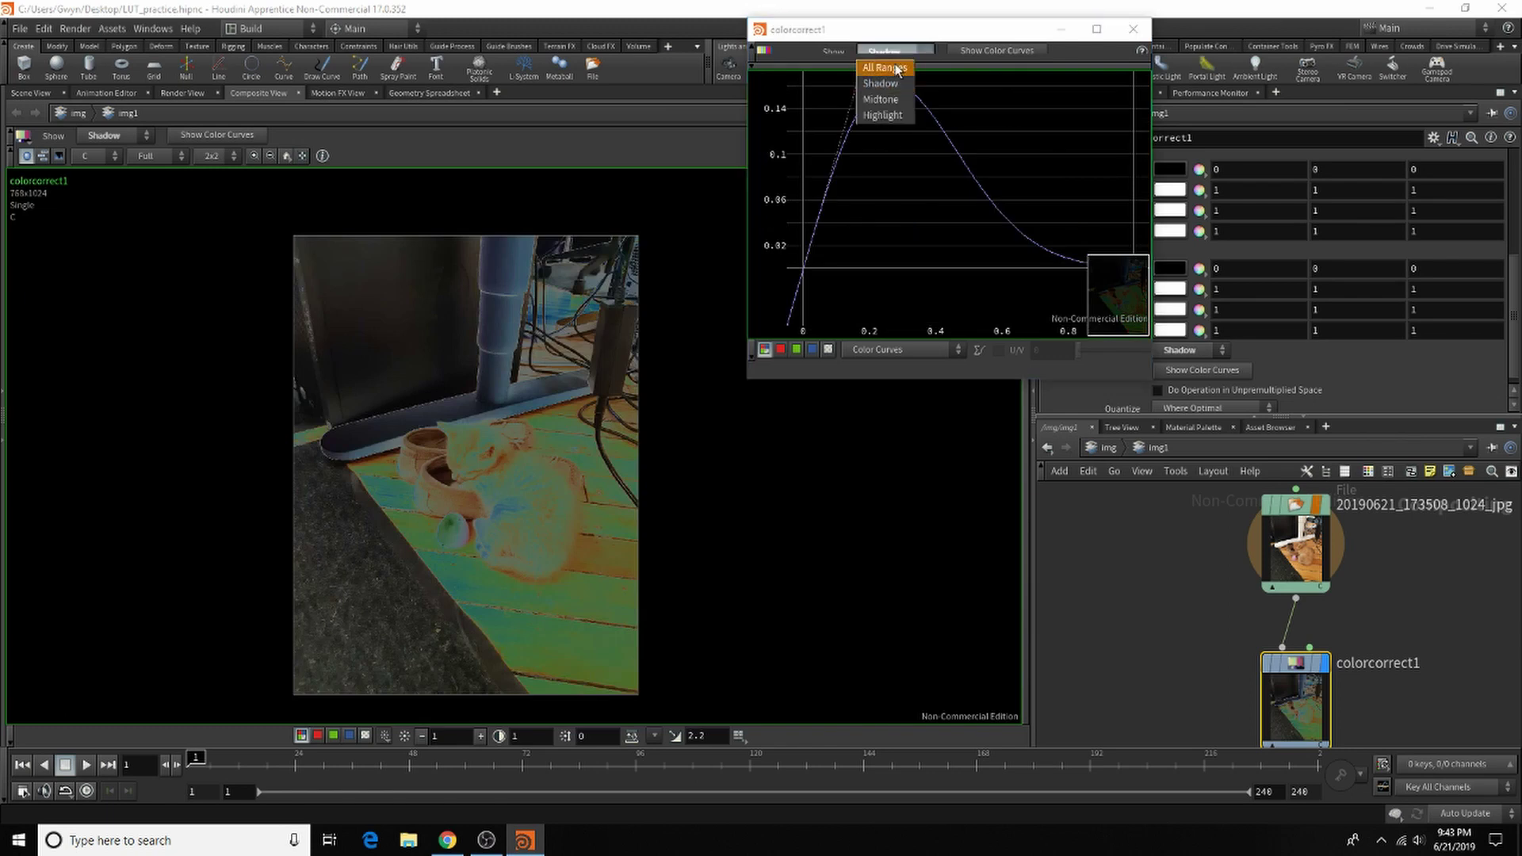
pyautogui.click(903, 66)
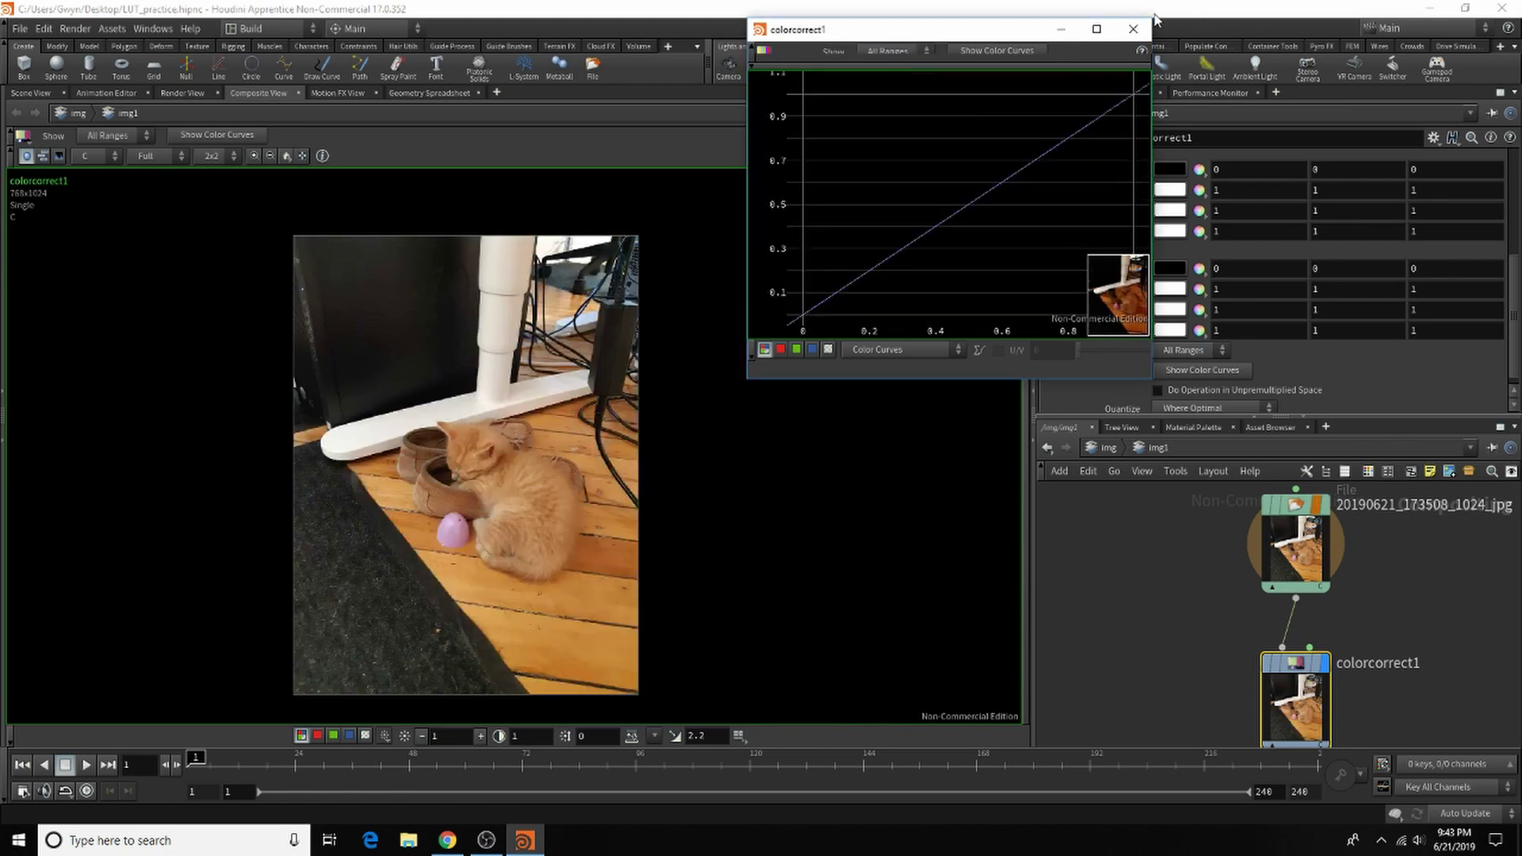
pyautogui.click(1134, 29)
# Select the original photo's File node.
pyautogui.scroll(-2, 1241, 698)
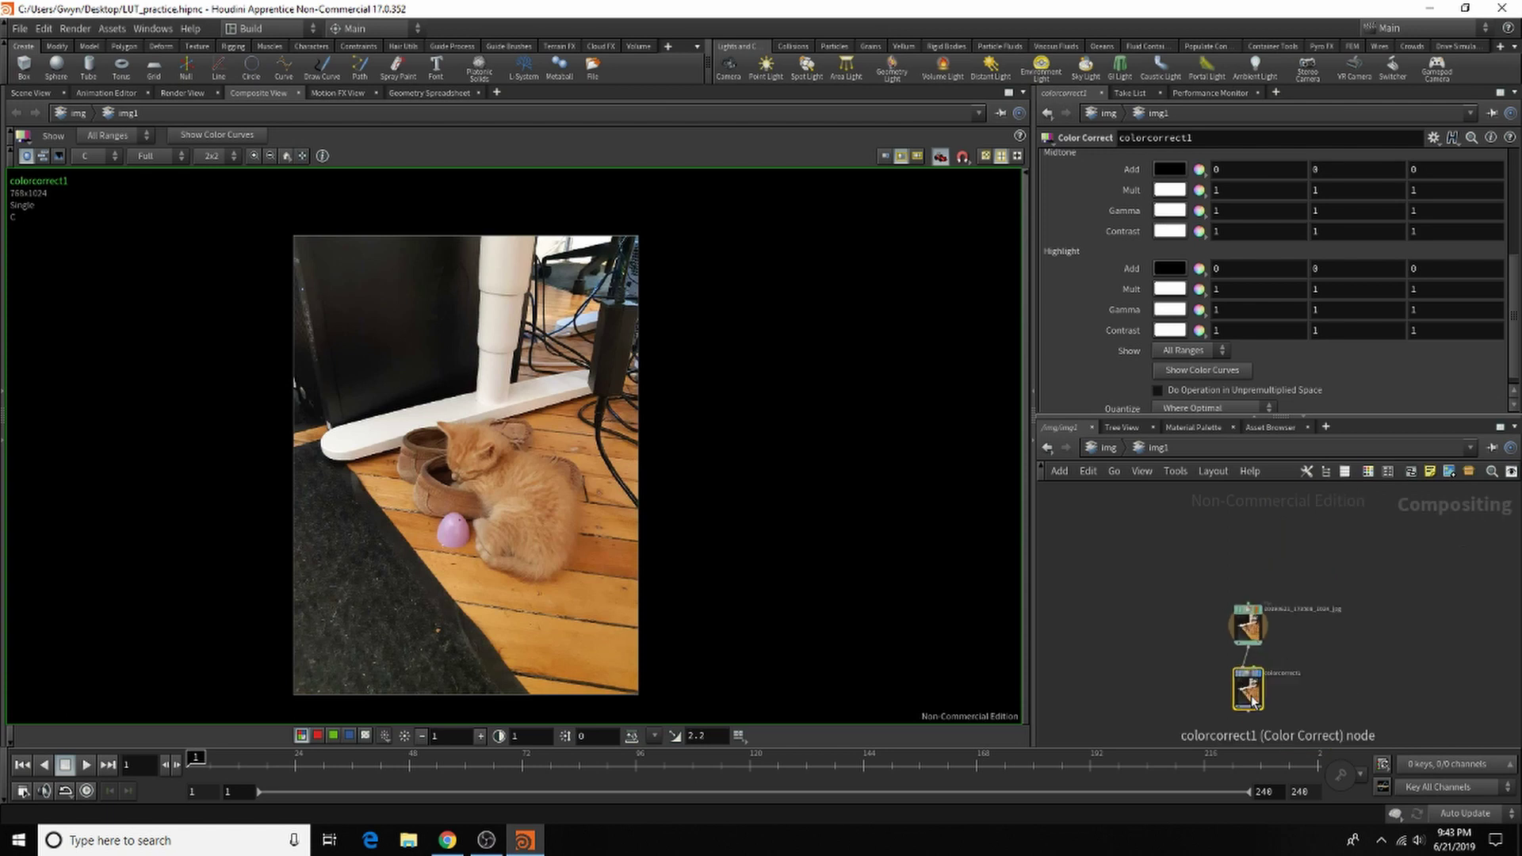
pyautogui.scroll(2, 1253, 697)
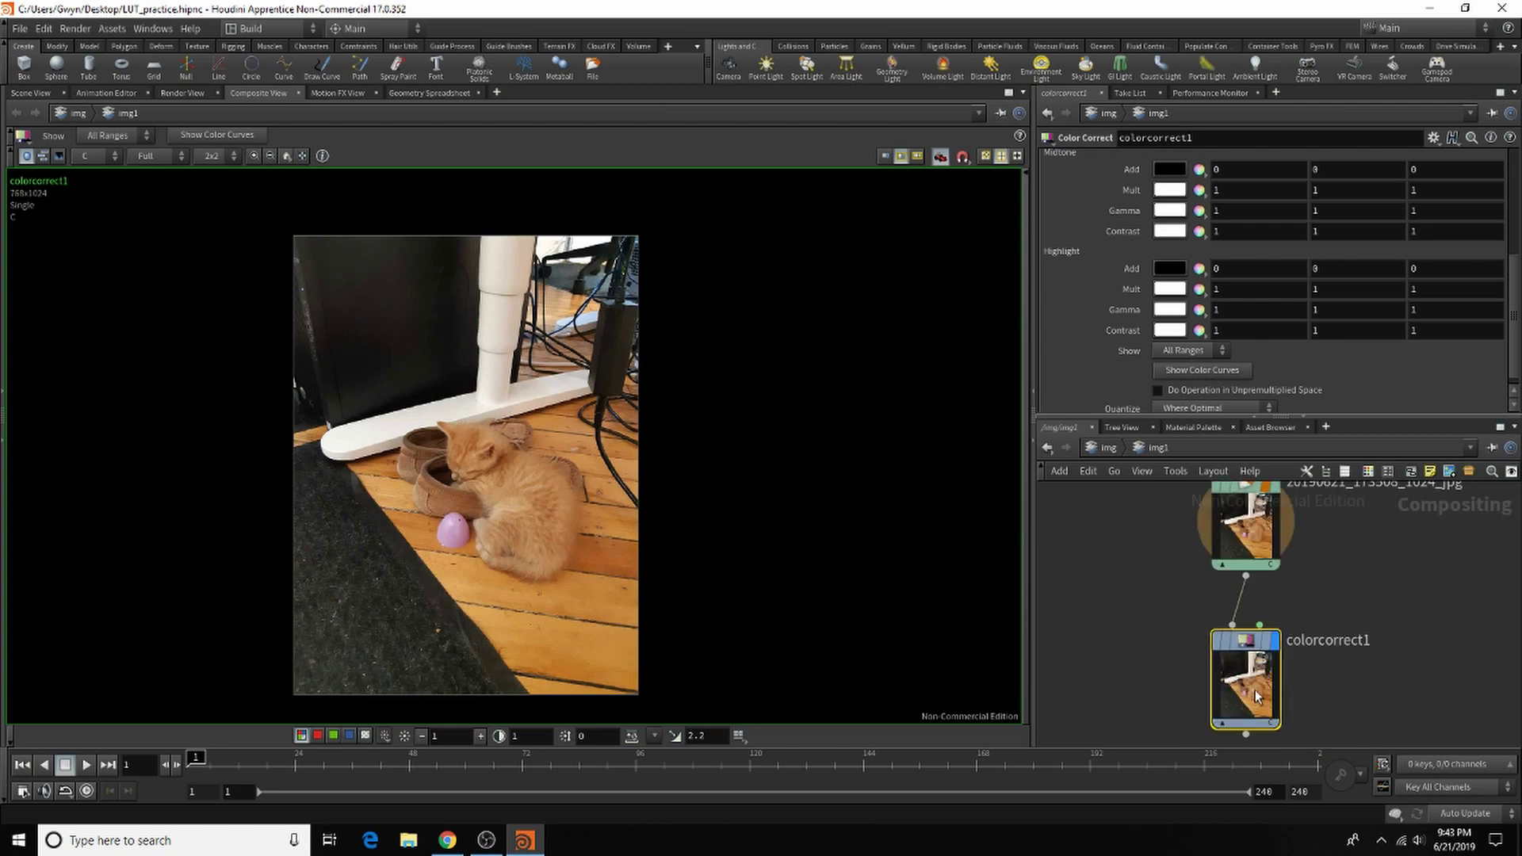
pyautogui.click(1261, 497)
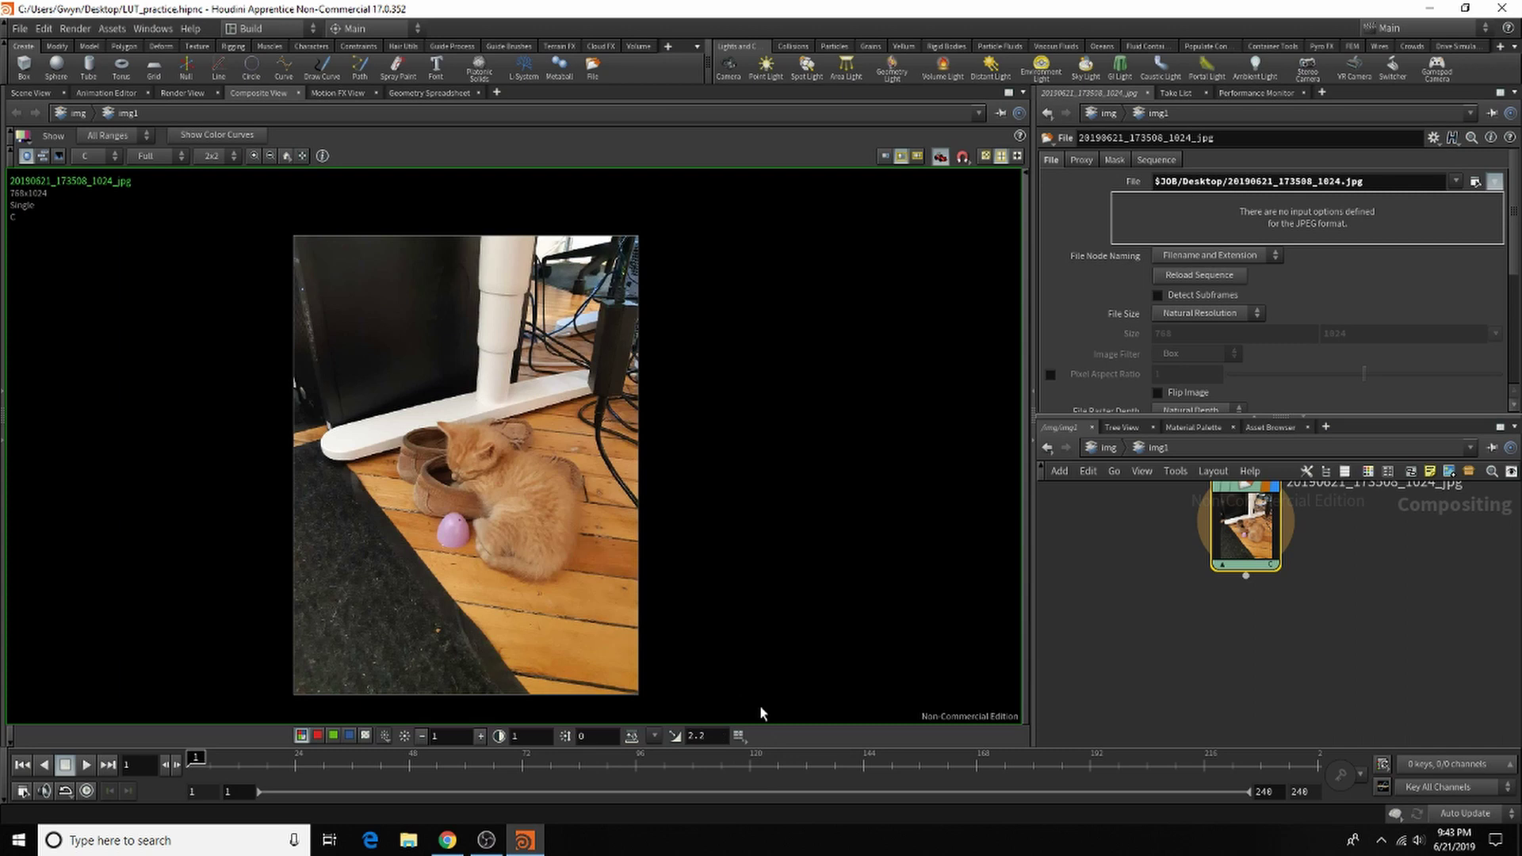
# Toggle the viewer LUT on and off repeatedly to compare the photo.
pyautogui.click(747, 741)
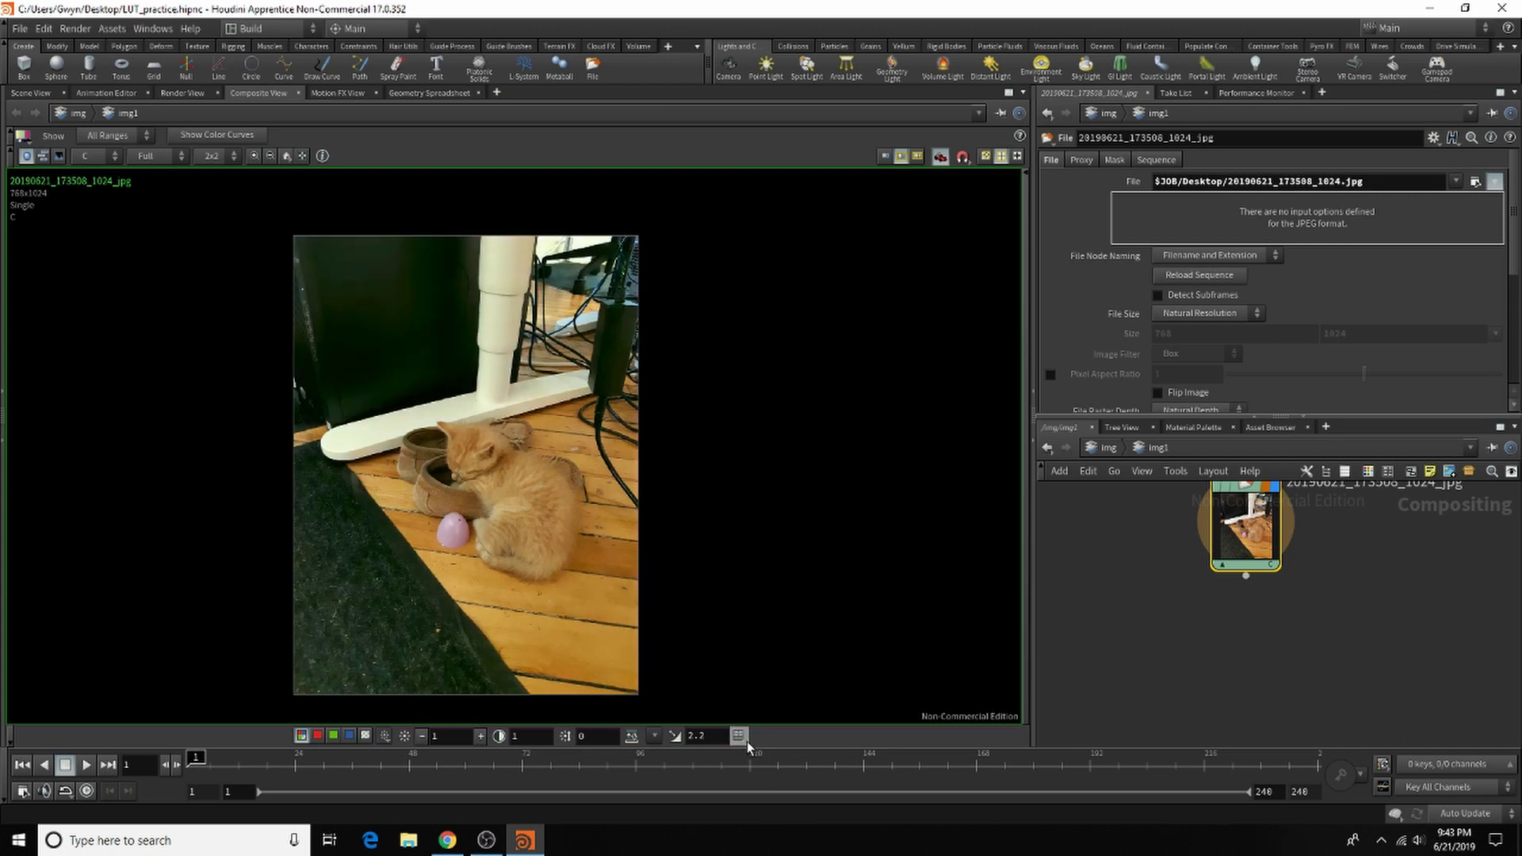
pyautogui.click(747, 741)
pyautogui.click(747, 741)
pyautogui.click(747, 740)
pyautogui.click(747, 740)
pyautogui.click(747, 741)
pyautogui.click(747, 740)
pyautogui.click(747, 740)
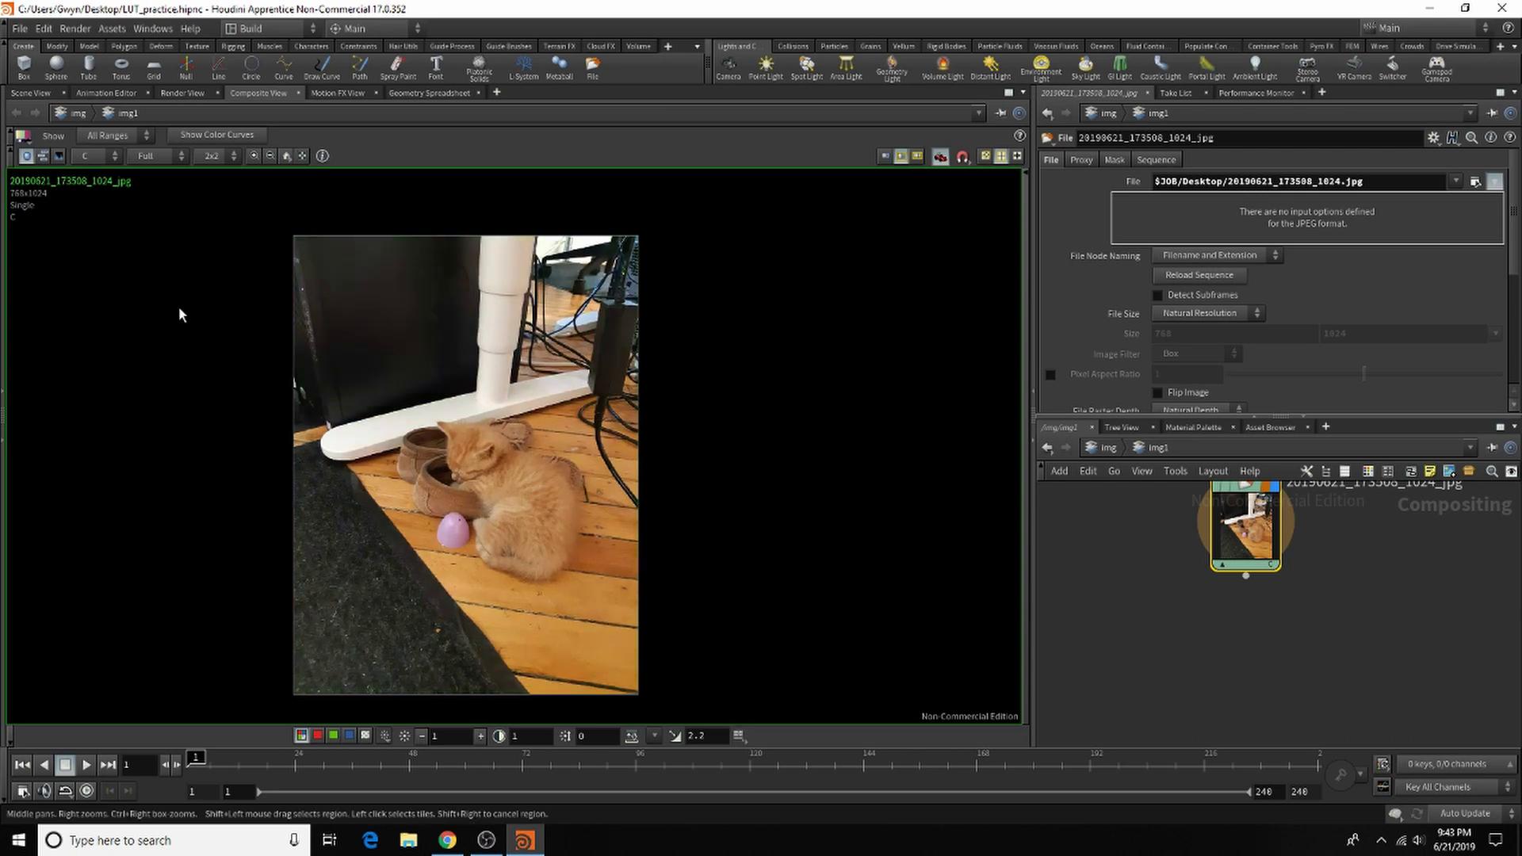
pyautogui.click(741, 739)
# Load the test2.blut LUT into the viewer via Load LUT.
pyautogui.rightClick(740, 740)
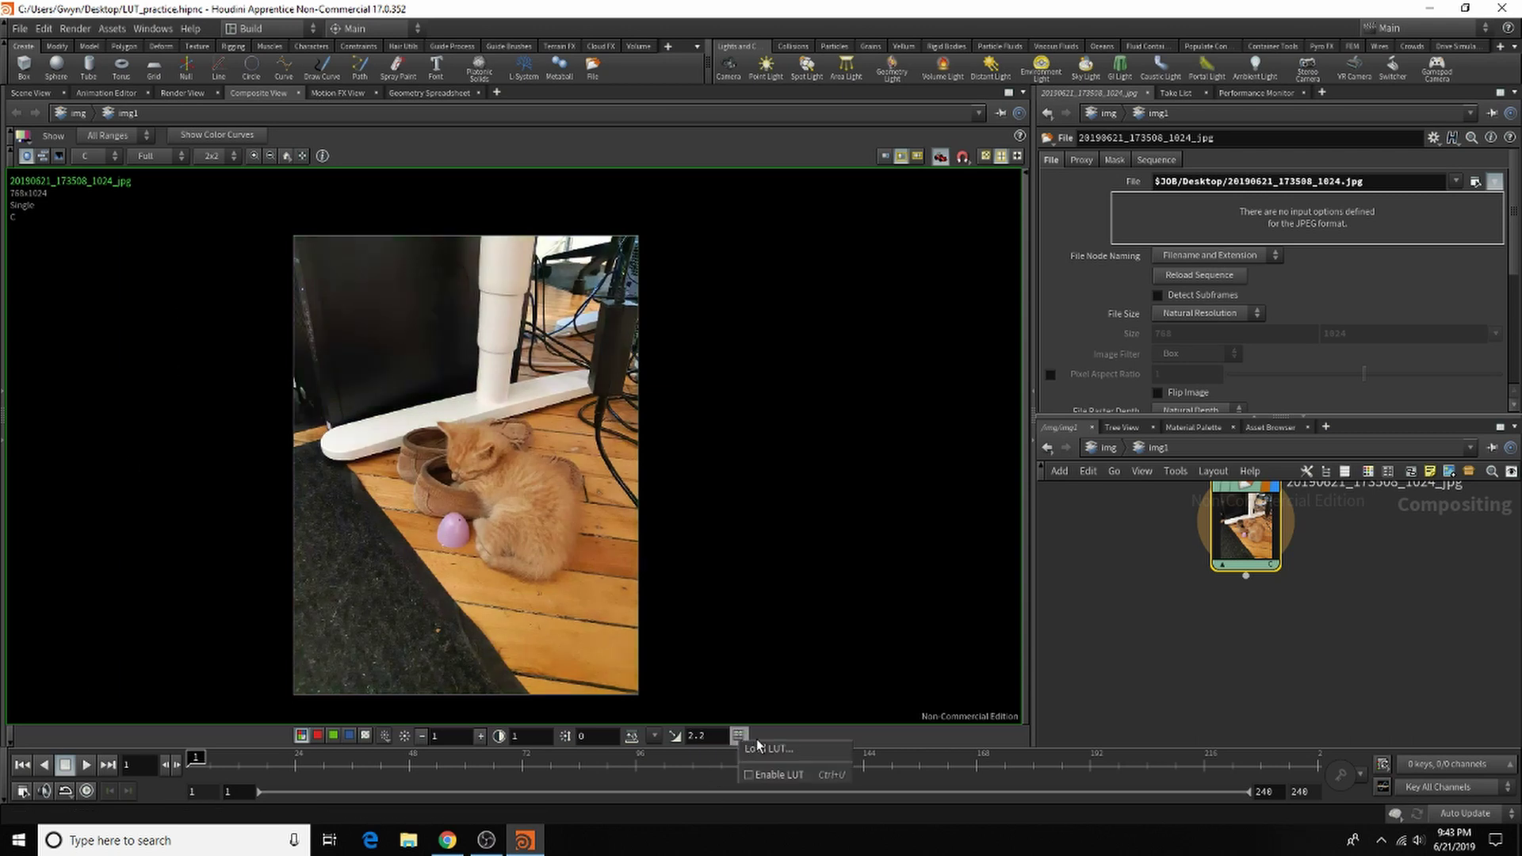
pyautogui.click(758, 752)
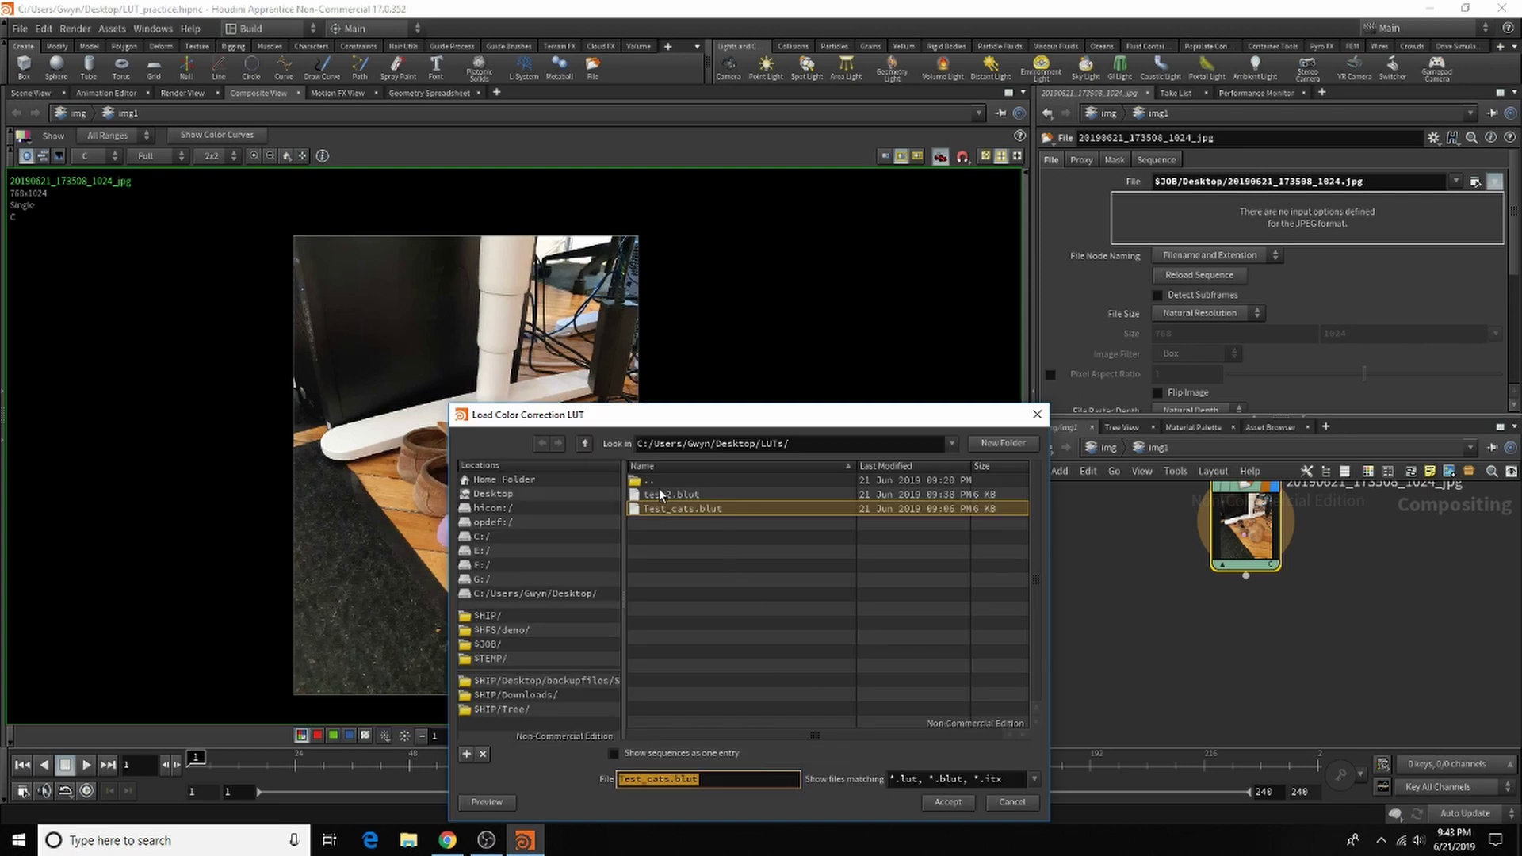
pyautogui.press('Up')
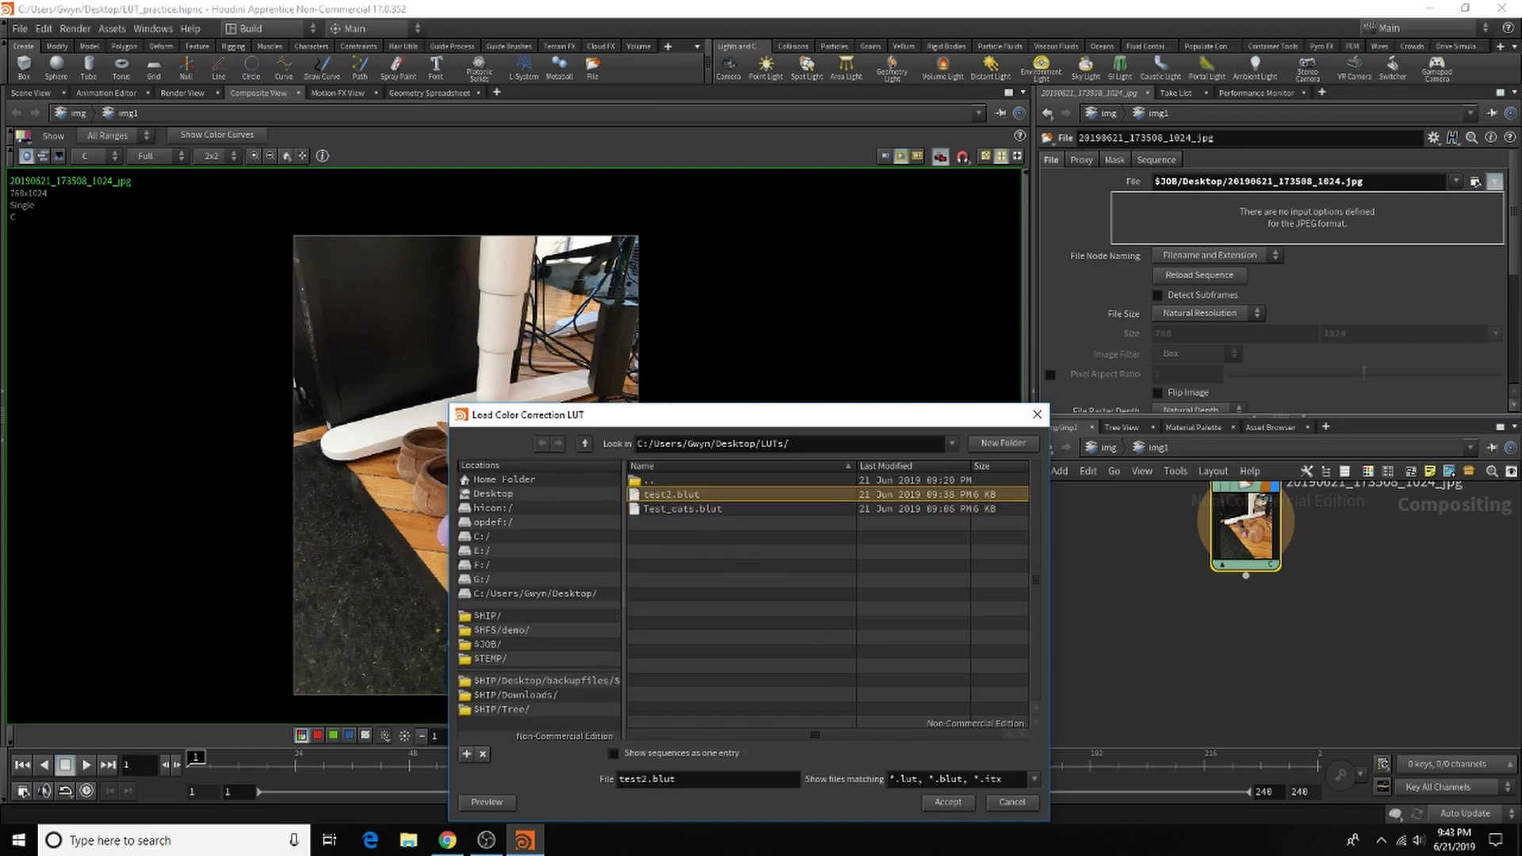
pyautogui.click(926, 799)
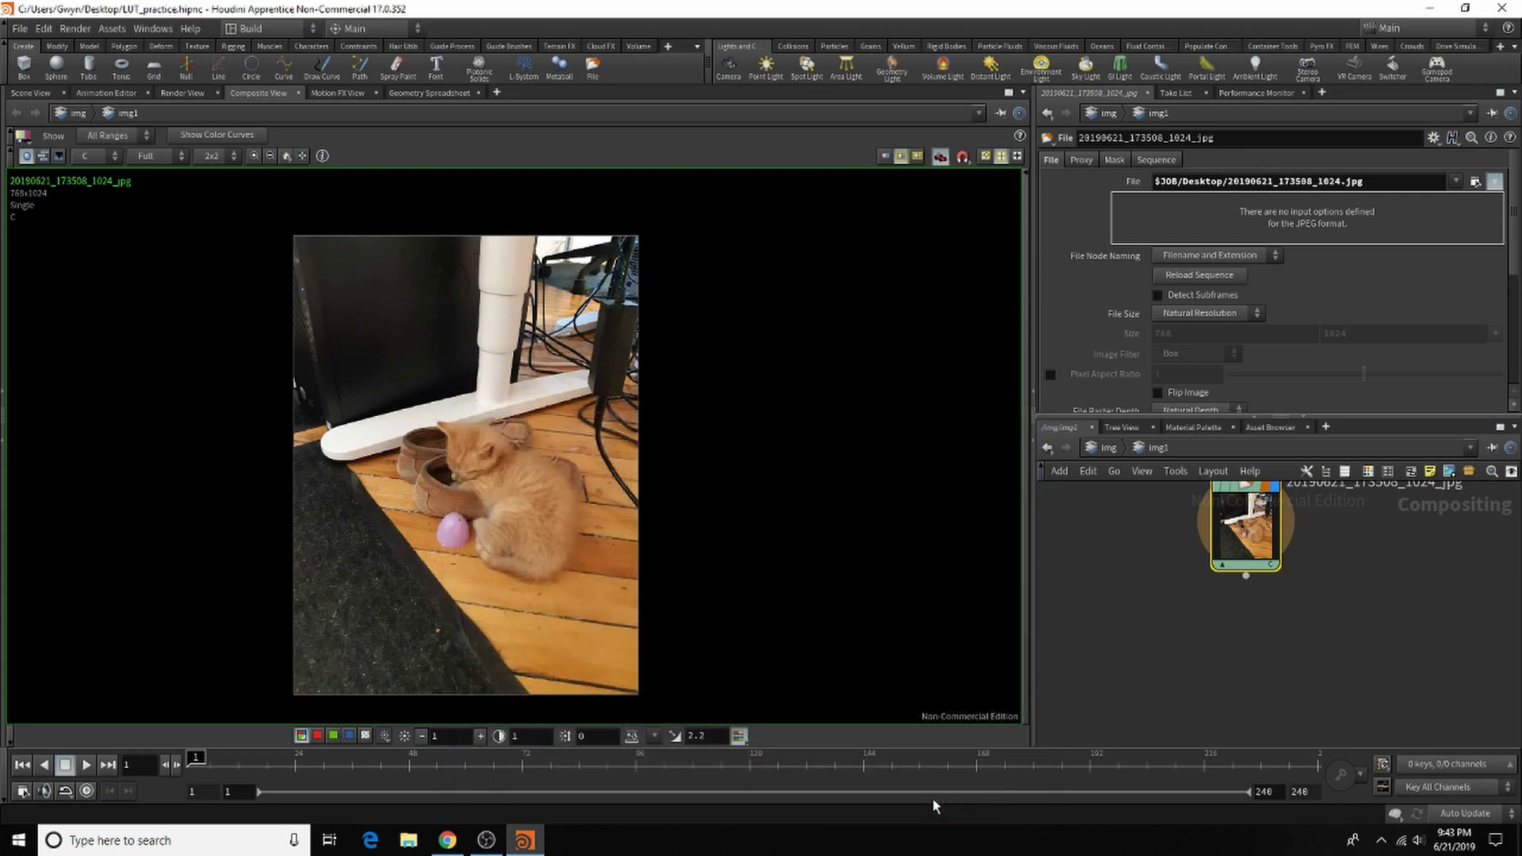
# Load Test_cats.blut into the viewer, compare it, and choose Enable LUT.
pyautogui.click(740, 732)
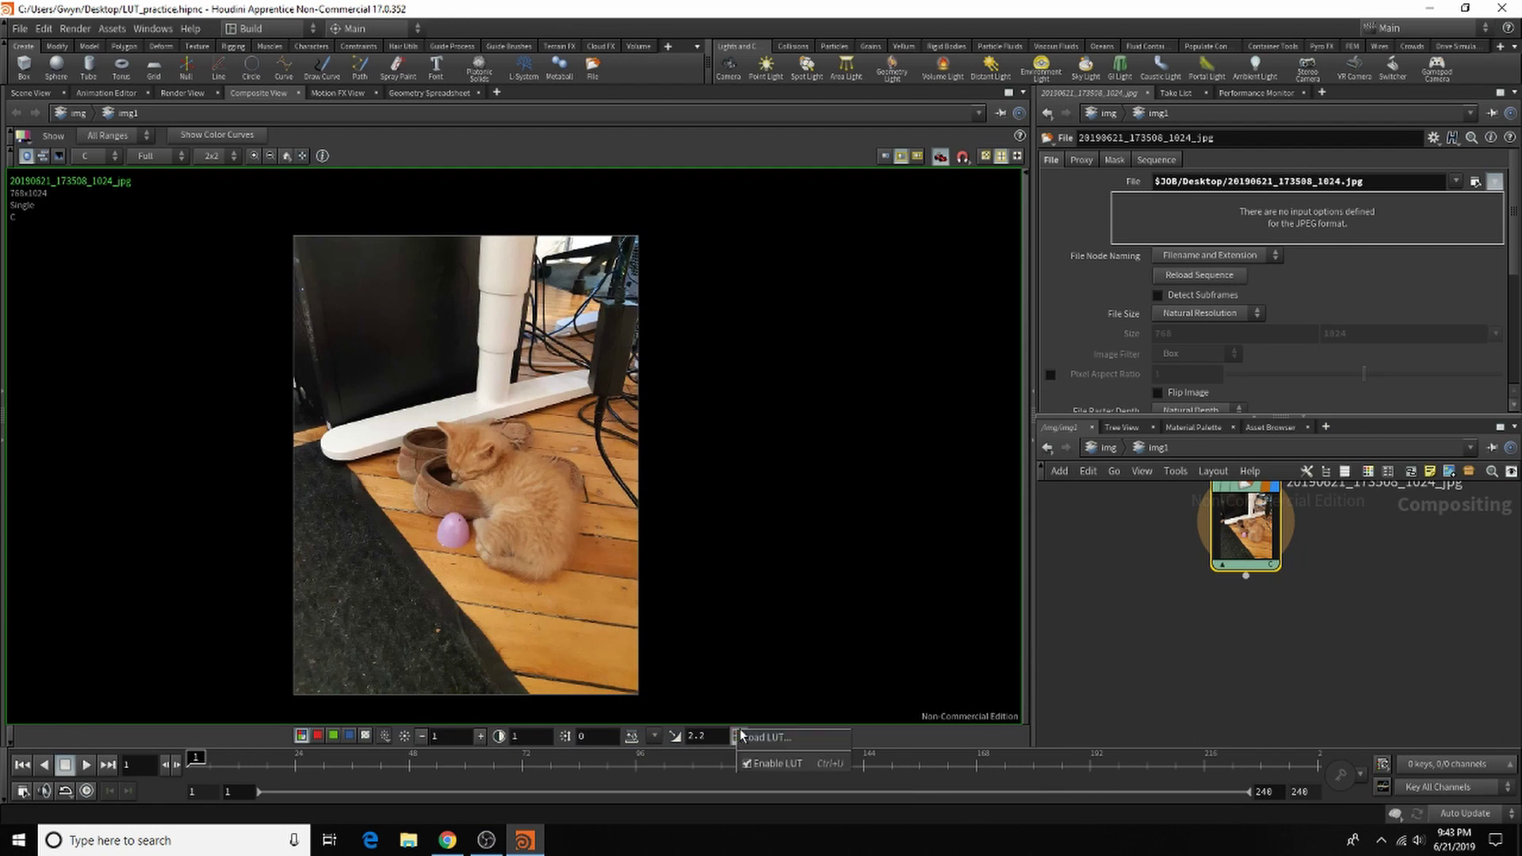
pyautogui.click(790, 736)
pyautogui.click(765, 509)
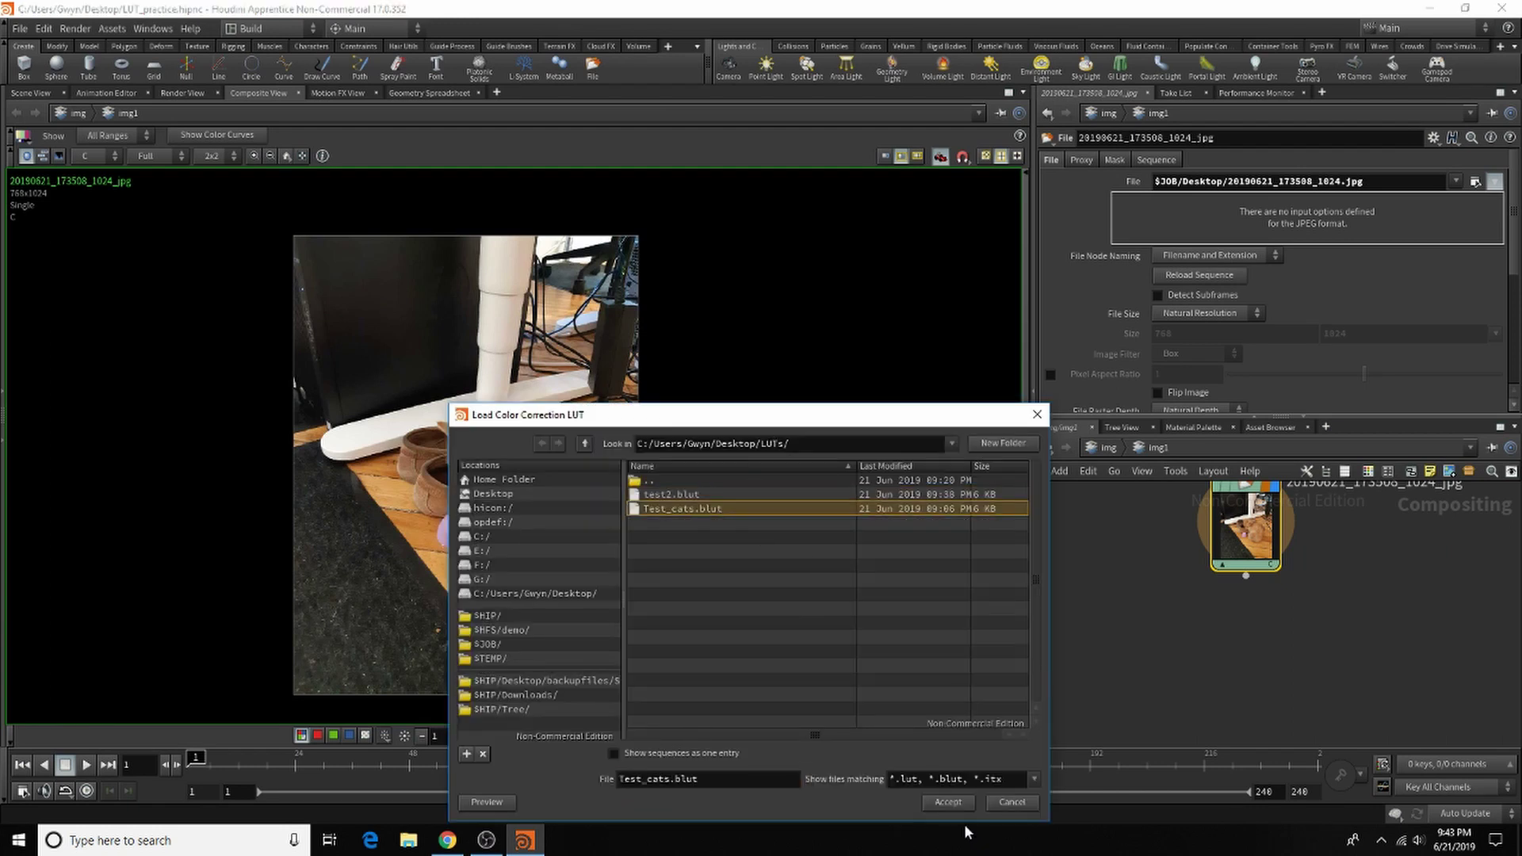
pyautogui.click(948, 802)
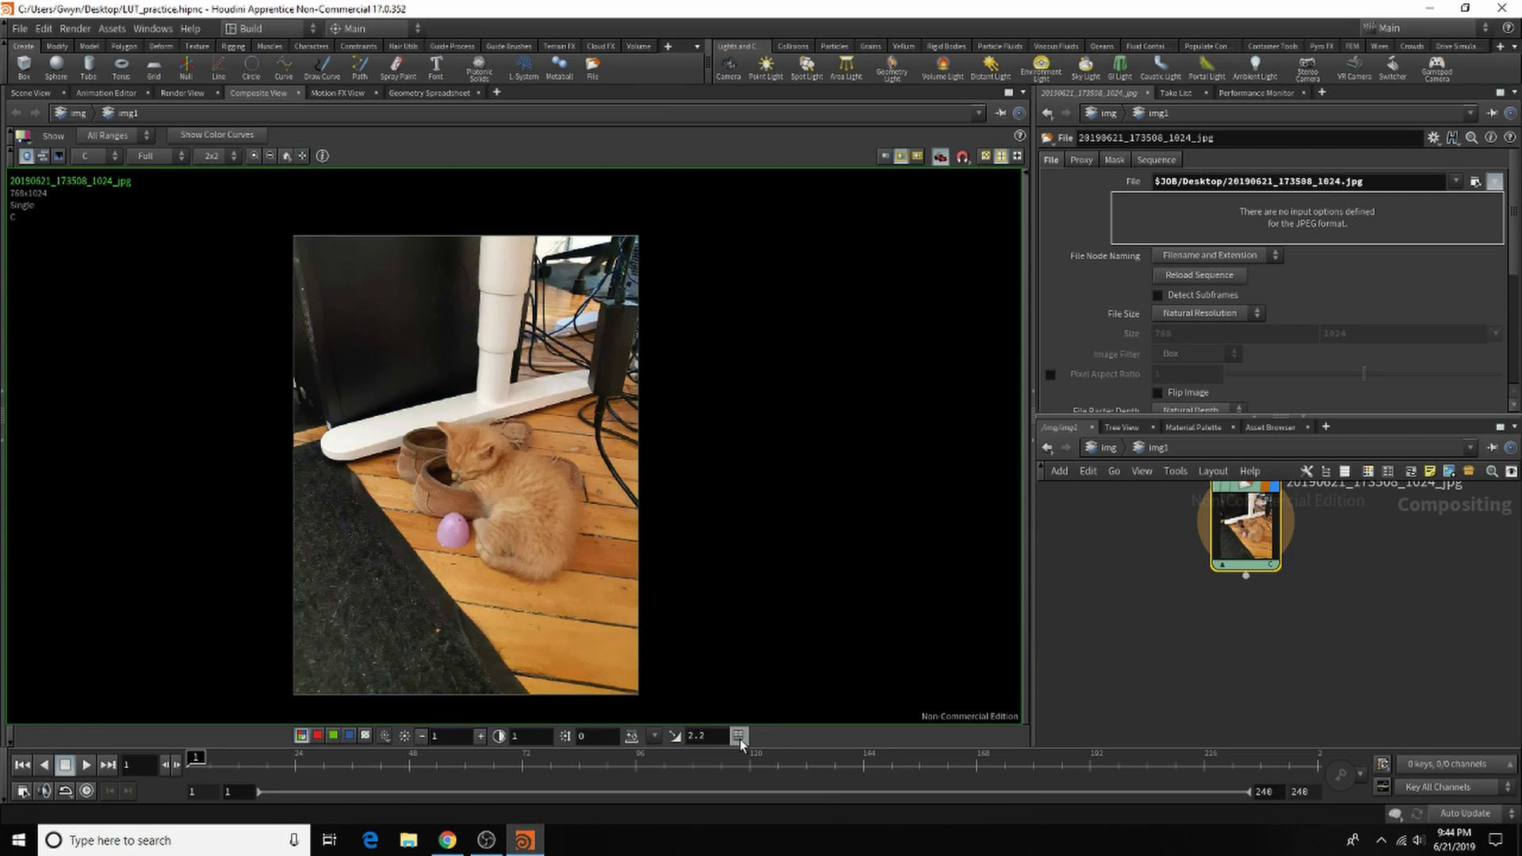
pyautogui.click(740, 736)
pyautogui.click(739, 736)
pyautogui.click(740, 736)
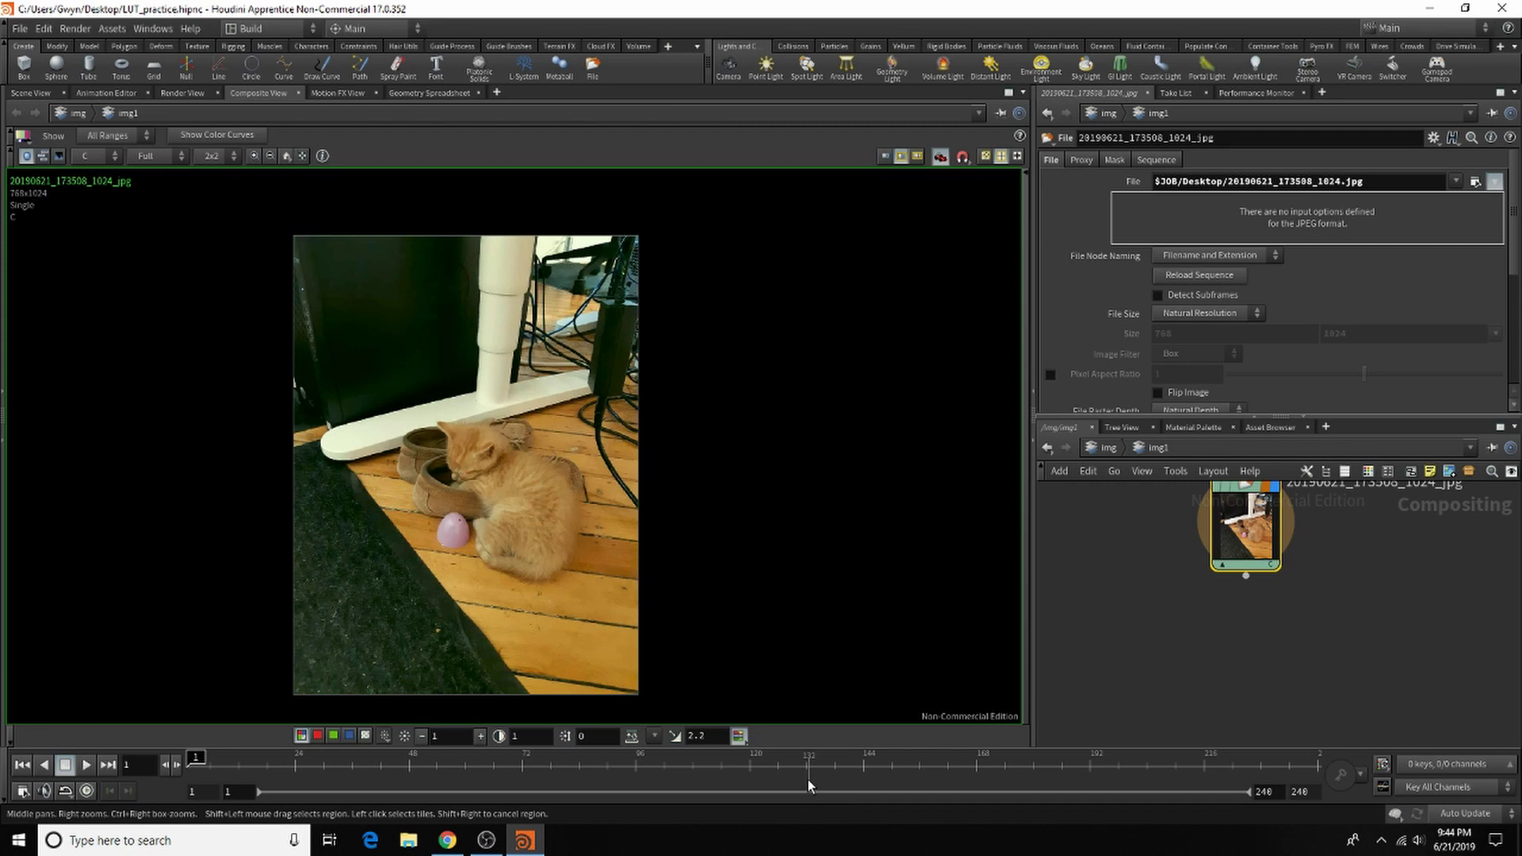
pyautogui.click(740, 739)
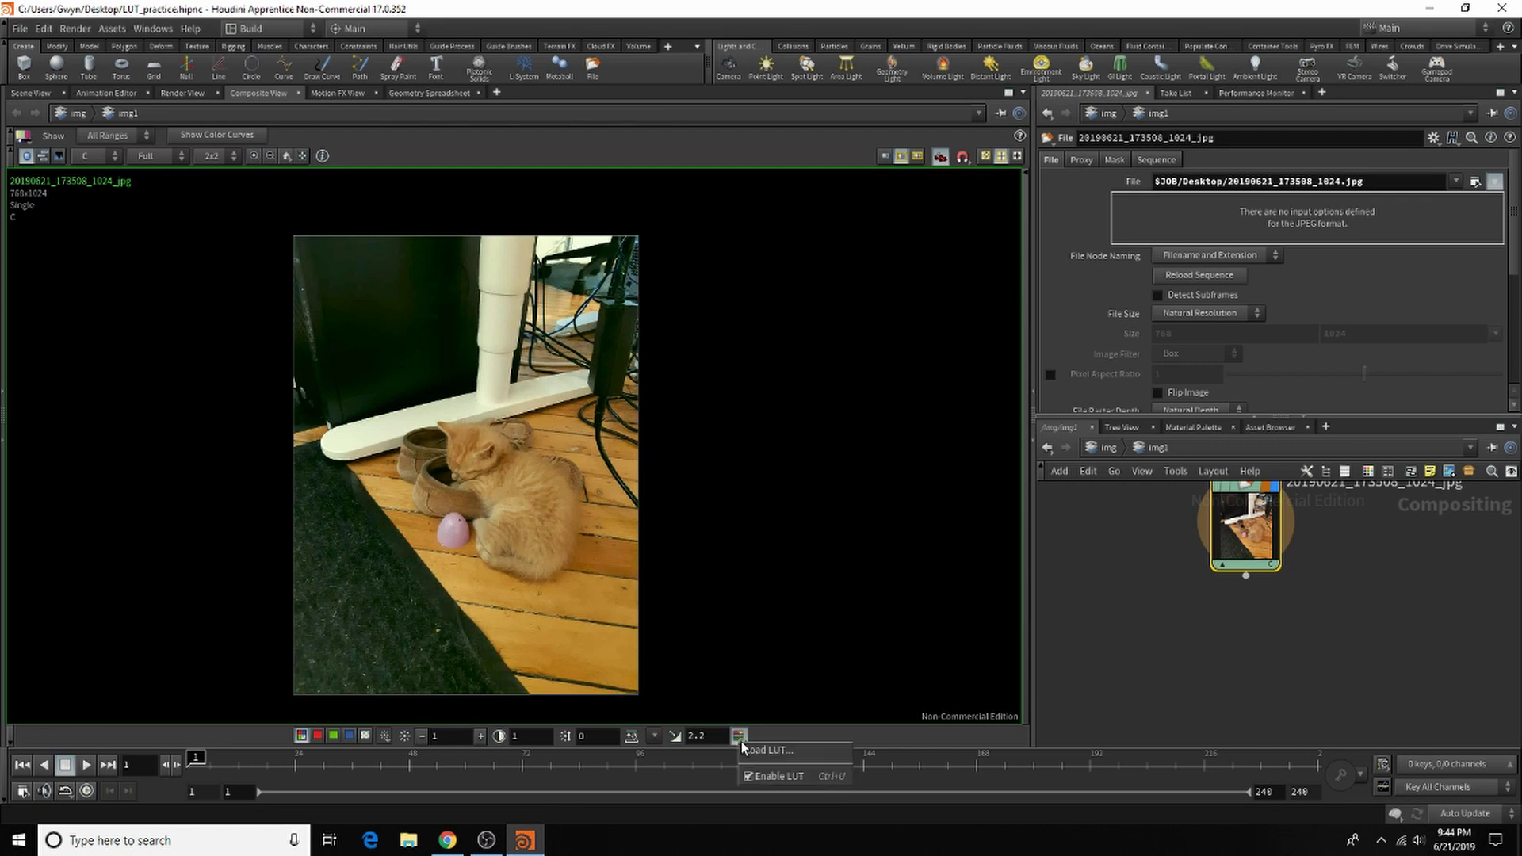
pyautogui.click(769, 776)
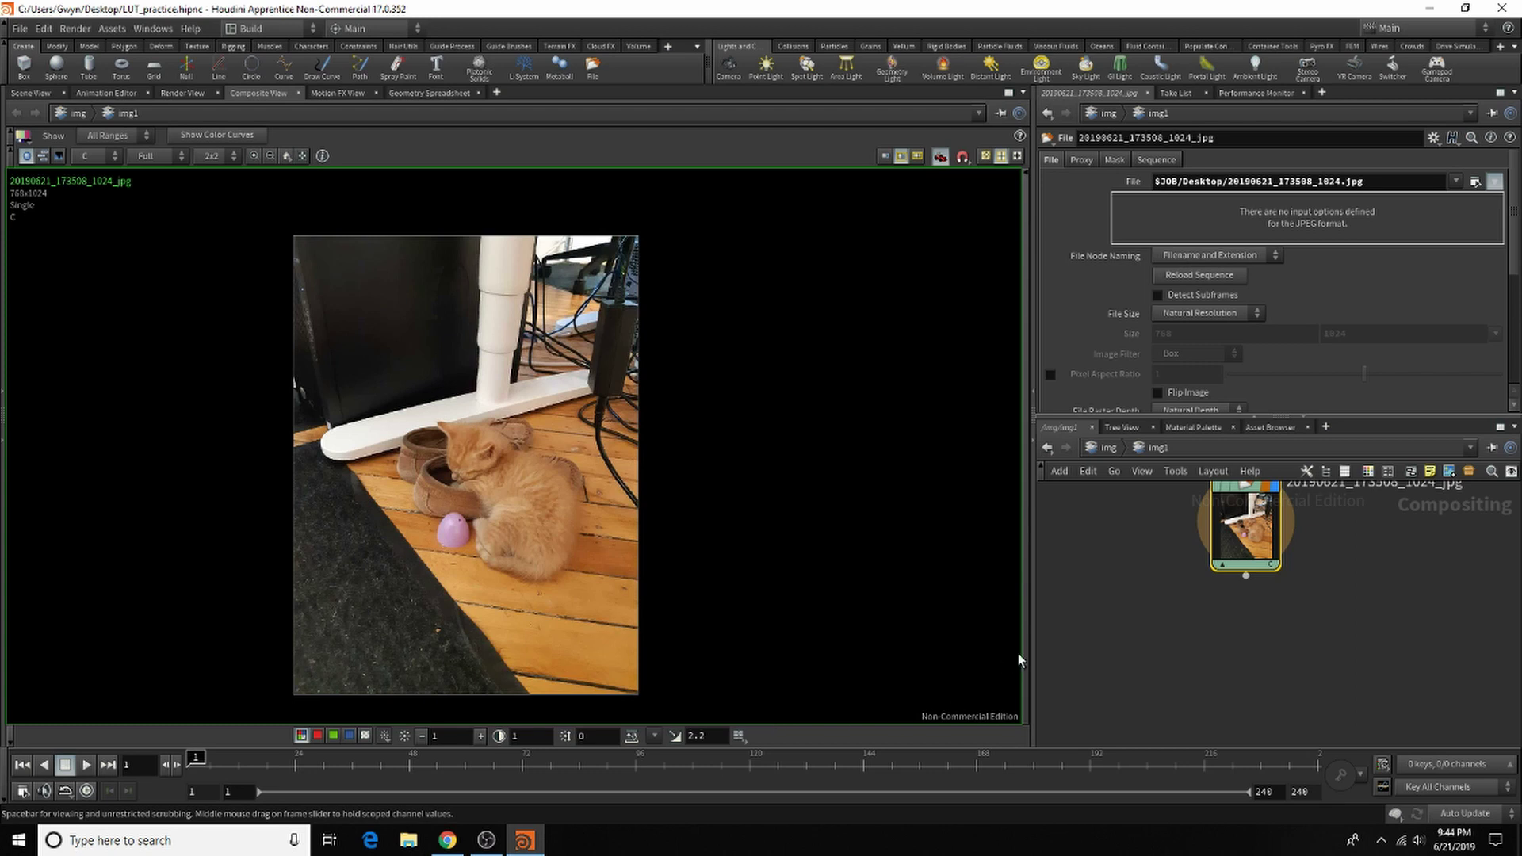
# Pick DSC_1199.JPG from the Desktop as the File node's image and accept.
pyautogui.click(1476, 181)
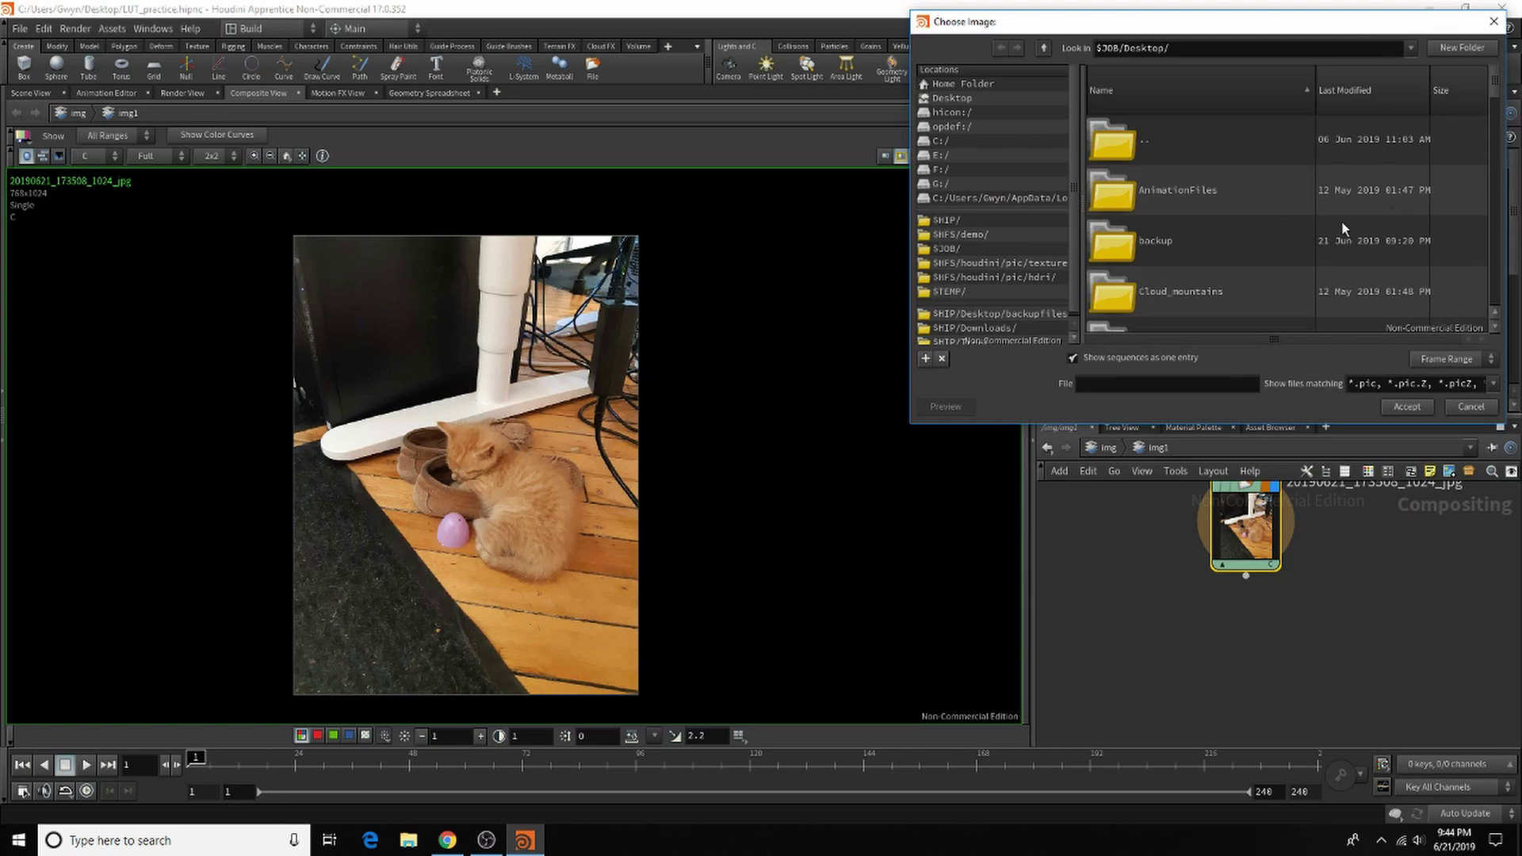
pyautogui.rightClick(1199, 225)
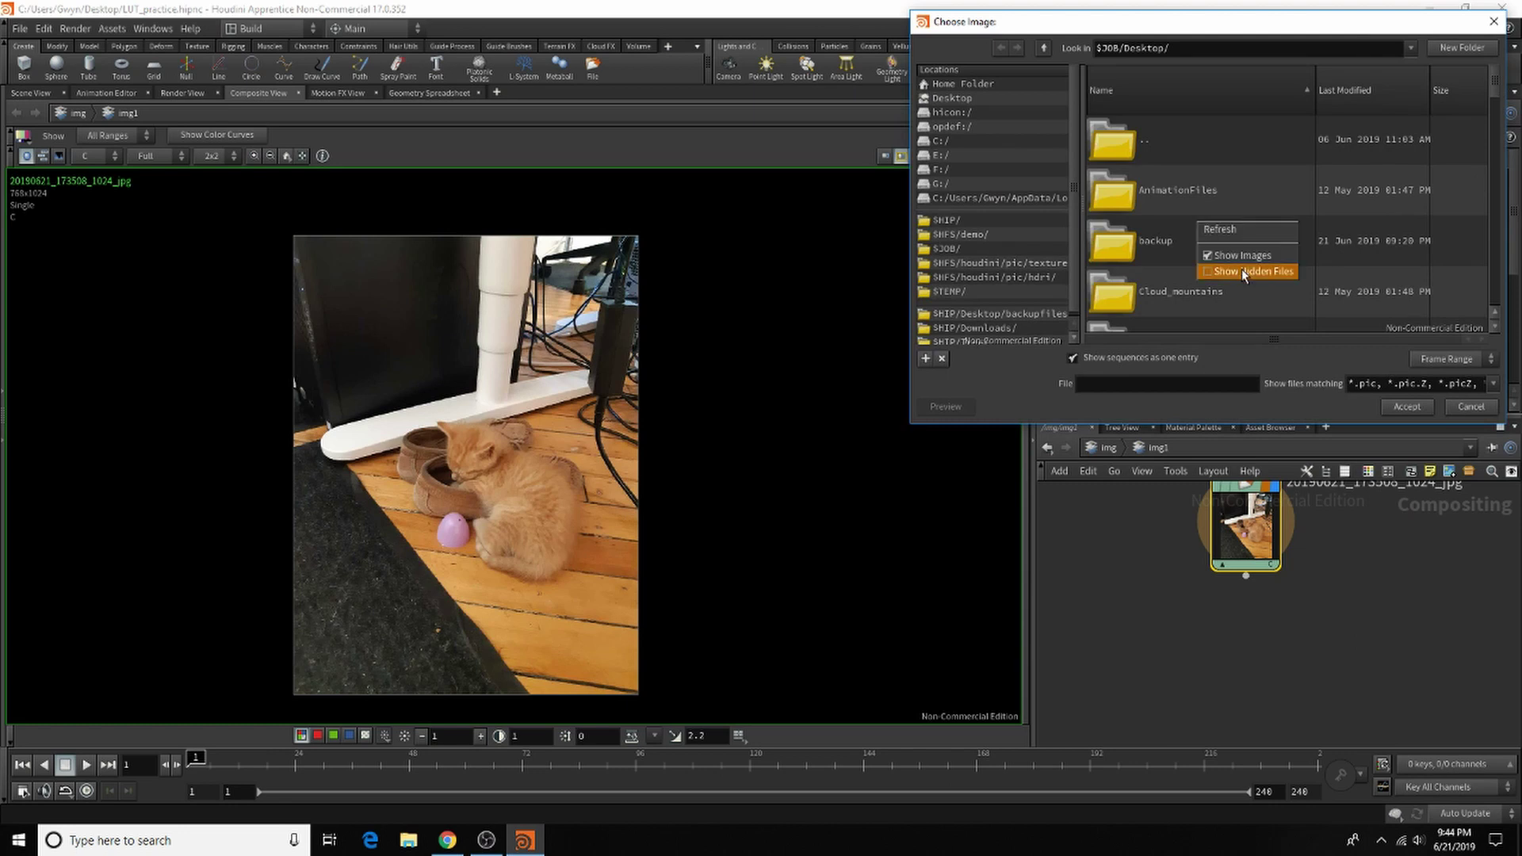
pyautogui.click(953, 99)
pyautogui.scroll(-3, 1142, 179)
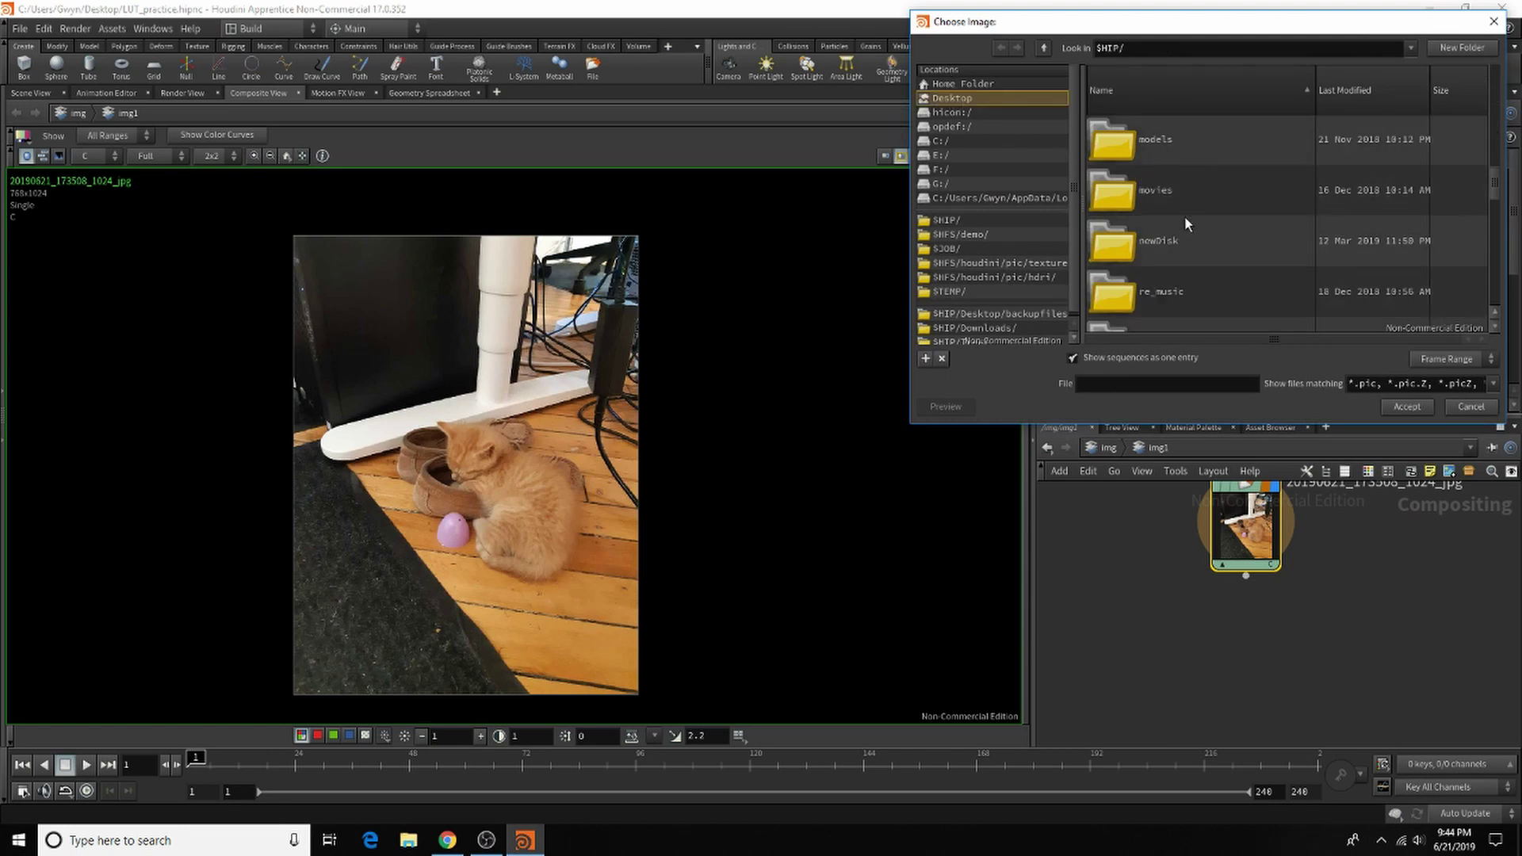
pyautogui.scroll(-5, 1187, 226)
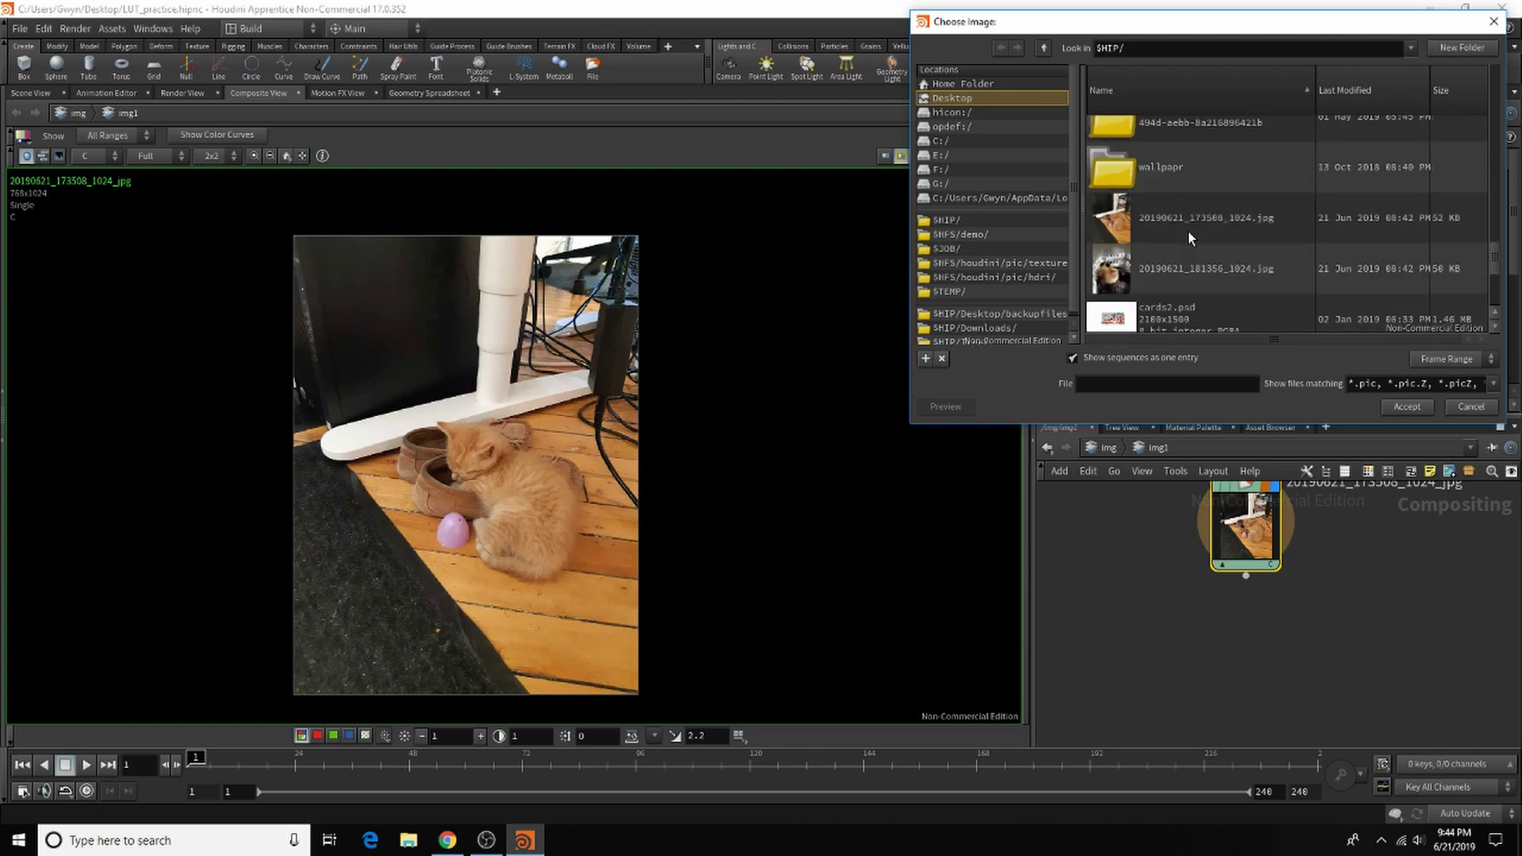
pyautogui.scroll(-3, 1188, 232)
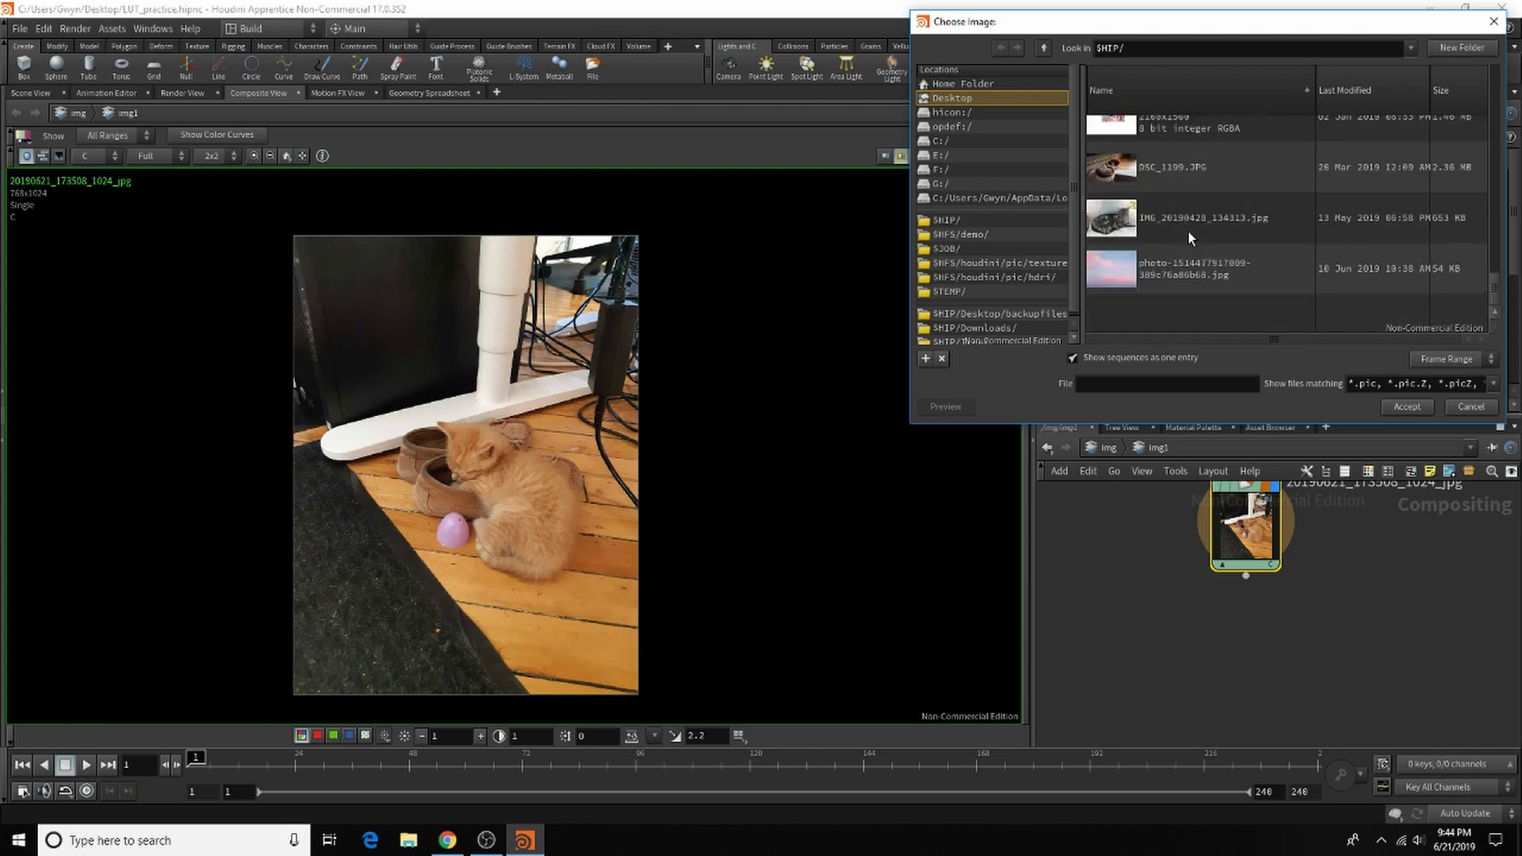
pyautogui.click(1242, 169)
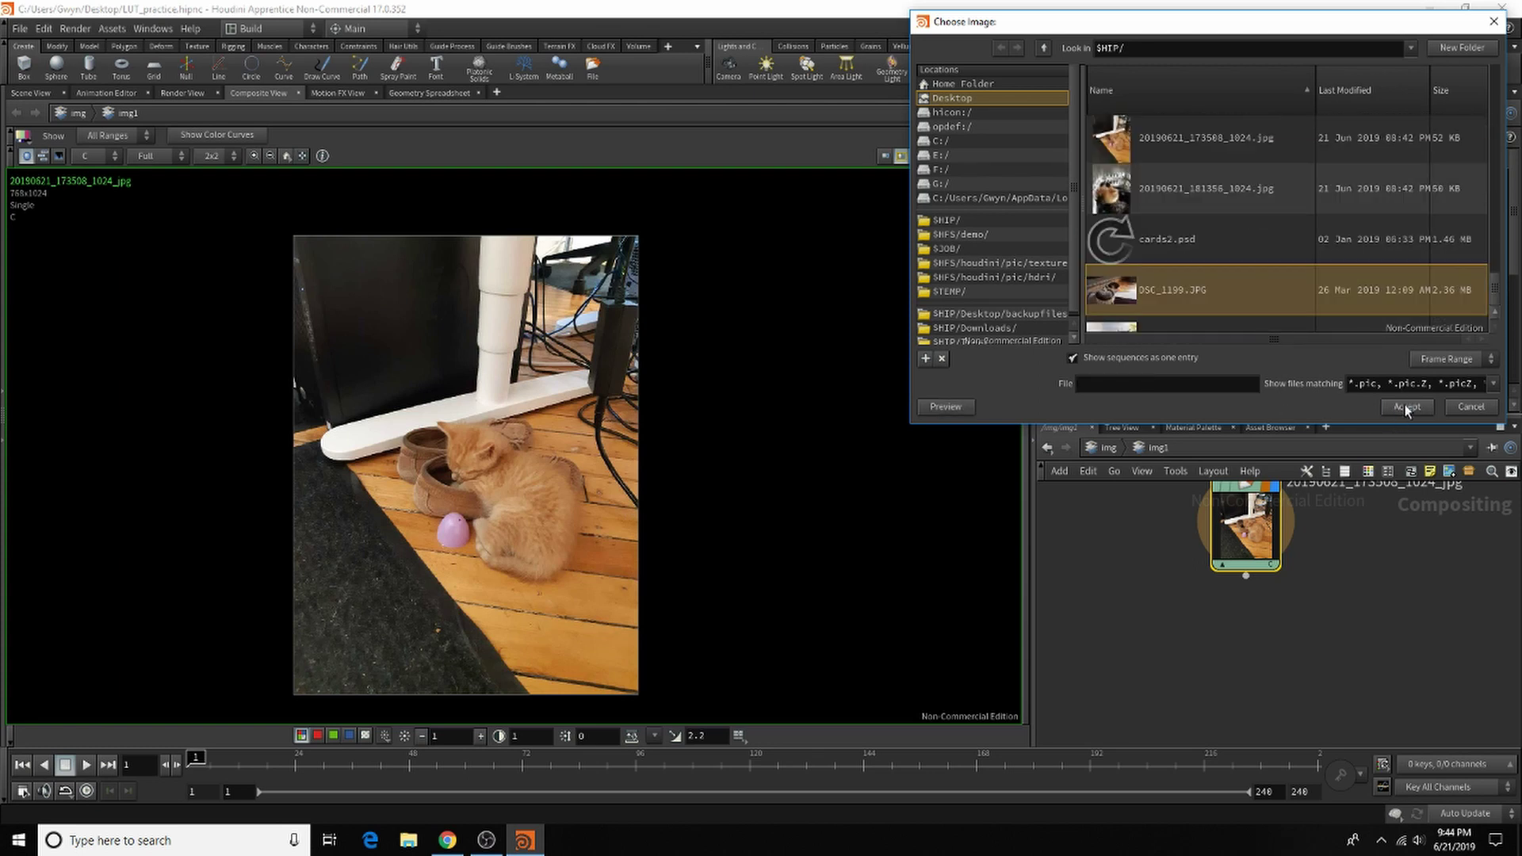
pyautogui.click(1407, 407)
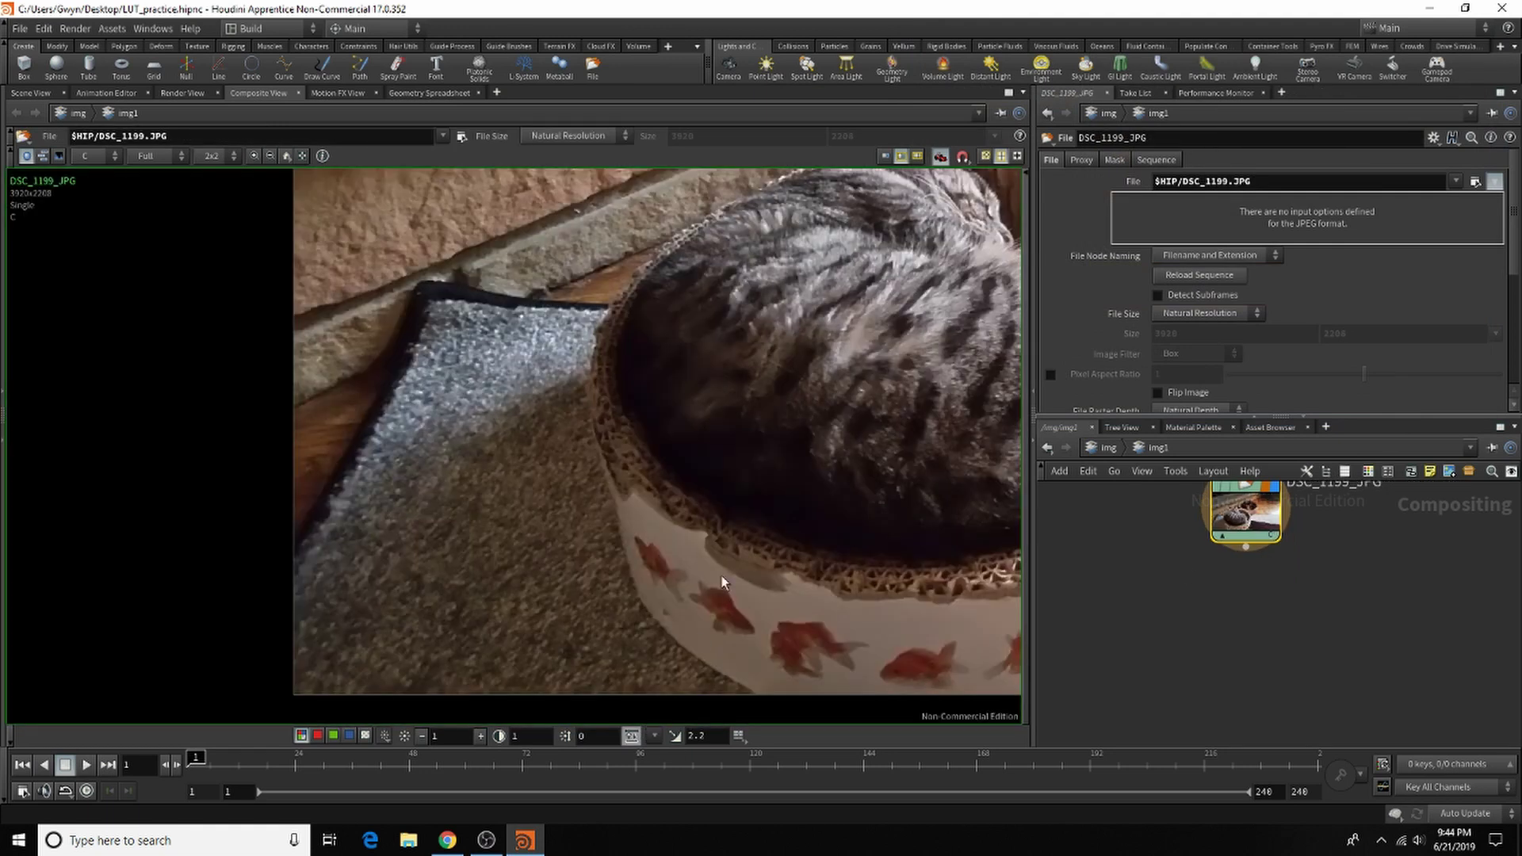
# Zoom the composite viewer to frame the two-cats photo.
pyautogui.scroll(-5, 722, 583)
pyautogui.scroll(2, 980, 471)
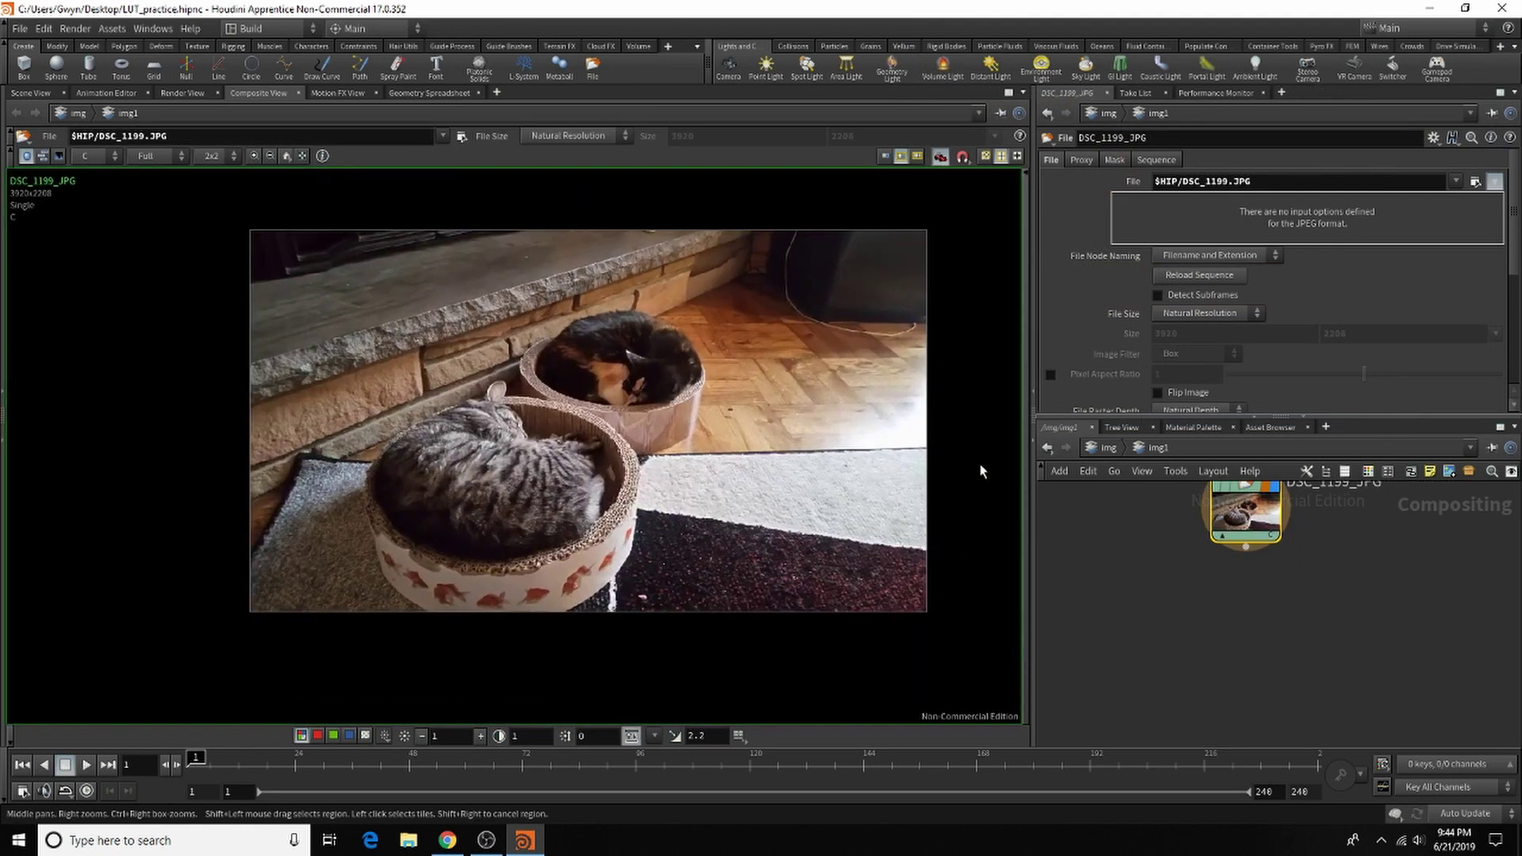
pyautogui.scroll(-2, 952, 428)
pyautogui.scroll(4, 945, 416)
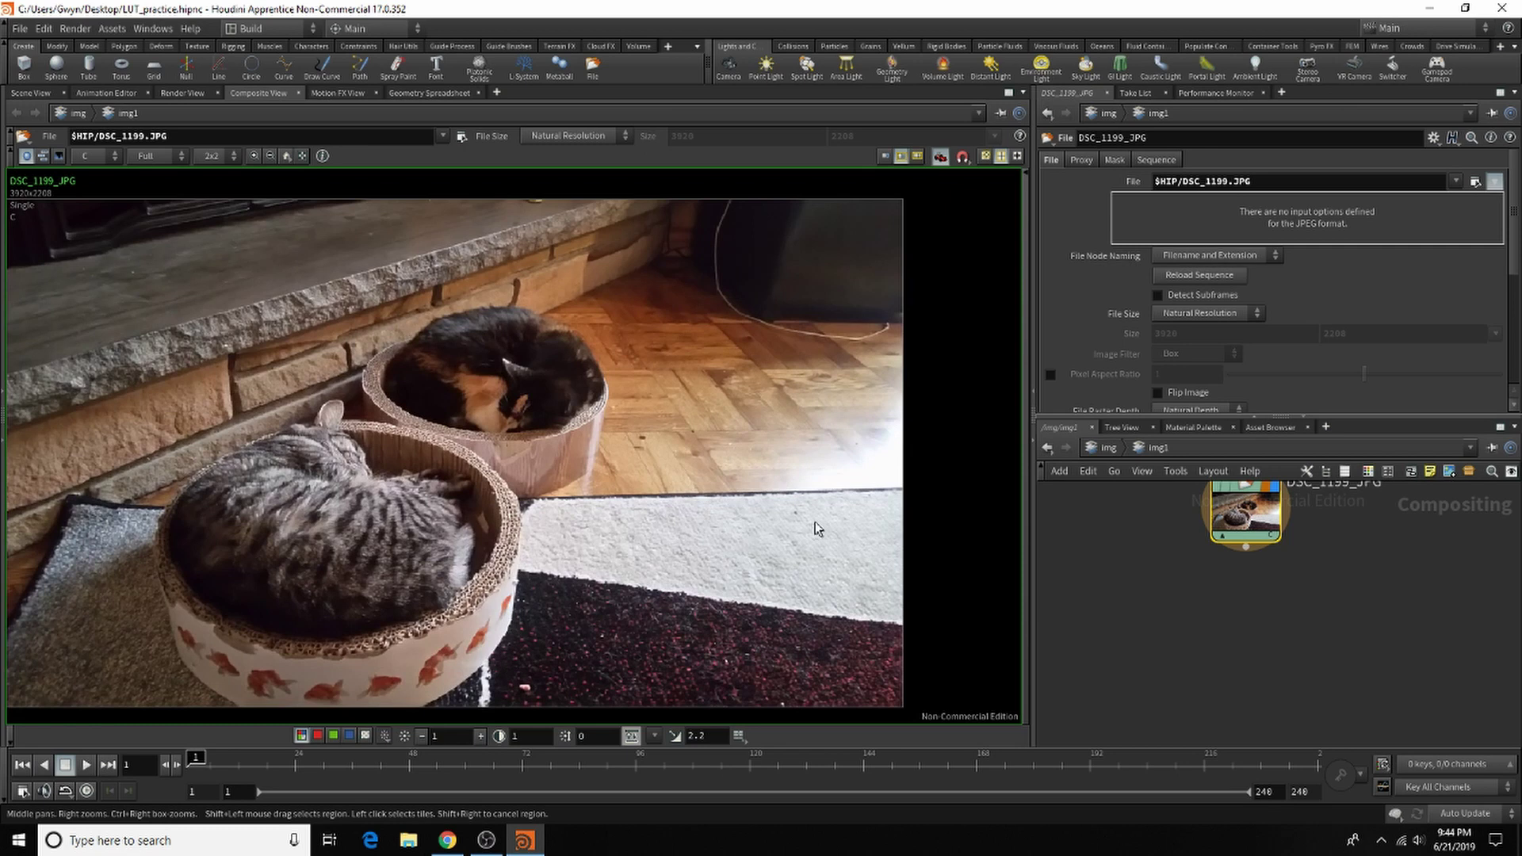
pyautogui.scroll(-1, 818, 529)
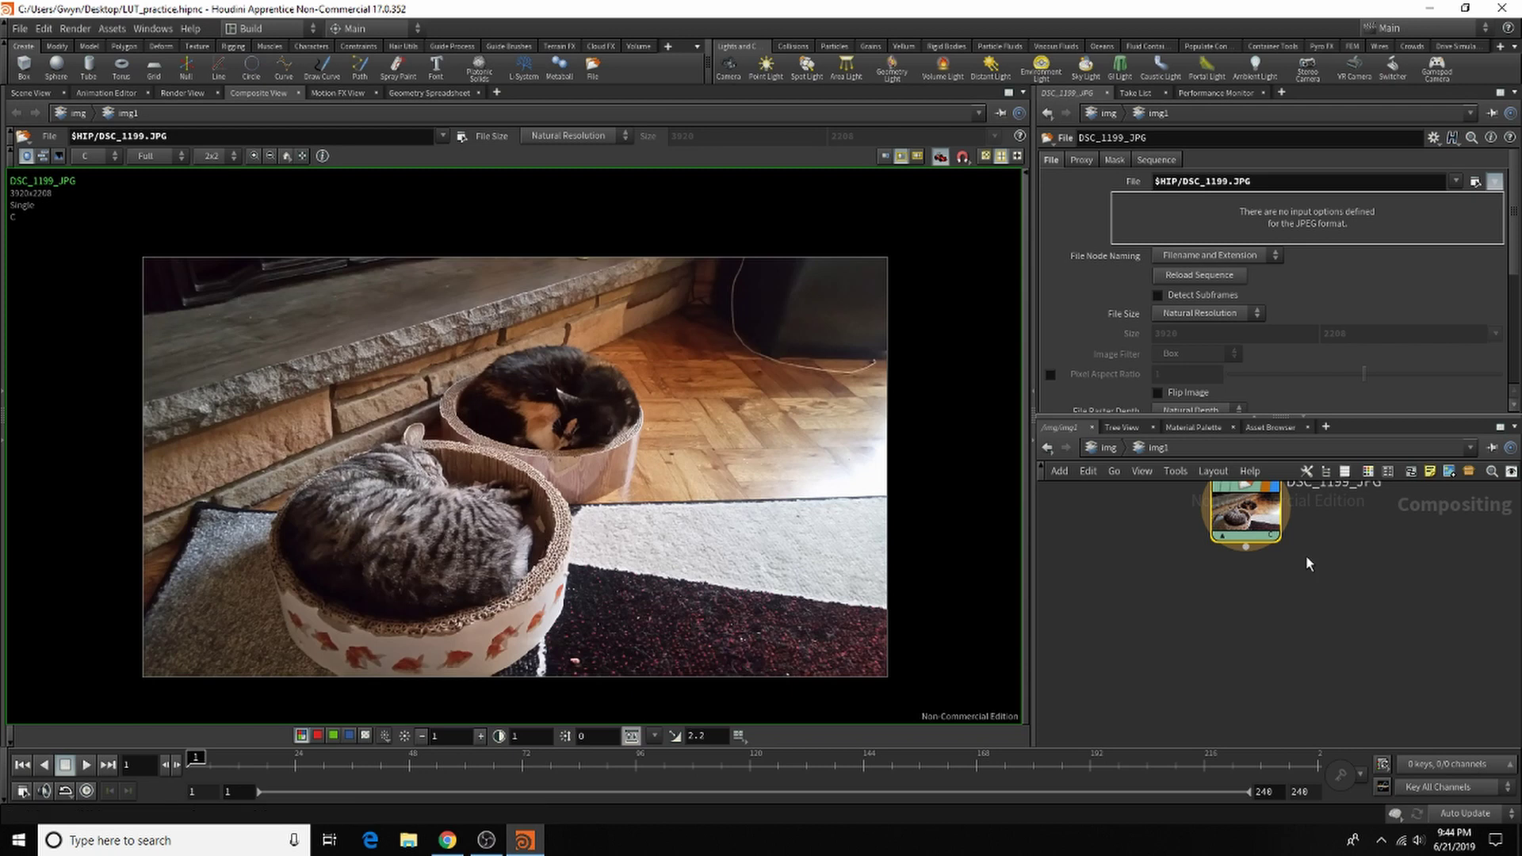
# Add a Degrain node under DSC_1199_JPG and raise its Degrain Level to 2.
pyautogui.press('Tab')
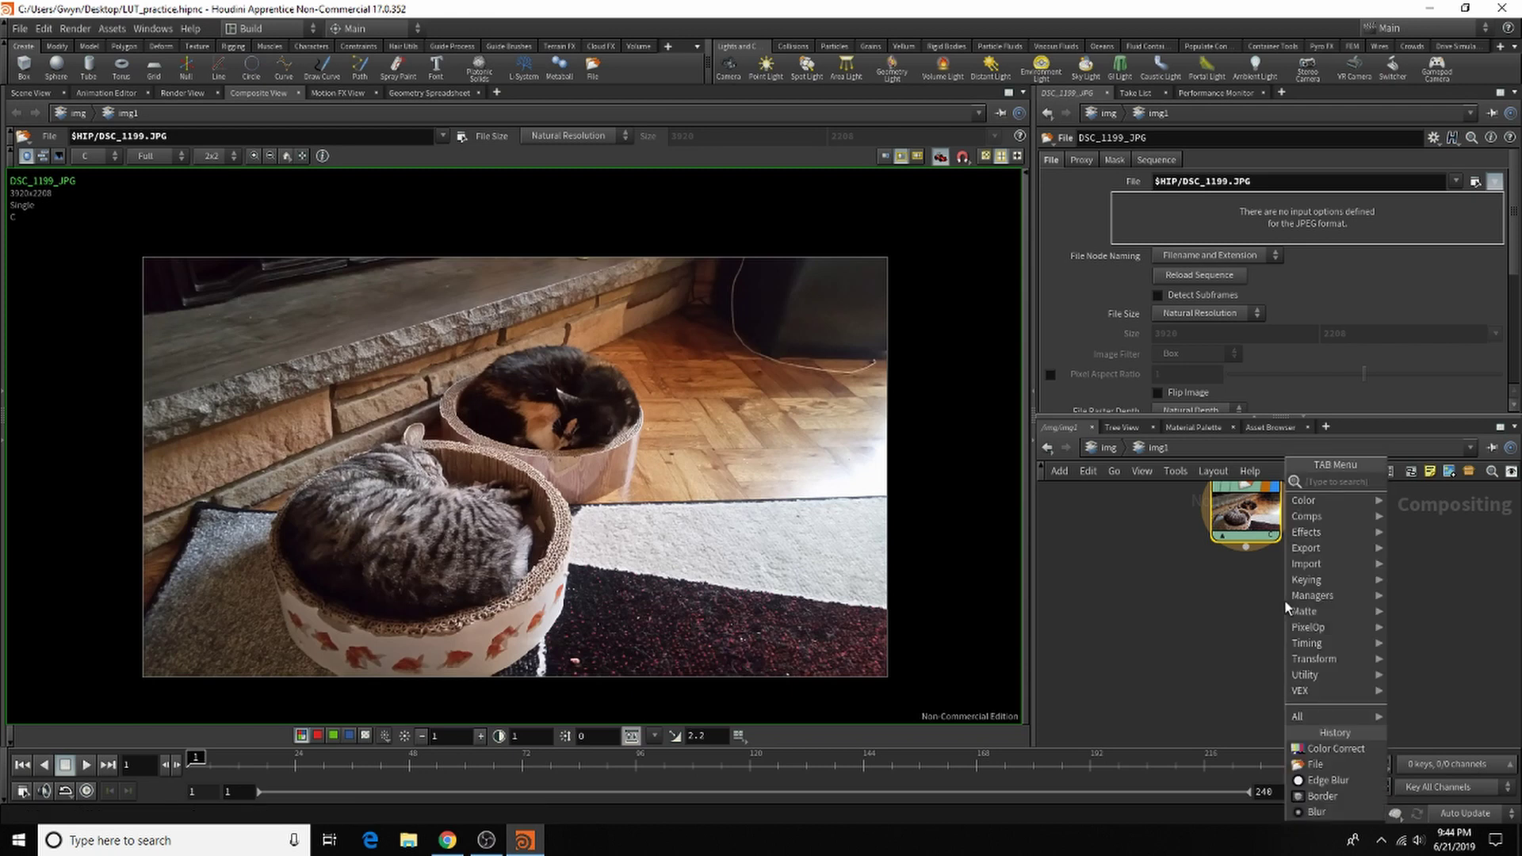
pyautogui.write('lookup')
pyautogui.press('Return')
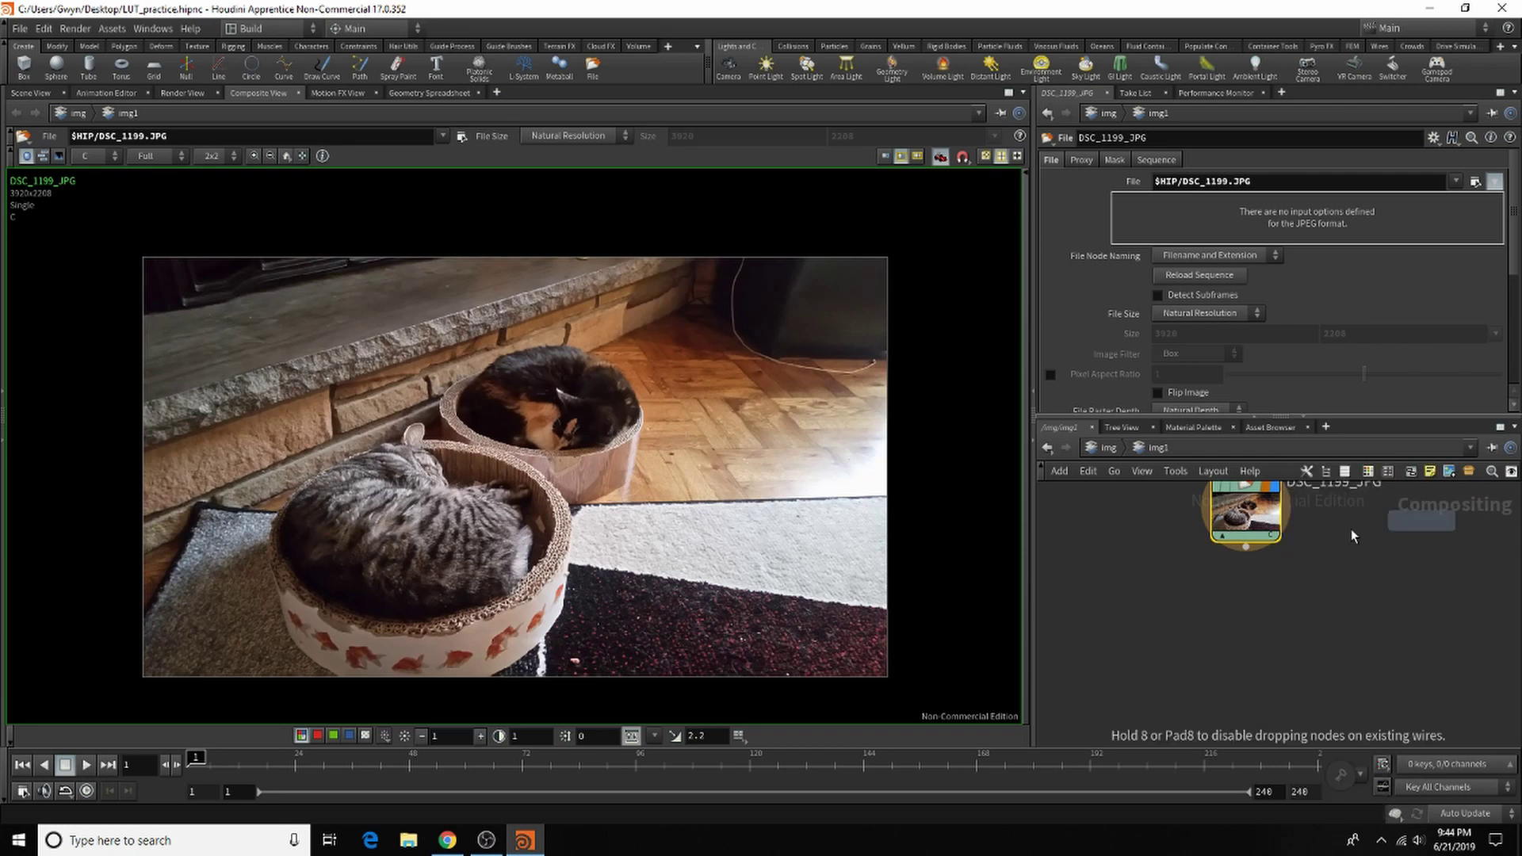
pyautogui.click(1244, 606)
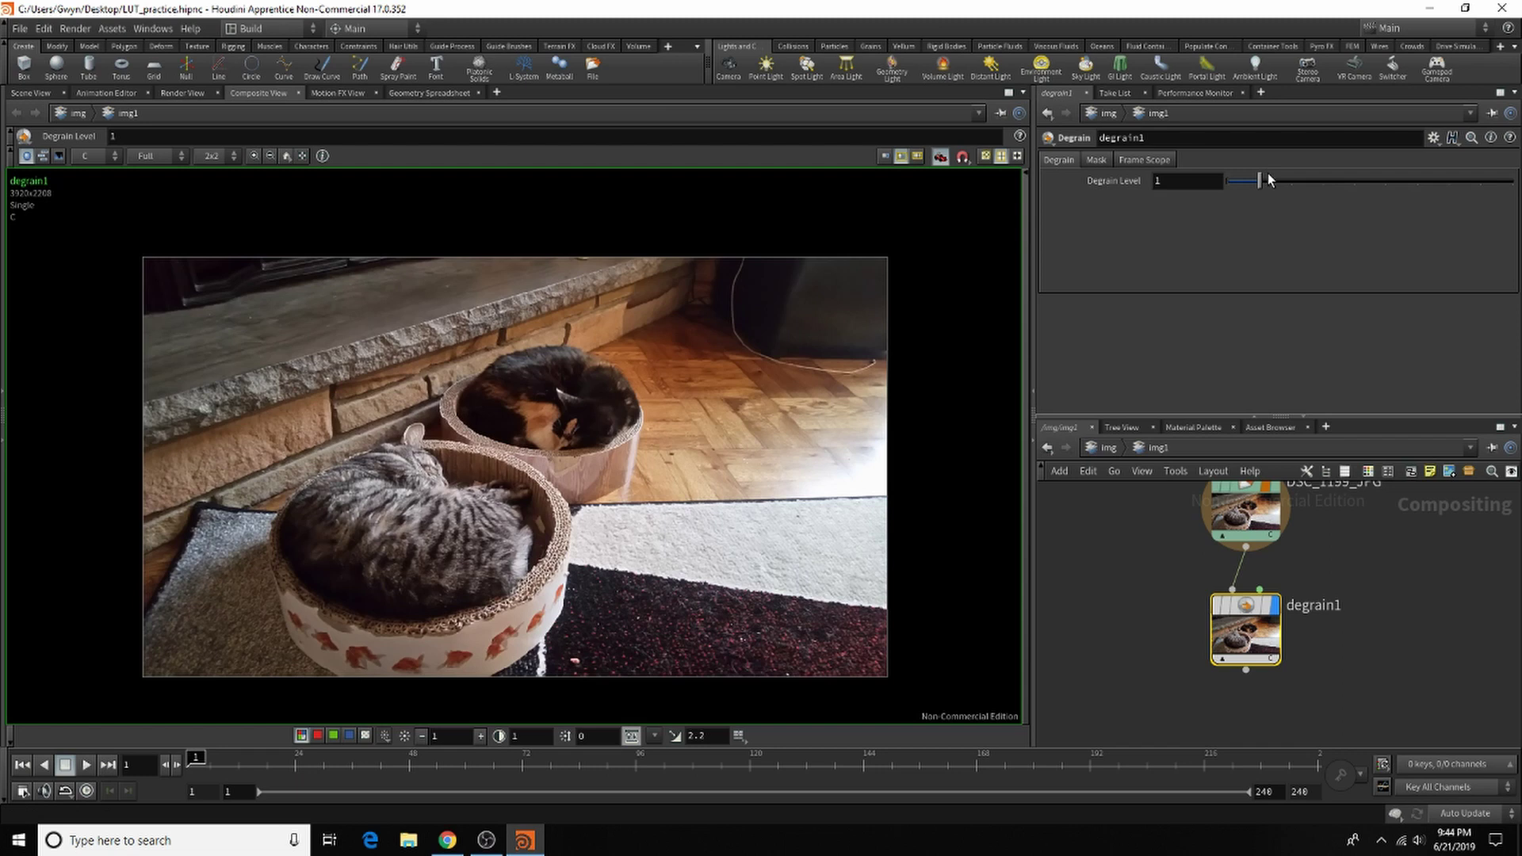
pyautogui.moveTo(1268, 179); pyautogui.dragTo(1291, 184)
# View only the blue channel and compare degrain1 against the original photo.
pyautogui.click(350, 736)
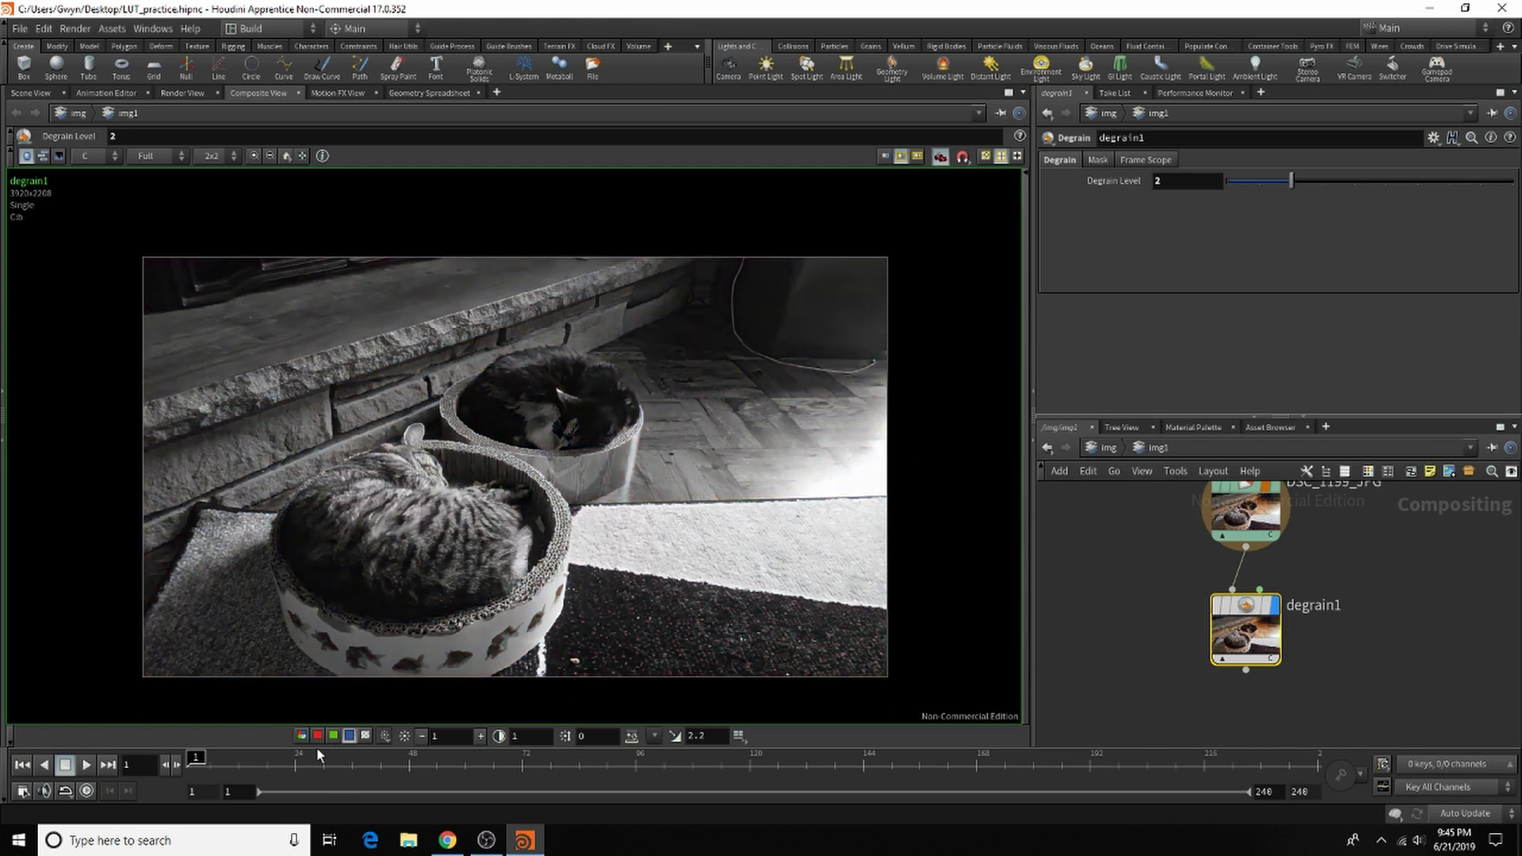
pyautogui.scroll(10, 453, 268)
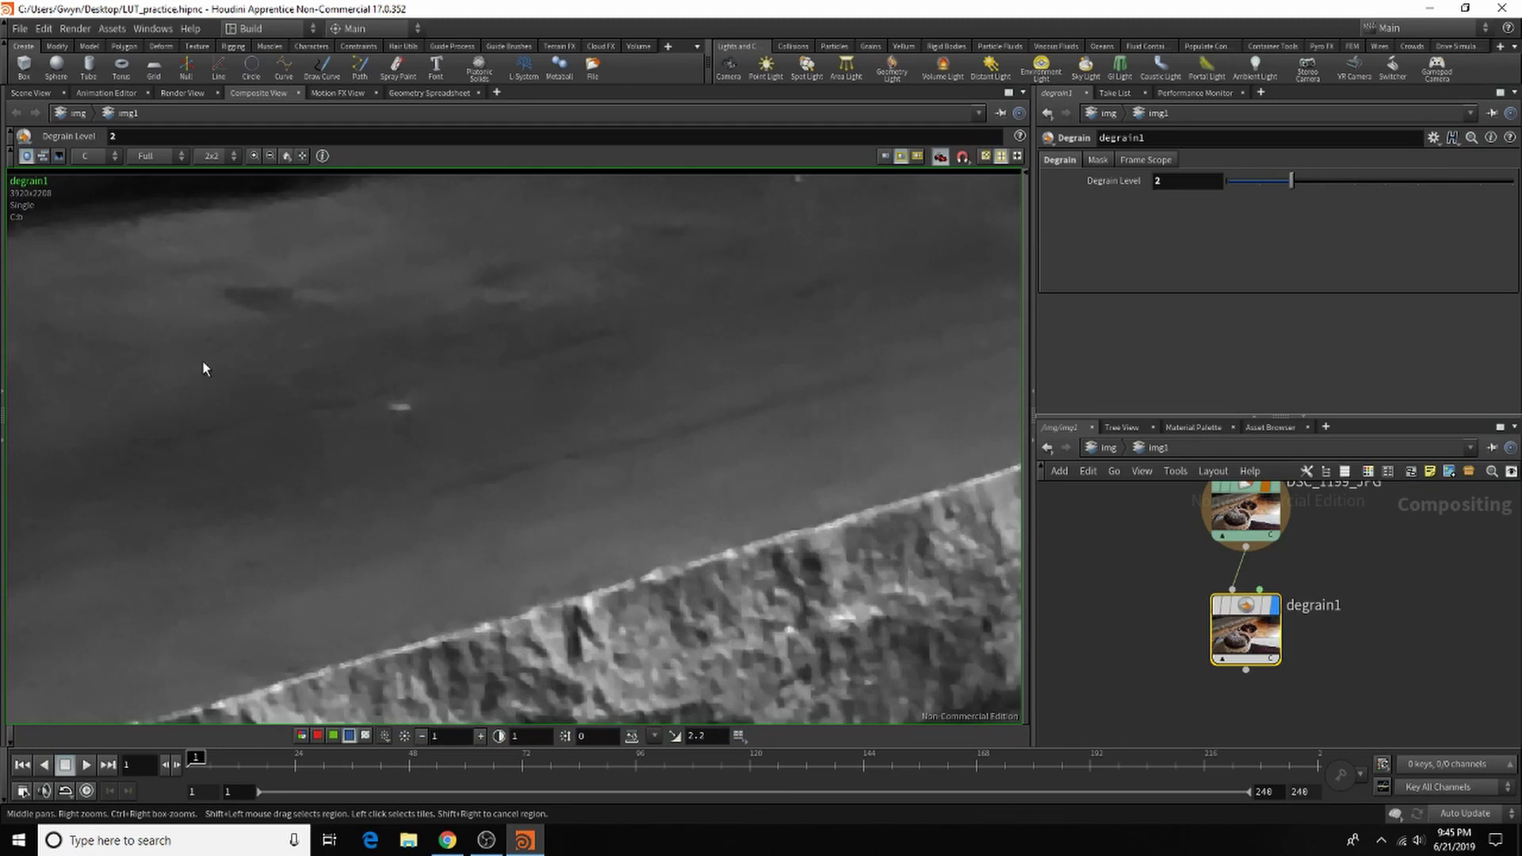
pyautogui.scroll(-10, 480, 408)
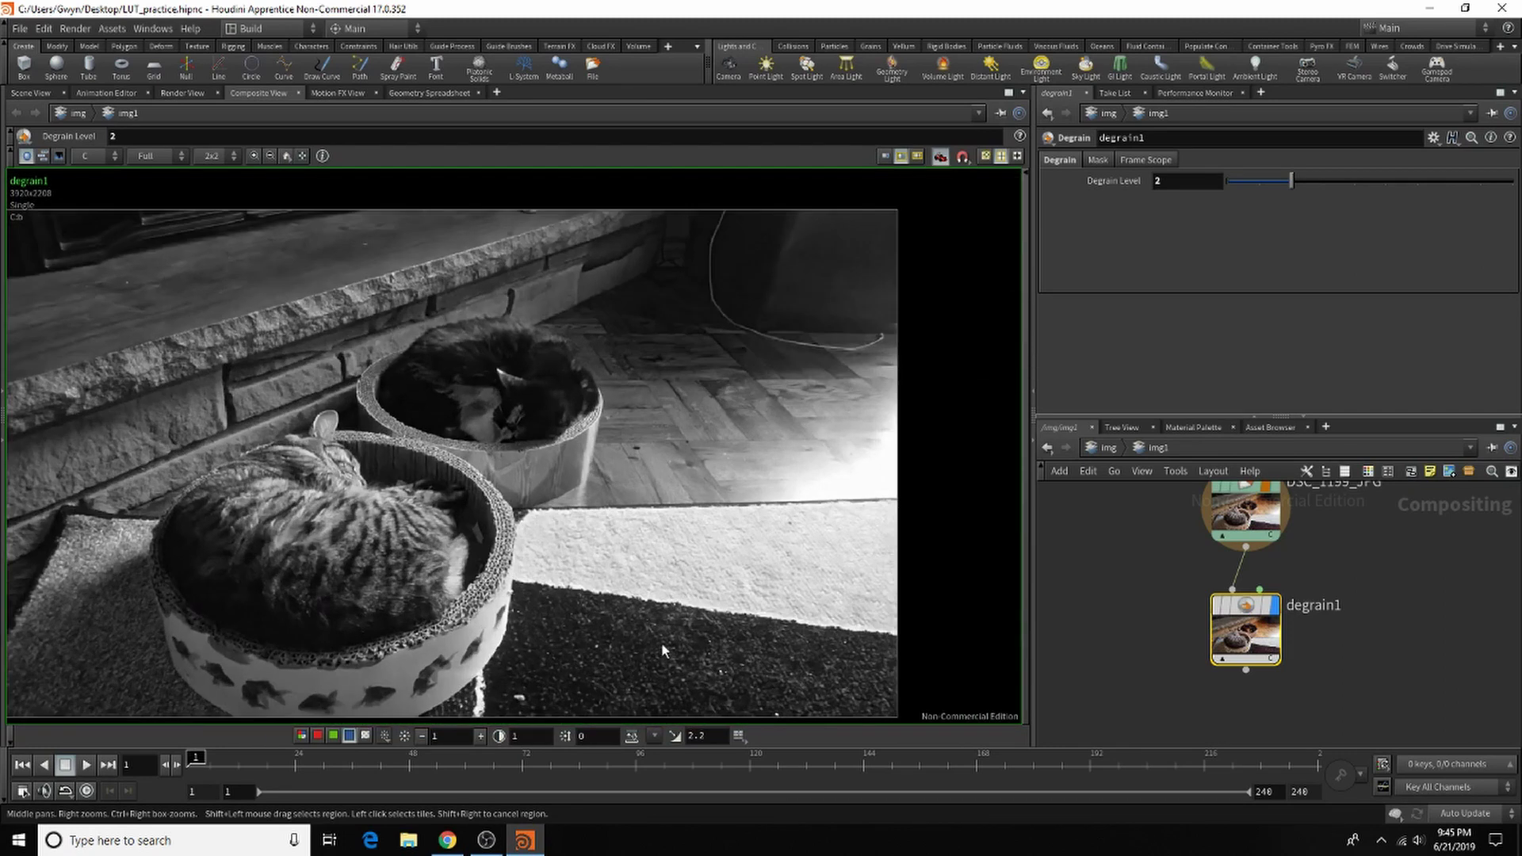
pyautogui.press('h')
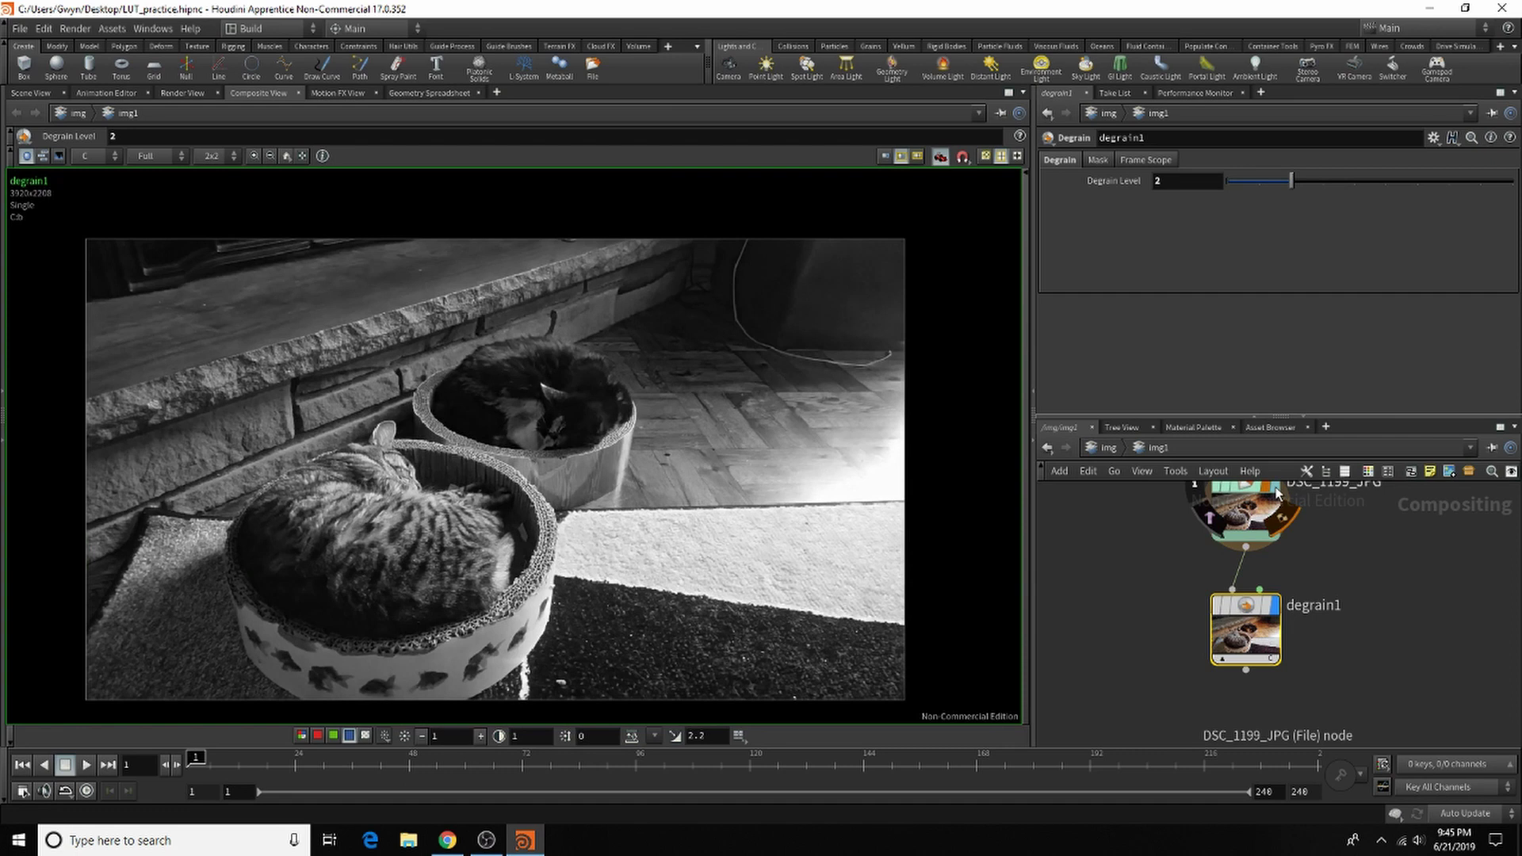
pyautogui.click(1277, 492)
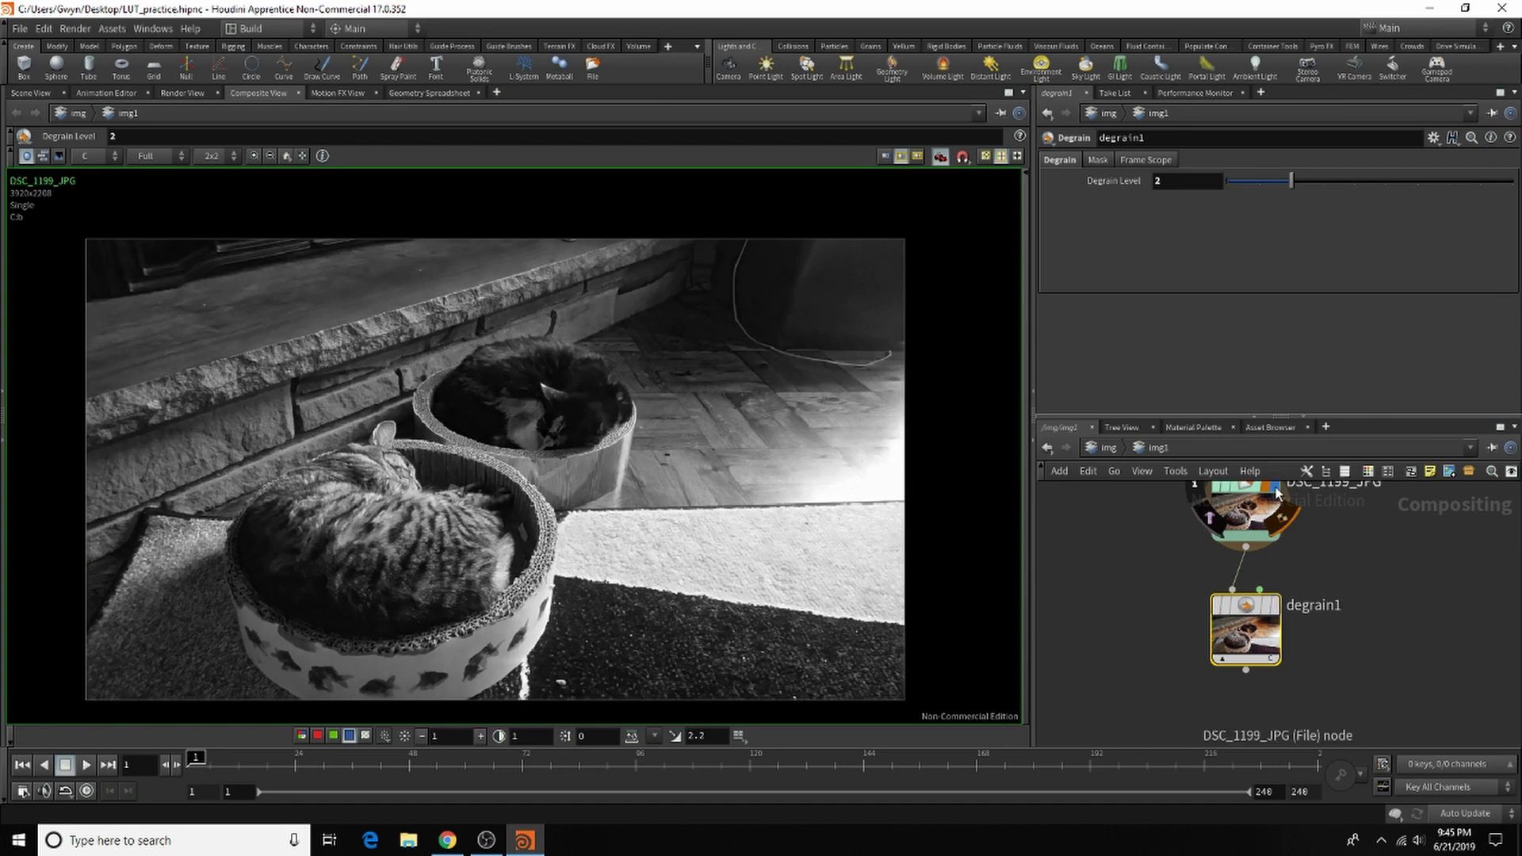
pyautogui.click(1275, 605)
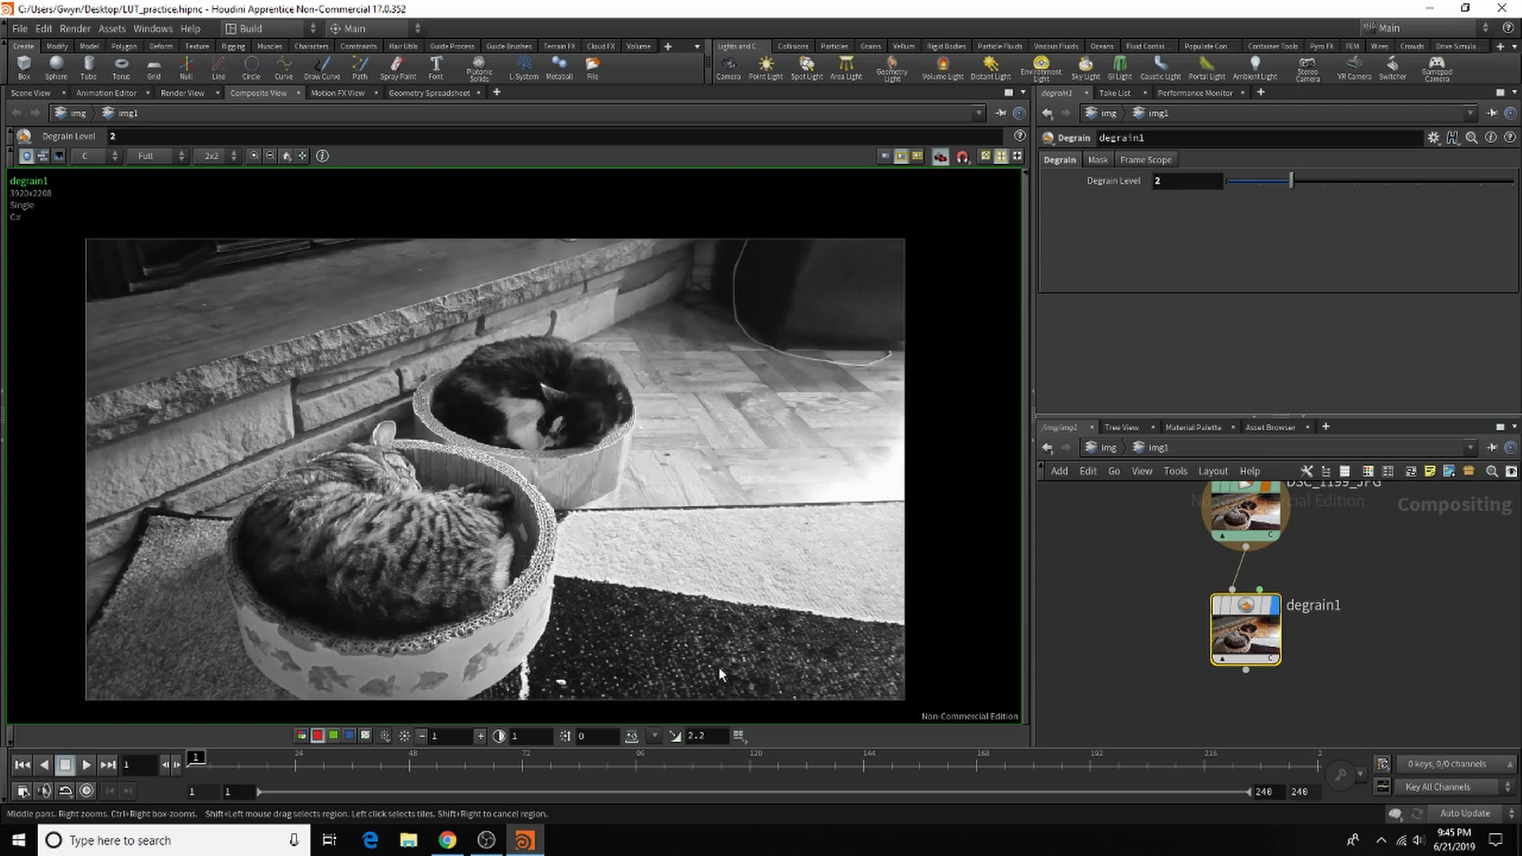
pyautogui.click(1278, 512)
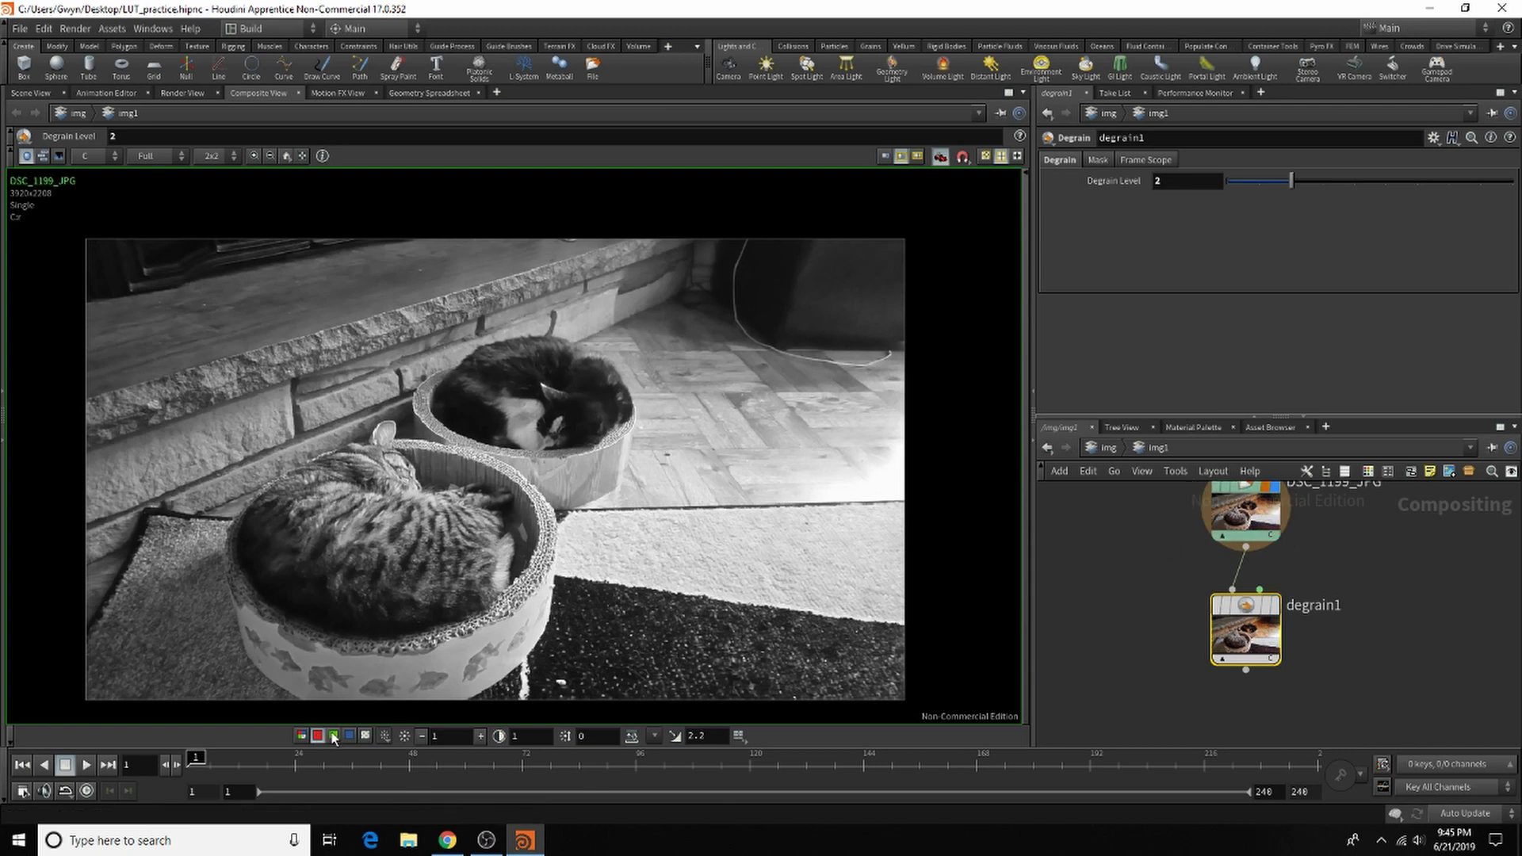
# Check the green channel, then return to full RGB showing degrain1's result.
pyautogui.click(365, 736)
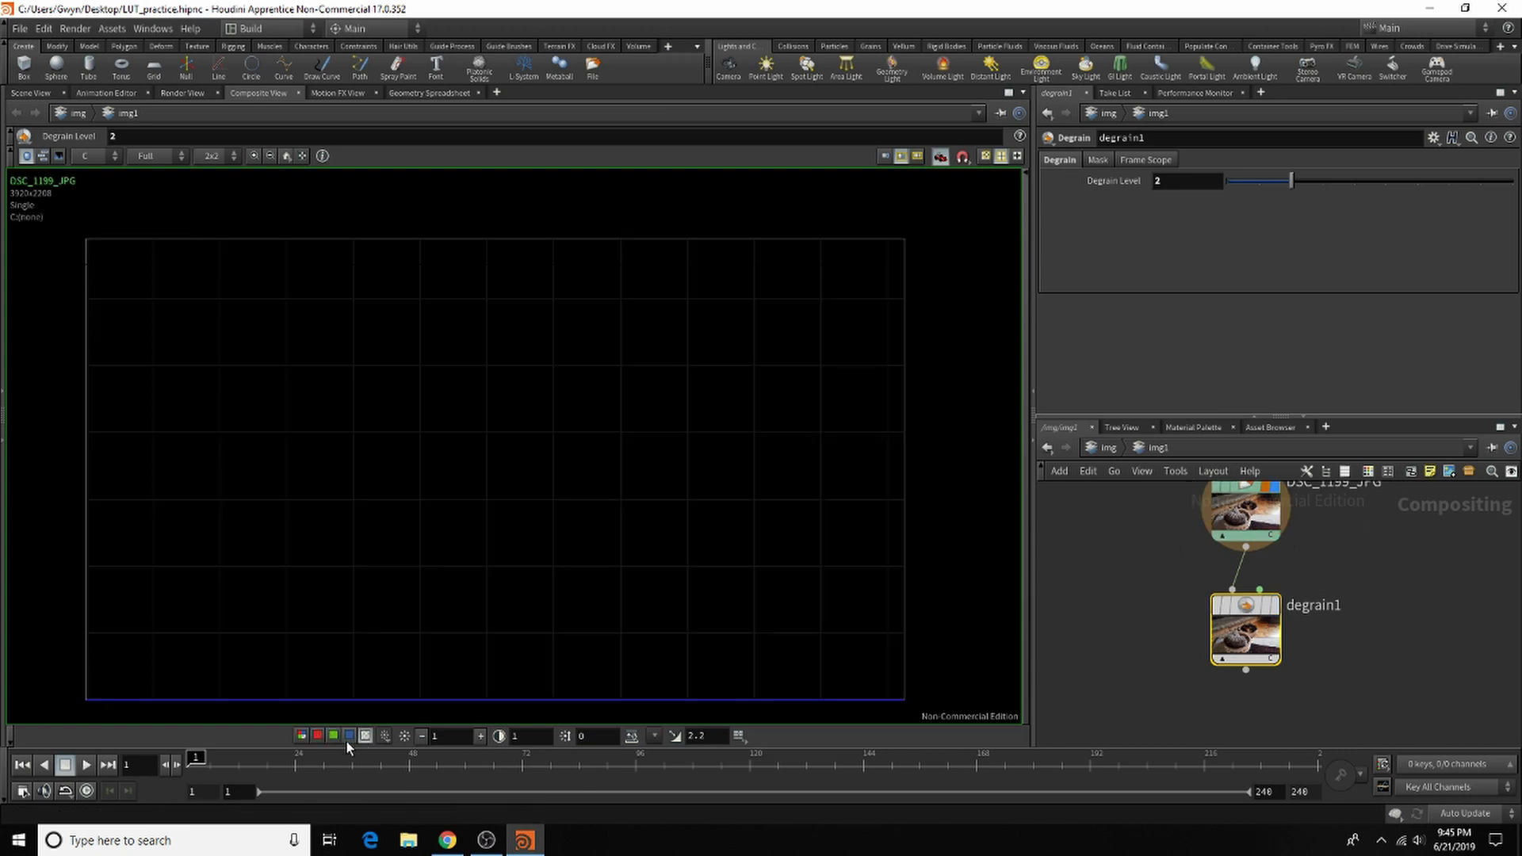
pyautogui.click(336, 737)
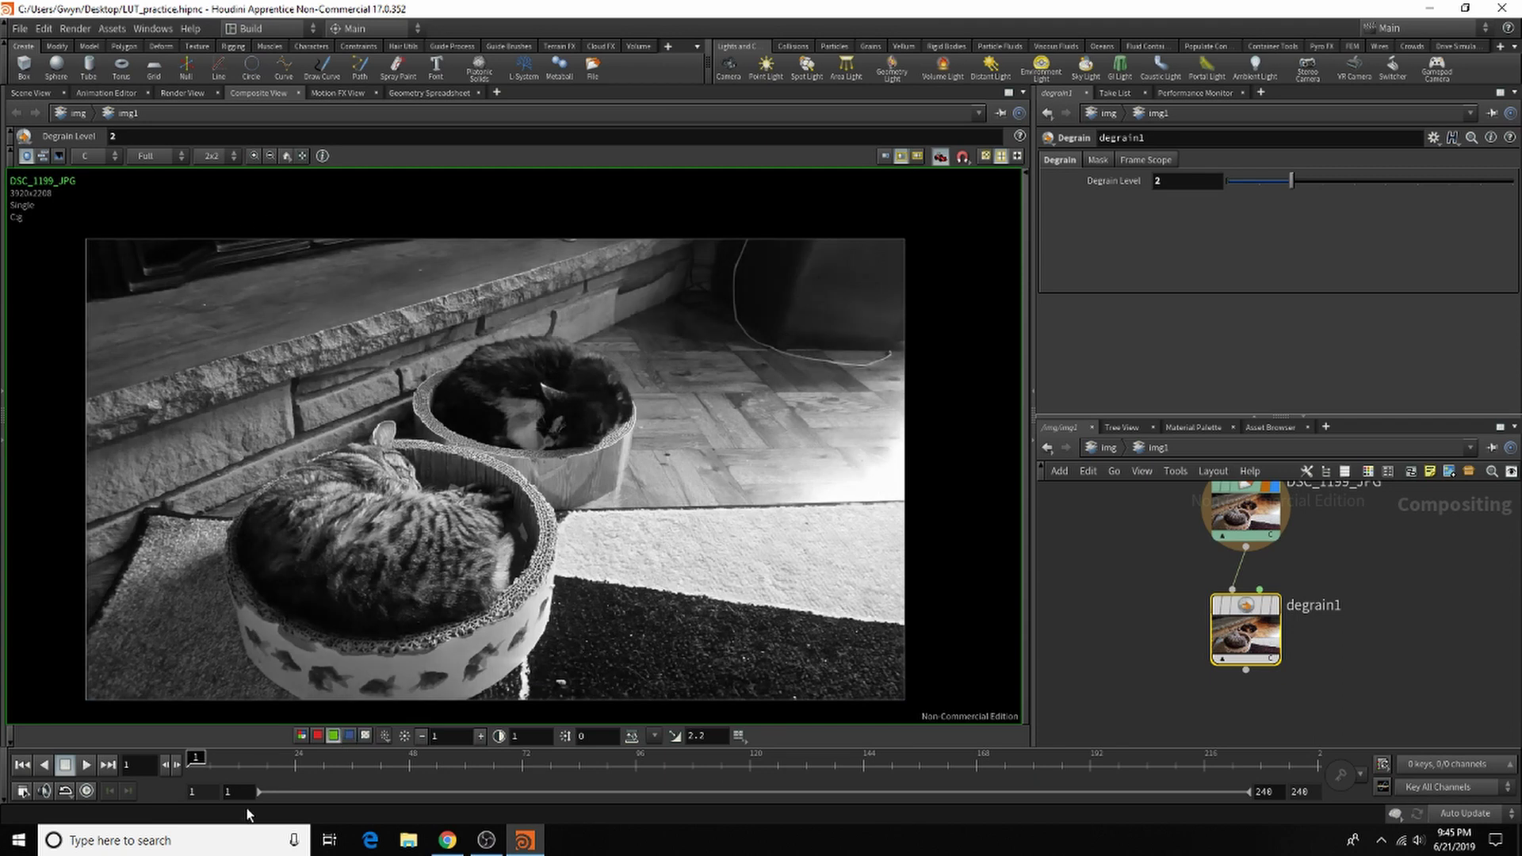
pyautogui.click(301, 736)
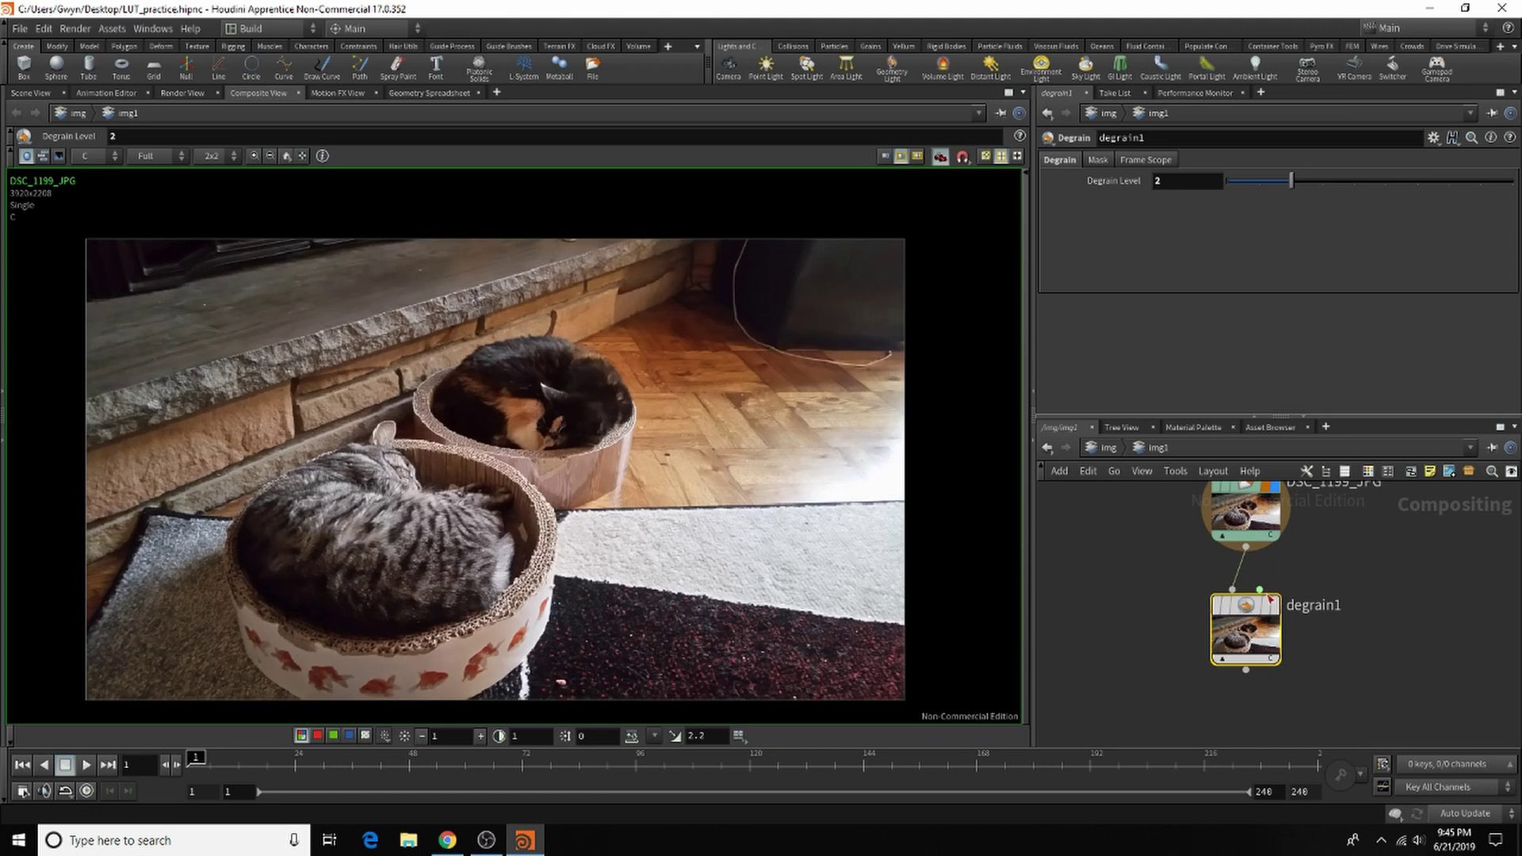
pyautogui.click(1245, 630)
pyautogui.scroll(-5, 1187, 584)
pyautogui.scroll(5, 1189, 584)
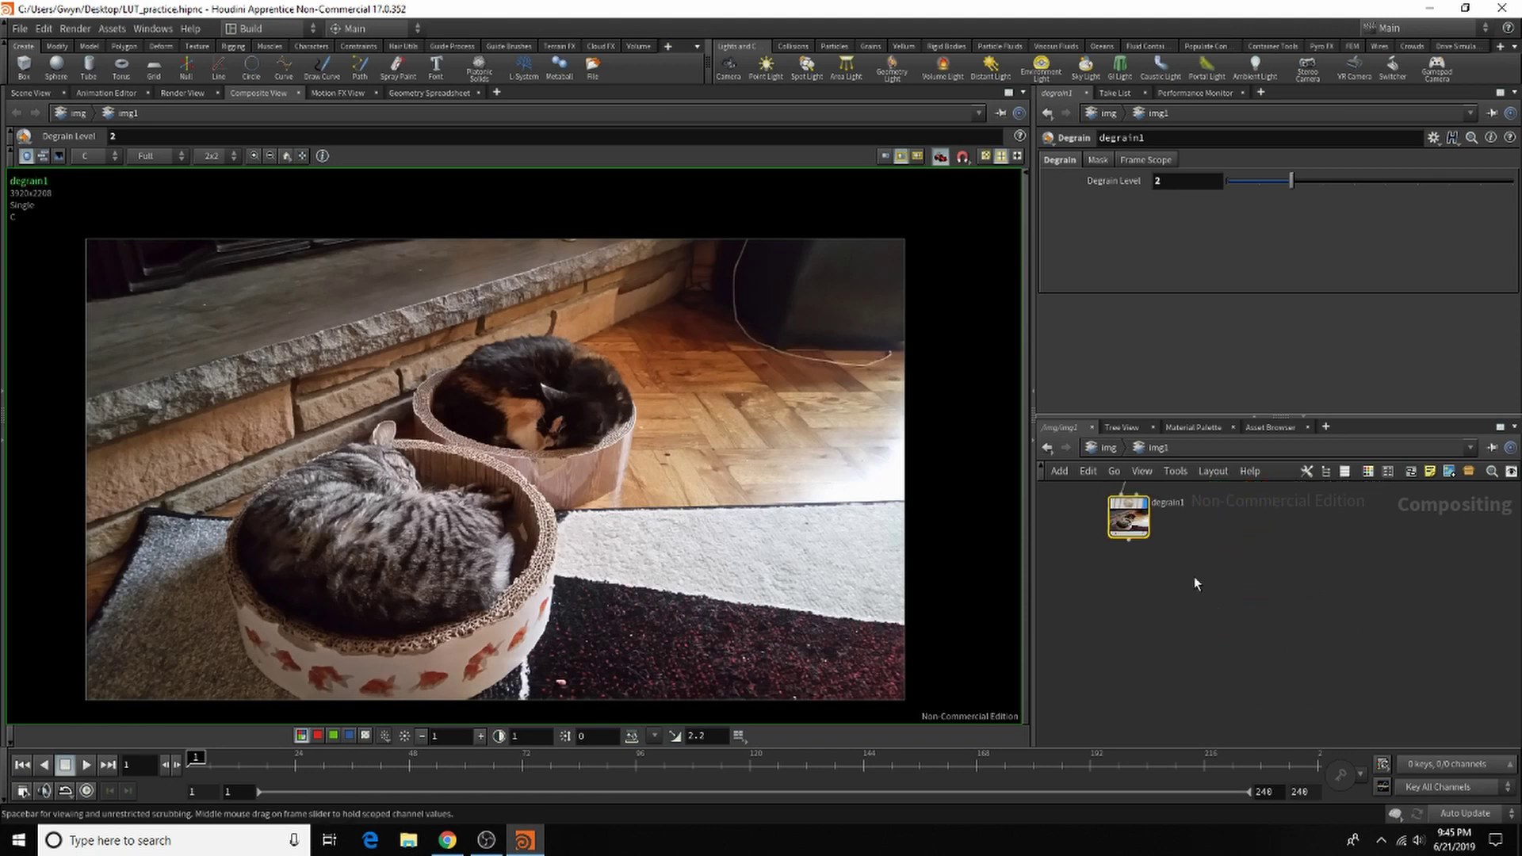
# Add a Color Correct node from History below degrain1, wire it in, and check its Mask tab.
pyautogui.press('Tab')
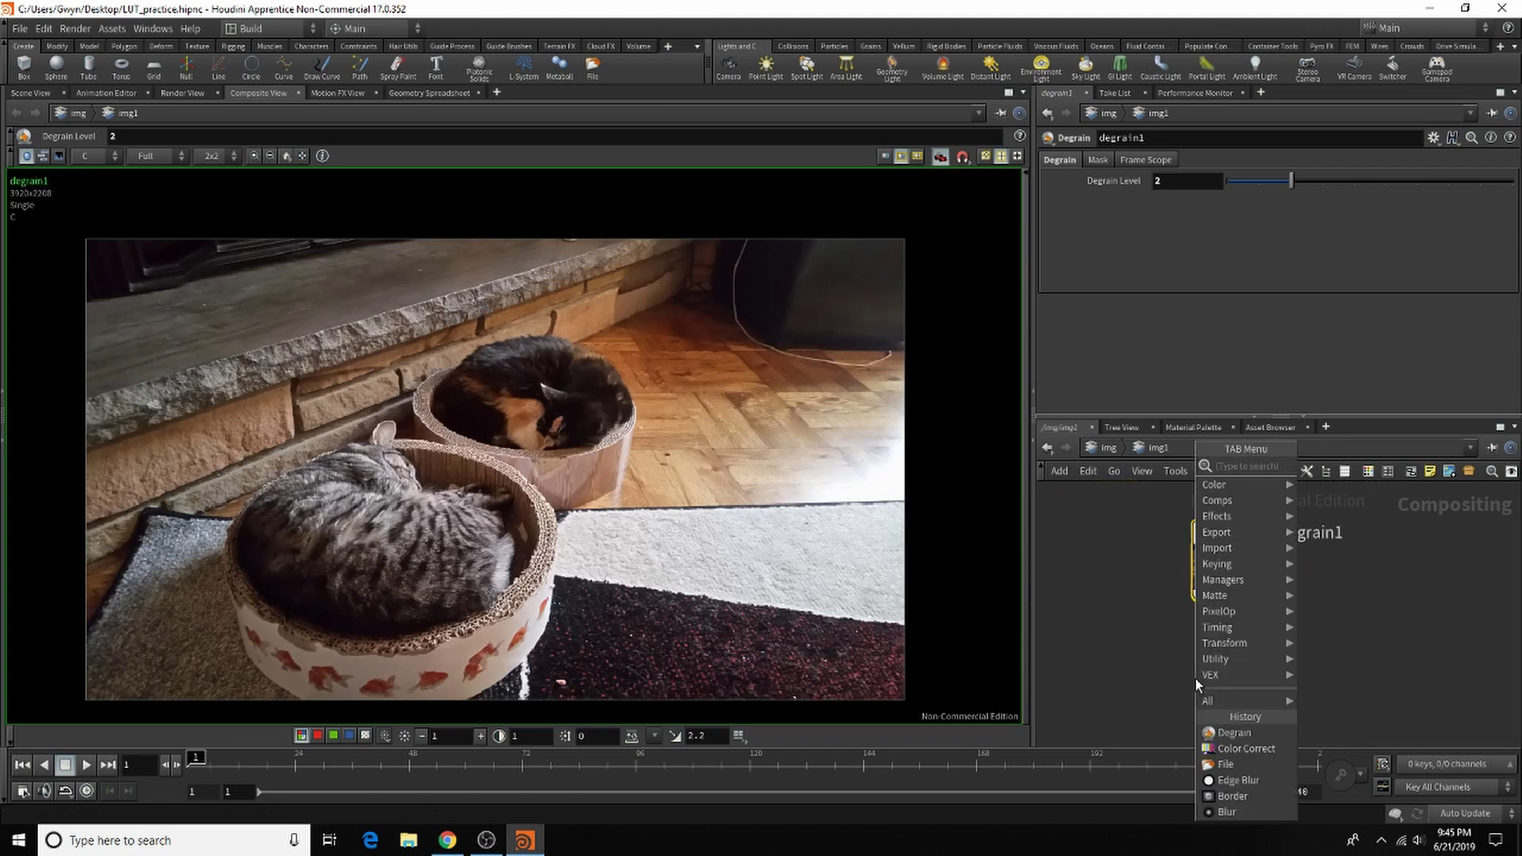
pyautogui.click(1206, 702)
pyautogui.click(1223, 674)
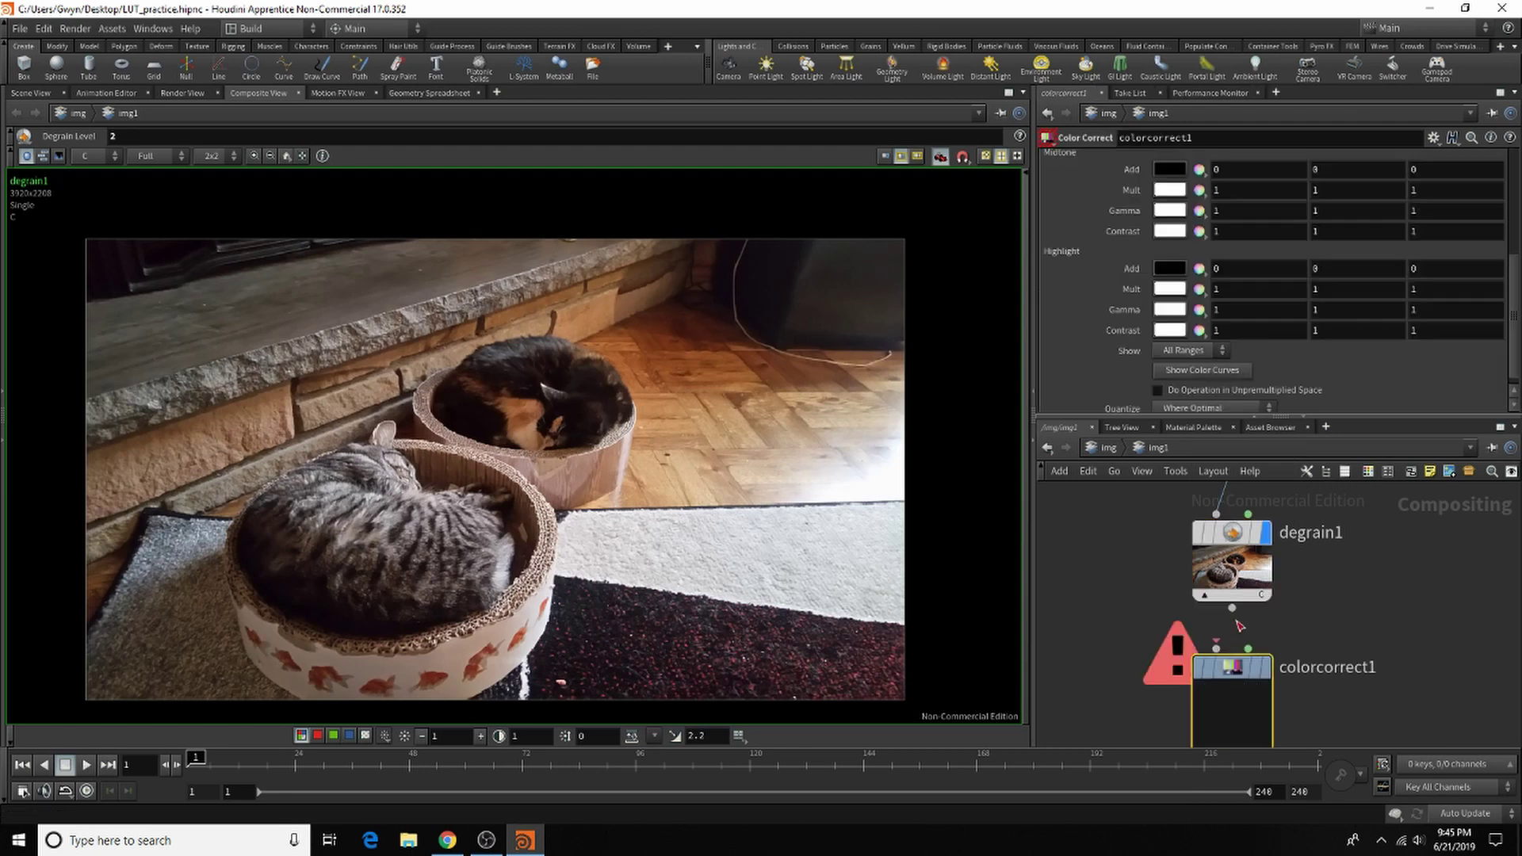
pyautogui.moveTo(1233, 608); pyautogui.dragTo(1217, 648)
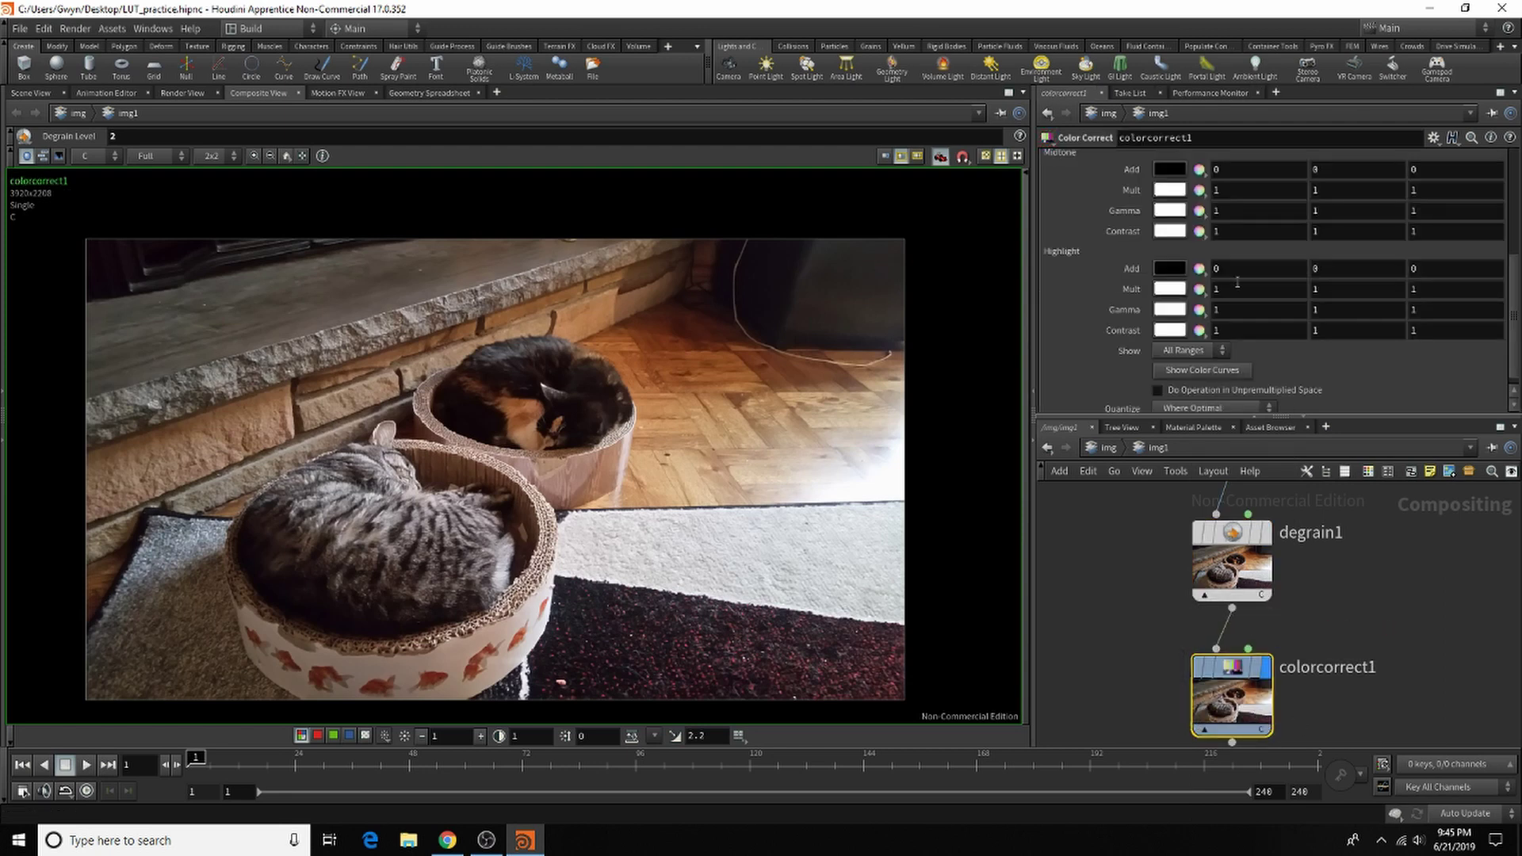
pyautogui.scroll(4, 1197, 264)
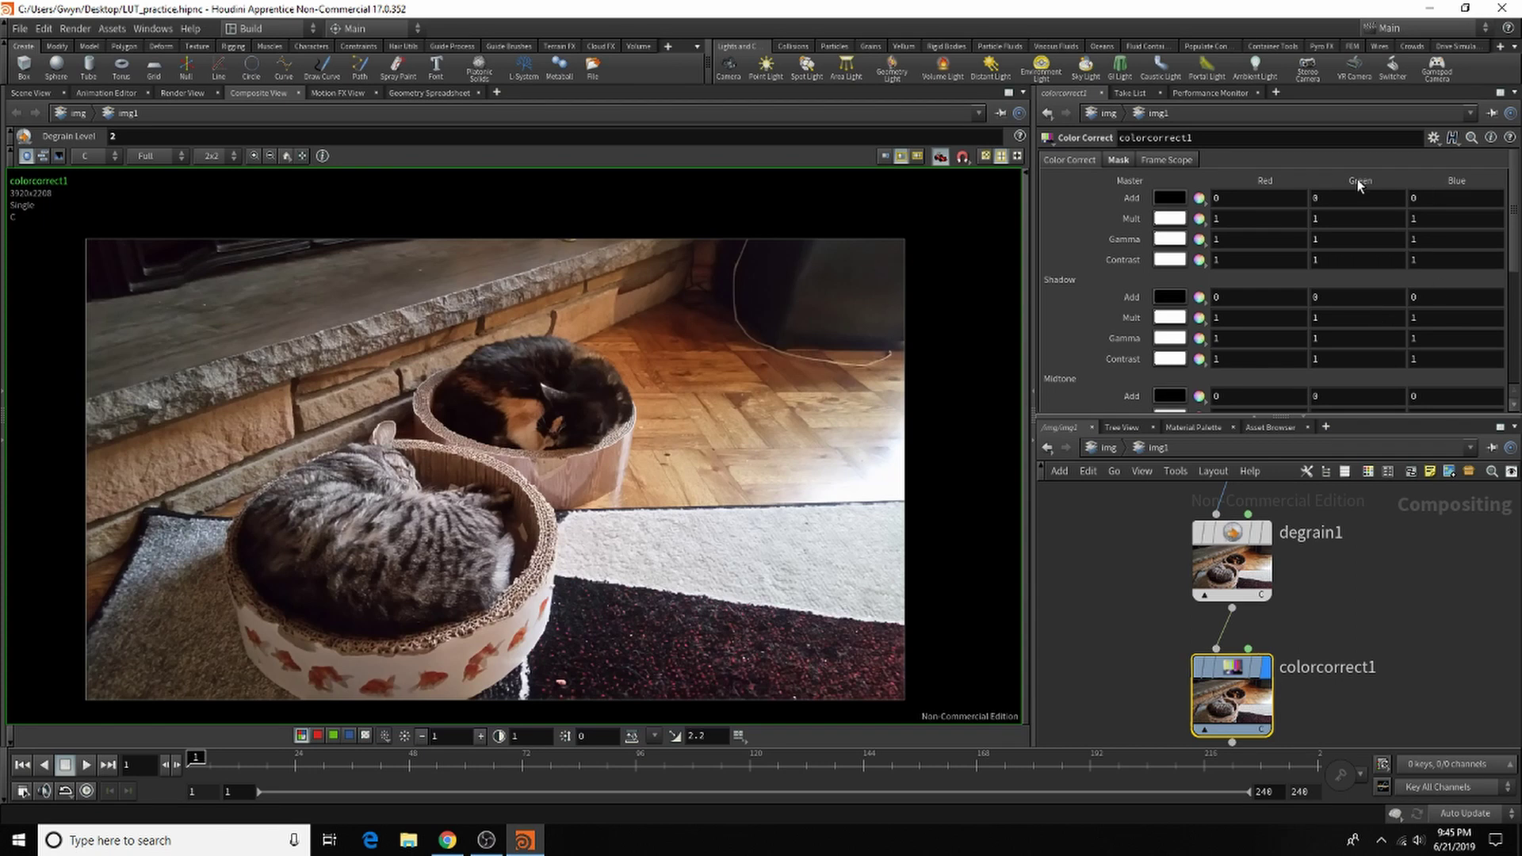
pyautogui.click(1119, 161)
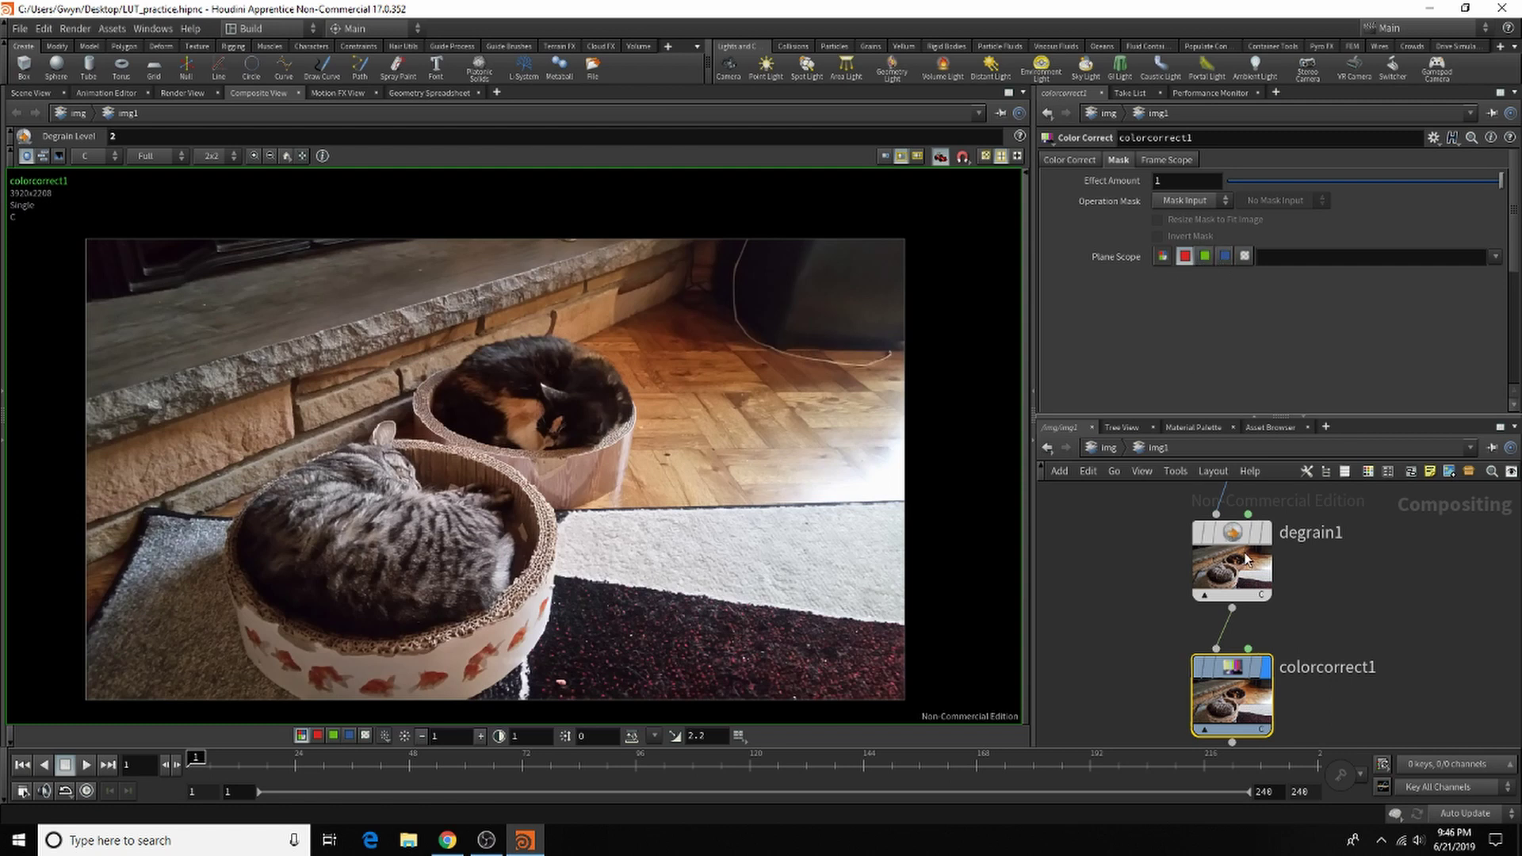
pyautogui.scroll(-2, 1256, 635)
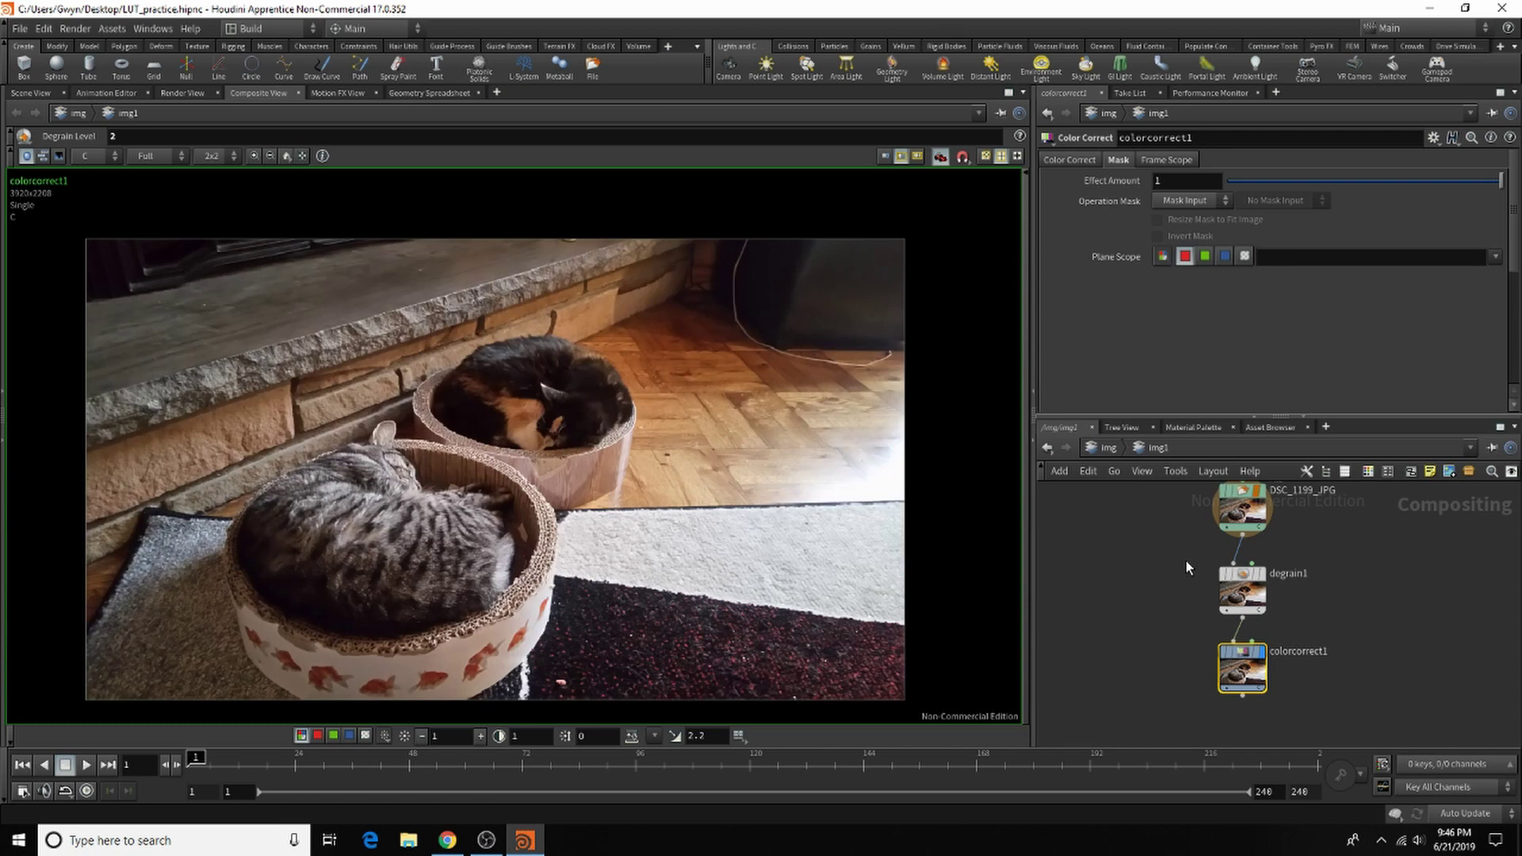
# Rename colorcorrect1 to colorcorrect_red.
pyautogui.scroll(-5, 1276, 652)
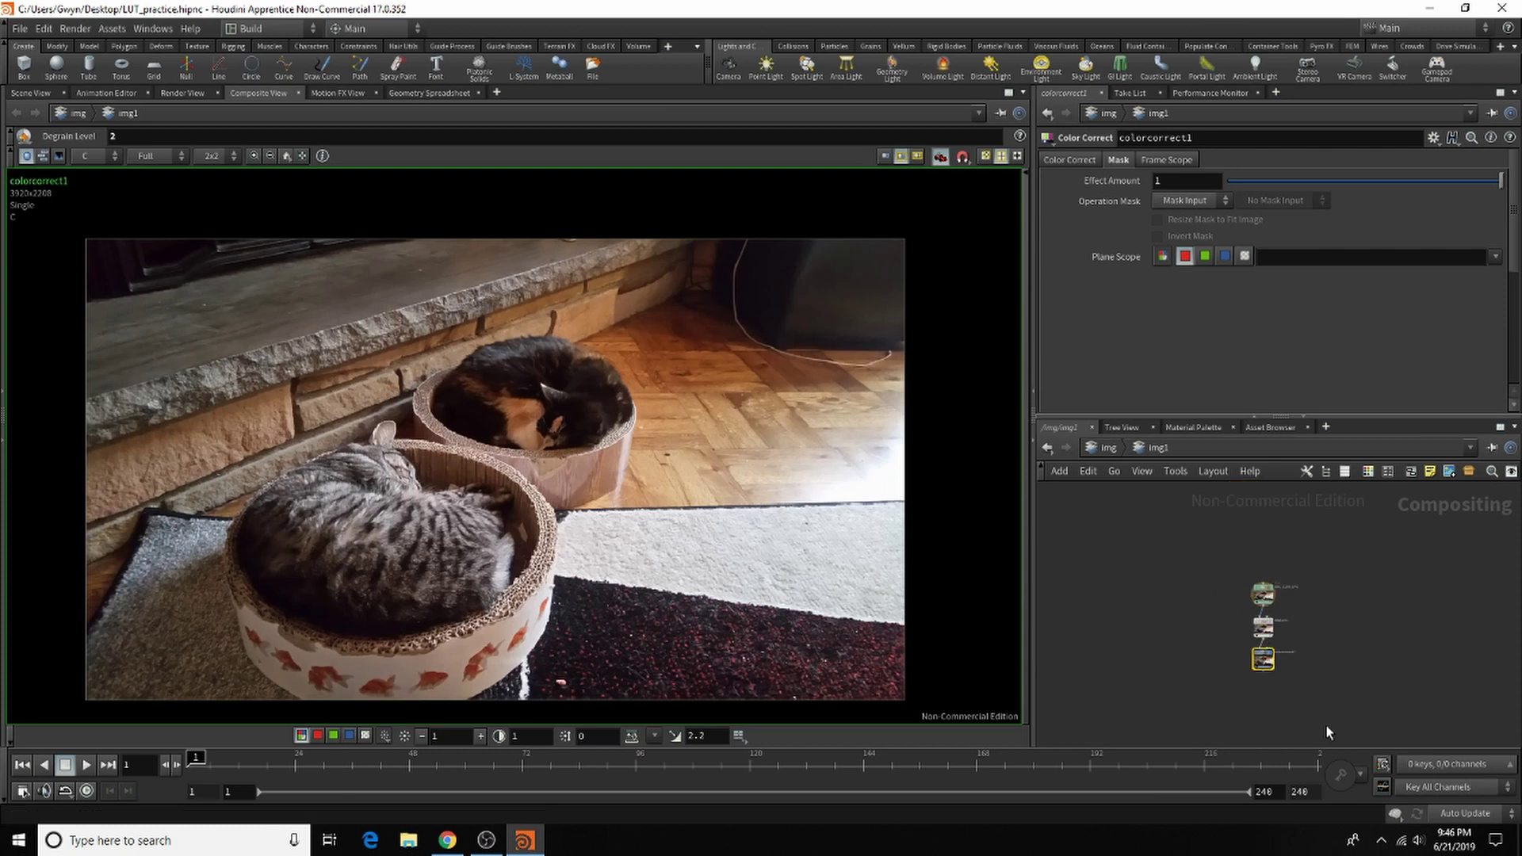
pyautogui.scroll(5, 1188, 593)
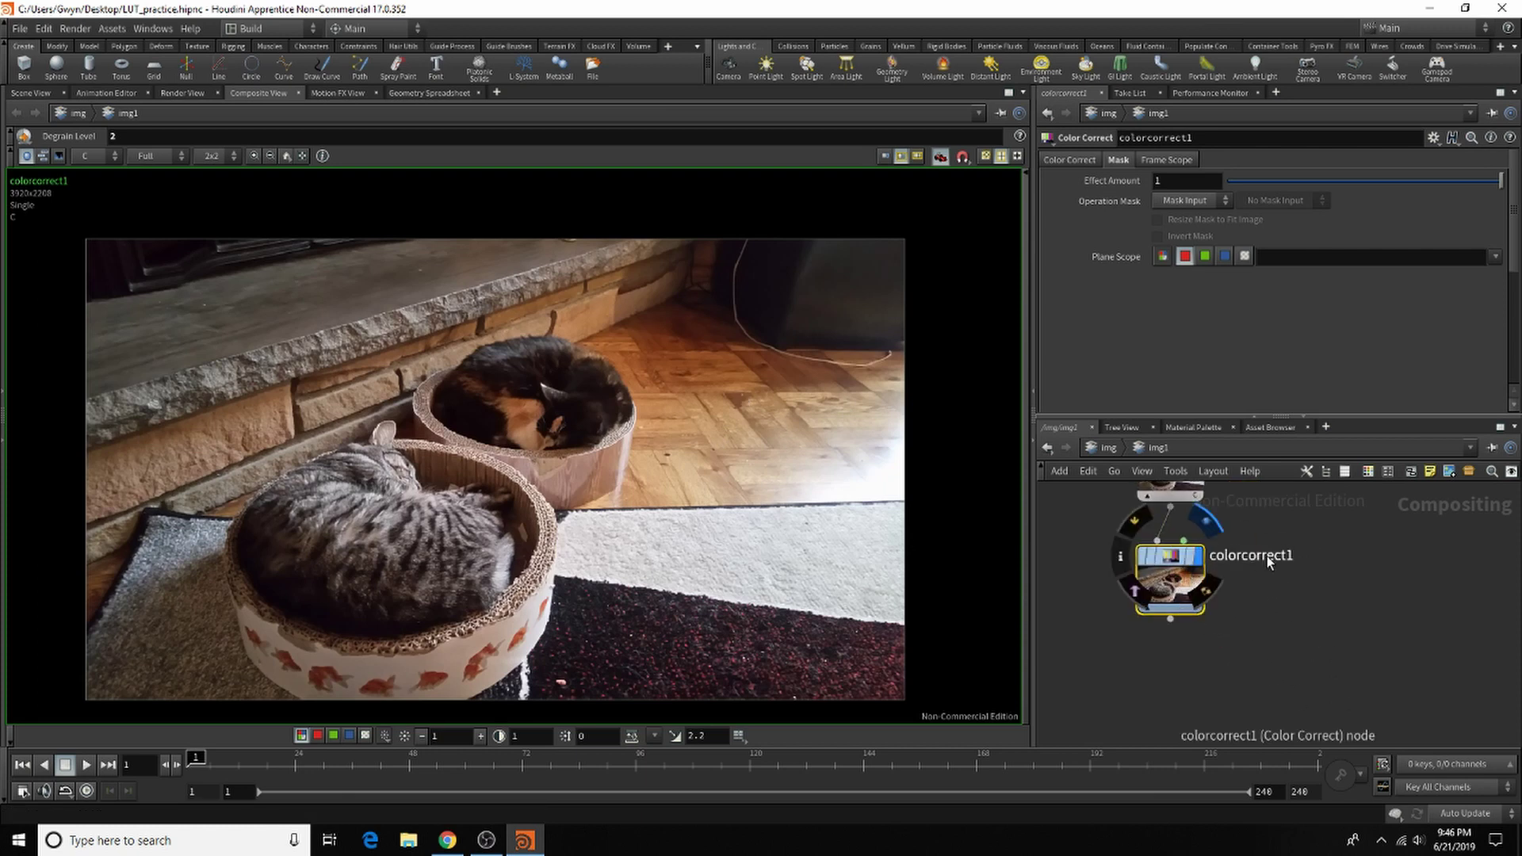
pyautogui.doubleClick(1267, 555)
pyautogui.press('BackSpace')
pyautogui.write('rectre')
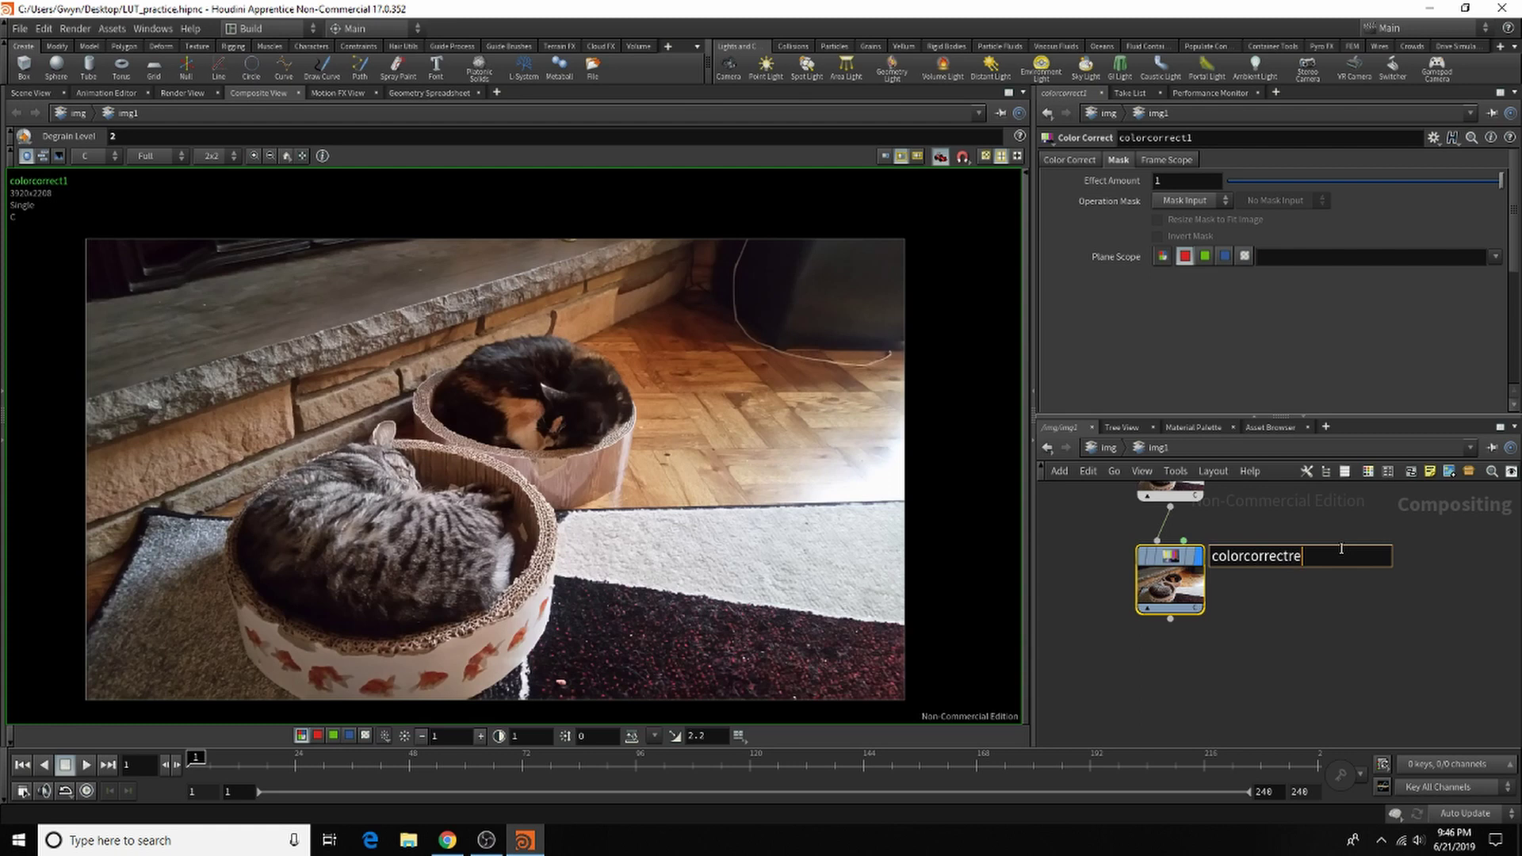
pyautogui.write('d')
pyautogui.click(1290, 555)
pyautogui.write('_')
pyautogui.press('Return')
# Add a second Color Correct node below colorcorrect_red and name it colorcorrect_blue.
pyautogui.press('Tab')
pyautogui.click(1314, 732)
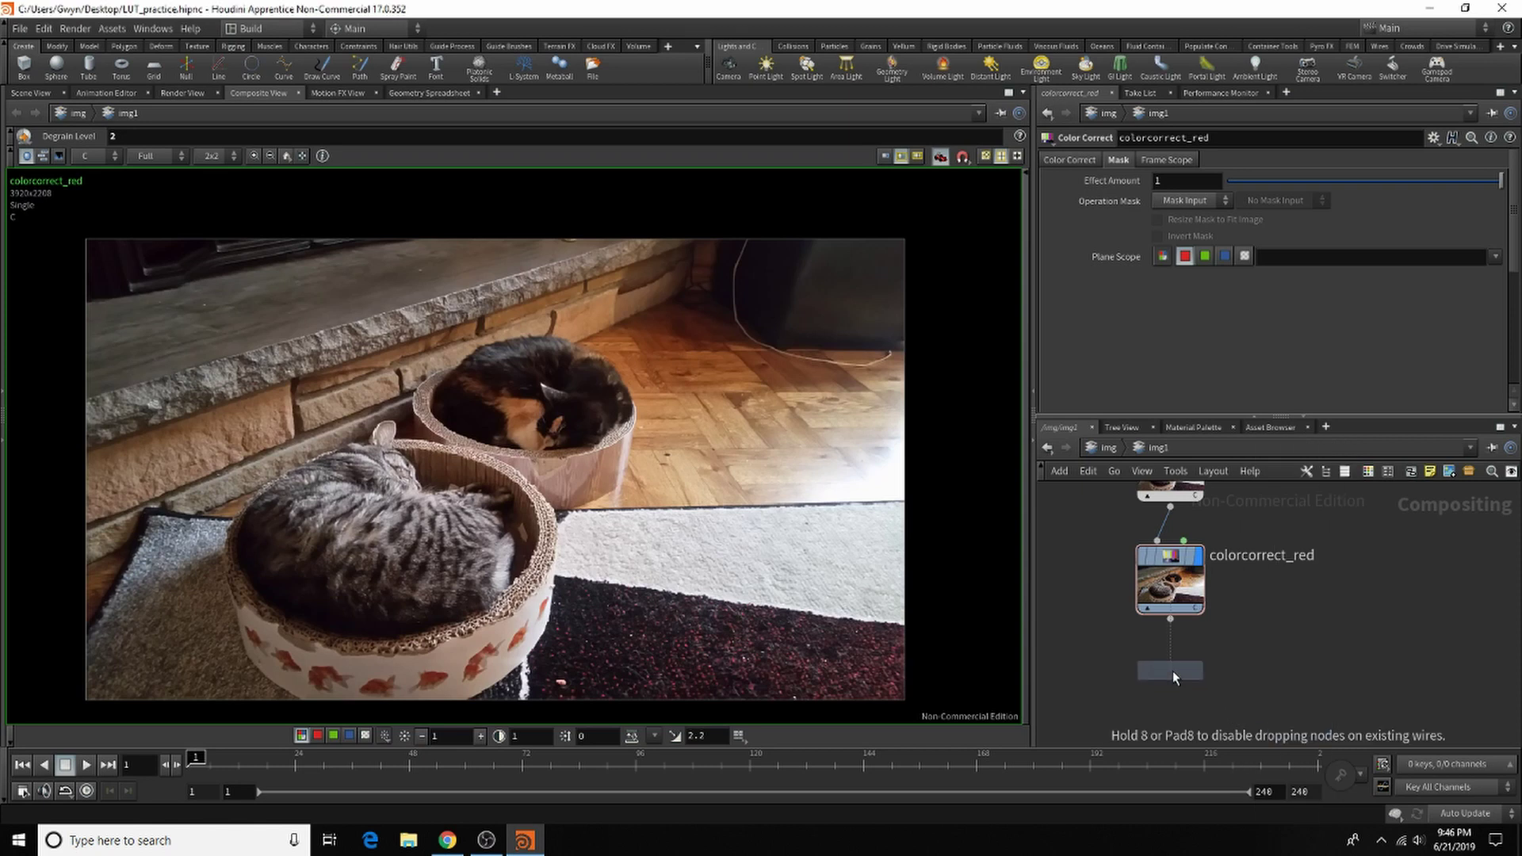
pyautogui.click(1173, 671)
pyautogui.doubleClick(1267, 676)
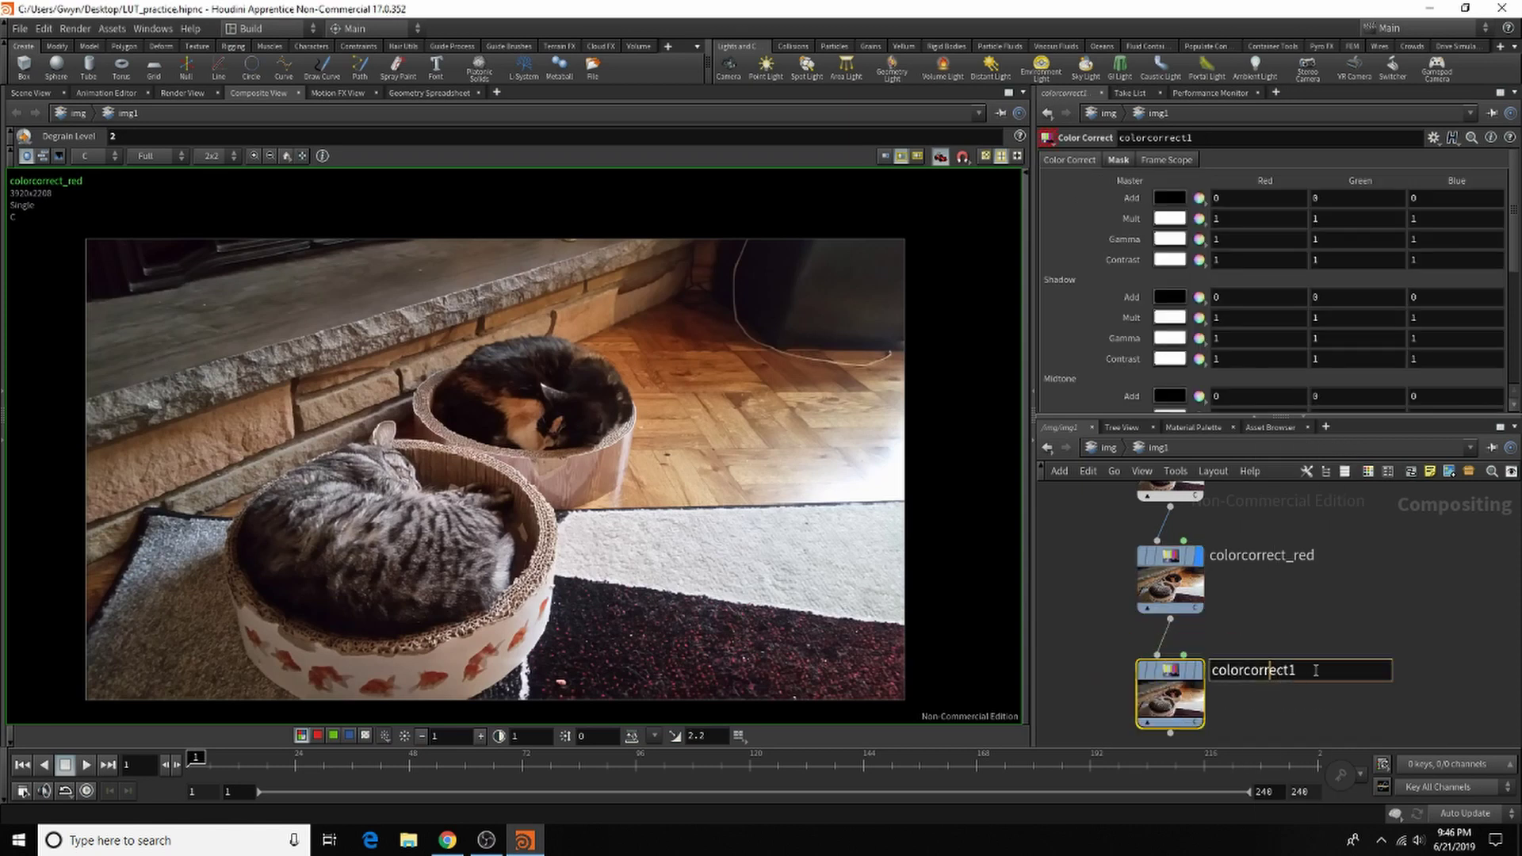
pyautogui.press('BackSpace')
pyautogui.write('_blur')
pyautogui.press('BackSpace')
pyautogui.write('e')
pyautogui.press('Return')
pyautogui.scroll(-3, 1298, 623)
pyautogui.scroll(3, 1299, 623)
# Add a third Color Correct node named colorcorrect_green and set its display flag.
pyautogui.press('Tab')
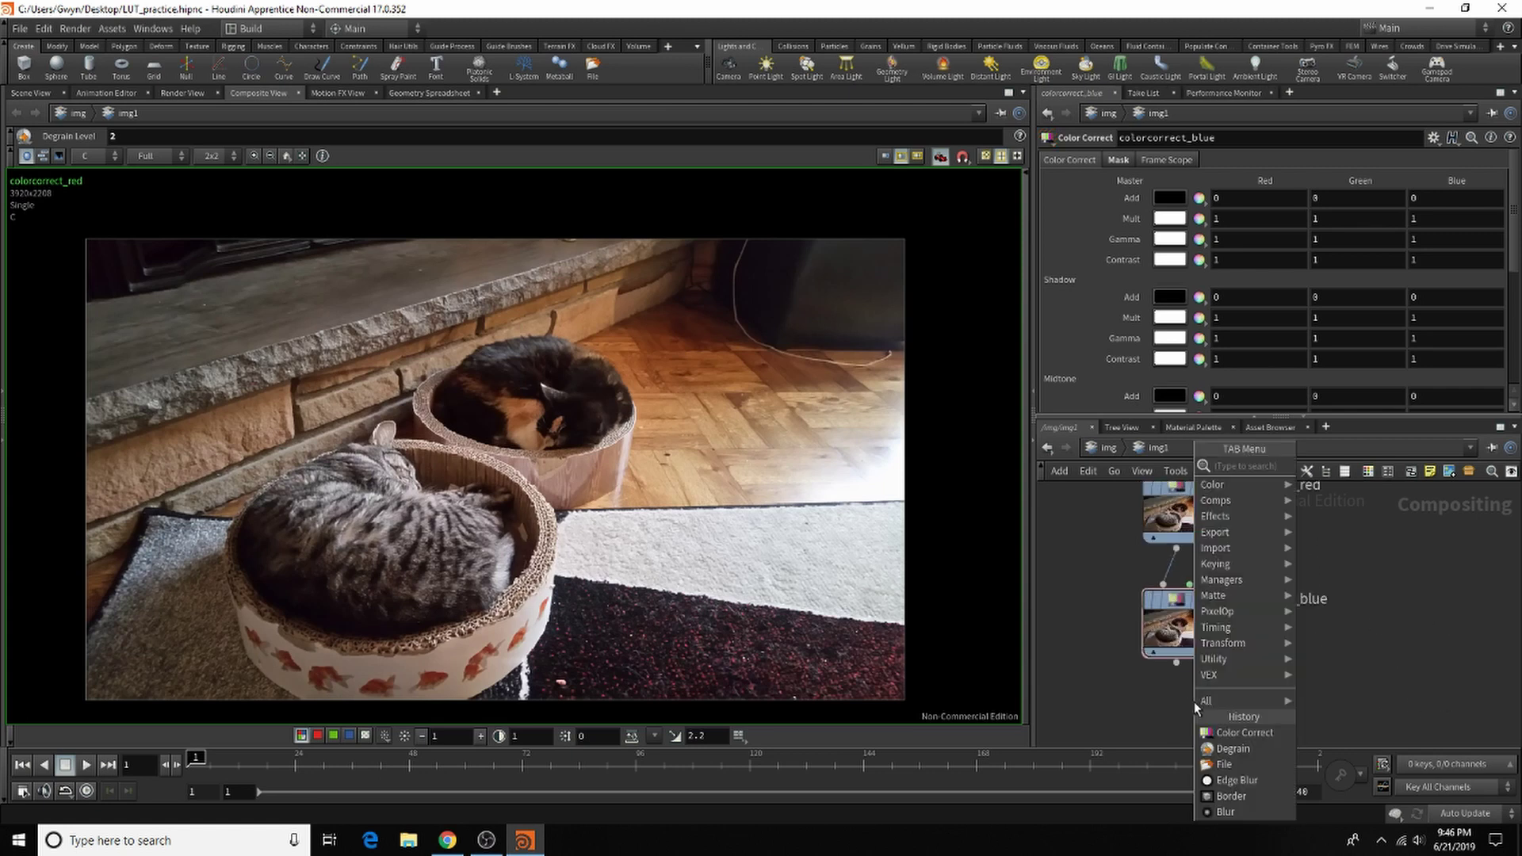
pyautogui.click(1234, 734)
pyautogui.click(1178, 711)
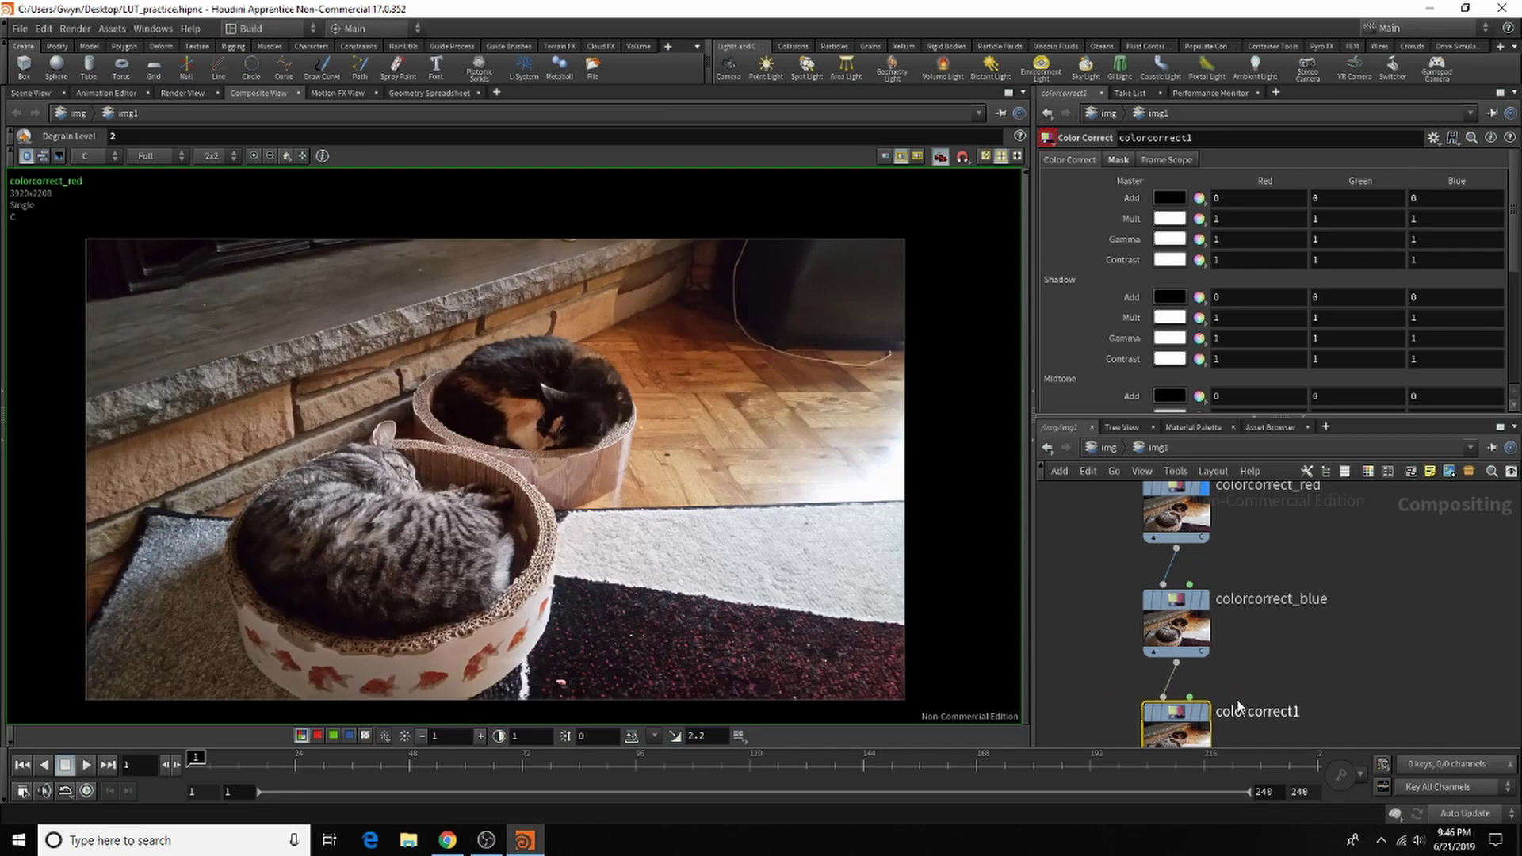
pyautogui.doubleClick(1257, 712)
pyautogui.press('BackSpace')
pyautogui.write('_')
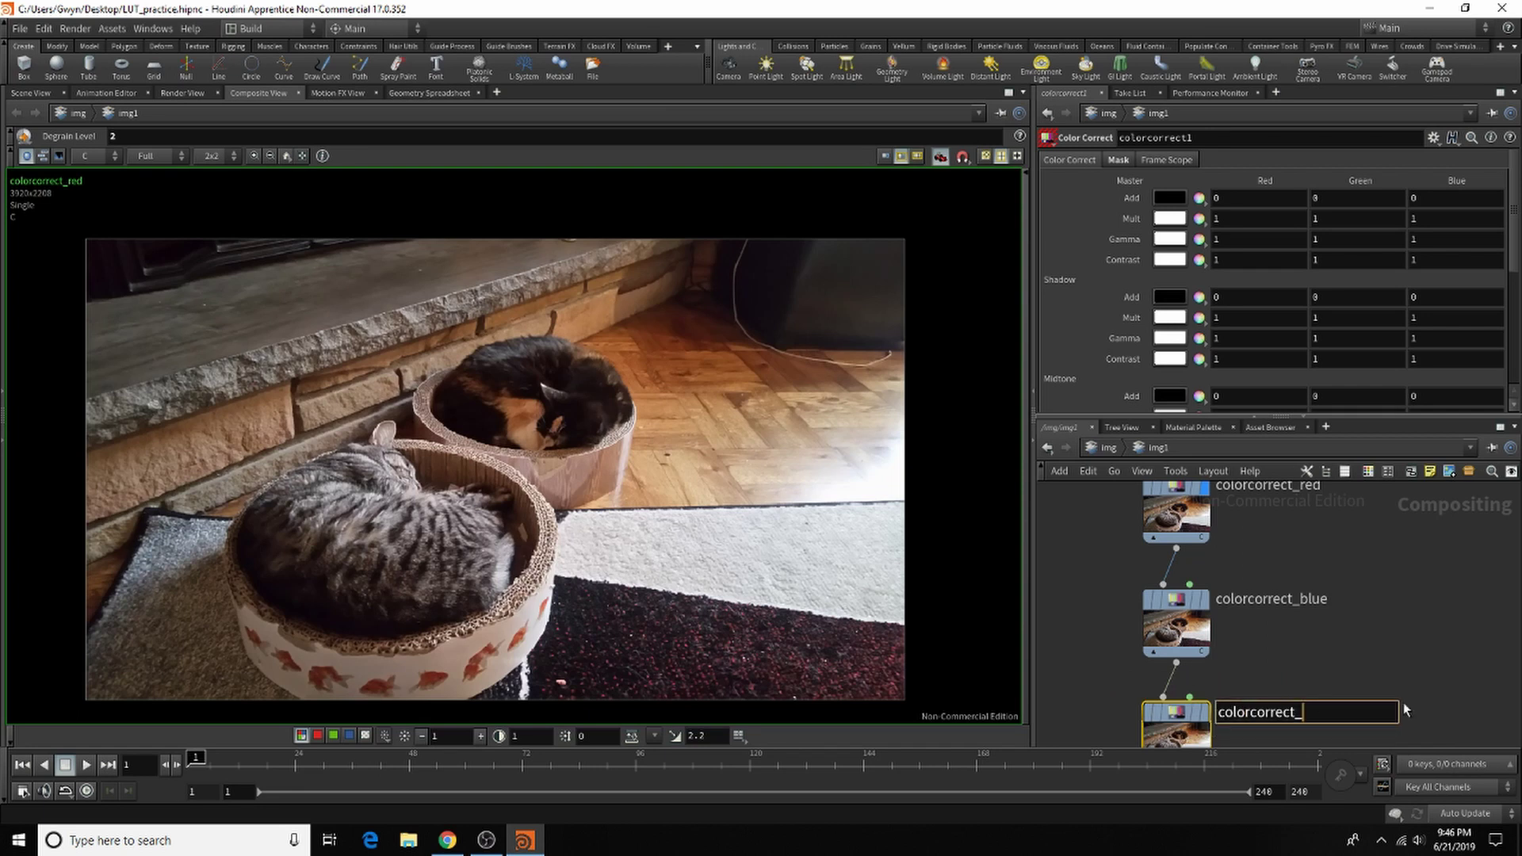
pyautogui.write('green')
pyautogui.press('Return')
pyautogui.click(1211, 676)
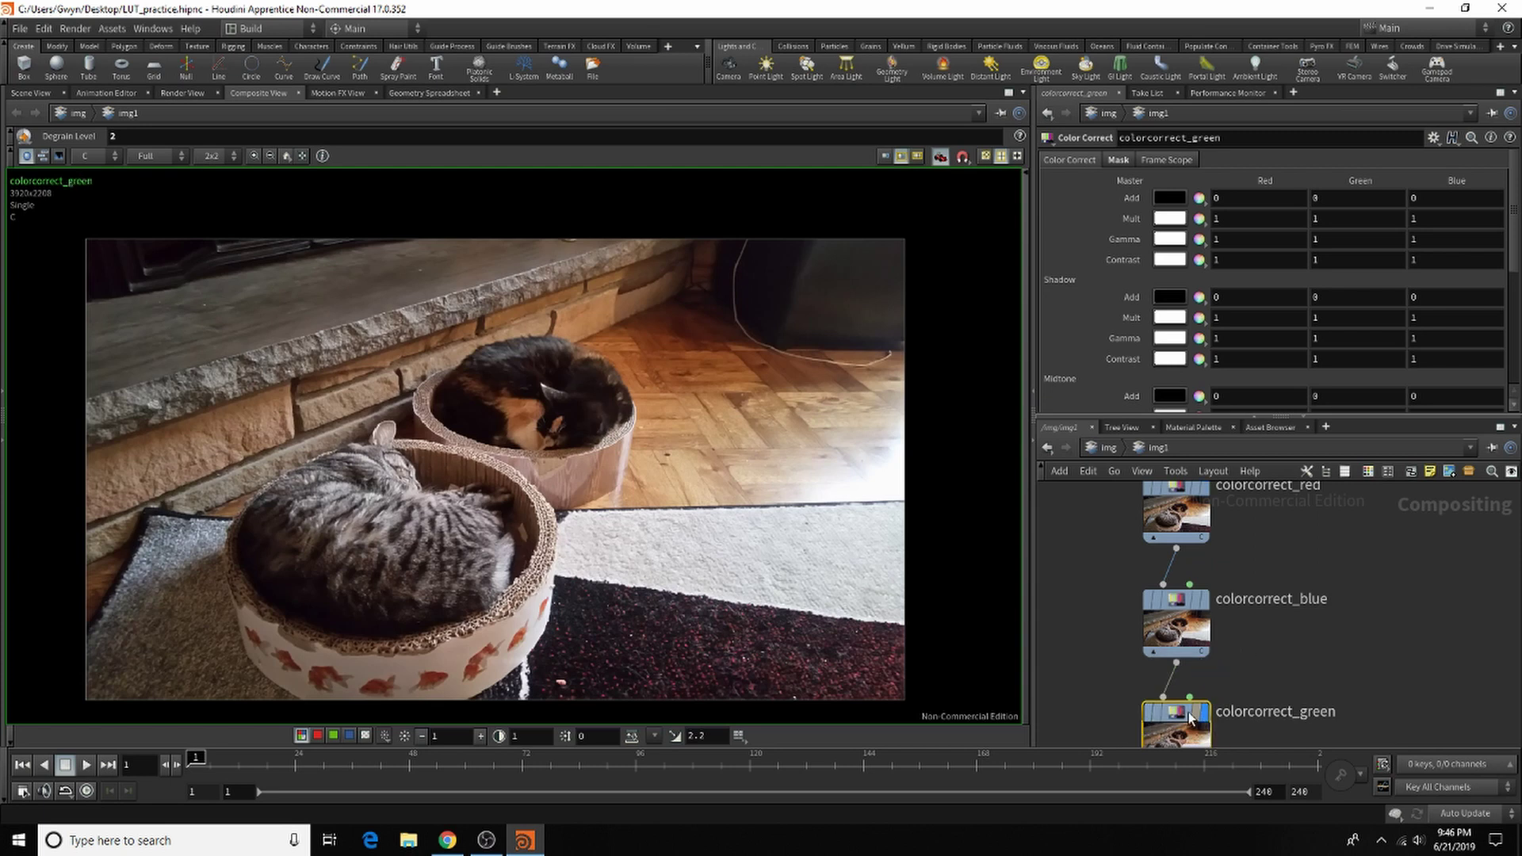
# Check the Mask tab Plane Scope on the green, blue and red nodes.
pyautogui.click(1119, 160)
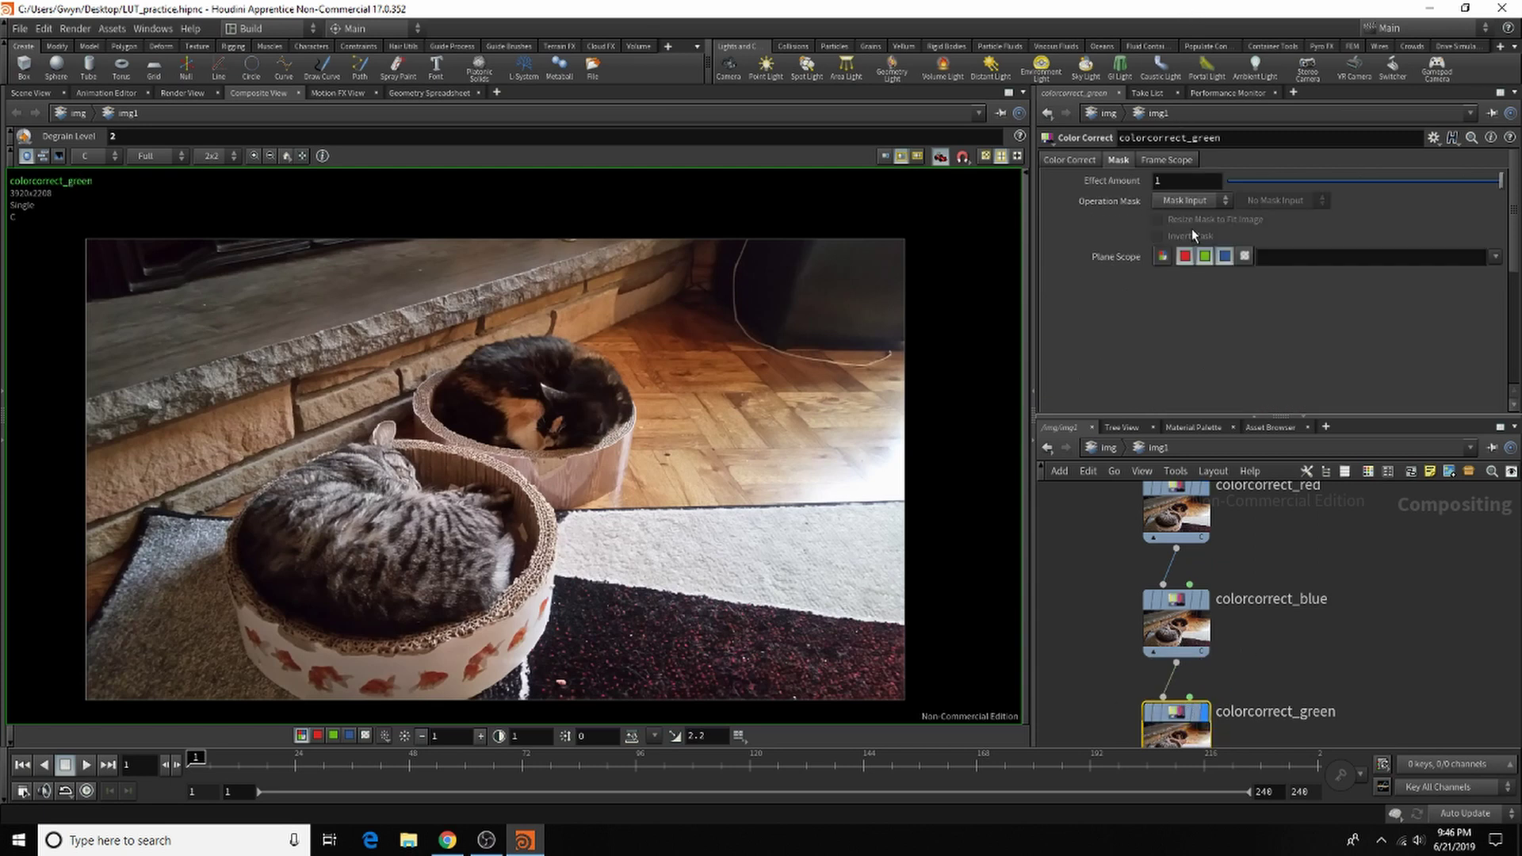
pyautogui.click(1176, 624)
pyautogui.click(1114, 161)
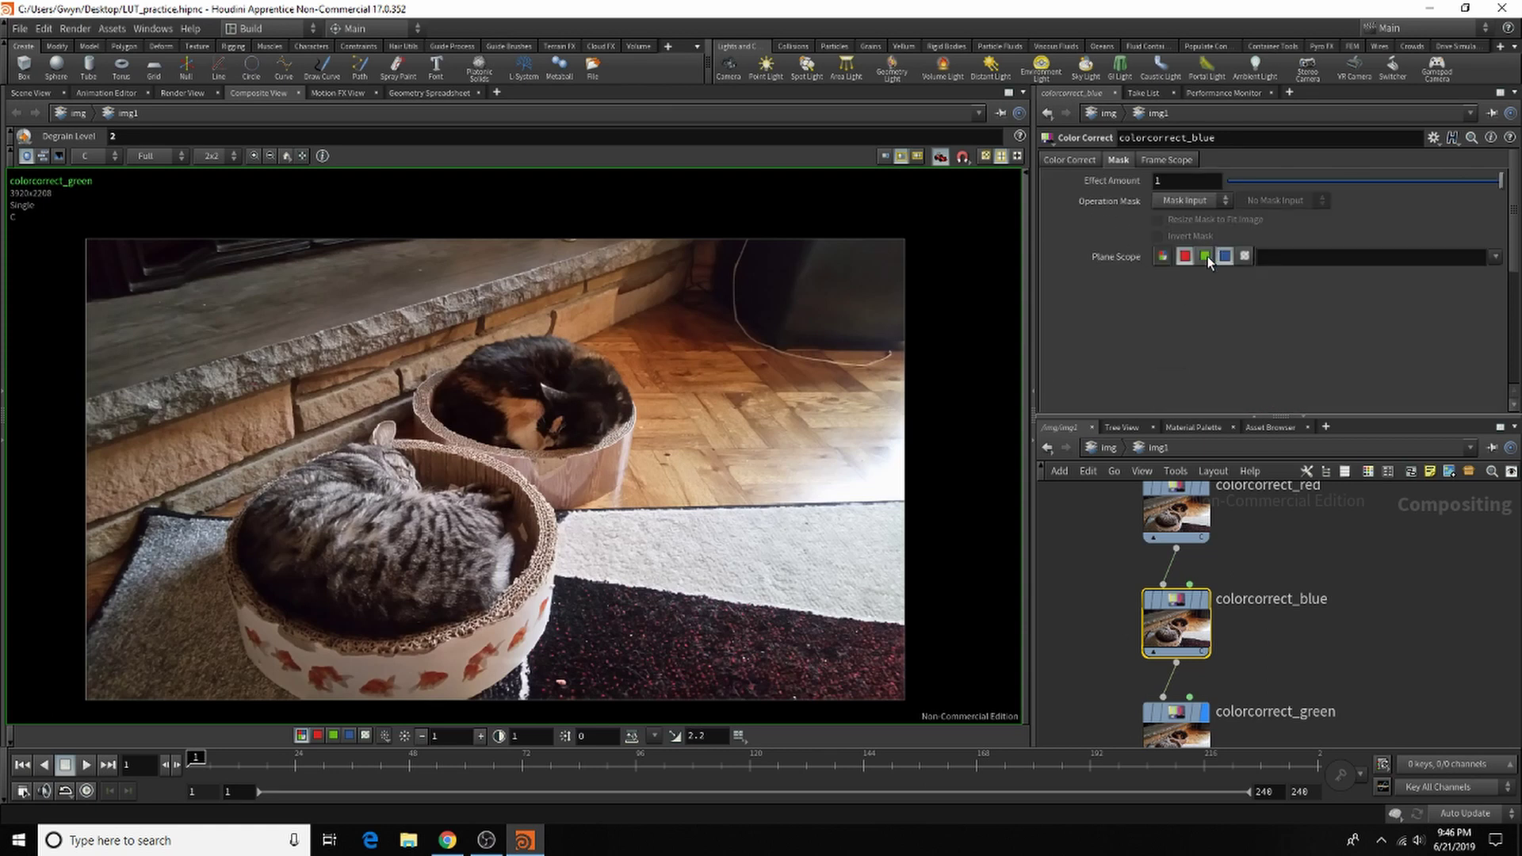
pyautogui.click(1165, 530)
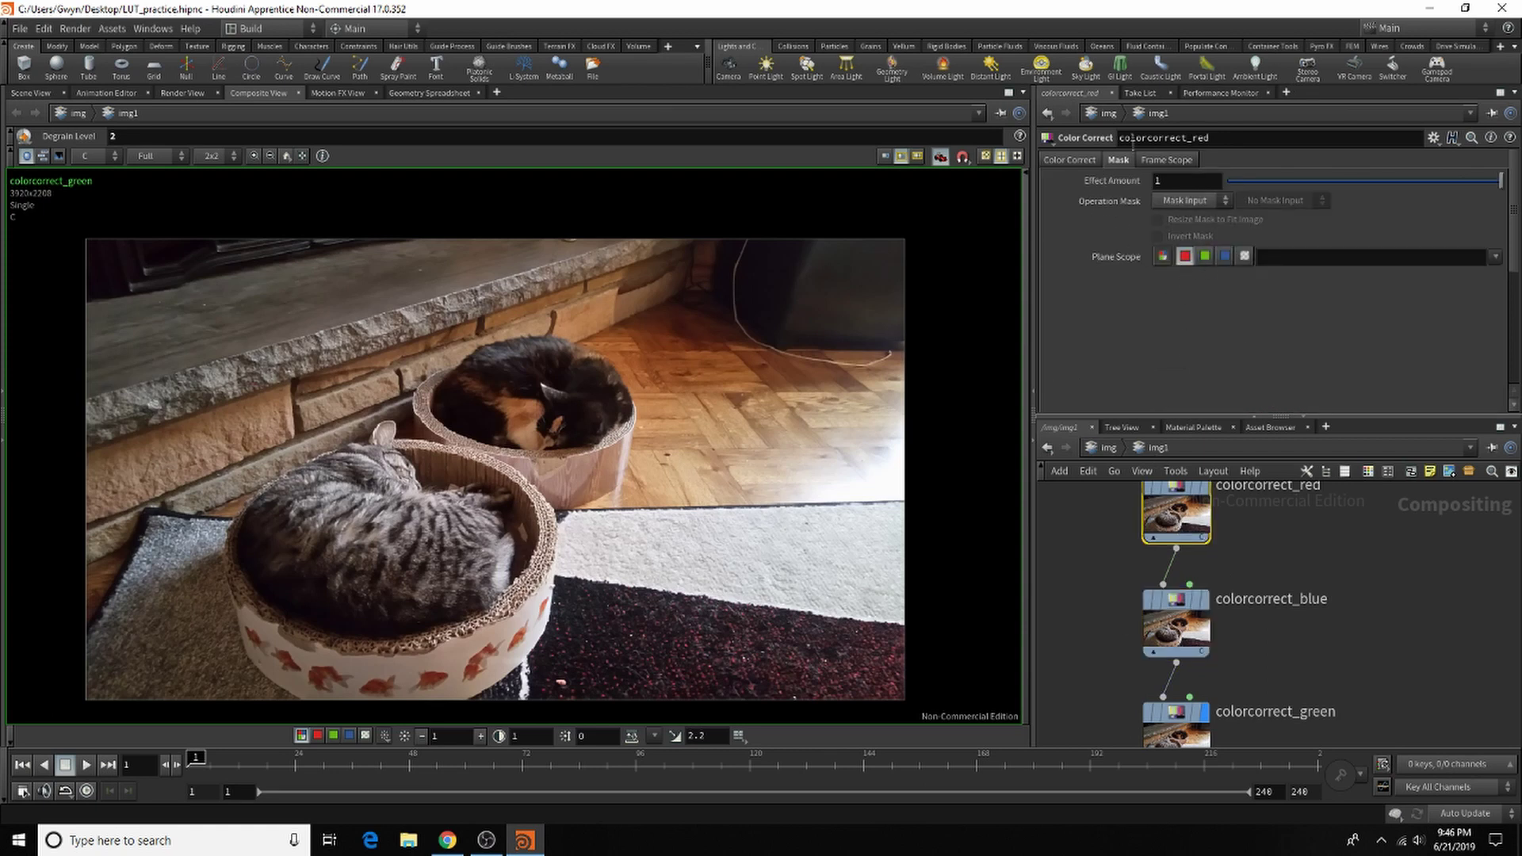
# Move the DSC_1199_JPG and degrain1 nodes up to make room below degrain1.
pyautogui.scroll(-5, 1219, 689)
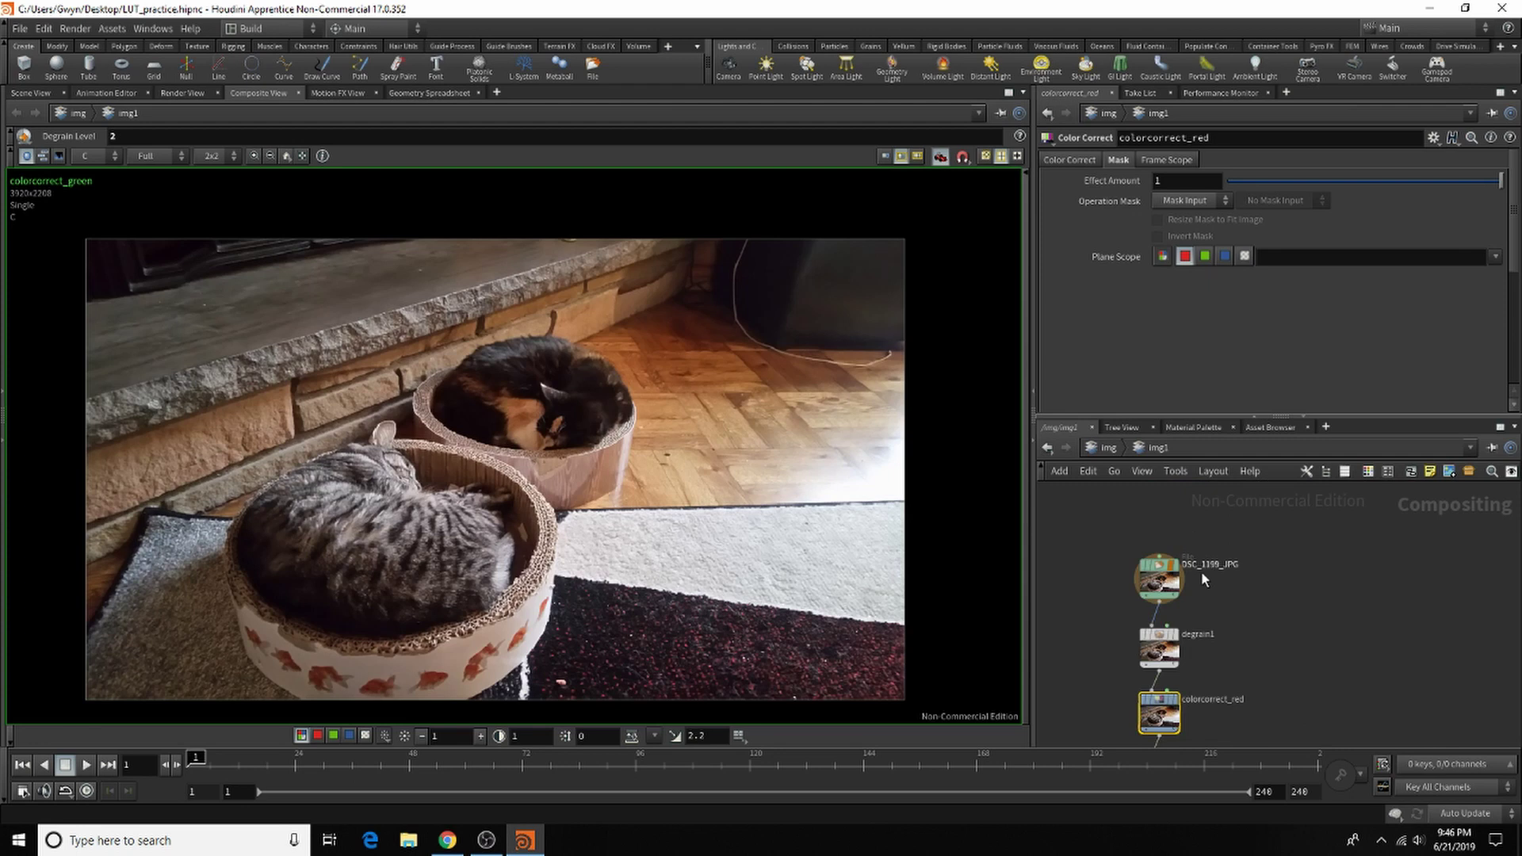
pyautogui.moveTo(1139, 540); pyautogui.dragTo(1202, 686)
pyautogui.scroll(2, 1187, 631)
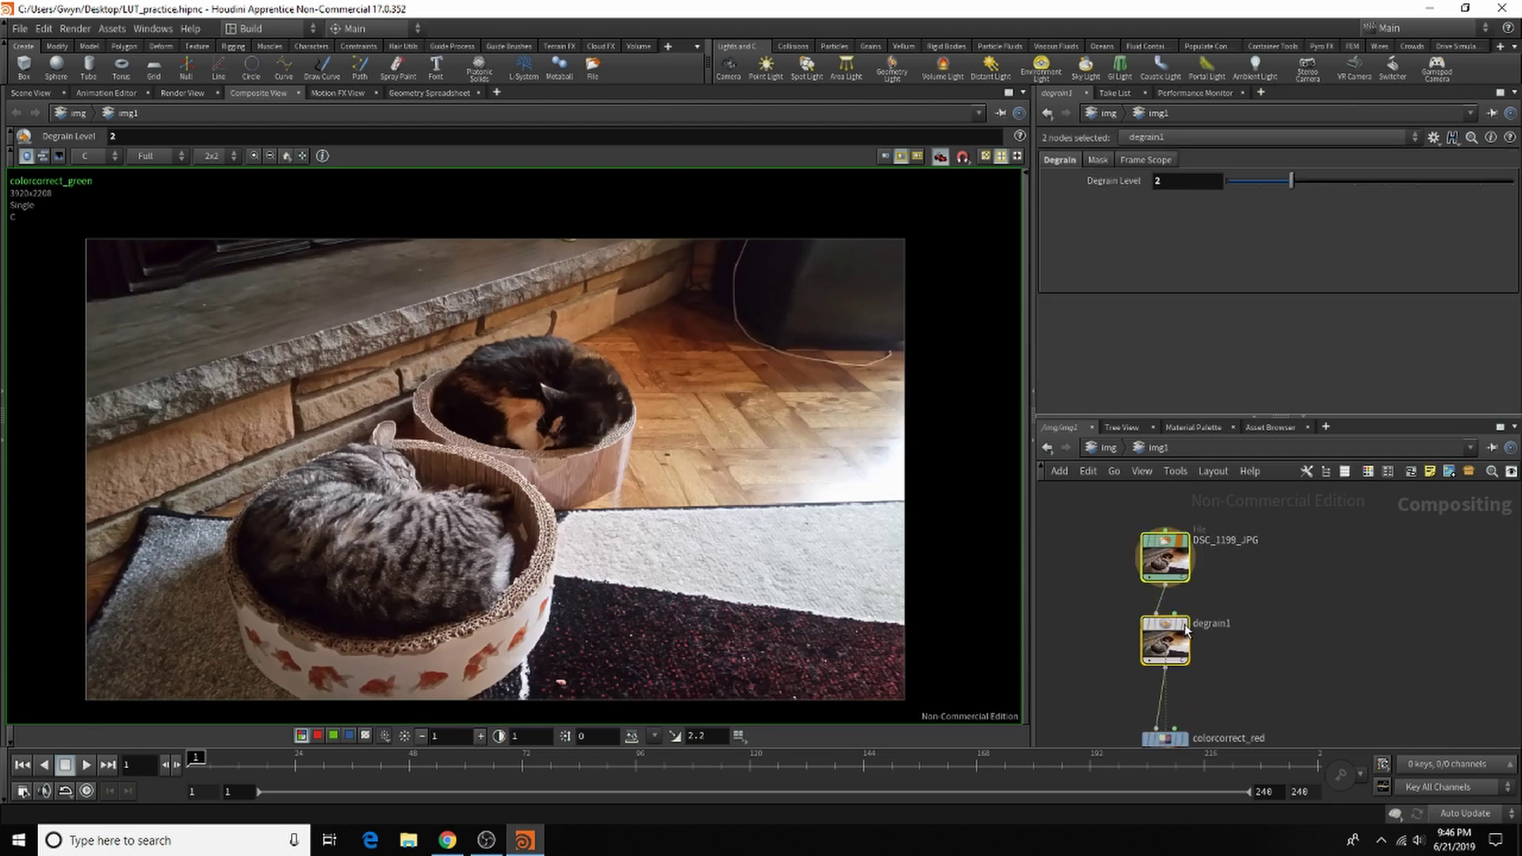
pyautogui.moveTo(1187, 628); pyautogui.dragTo(1187, 536)
# Insert a Contrast node, contrast1, on the wire between degrain1 and colorcorrect_red.
pyautogui.press('Tab')
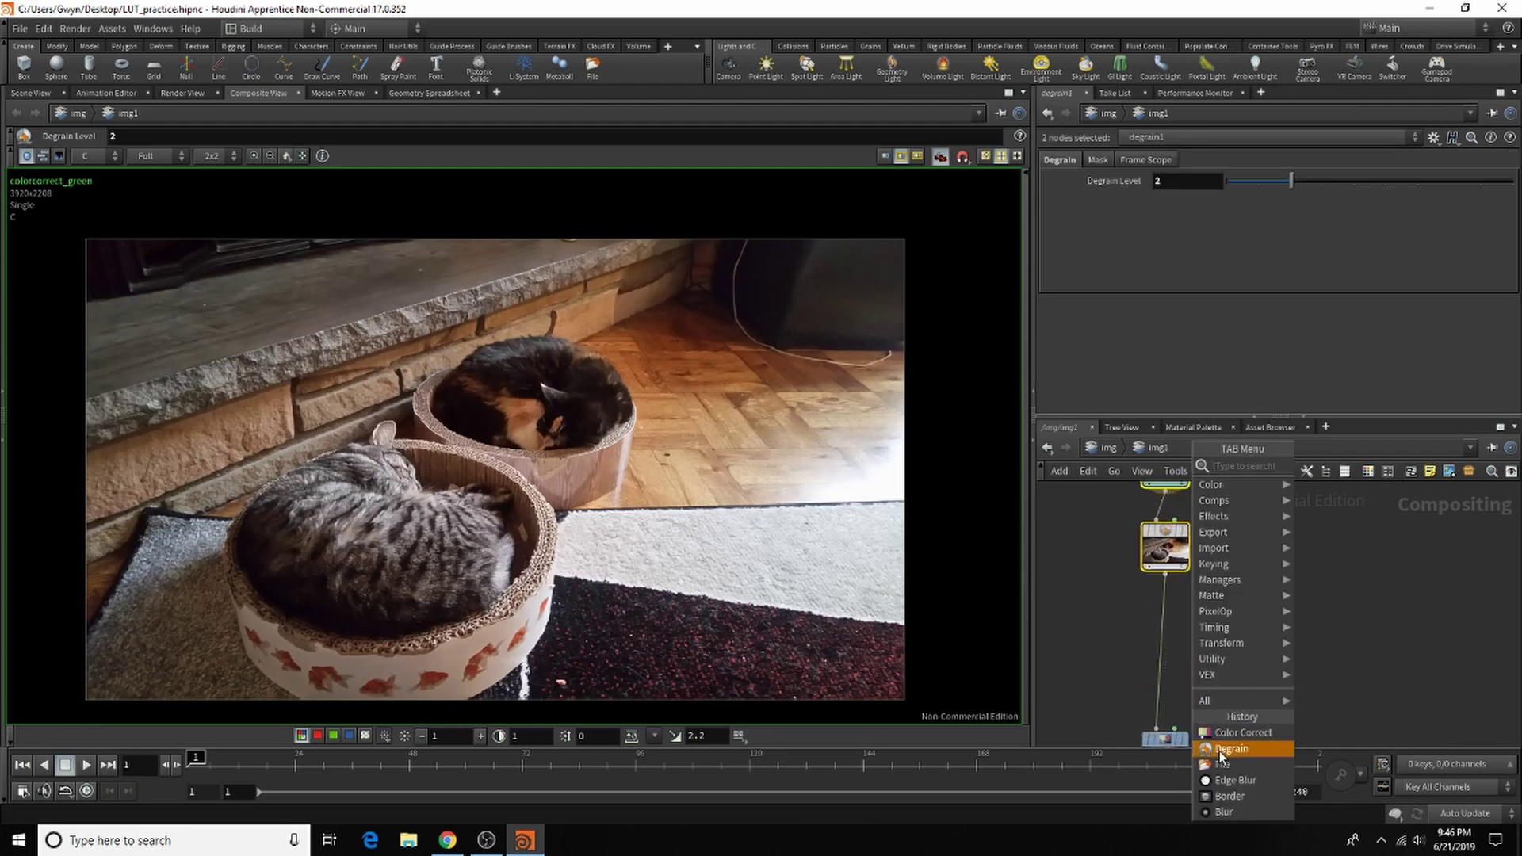
pyautogui.write('co')
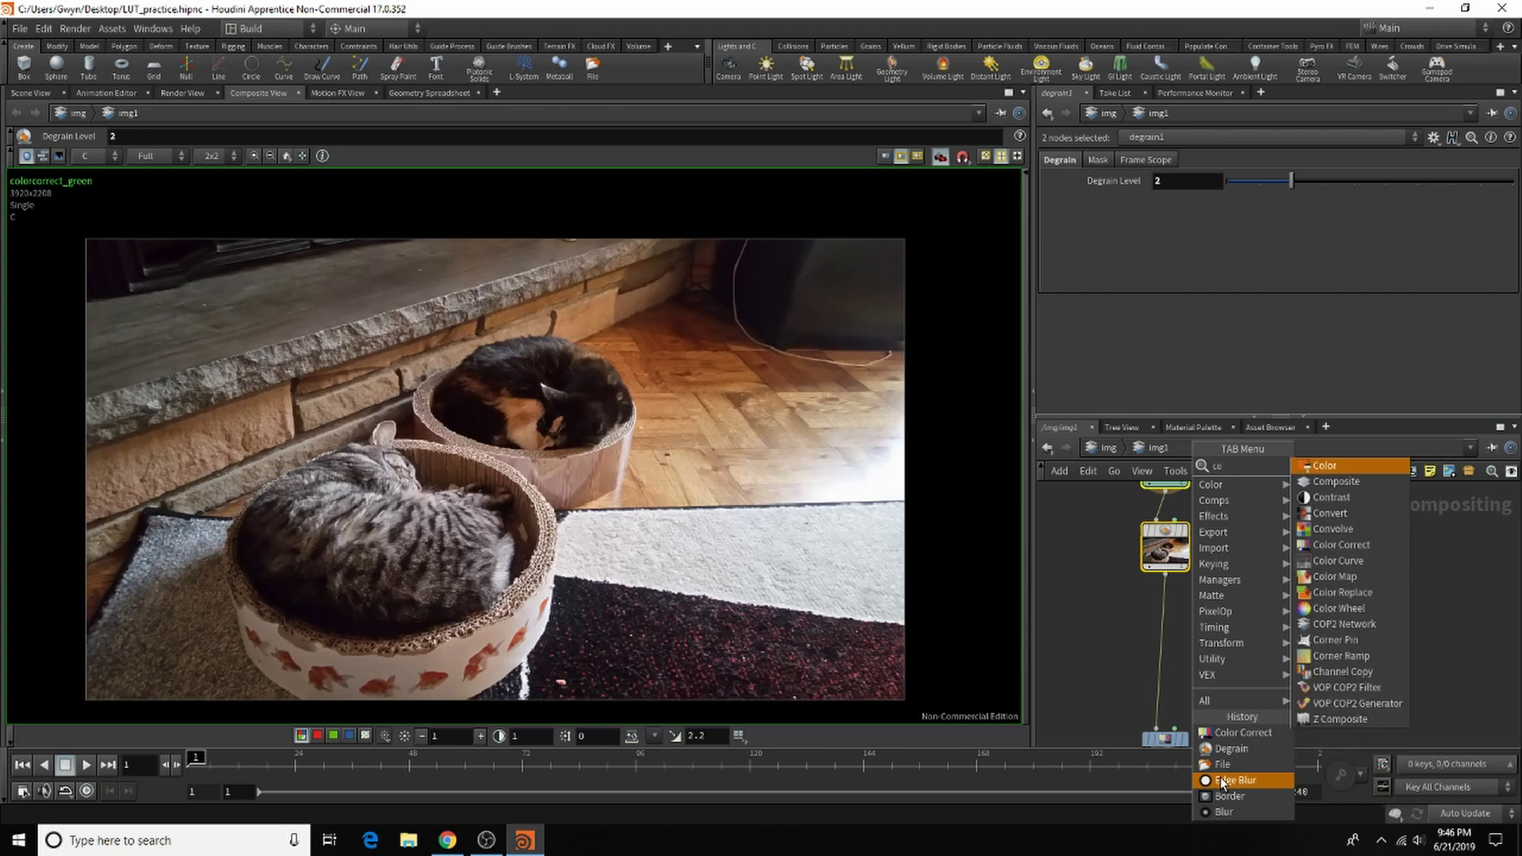
pyautogui.click(1322, 498)
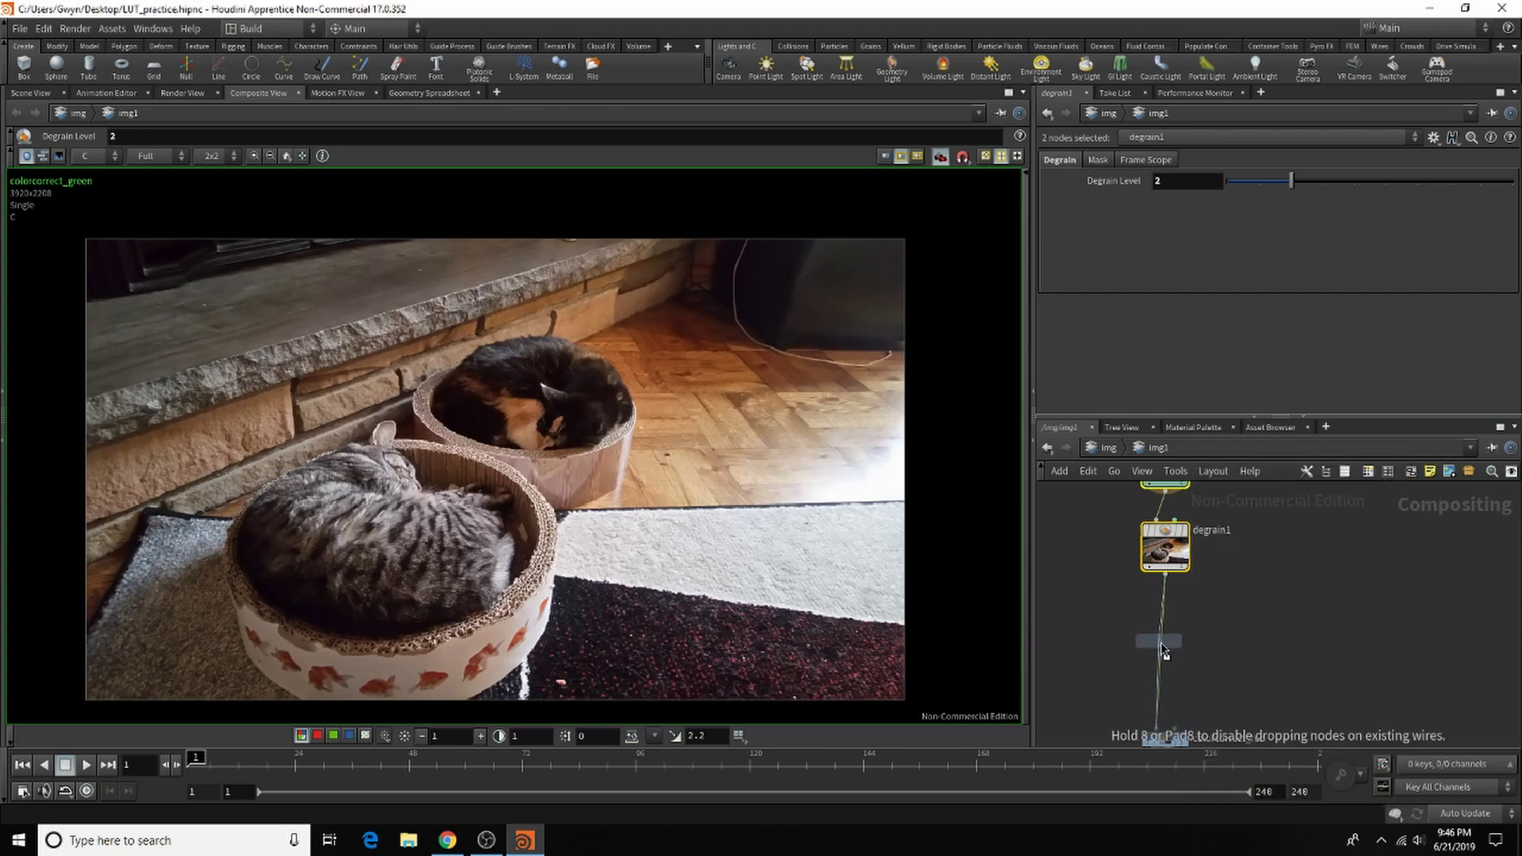
pyautogui.click(1160, 654)
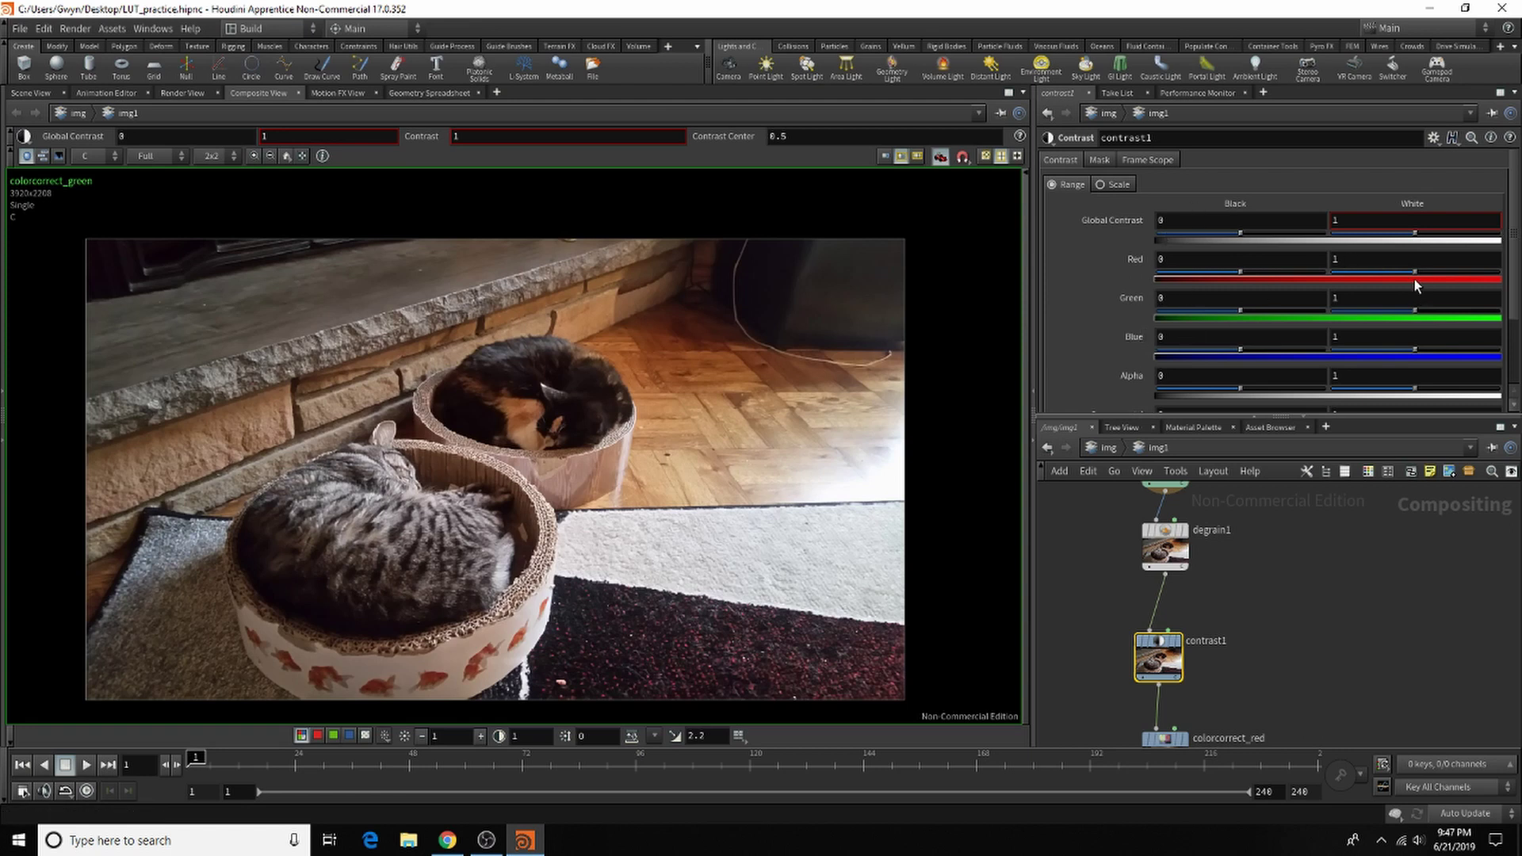
# Set contrast1's Green white to 1.012 and Blue white to 1.6.
pyautogui.rightClick(1403, 302)
pyautogui.press('Escape')
pyautogui.moveTo(1380, 304); pyautogui.dragTo(1516, 347, button='middle')
pyautogui.moveTo(98, 342); pyautogui.dragTo(8, 323, button='middle')
pyautogui.moveTo(1339, 336); pyautogui.dragTo(1514, 354, button='middle')
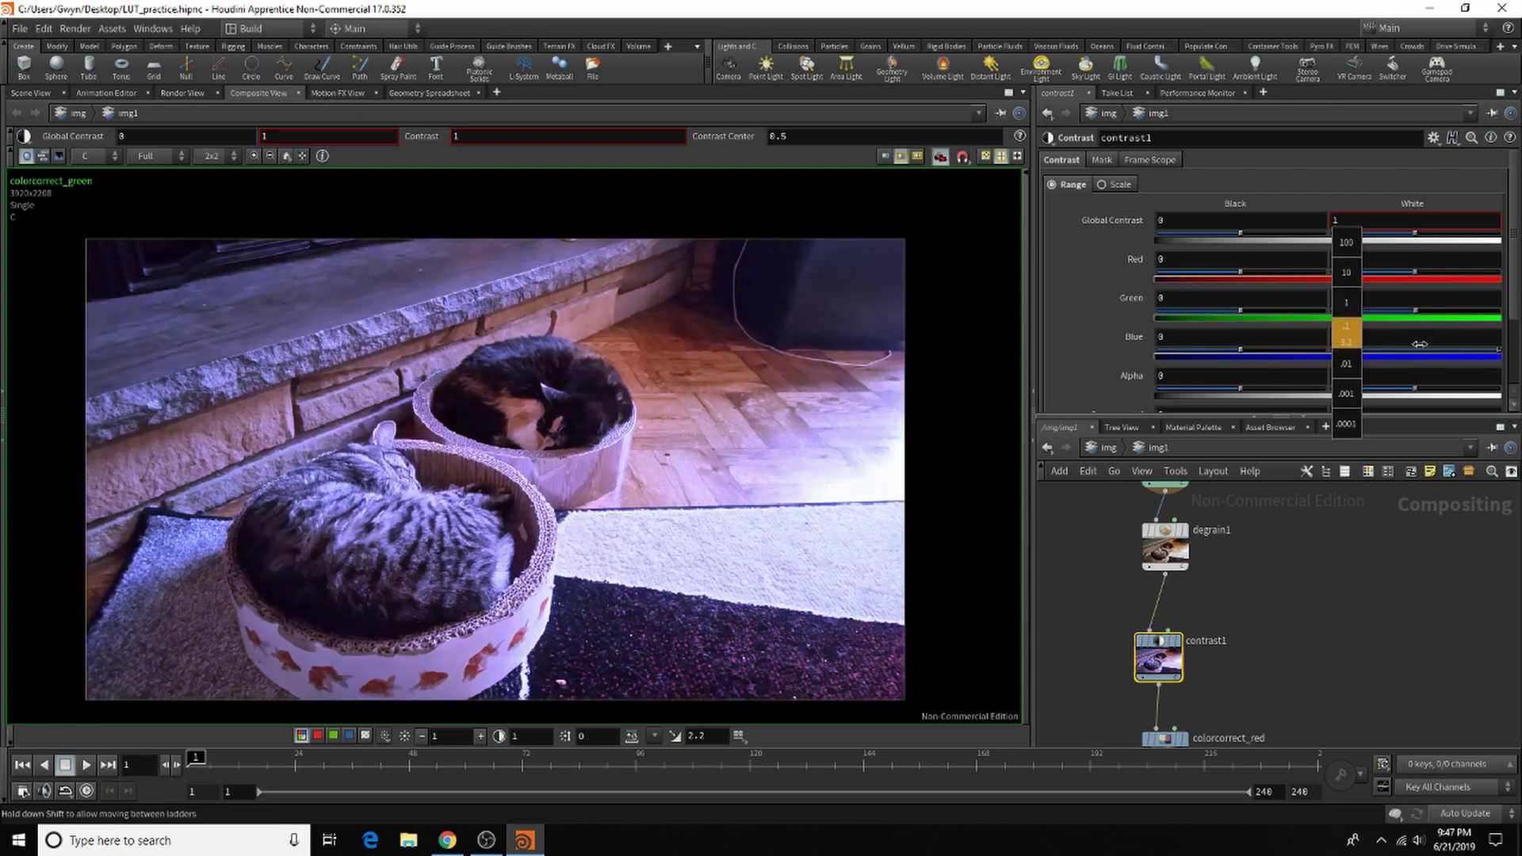
pyautogui.moveTo(1419, 344); pyautogui.dragTo(1365, 372, button='middle')
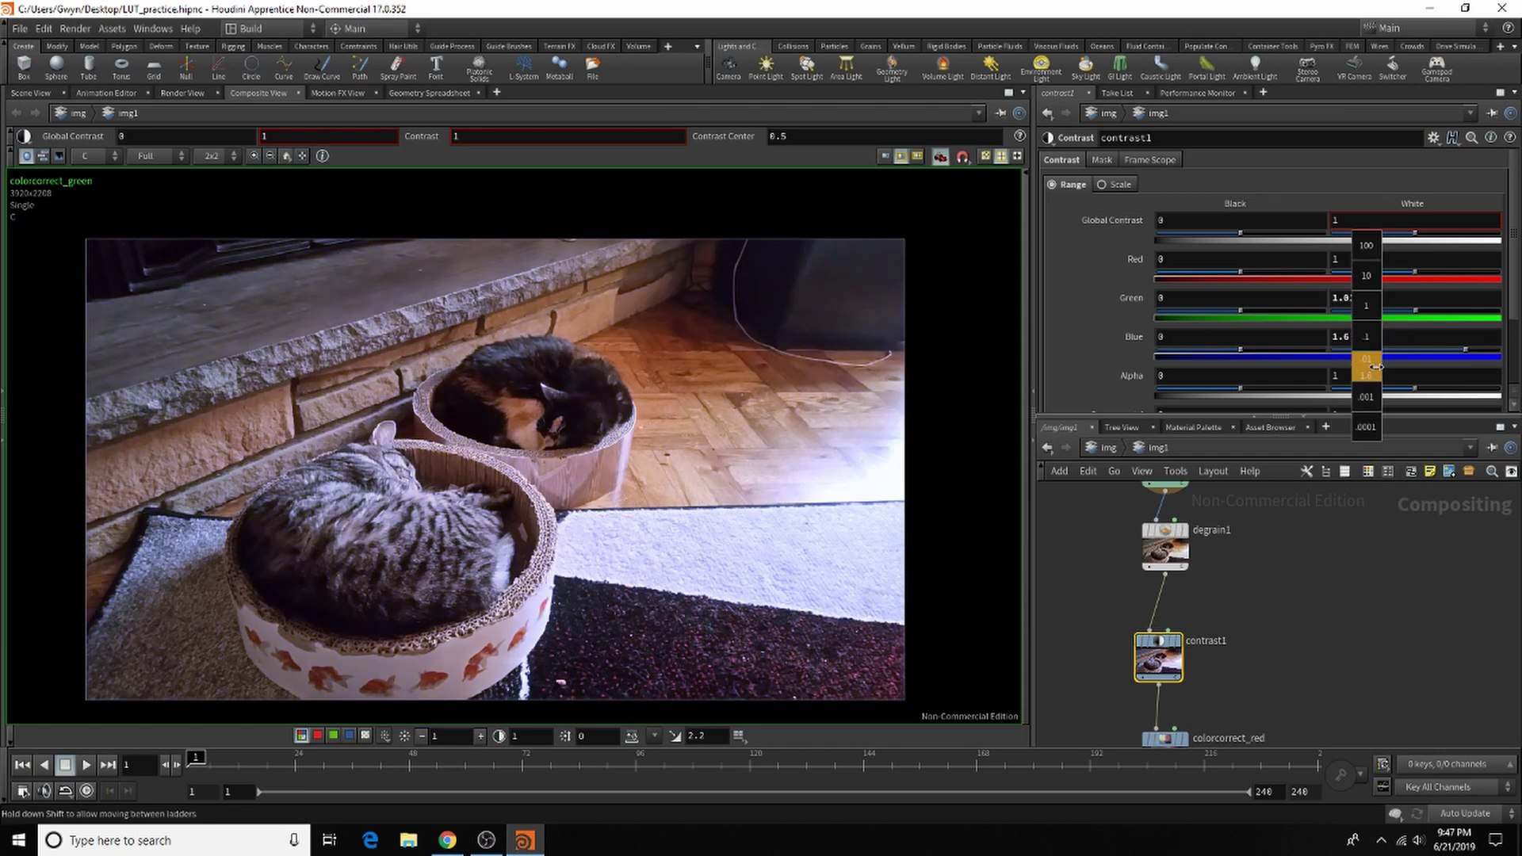
pyautogui.moveTo(1367, 365); pyautogui.dragTo(1369, 345, button='middle')
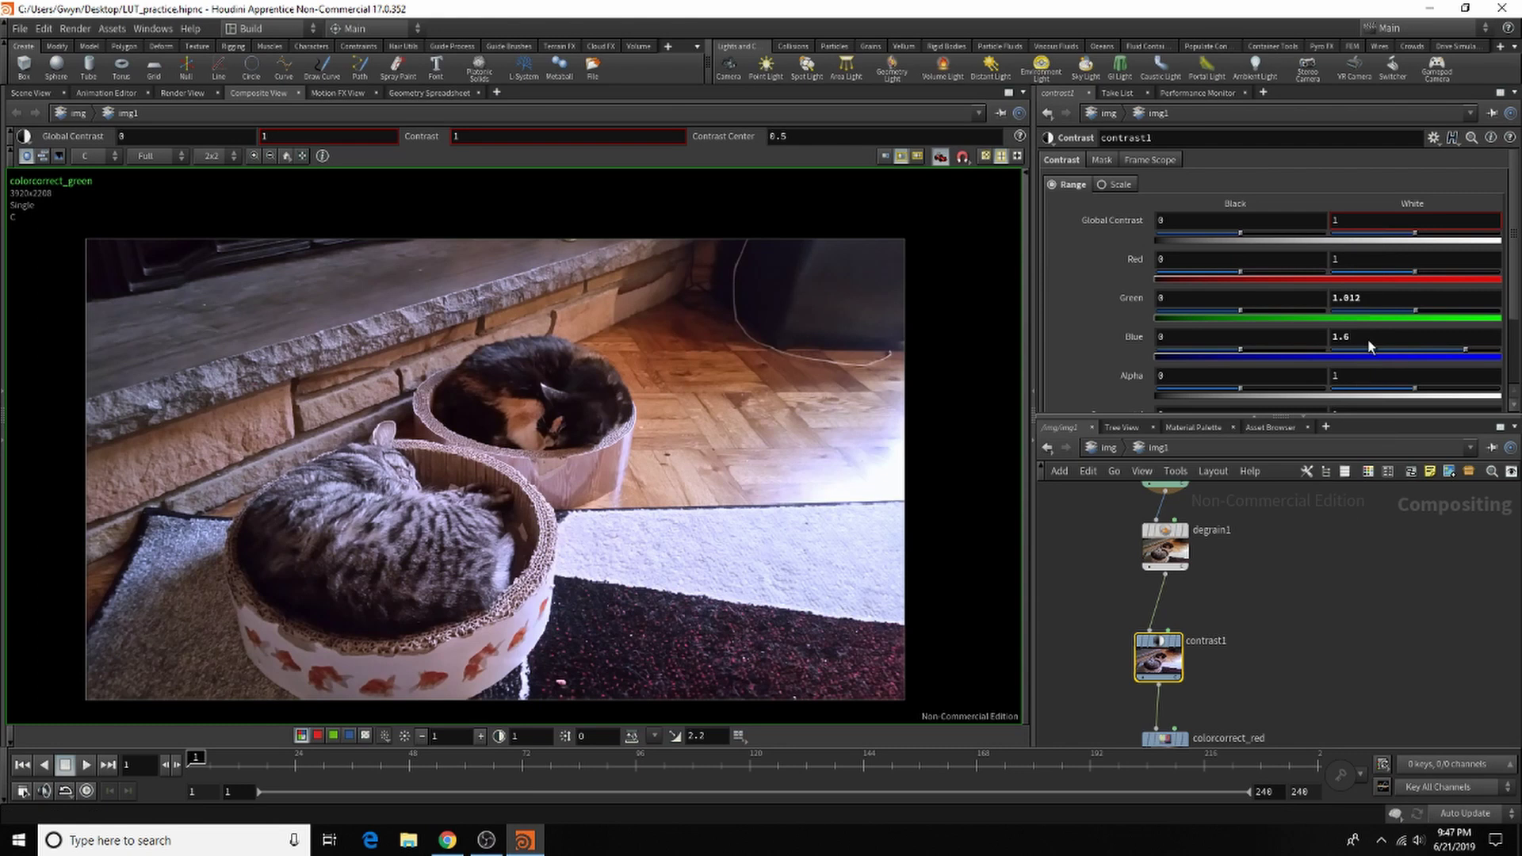
pyautogui.moveTo(1242, 359)
pyautogui.mouseDown(button='middle')
pyautogui.moveTo(1240, 343)
pyautogui.moveTo(1213, 349)
pyautogui.moveTo(1249, 357)
pyautogui.mouseUp(button='middle')
# Set Red black to -0.03 and Red white to 1.003, keep Component 4 white at 1, and select the upstream nodes.
pyautogui.moveTo(1240, 290)
pyautogui.mouseDown(button='middle')
pyautogui.moveTo(1240, 266)
pyautogui.moveTo(1240, 291)
pyautogui.moveTo(1194, 298)
pyautogui.moveTo(1215, 258)
pyautogui.moveTo(1214, 286)
pyautogui.moveTo(1251, 287)
pyautogui.moveTo(1233, 282)
pyautogui.mouseUp(button='middle')
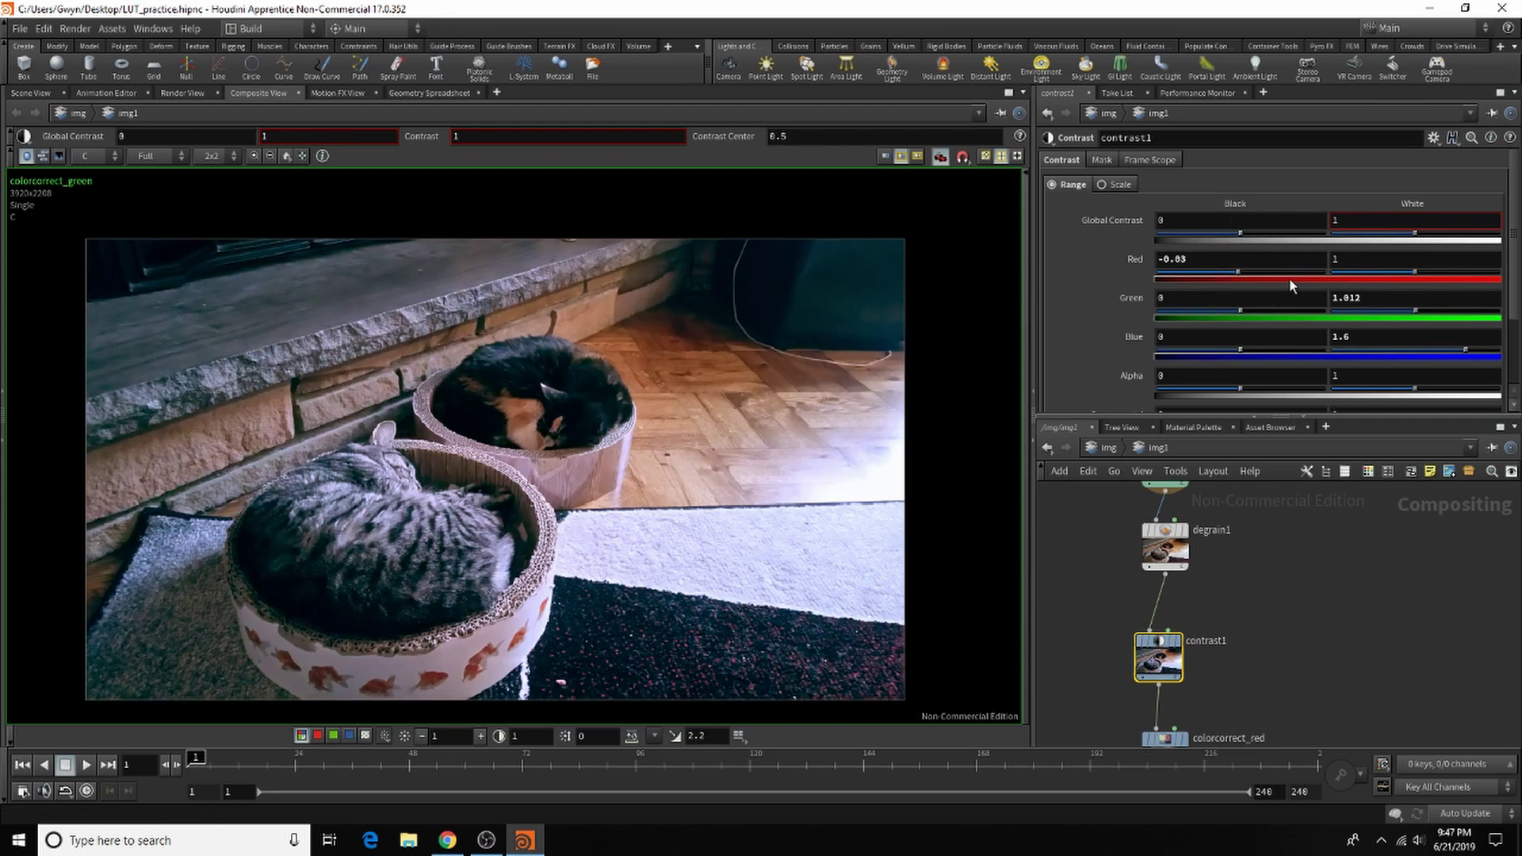
pyautogui.moveTo(1362, 287); pyautogui.dragTo(1380, 336, button='middle')
pyautogui.scroll(-3, 1174, 314)
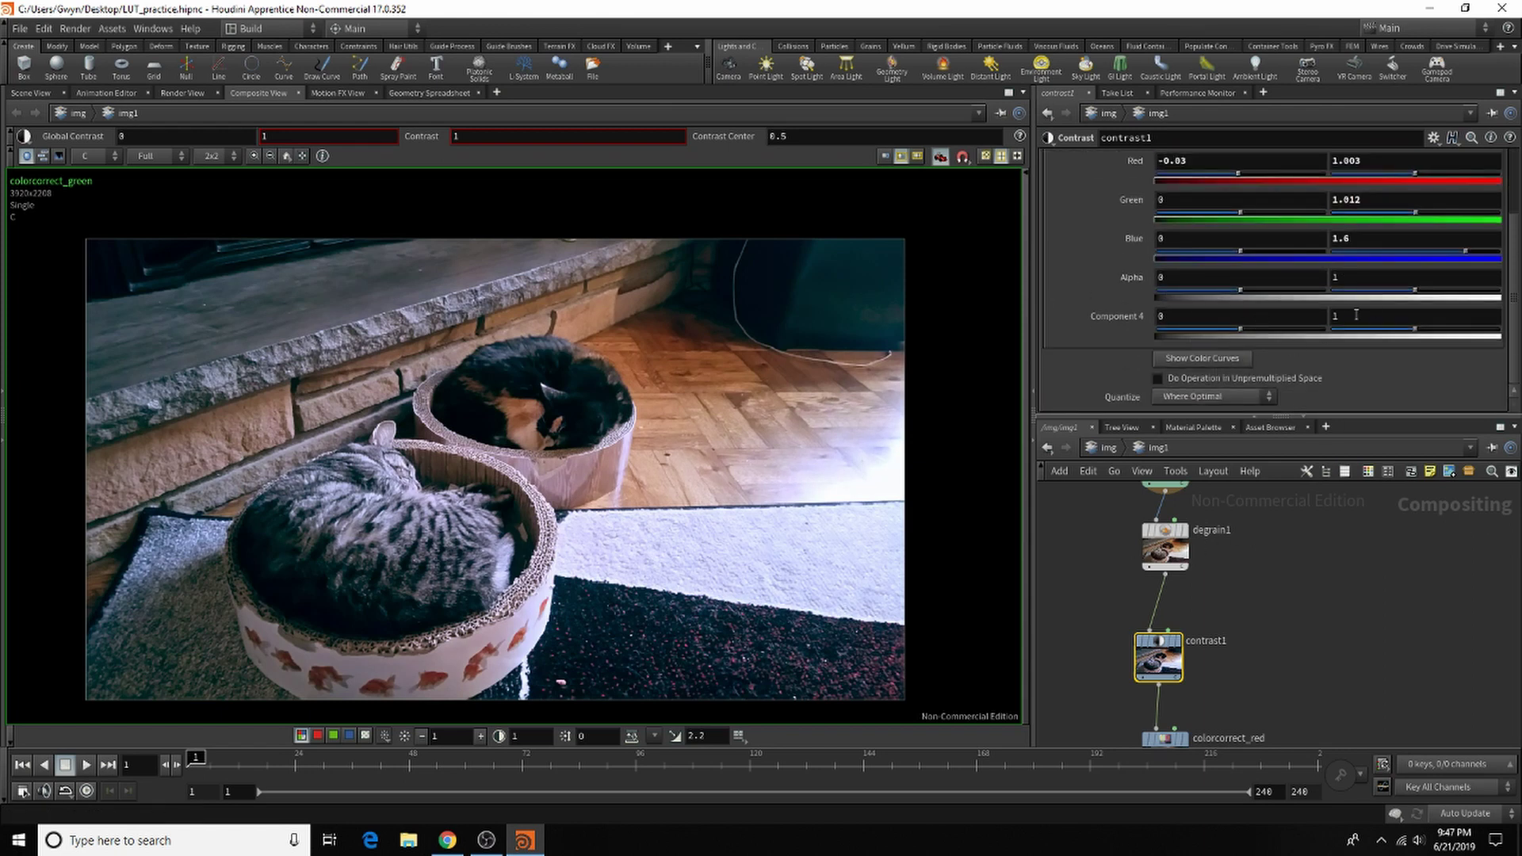
pyautogui.moveTo(1365, 315); pyautogui.dragTo(1516, 337, button='middle')
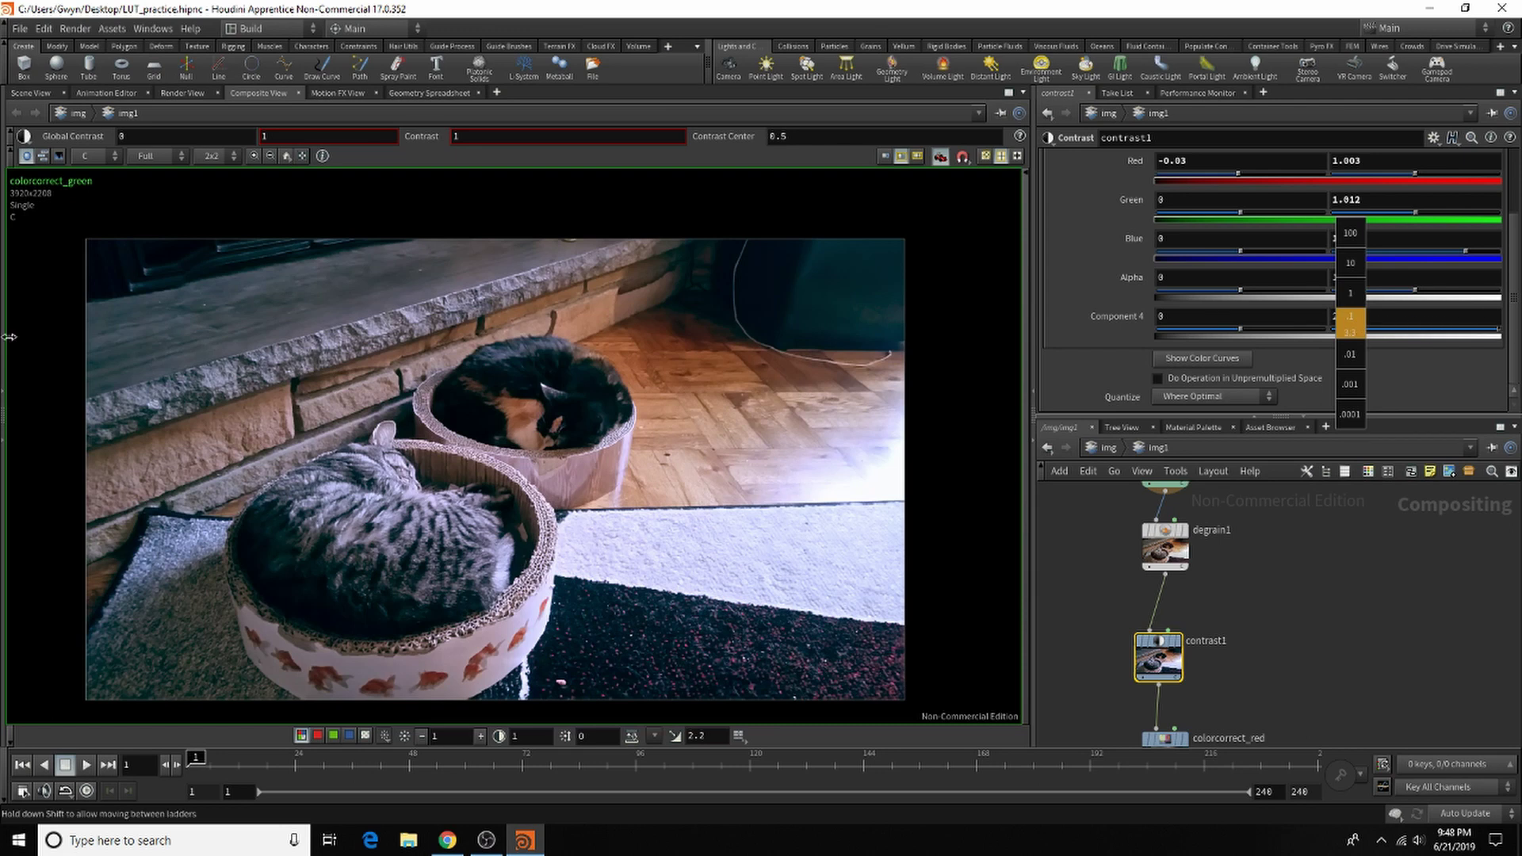
pyautogui.moveTo(9, 337); pyautogui.dragTo(395, 343, button='middle')
pyautogui.moveTo(3, 339); pyautogui.dragTo(1347, 311, button='middle')
pyautogui.scroll(-5, 1165, 583)
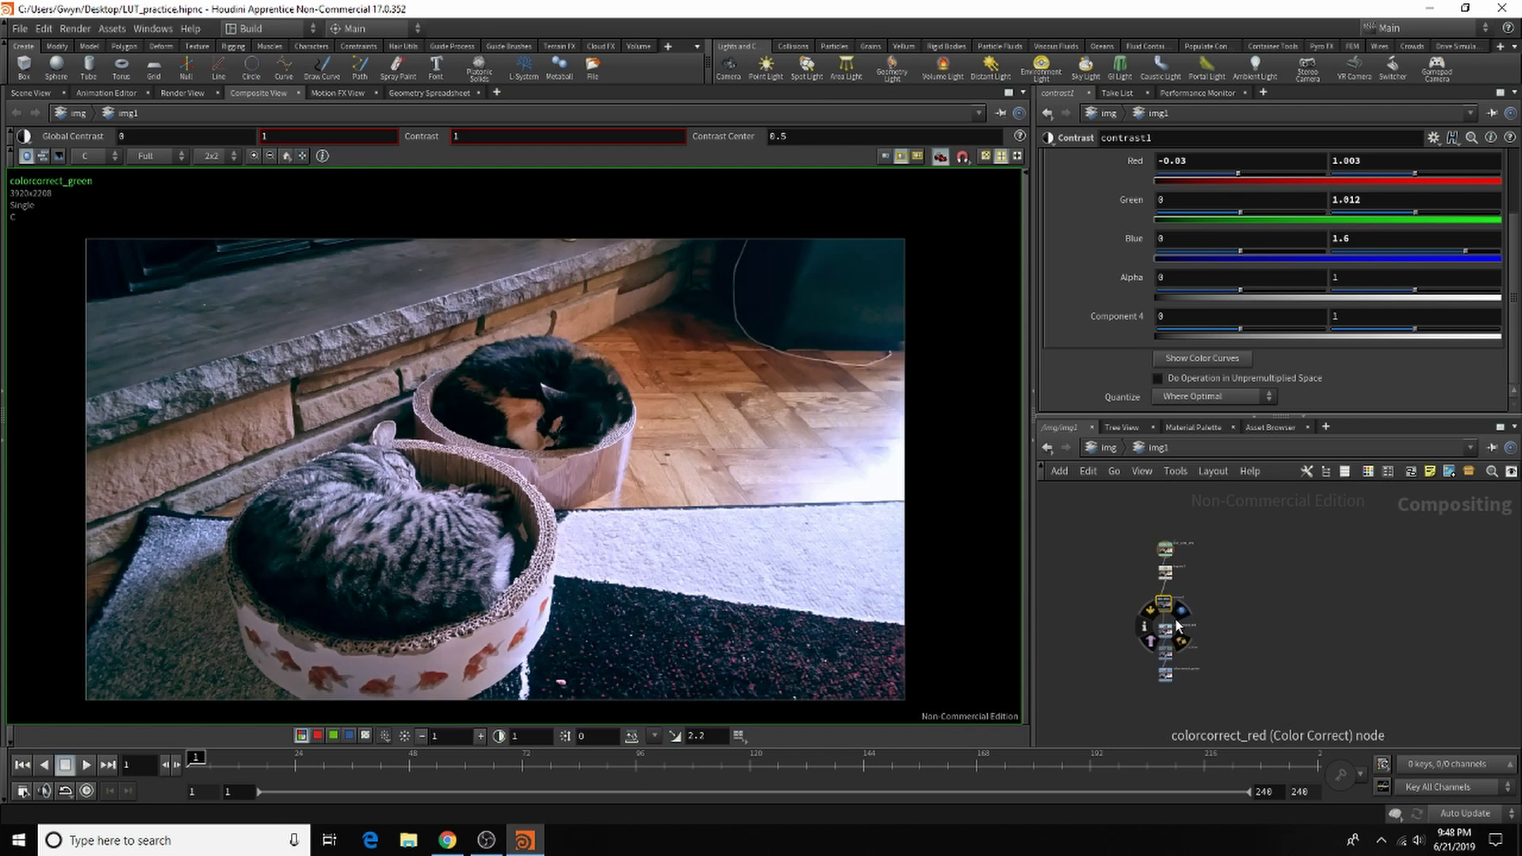
pyautogui.moveTo(1106, 533); pyautogui.dragTo(1241, 700)
# Add a Gamma node, gamma1, below contrast1.
pyautogui.scroll(3, 1152, 656)
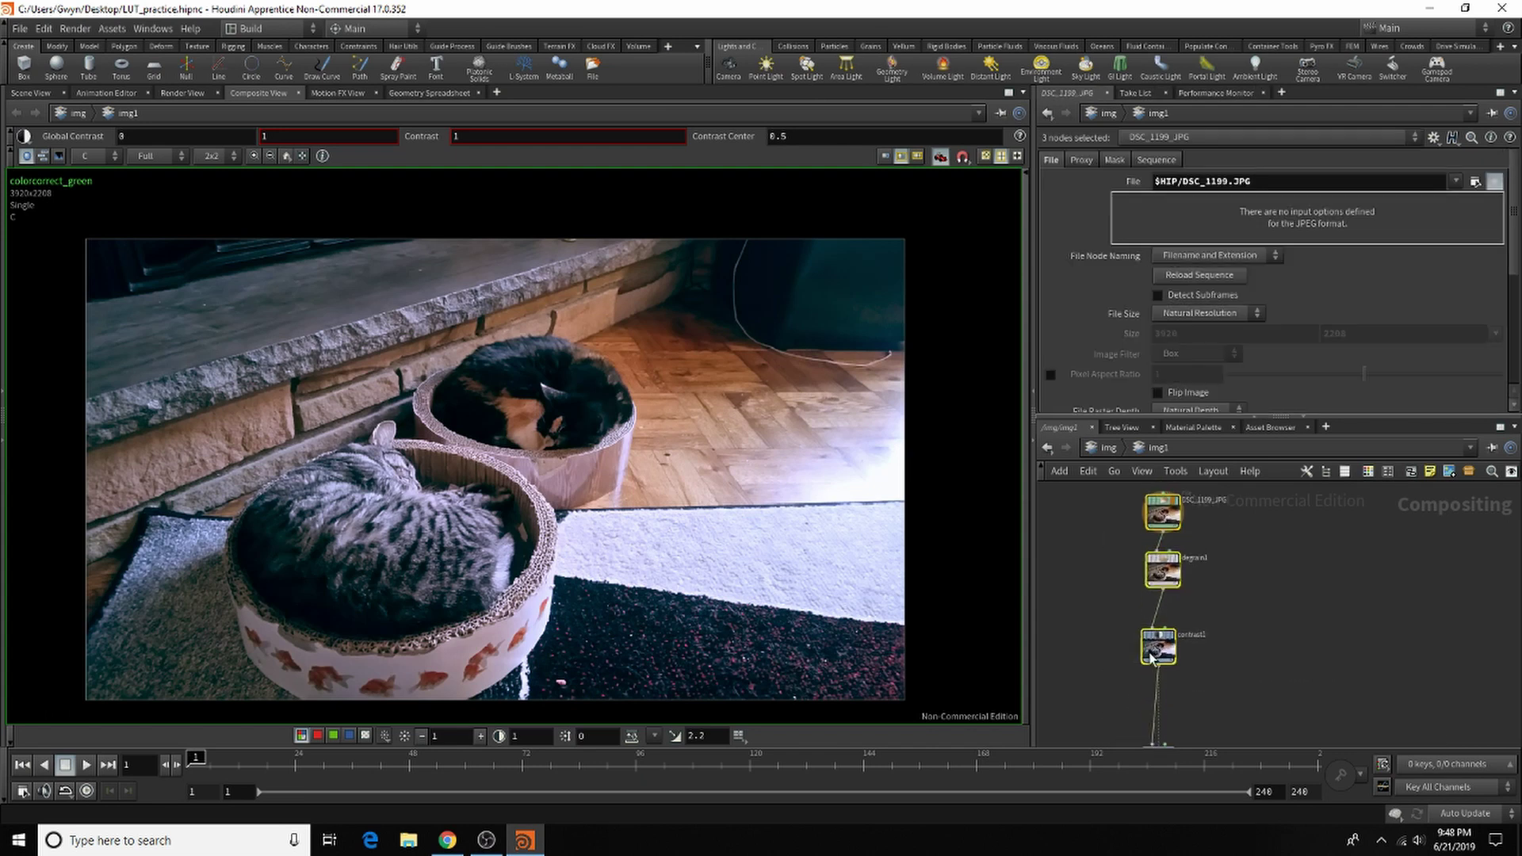
pyautogui.click(1231, 679)
pyautogui.press('Tab')
pyautogui.write('ga')
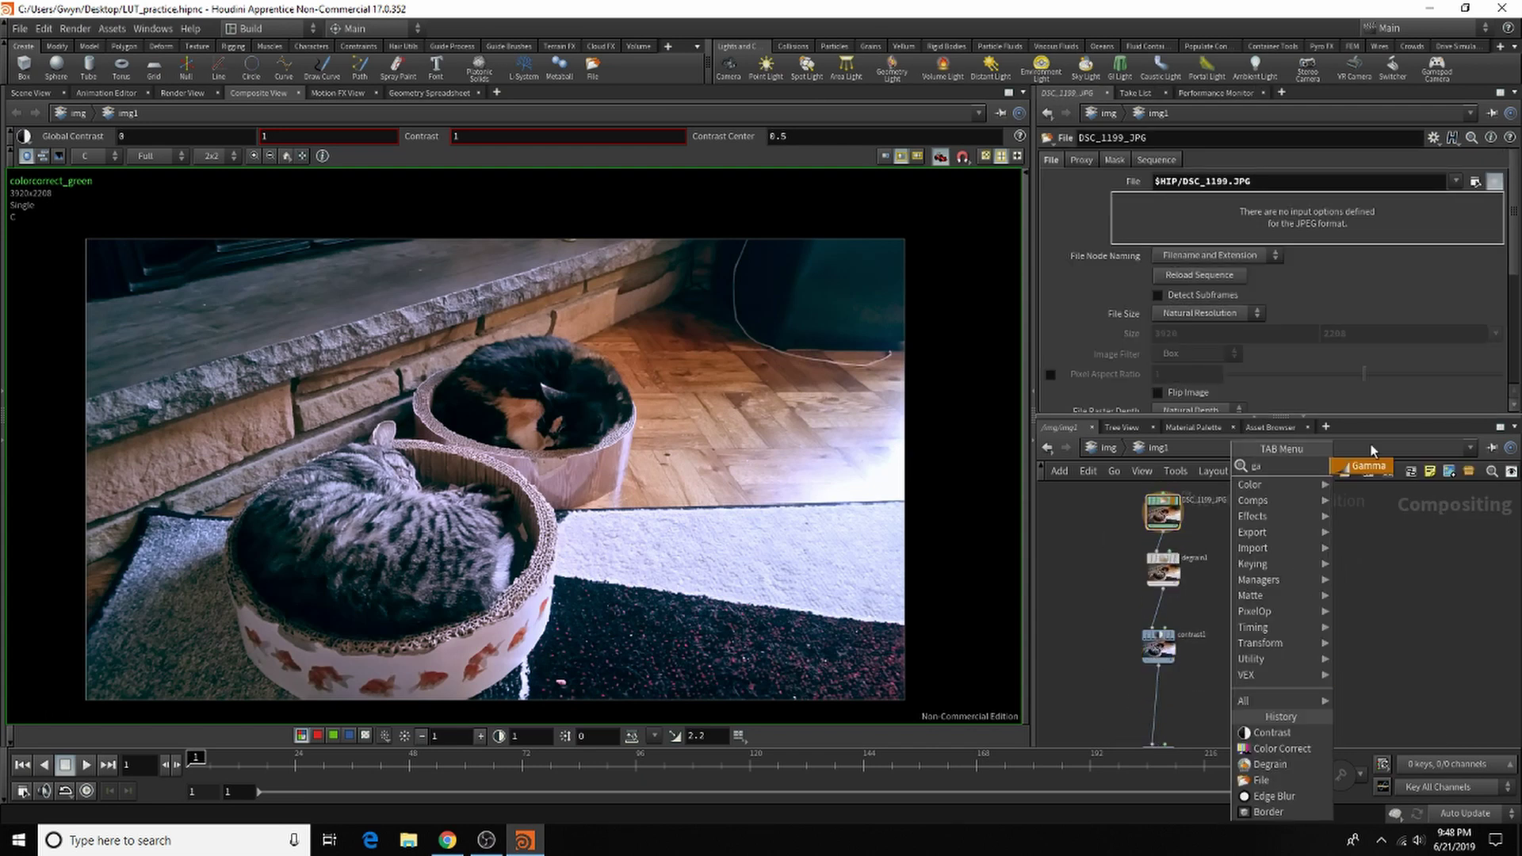
pyautogui.press('Return')
pyautogui.click(1190, 714)
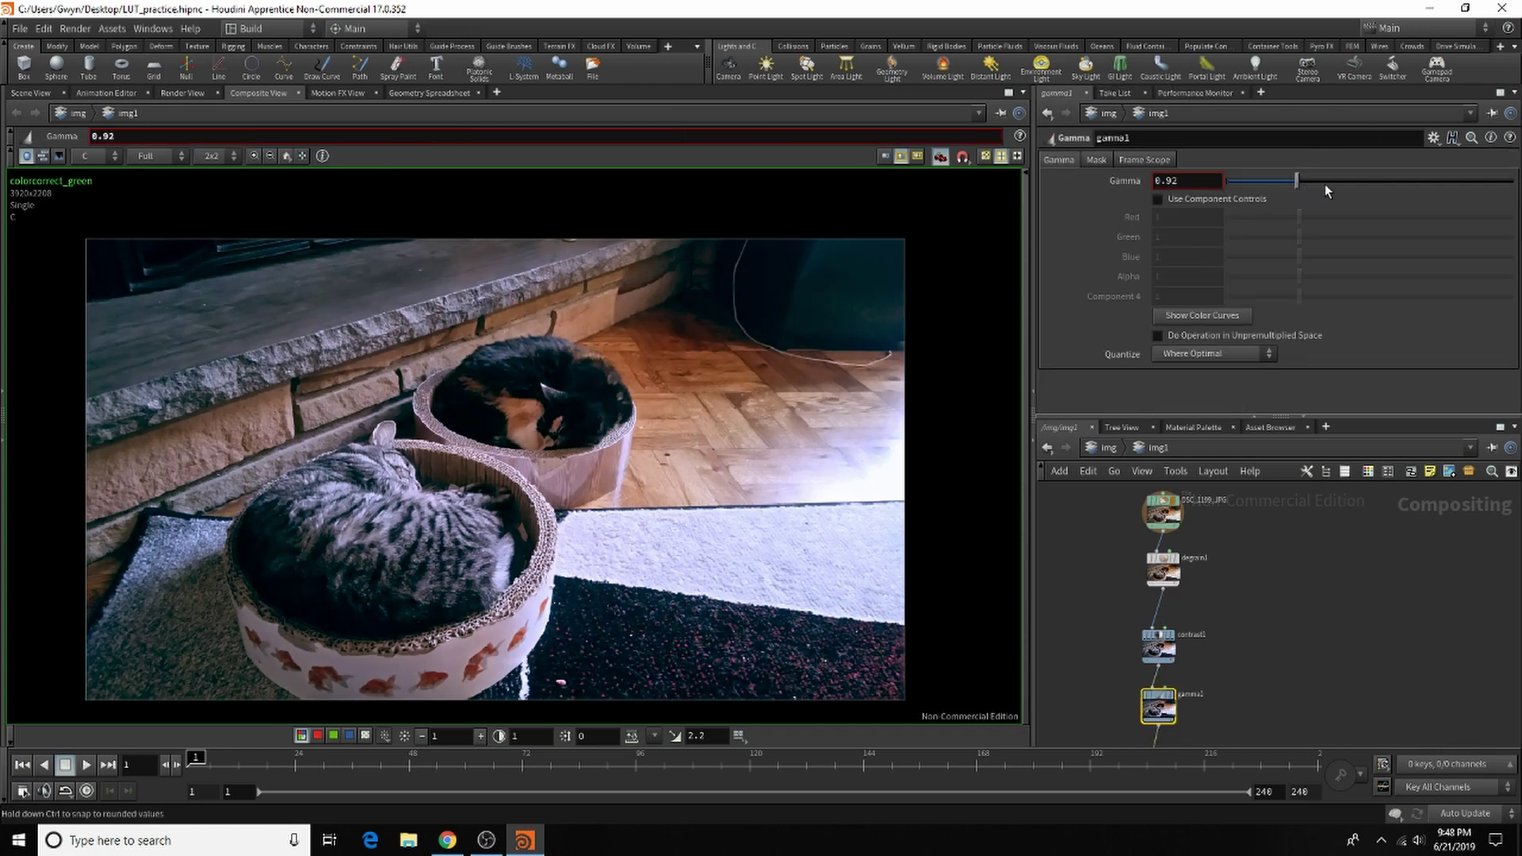
# Set gamma1's Gamma to 0.89 after trying 0.45, 0.12 and 0.78.
pyautogui.moveTo(1324, 184); pyautogui.dragTo(1286, 183)
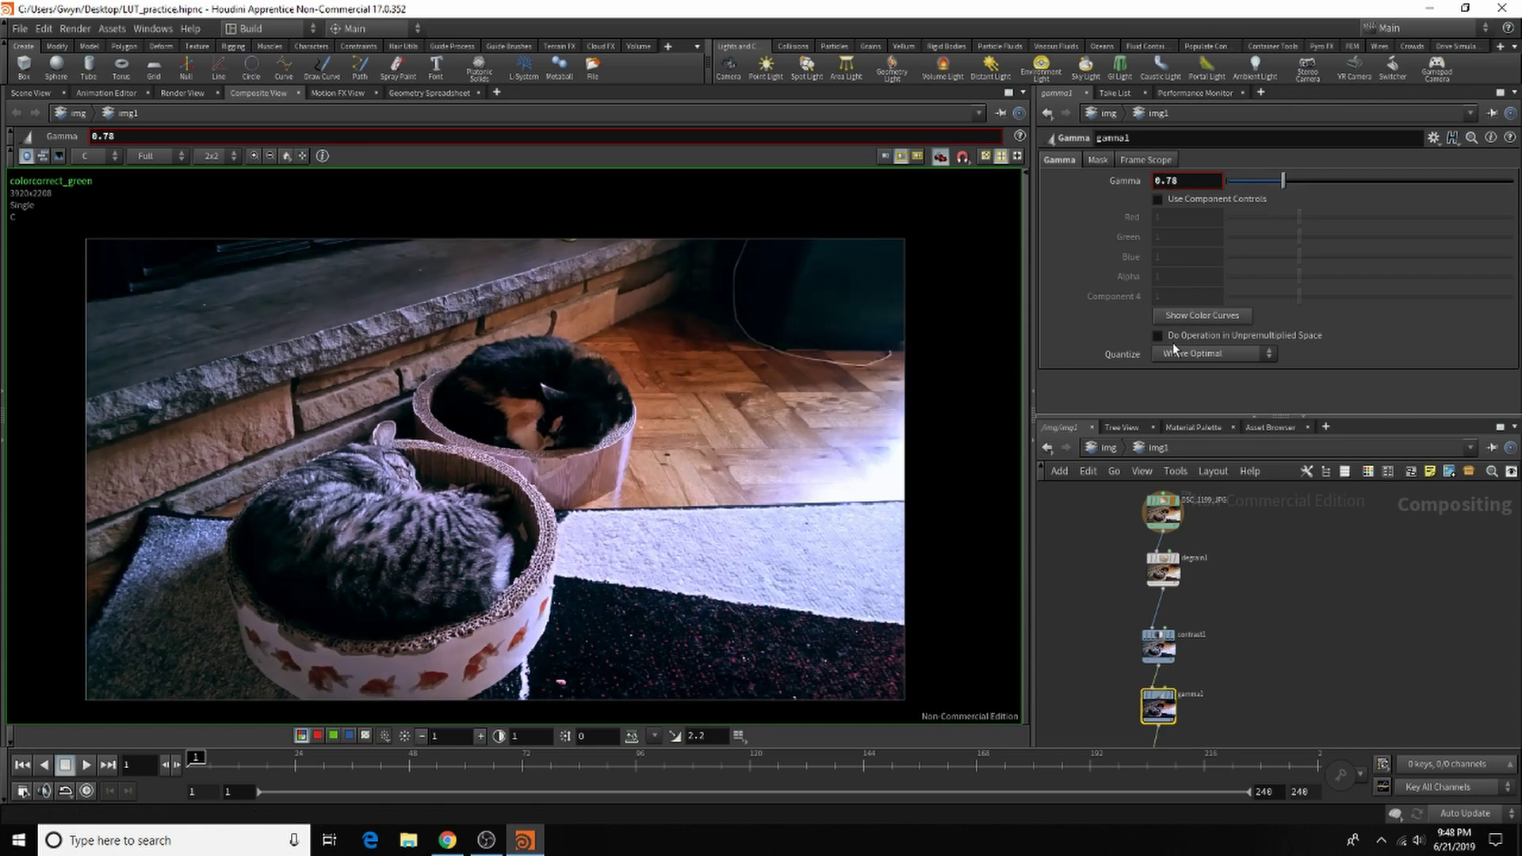
pyautogui.moveTo(1295, 183); pyautogui.dragTo(1298, 180)
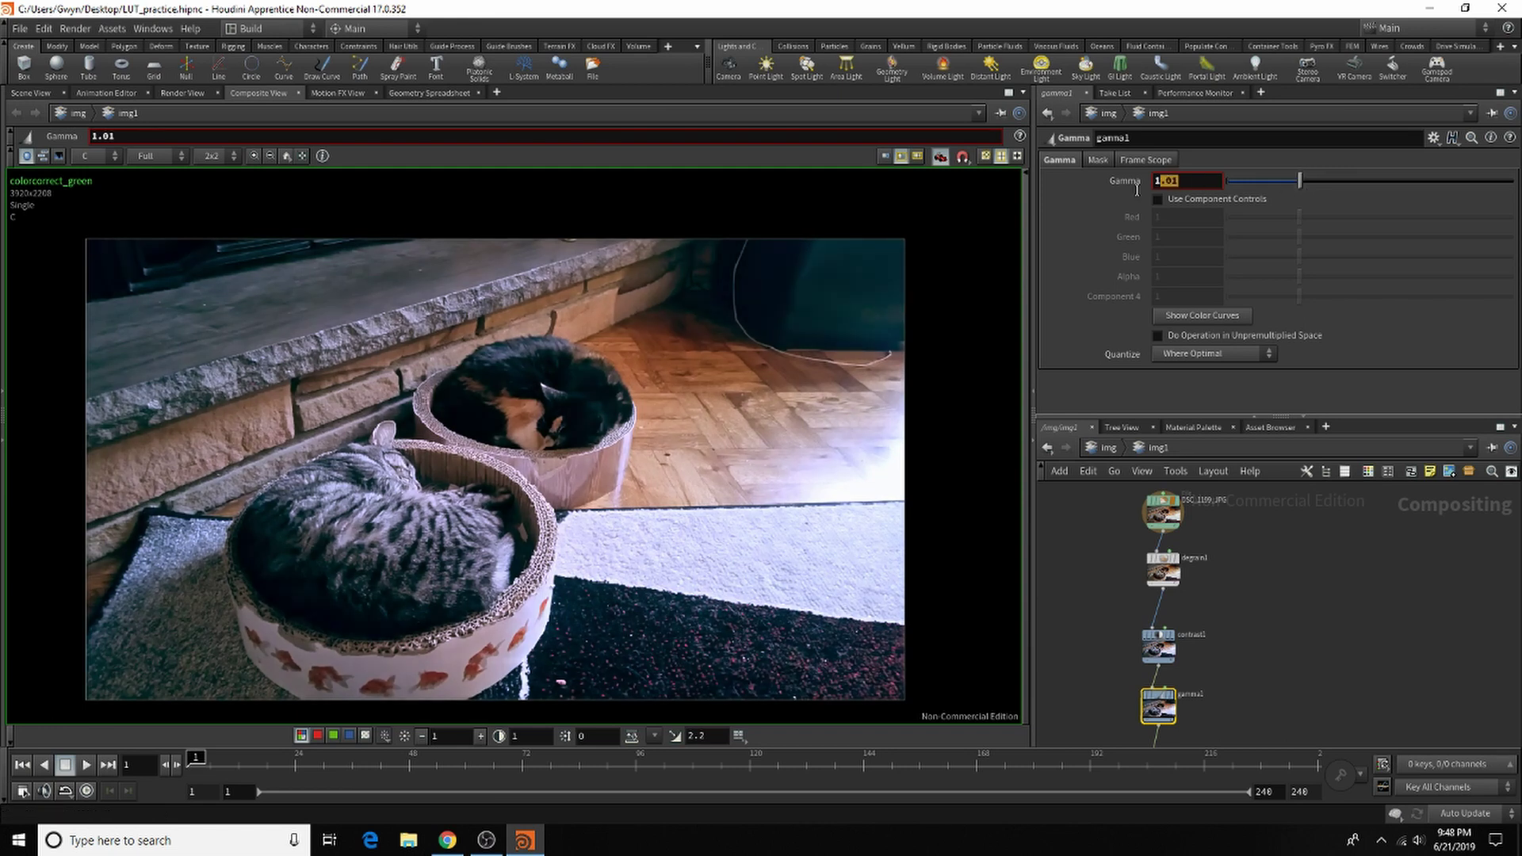
pyautogui.write('0.45')
pyautogui.press('Return')
pyautogui.moveTo(1195, 176); pyautogui.dragTo(1169, 199)
pyautogui.write('12')
pyautogui.press('Return')
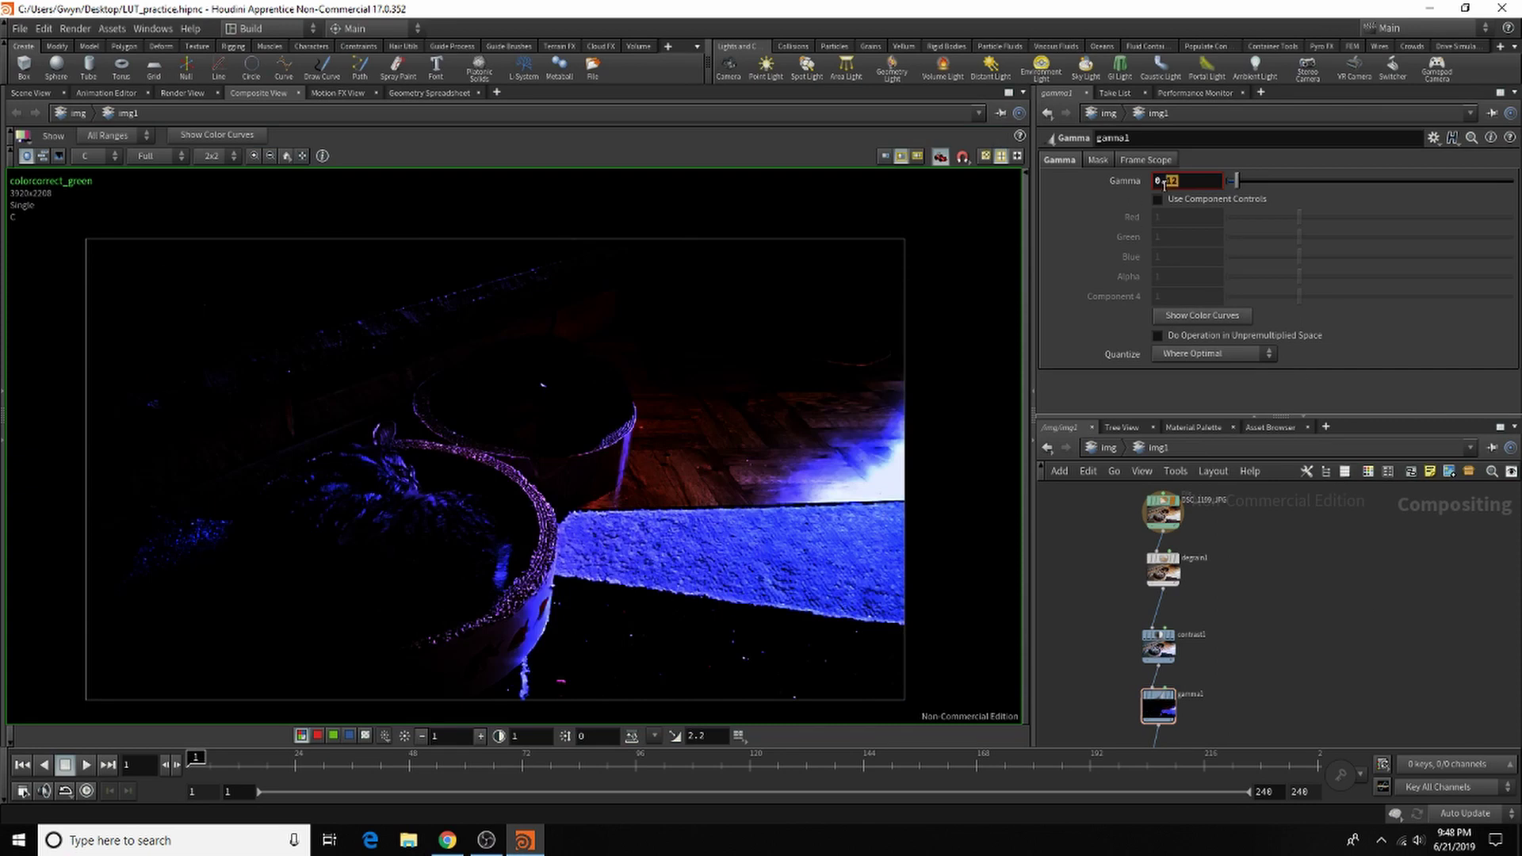
pyautogui.moveTo(1183, 182); pyautogui.dragTo(1164, 182)
pyautogui.write('78')
pyautogui.press('Return')
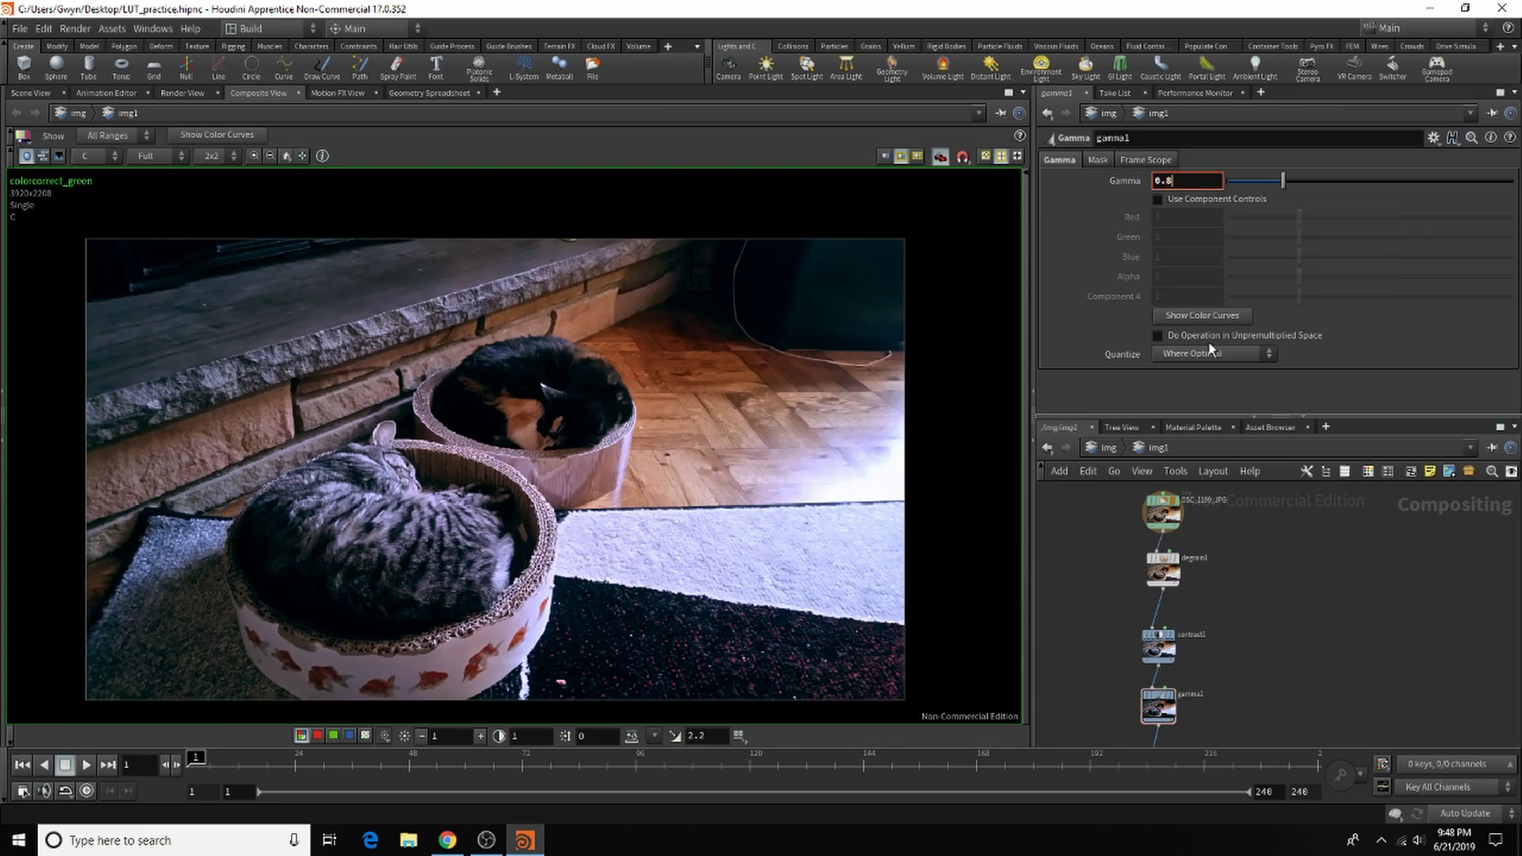
pyautogui.write('89')
pyautogui.press('Return')
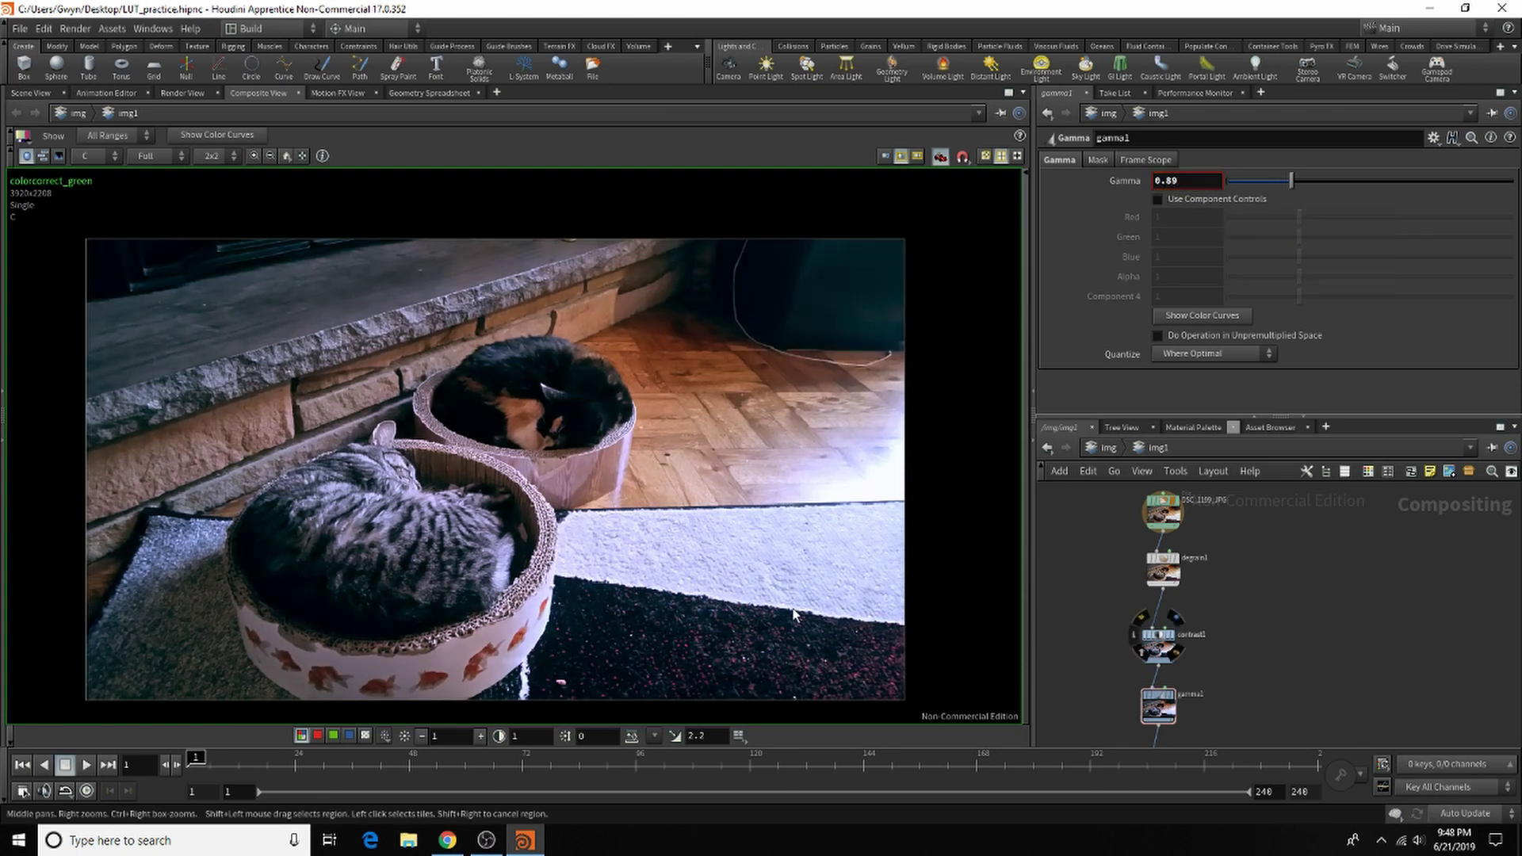
pyautogui.scroll(-3, 1173, 618)
pyautogui.scroll(8, 1269, 579)
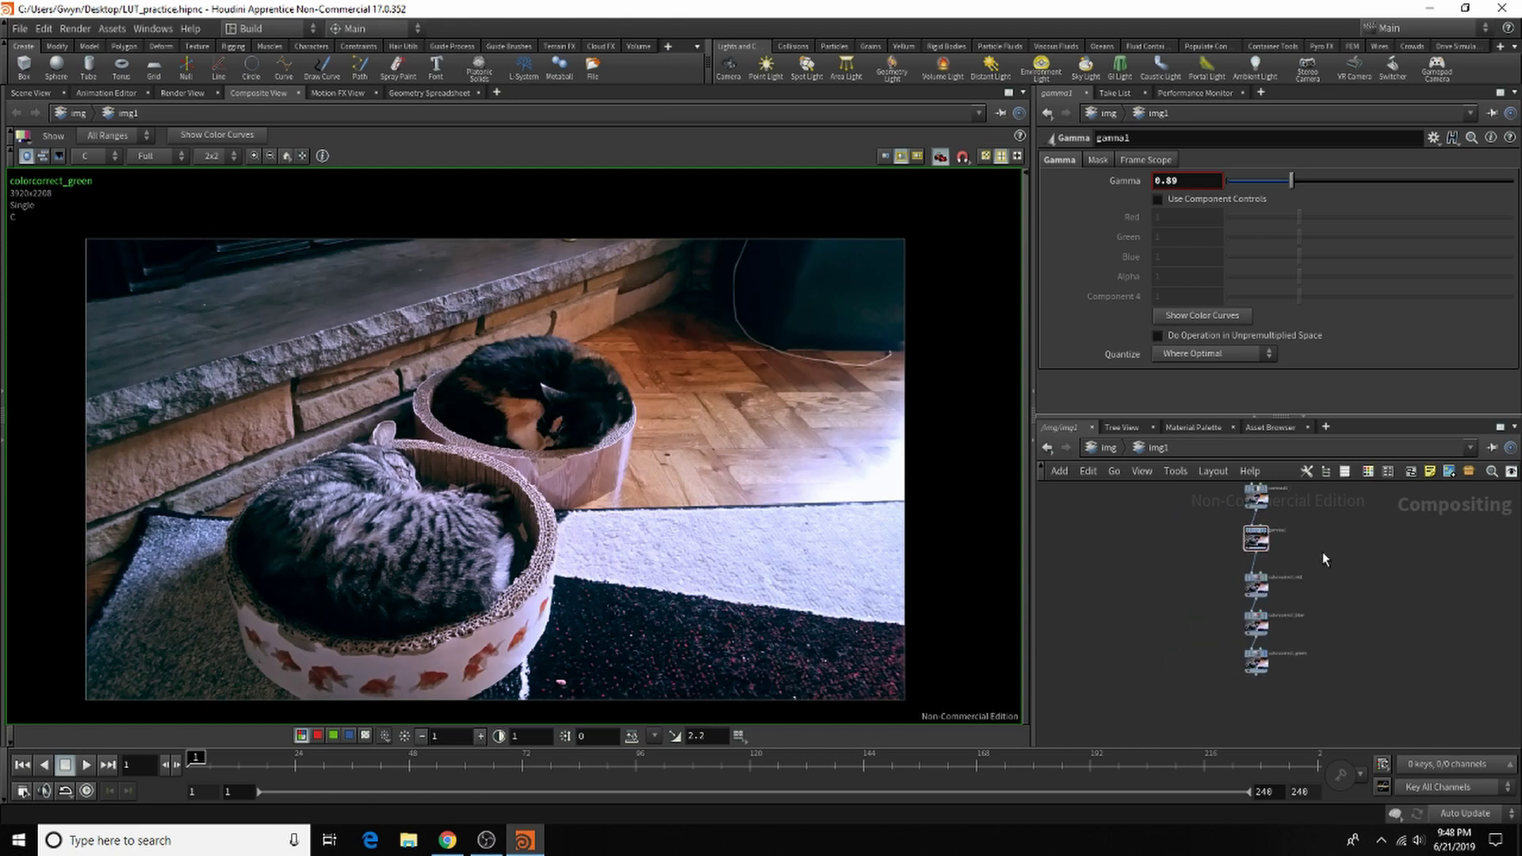
# Lower colorcorrect_red's Master Mult red to 0.837, then select colorcorrect_green.
pyautogui.click(1221, 619)
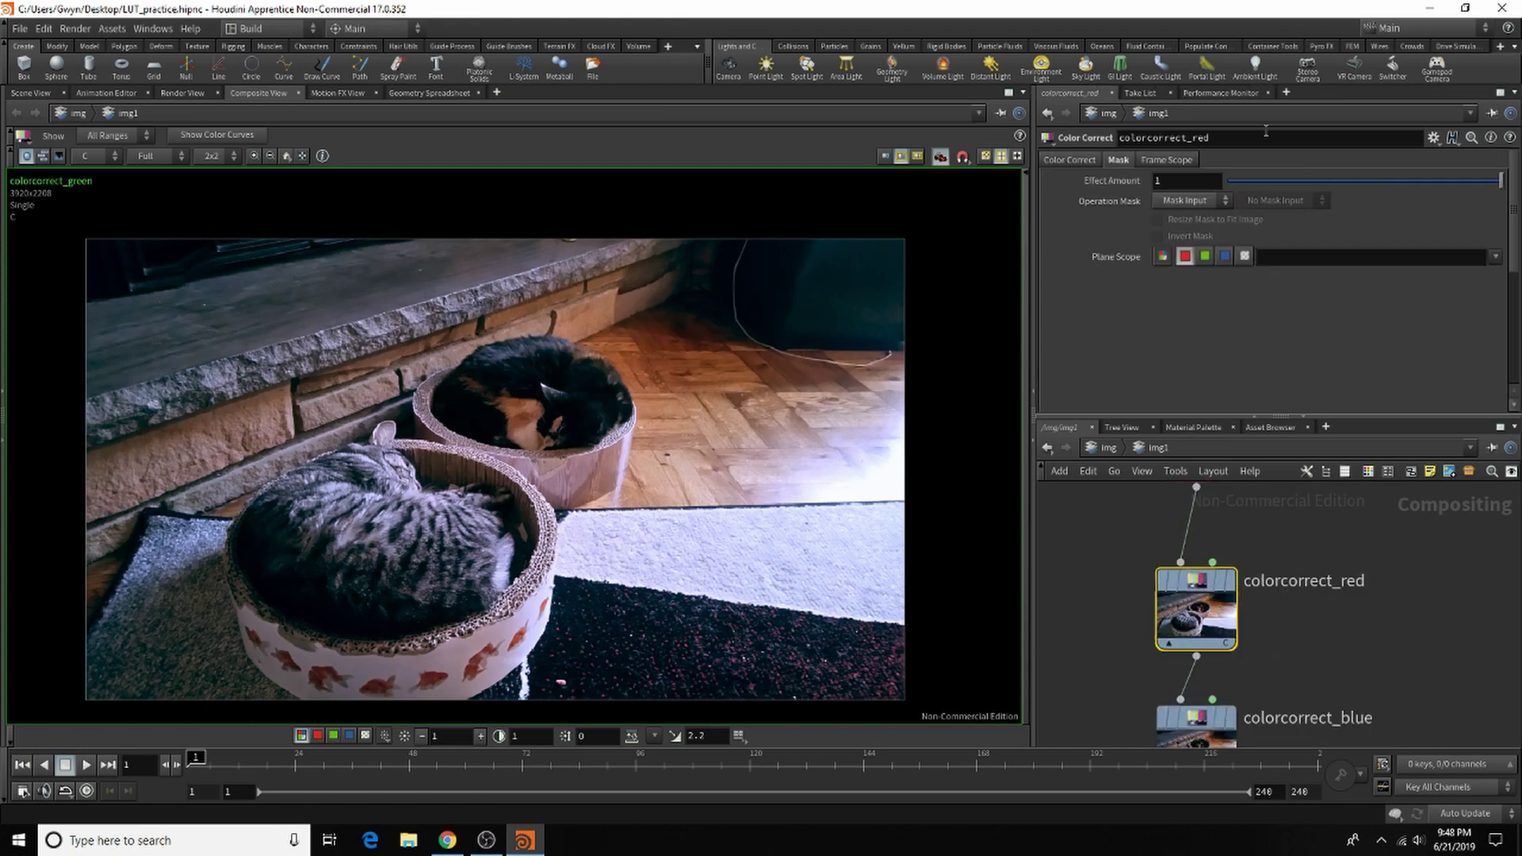
pyautogui.click(1055, 159)
pyautogui.click(1177, 230)
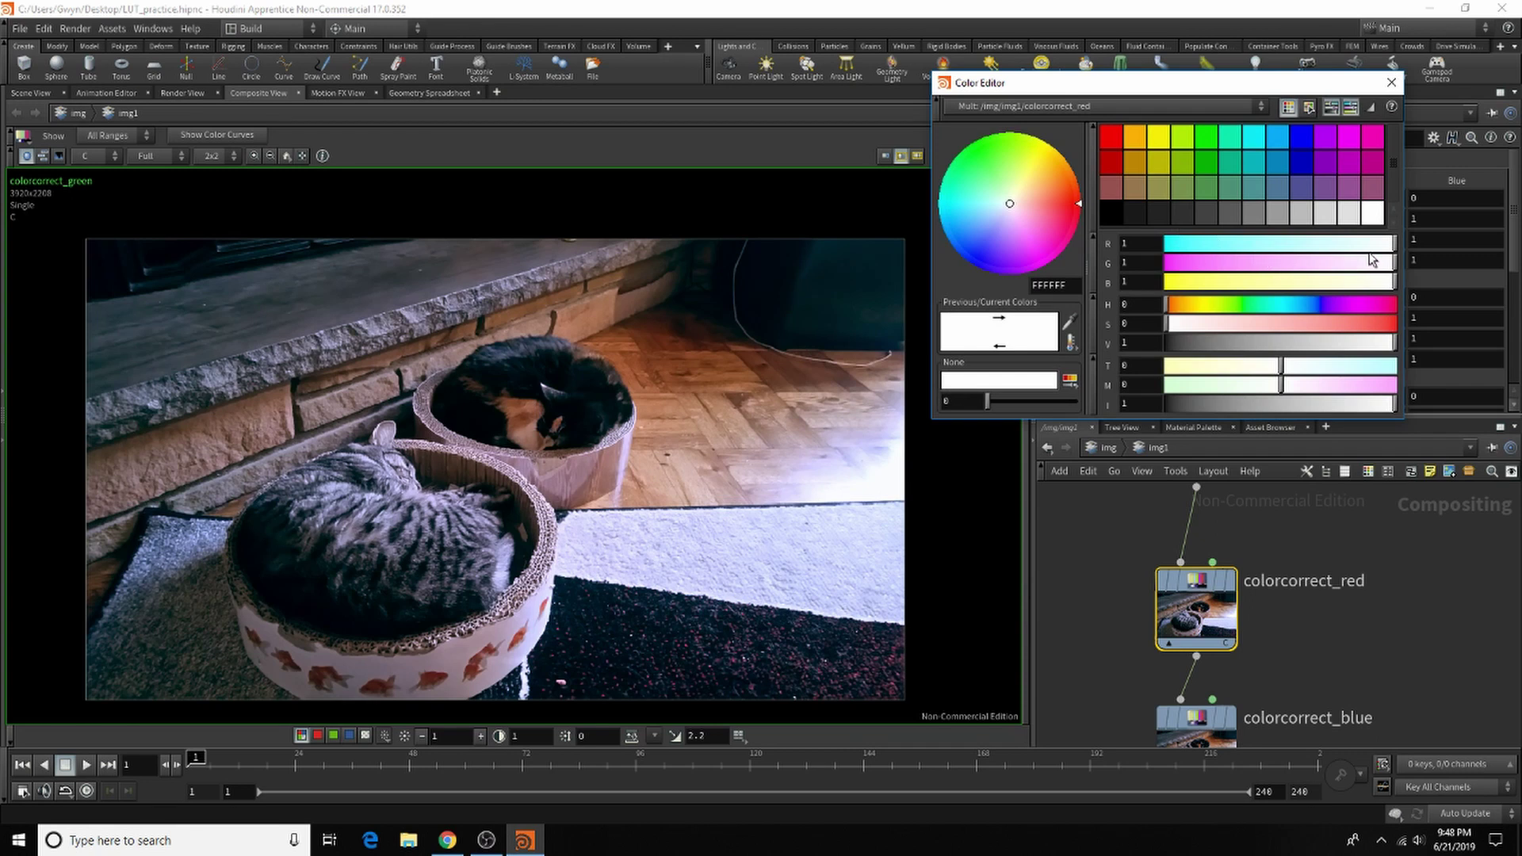
pyautogui.moveTo(1371, 258); pyautogui.dragTo(1361, 260)
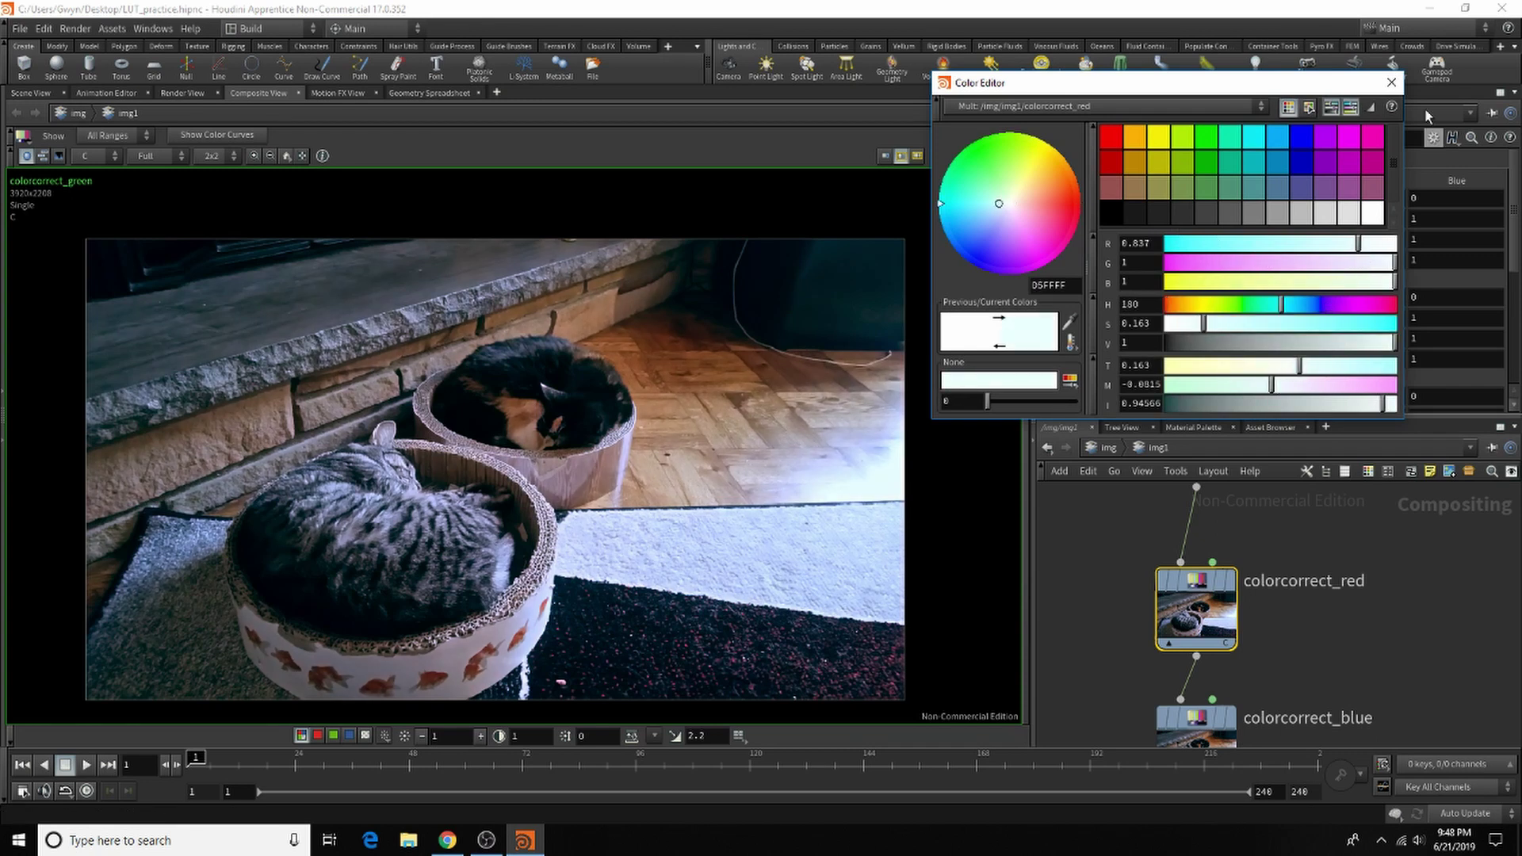
pyautogui.click(1392, 82)
pyautogui.scroll(-2, 1237, 634)
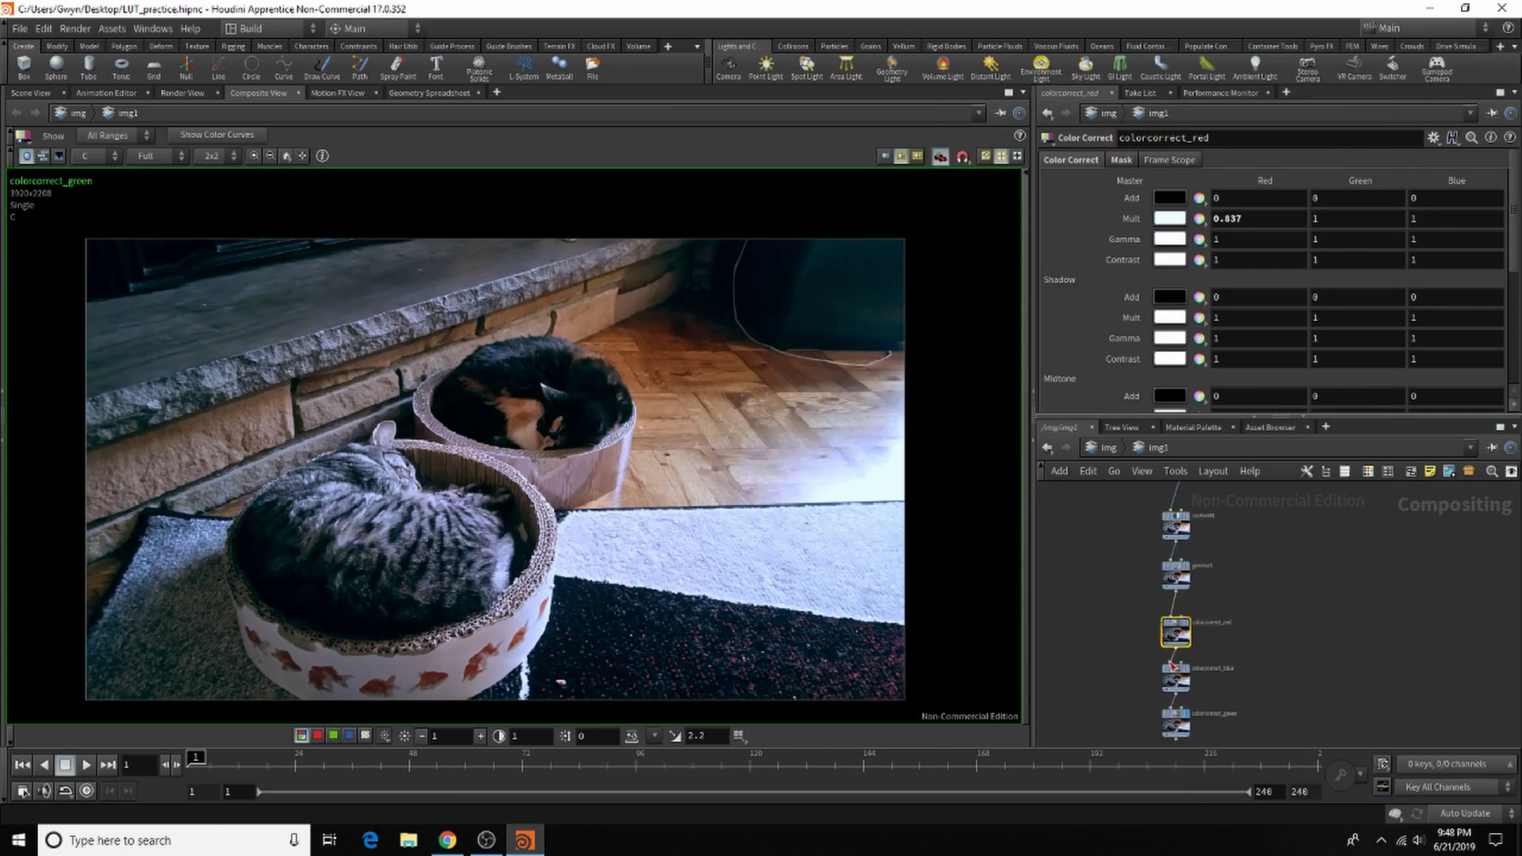
pyautogui.click(1185, 714)
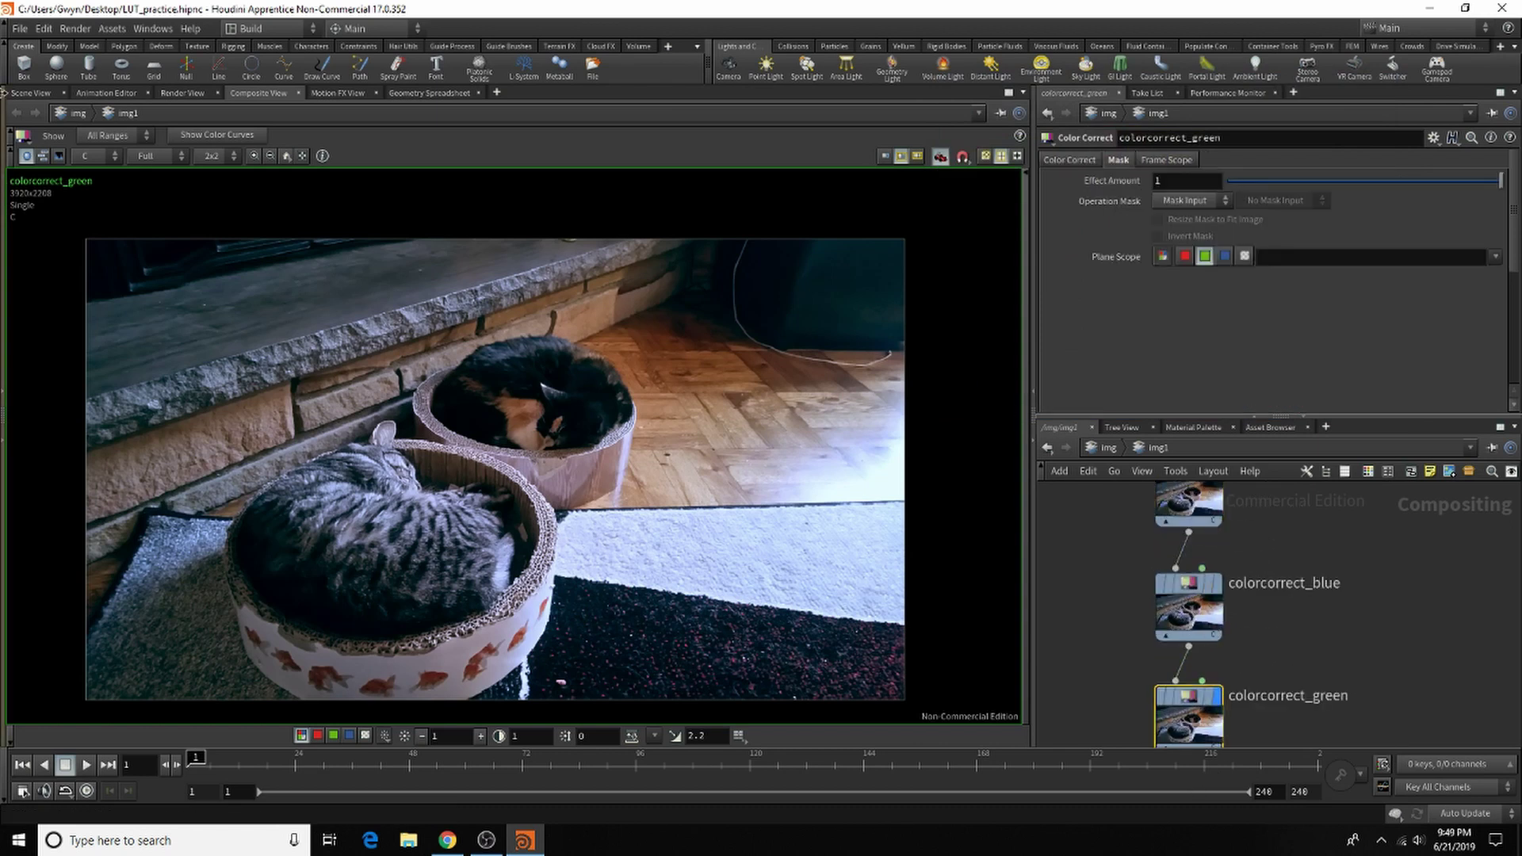
# Open colorcorrect_green's colour curves in an enlarged window showing the Highlight range.
pyautogui.click(242, 135)
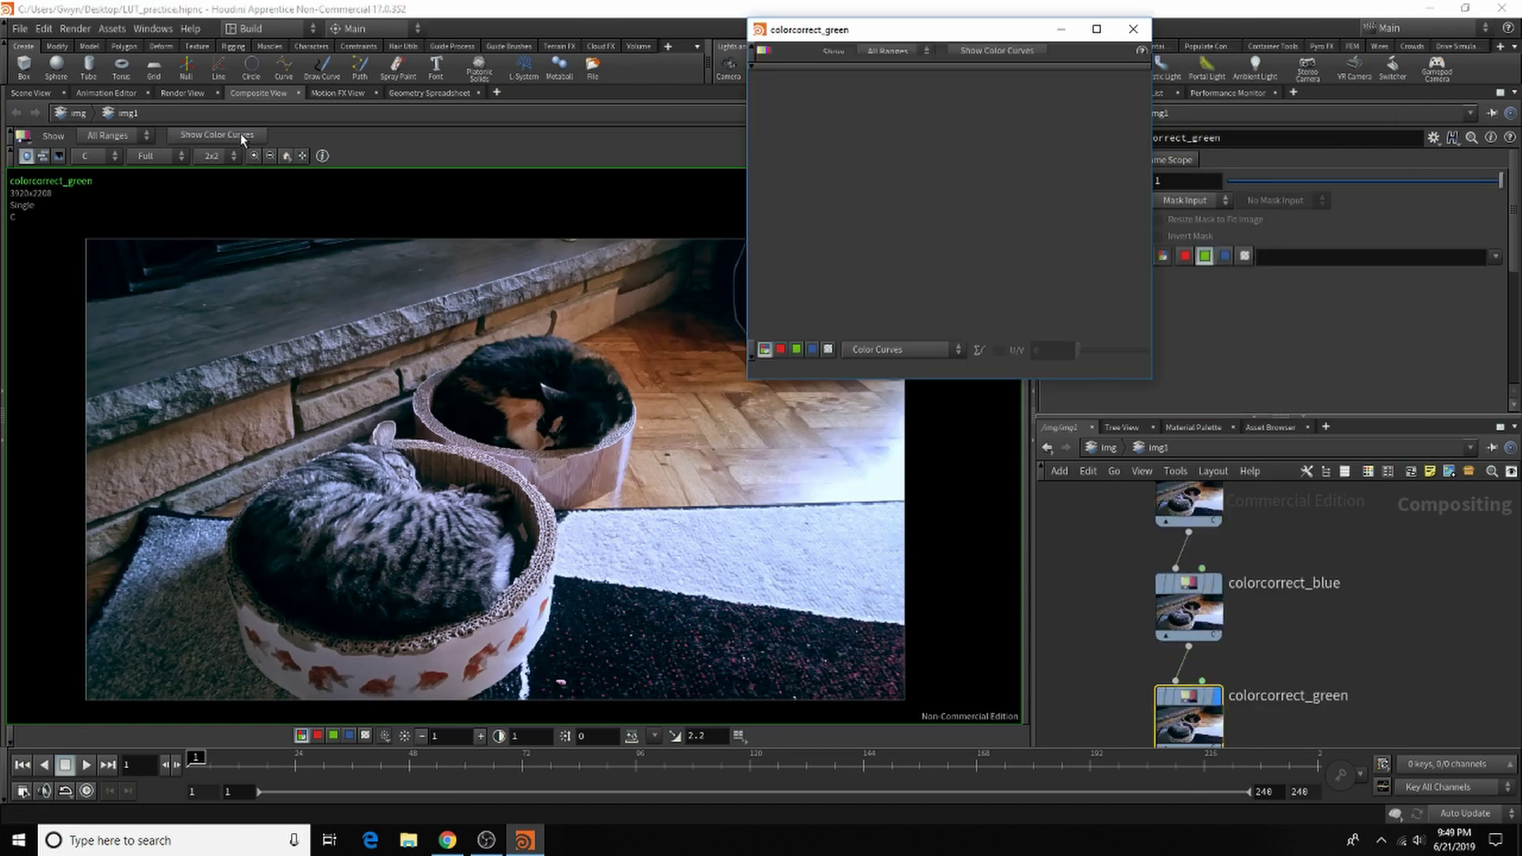
pyautogui.moveTo(932, 36); pyautogui.dragTo(358, 121)
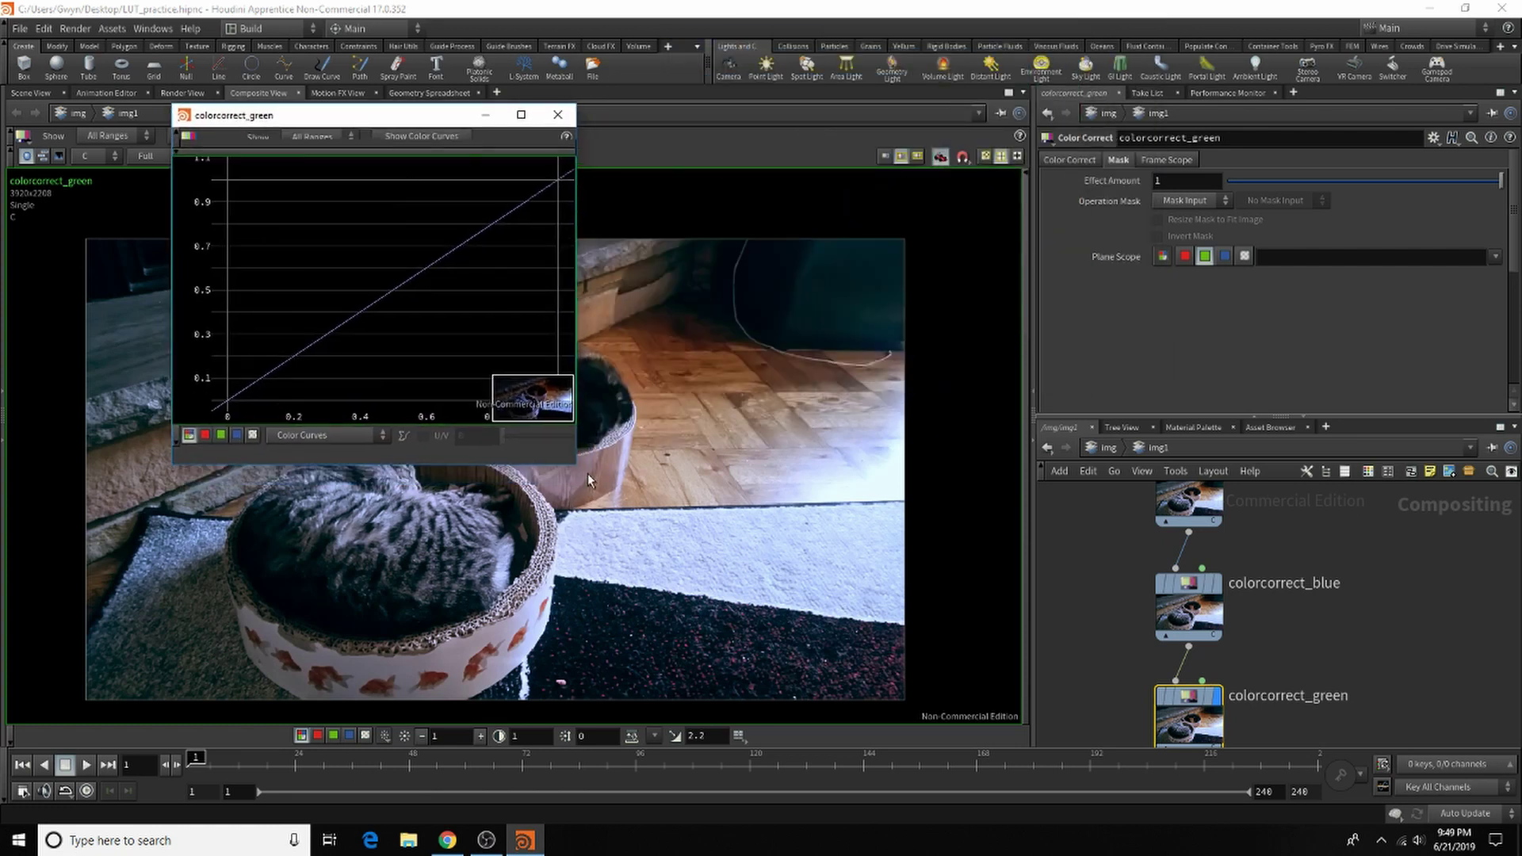
pyautogui.moveTo(572, 464); pyautogui.dragTo(911, 464)
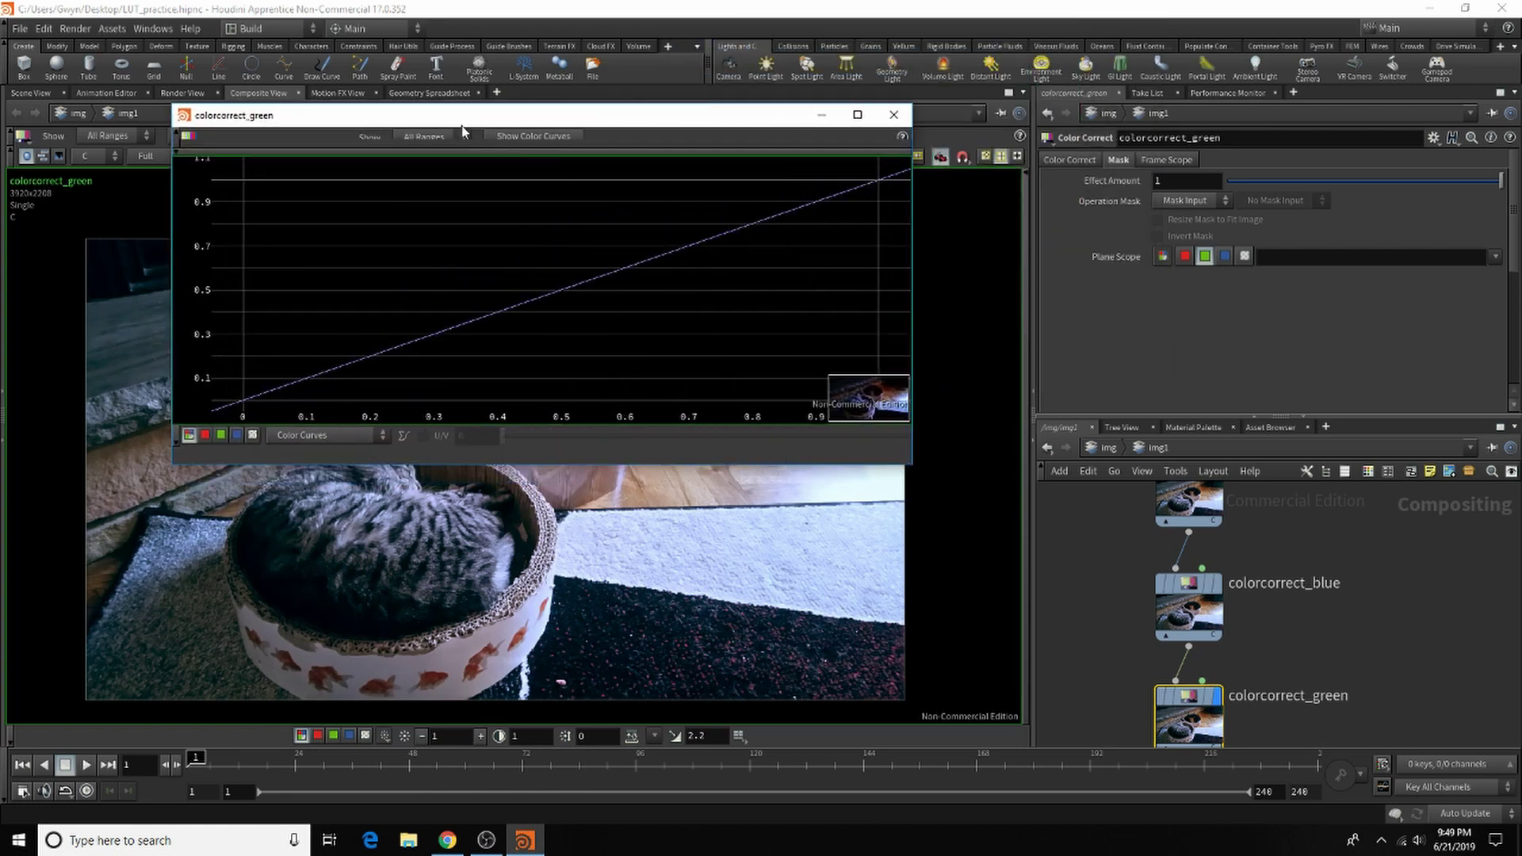
pyautogui.click(448, 135)
pyautogui.click(428, 202)
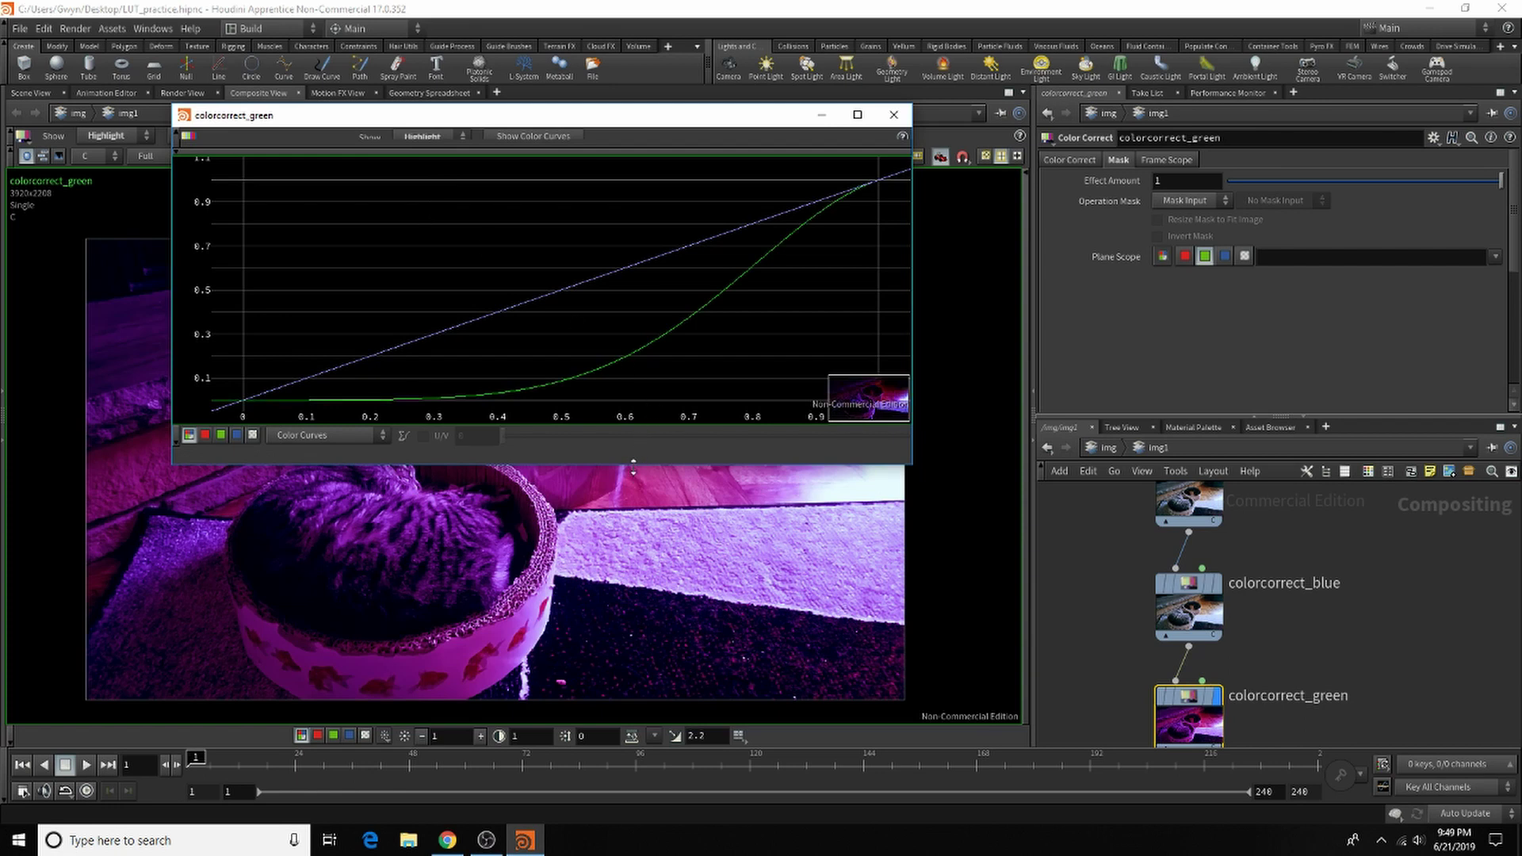
pyautogui.moveTo(636, 470); pyautogui.dragTo(638, 630)
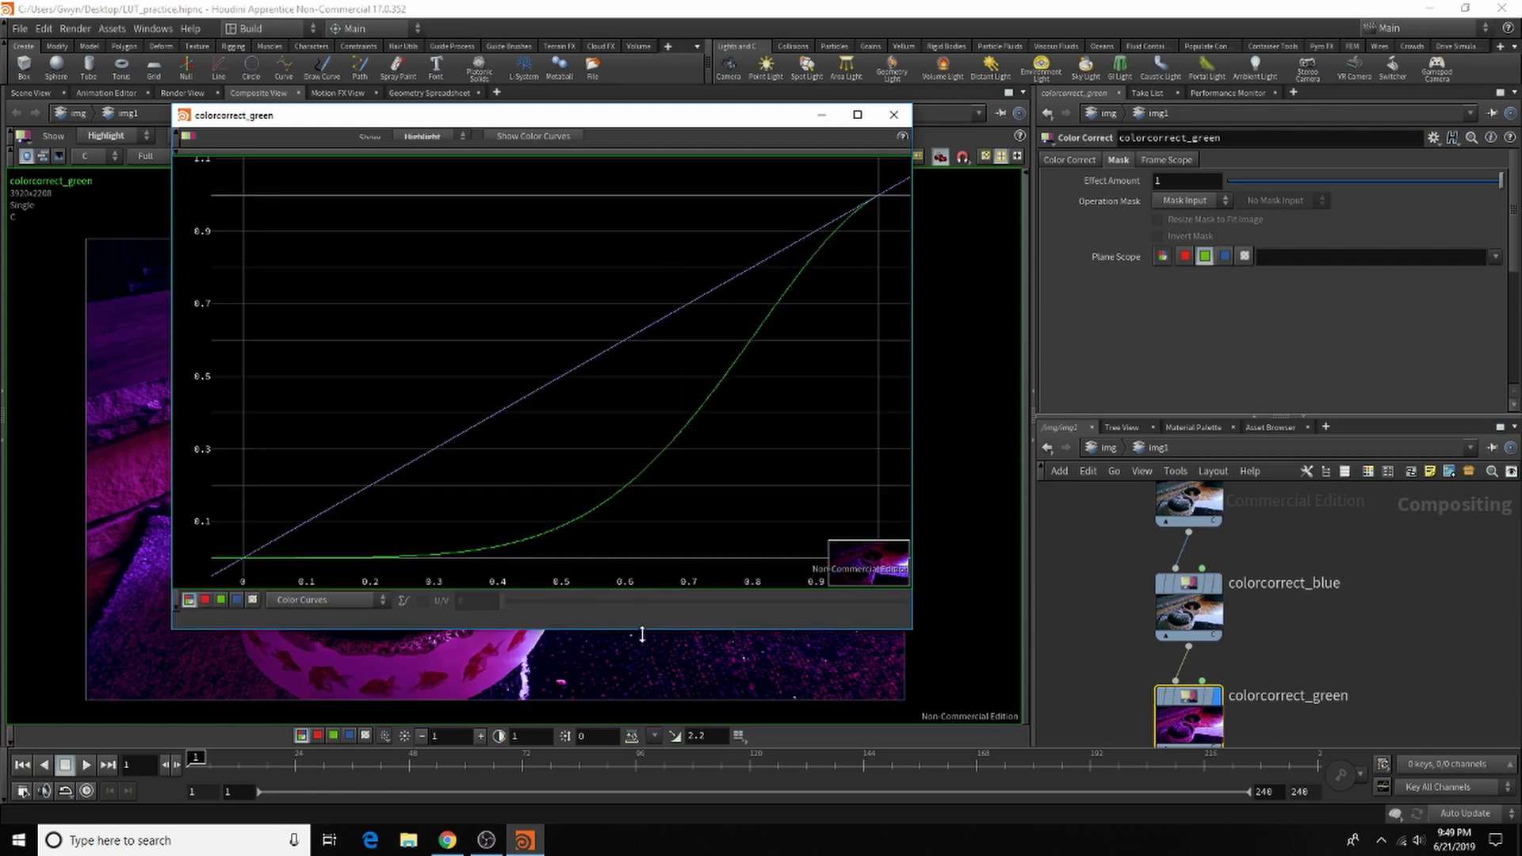
pyautogui.moveTo(593, 119); pyautogui.dragTo(946, 12)
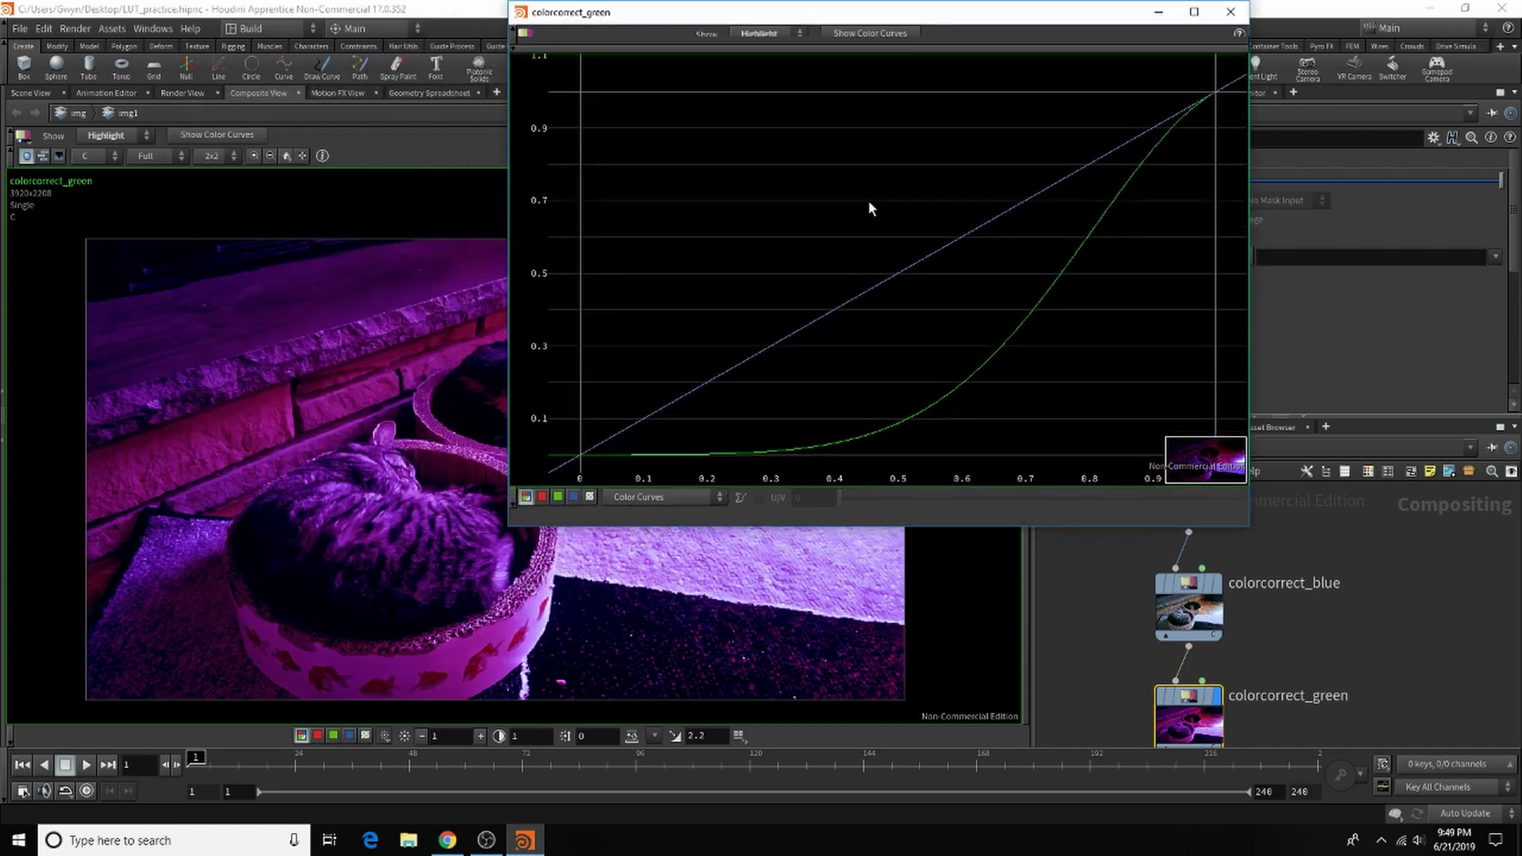
# Switch the curves view to Midtone, then Shadow, and close the curves window.
pyautogui.click(763, 34)
pyautogui.click(769, 83)
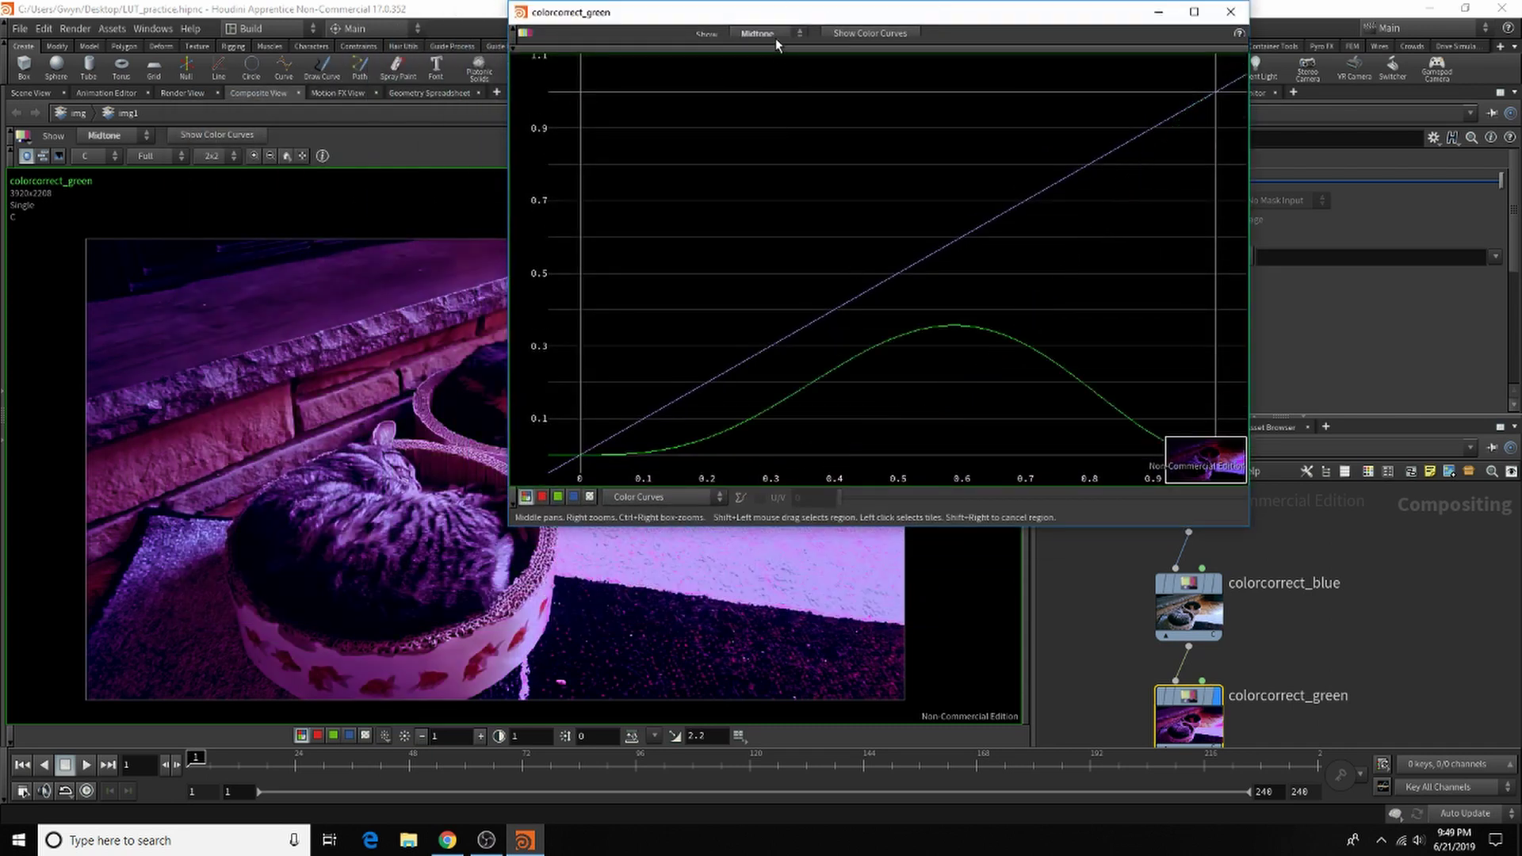
pyautogui.click(771, 32)
pyautogui.click(771, 67)
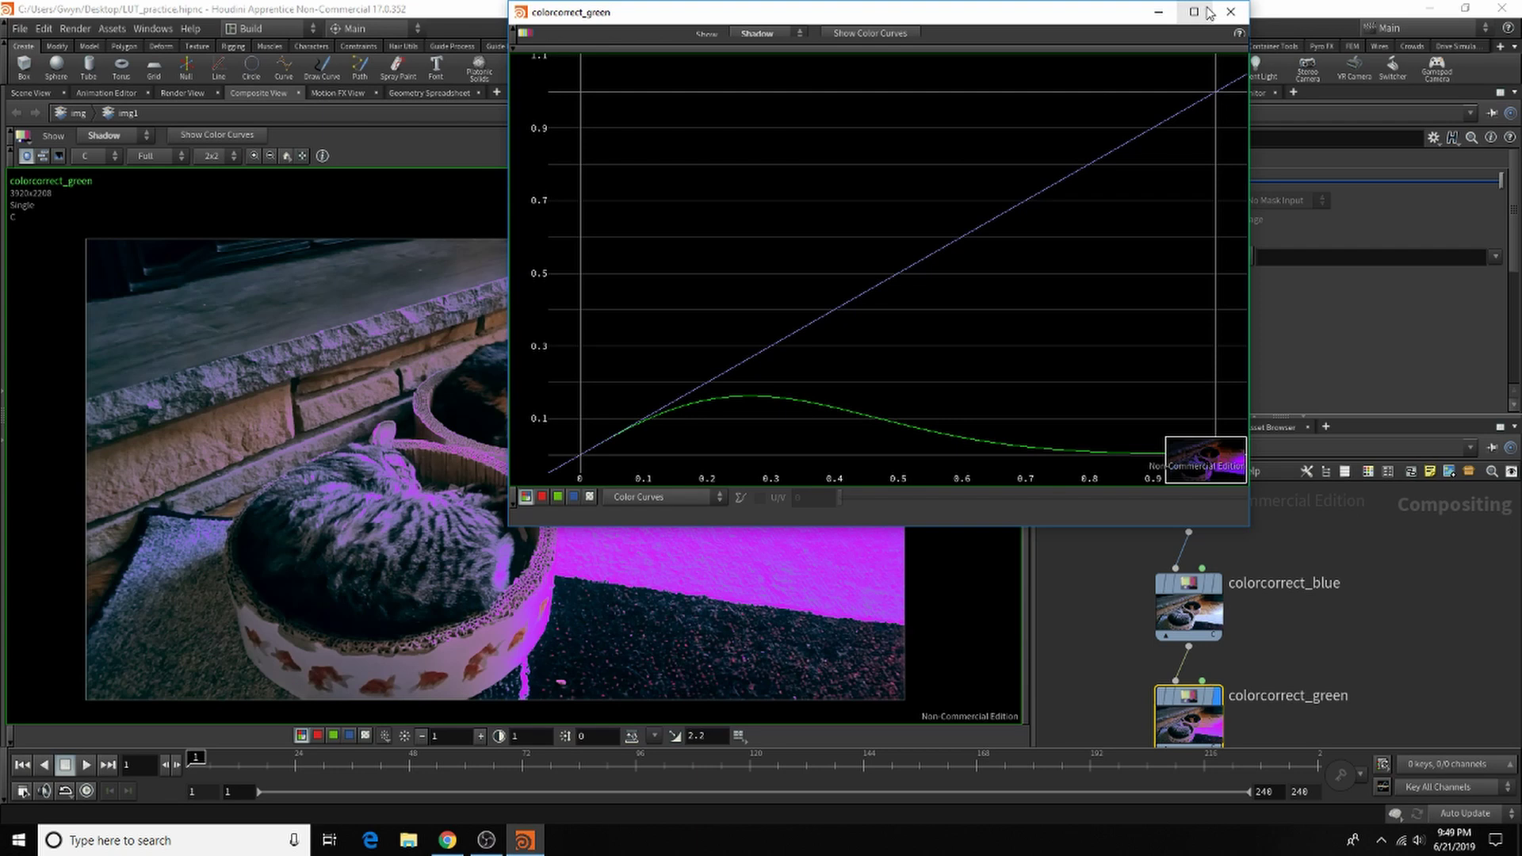
pyautogui.click(1231, 11)
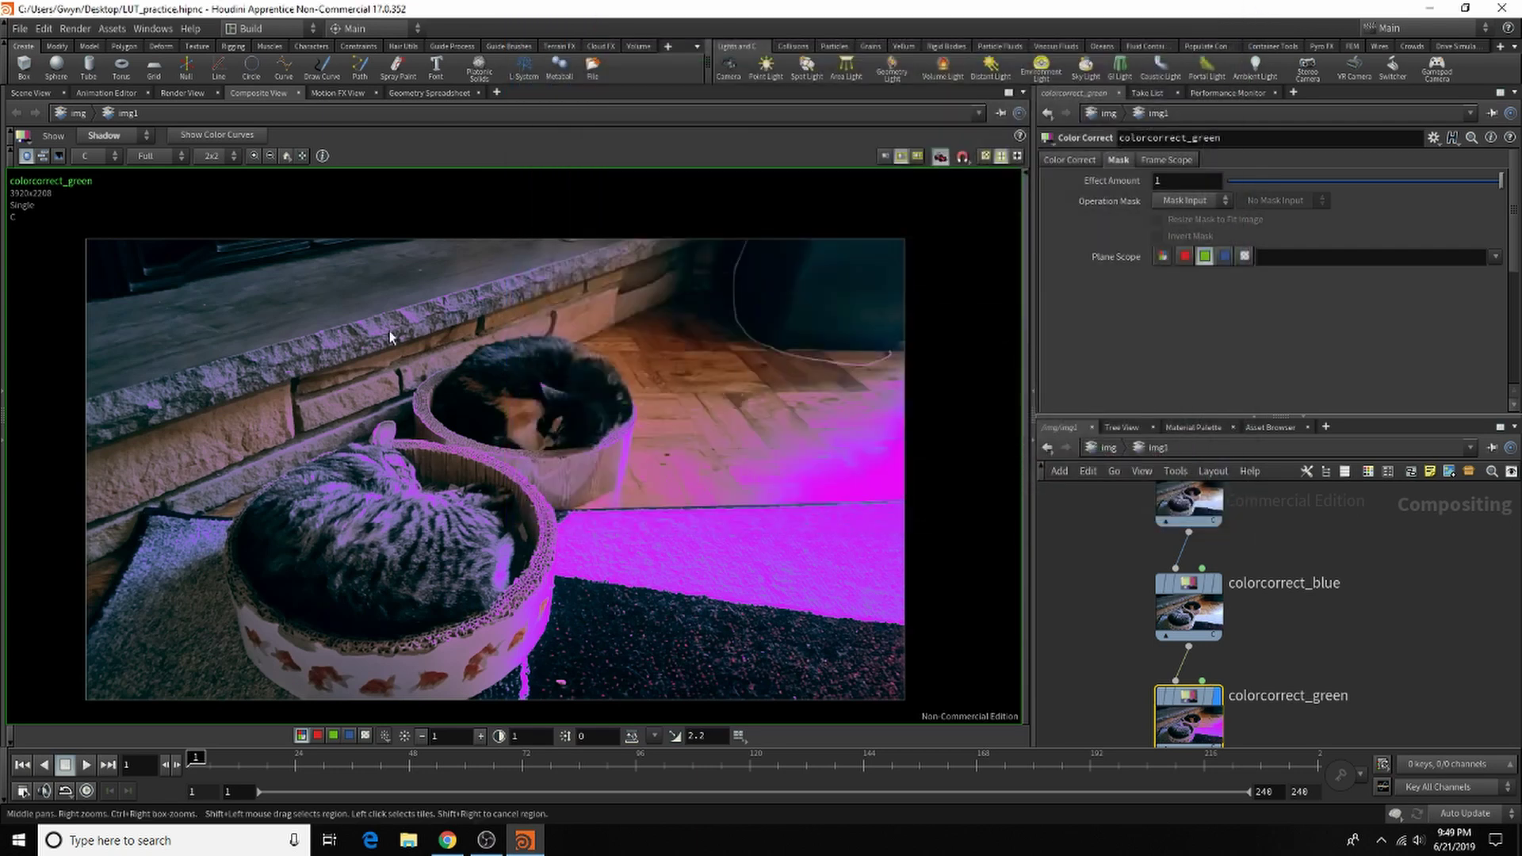
# Show all tonal ranges again and lower colorcorrect_green's Master Mult blue to 0.772.
pyautogui.click(103, 135)
pyautogui.click(105, 152)
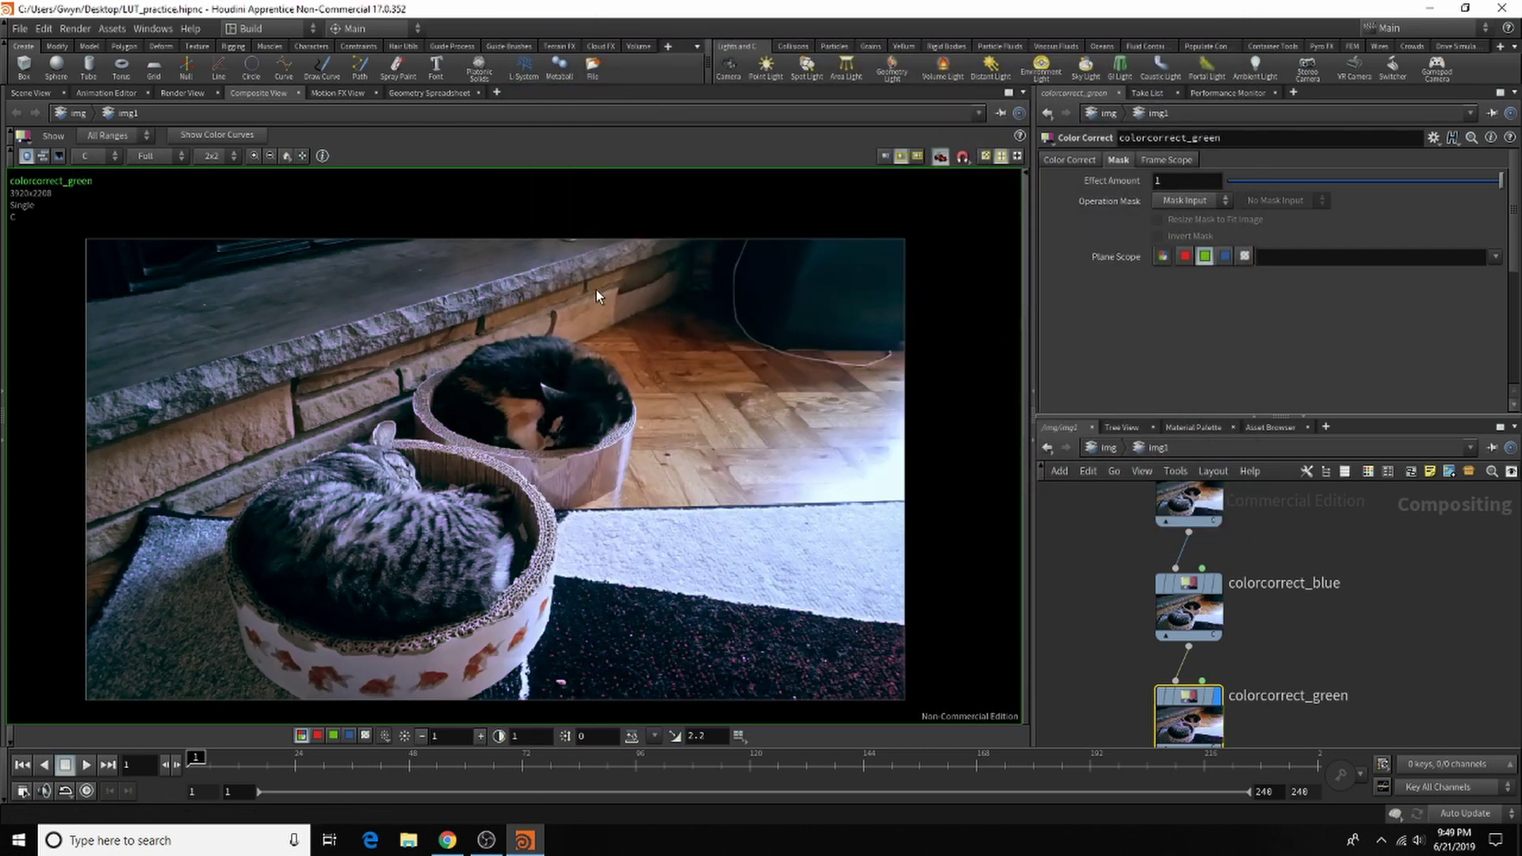
pyautogui.press('f')
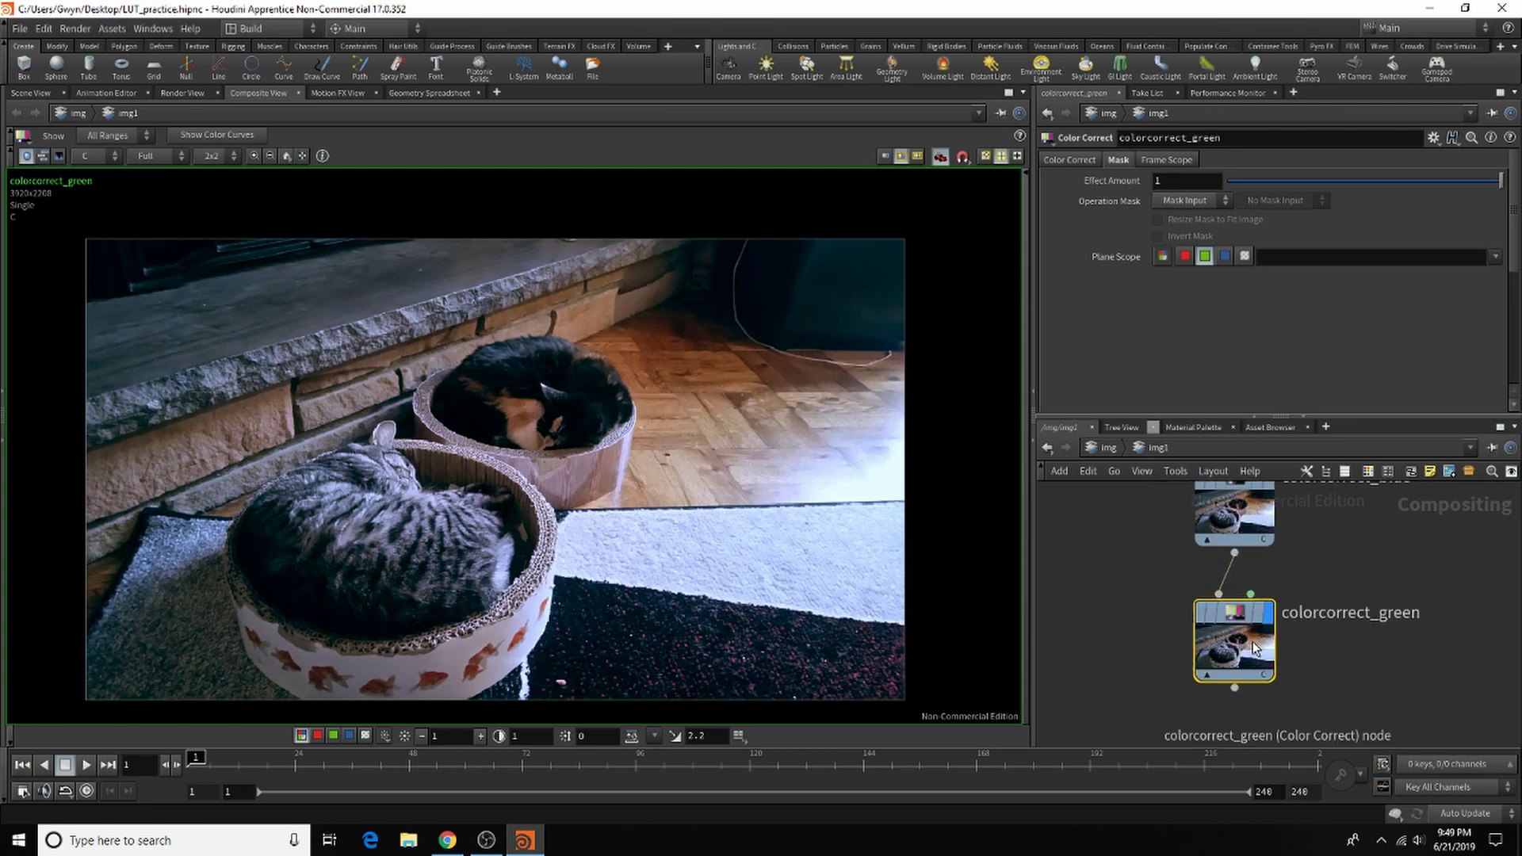
pyautogui.click(1083, 162)
pyautogui.click(1167, 229)
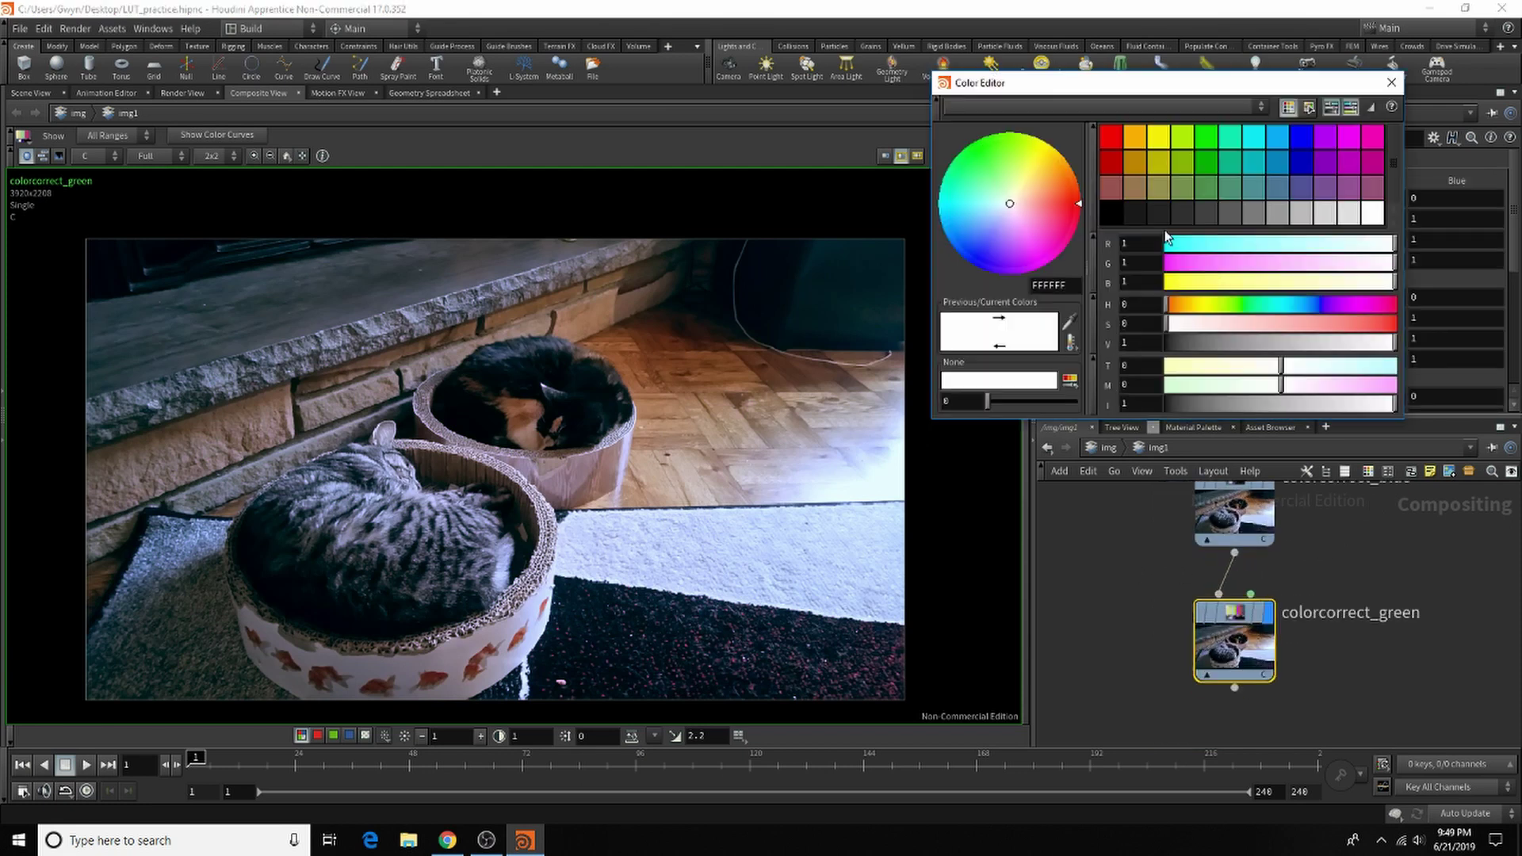
pyautogui.click(1344, 281)
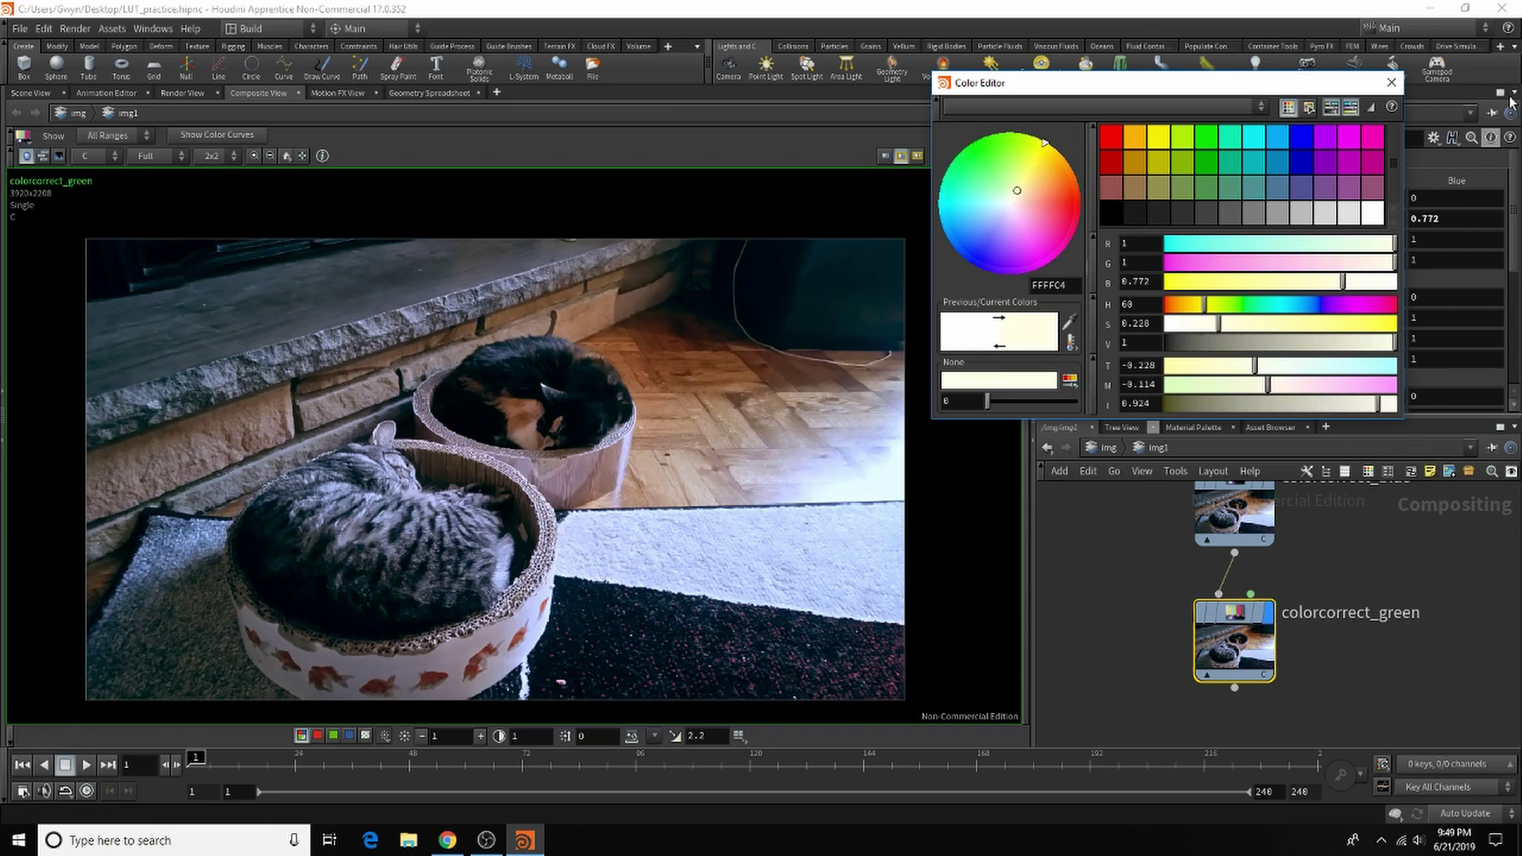
pyautogui.click(1391, 83)
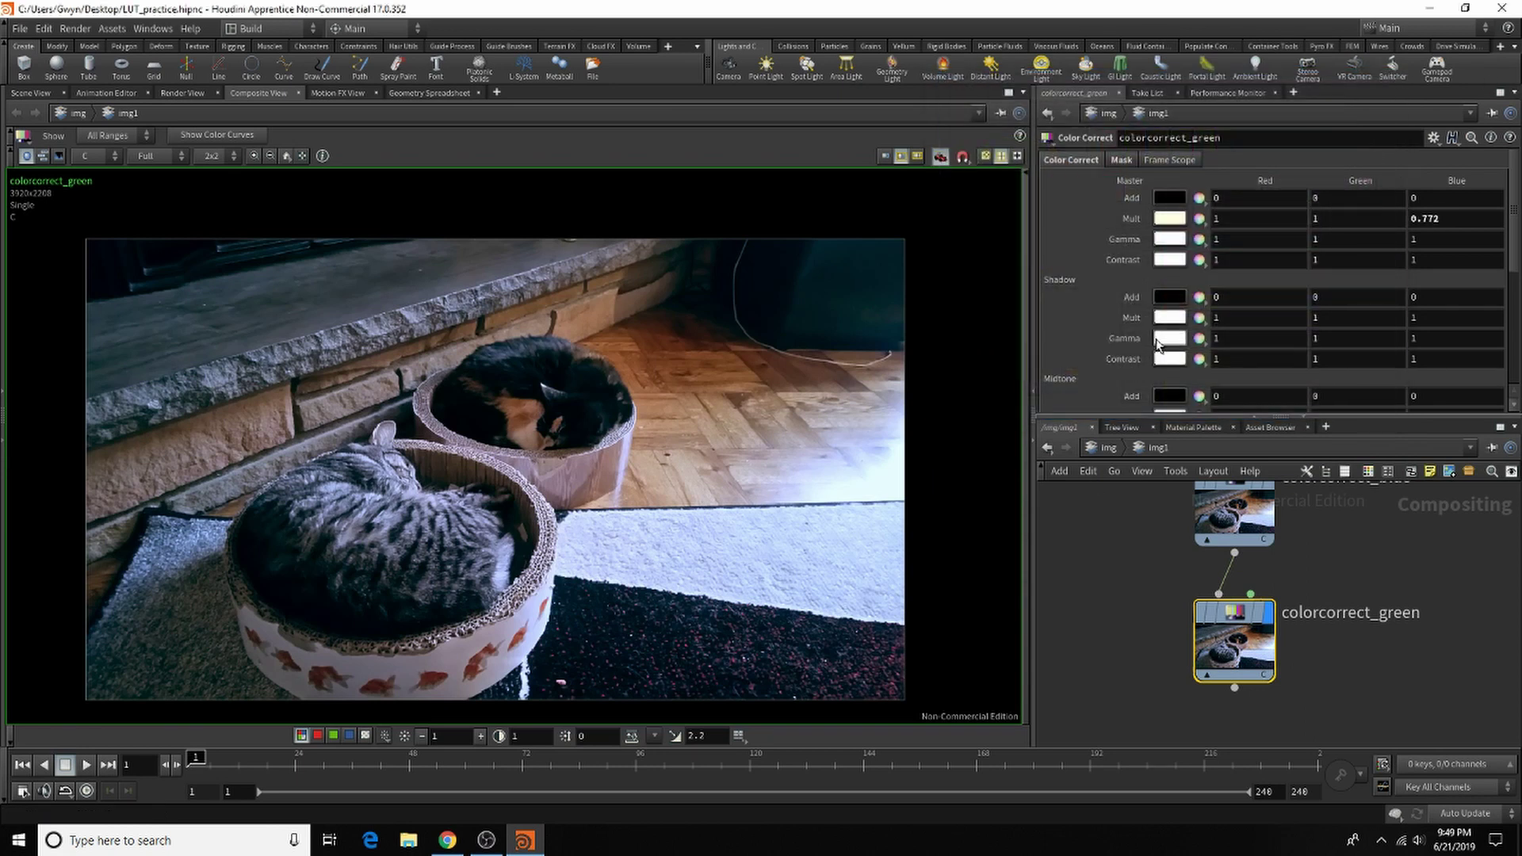
# Lower blue in Shadow Gamma to 0.91, Shadow Mult to 0.913 and Master Gamma to 0.983.
pyautogui.click(1170, 338)
pyautogui.moveTo(1374, 282)
pyautogui.mouseDown()
pyautogui.moveTo(1327, 284)
pyautogui.moveTo(1376, 284)
pyautogui.mouseUp()
pyautogui.click(1393, 82)
pyautogui.click(1182, 317)
pyautogui.moveTo(1346, 284); pyautogui.dragTo(1393, 290)
pyautogui.click(1391, 82)
pyautogui.click(1174, 241)
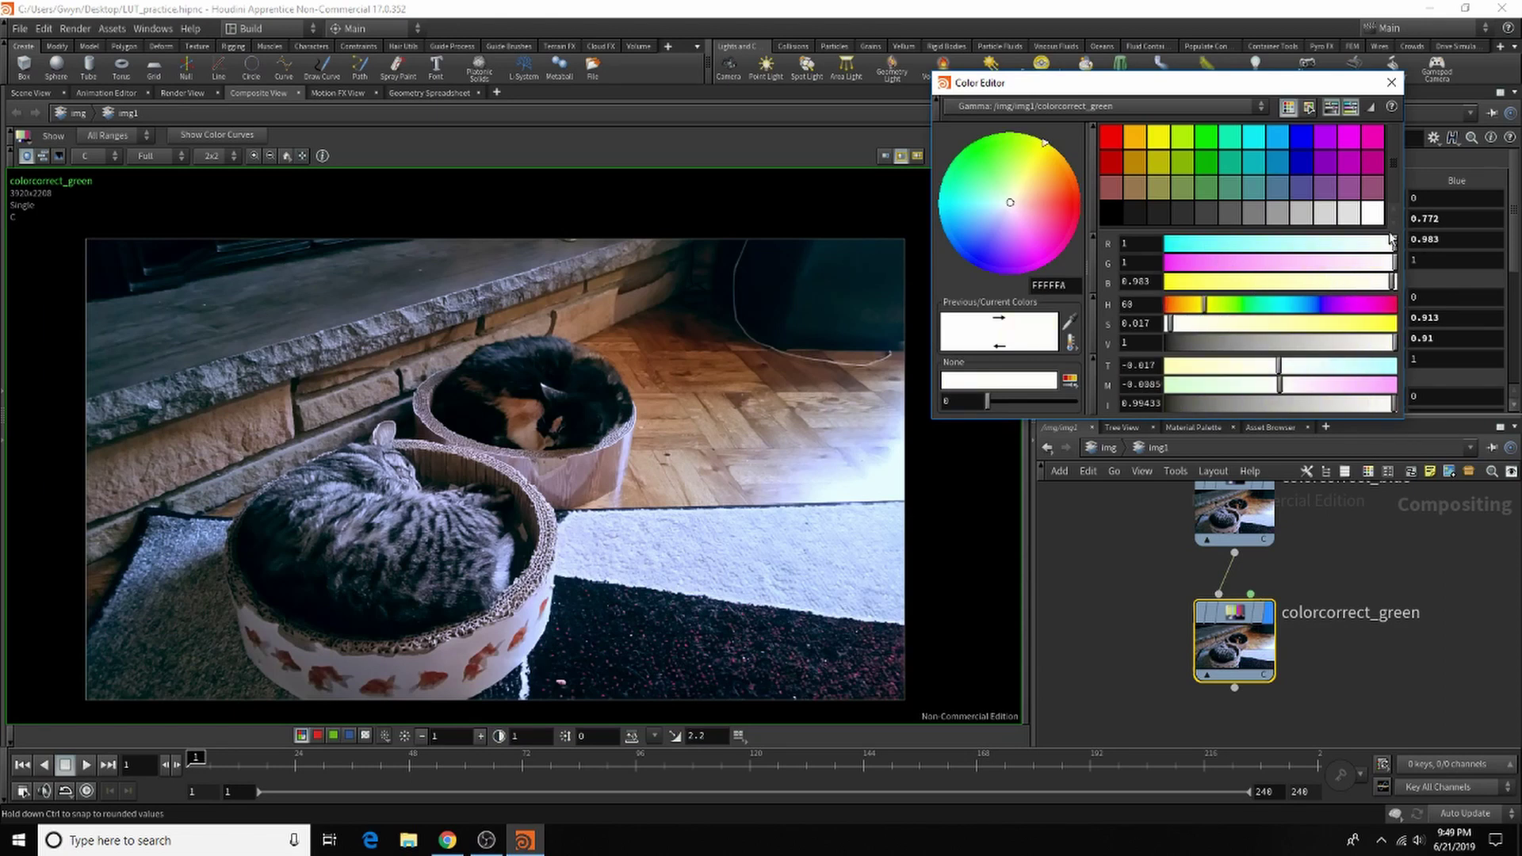
pyautogui.click(1392, 82)
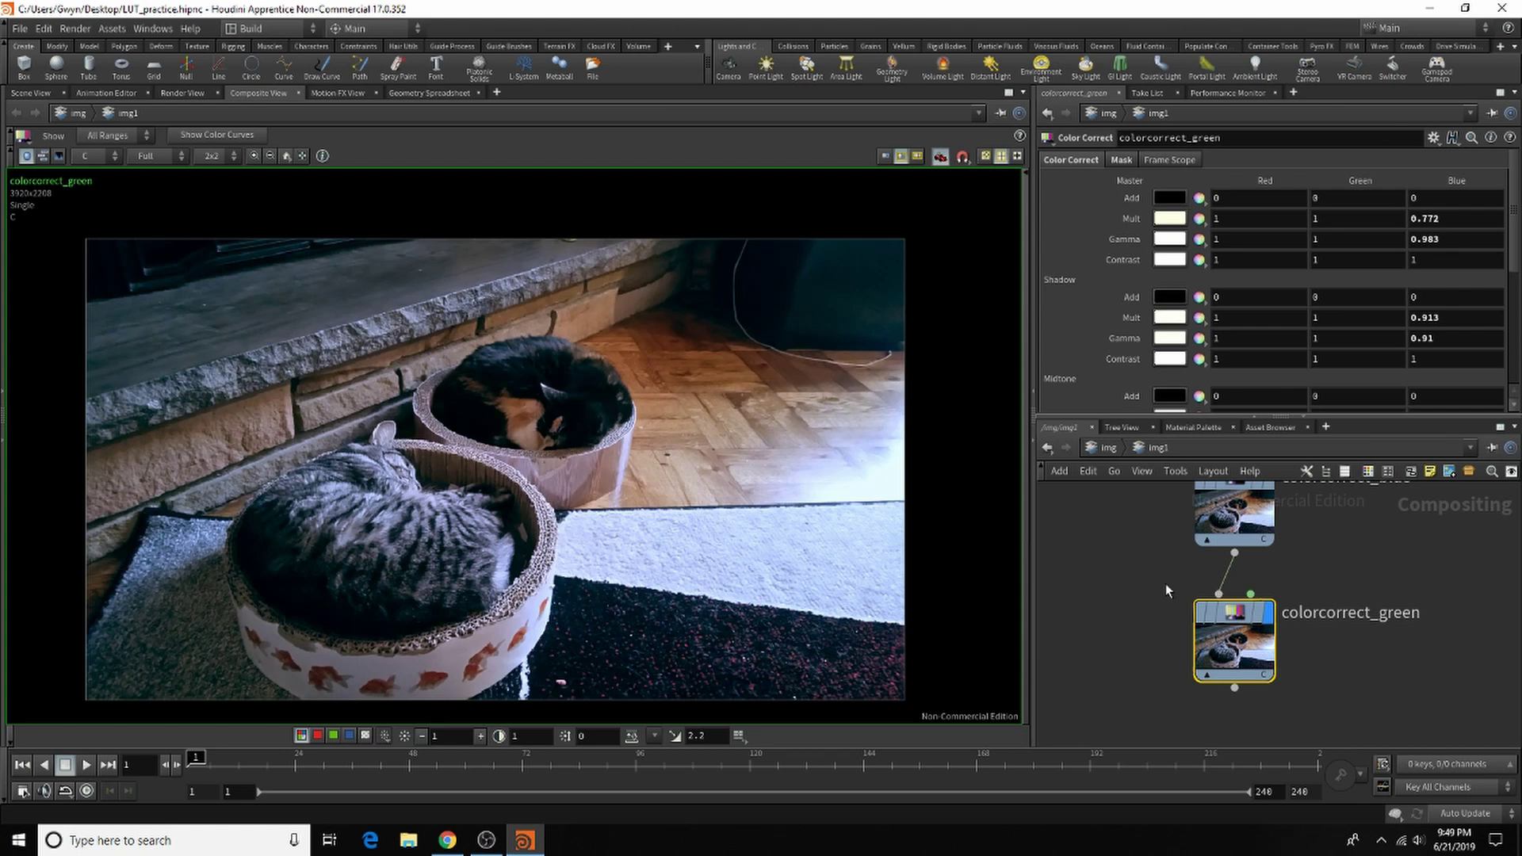
# Lower colorcorrect_blue's Master Mult blue to 0.747 with a slight cyan tint.
pyautogui.click(1236, 520)
pyautogui.click(1083, 160)
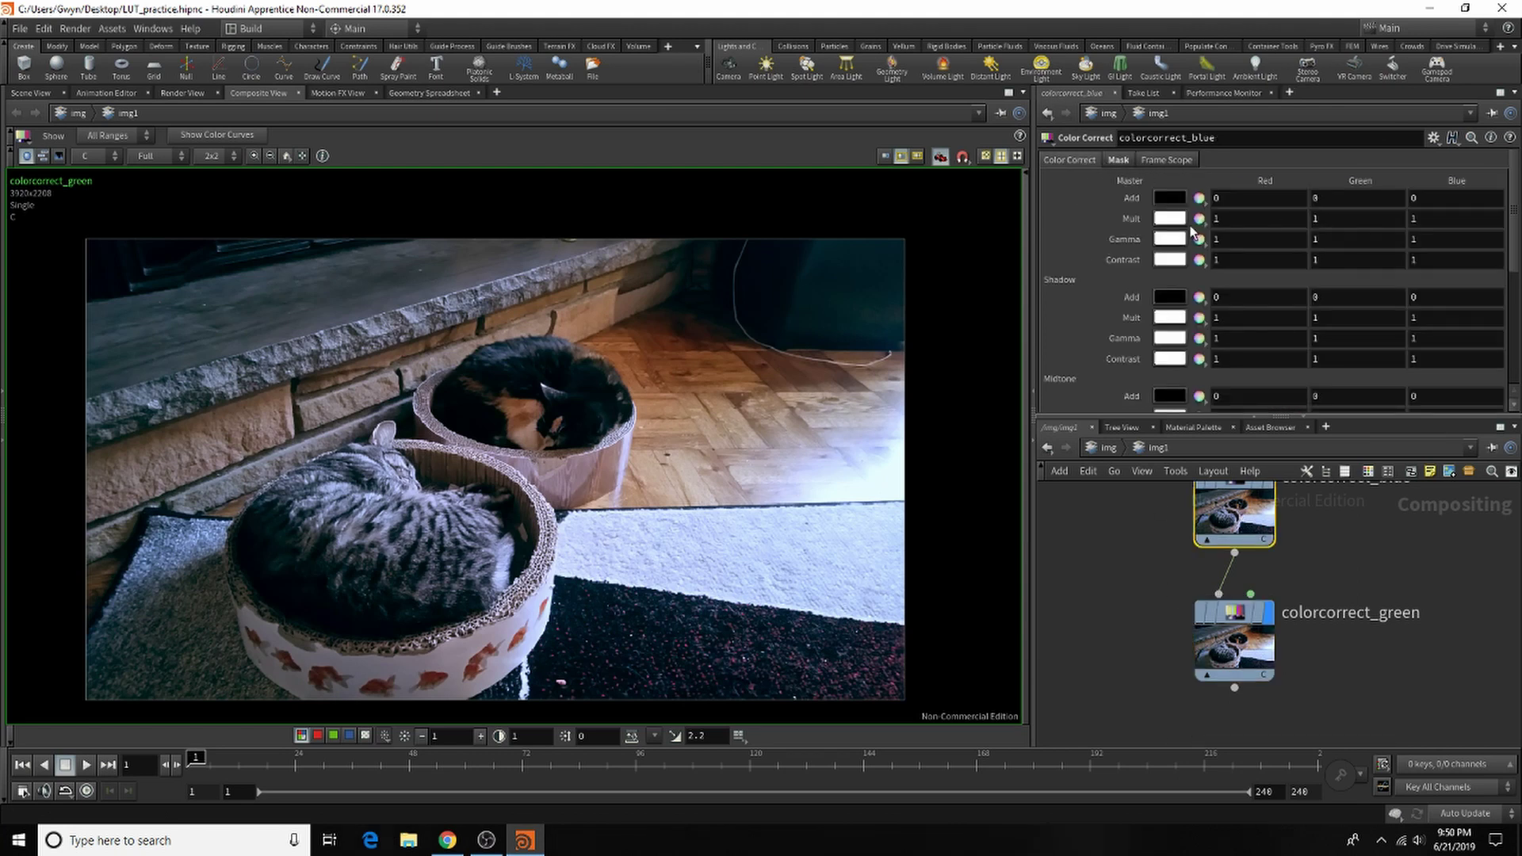
pyautogui.click(1156, 215)
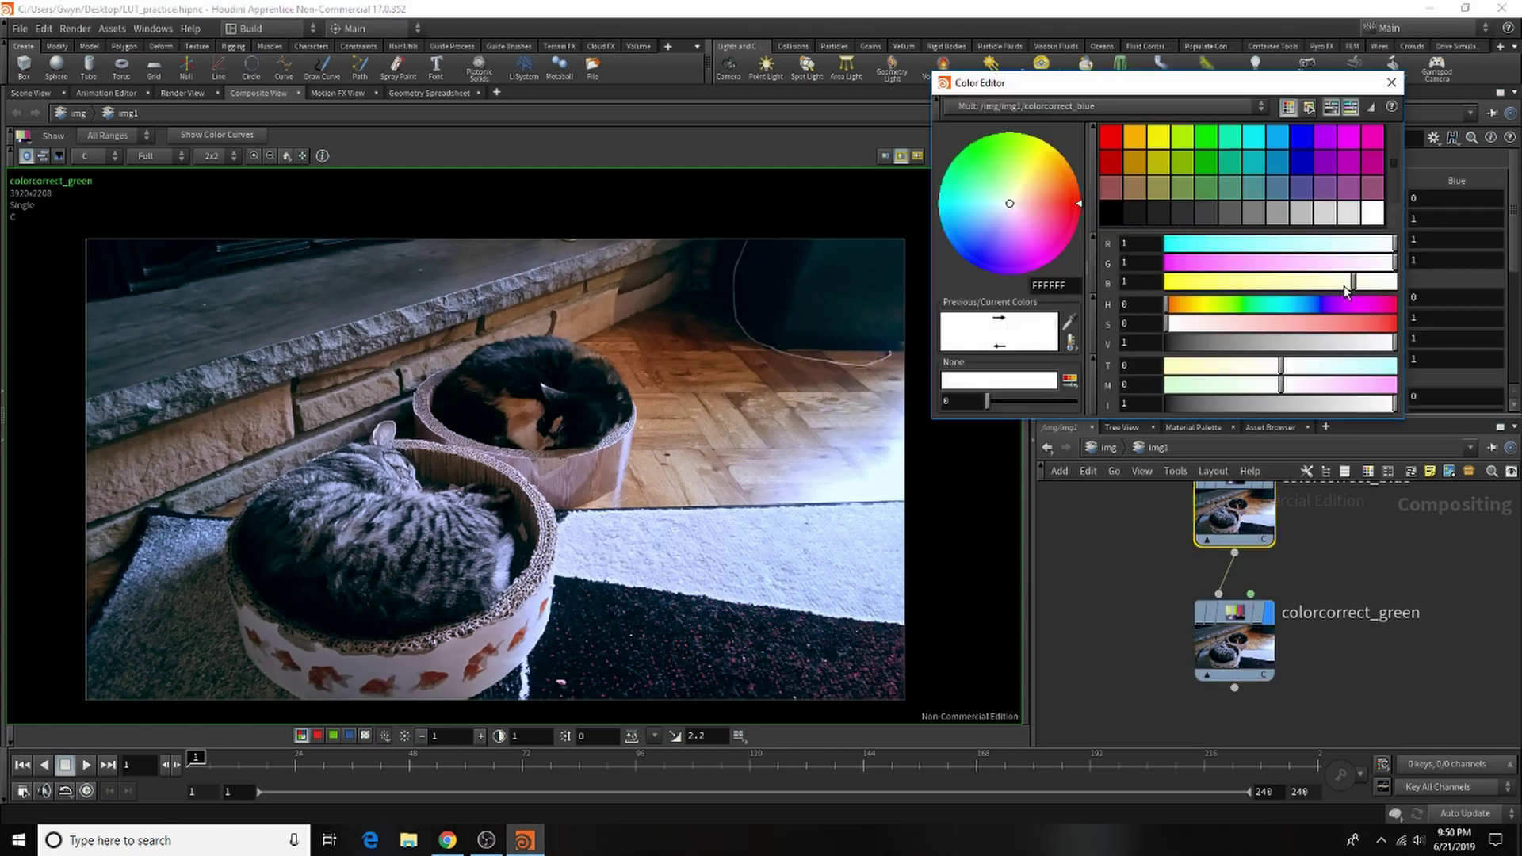
pyautogui.moveTo(1344, 287); pyautogui.dragTo(1339, 287)
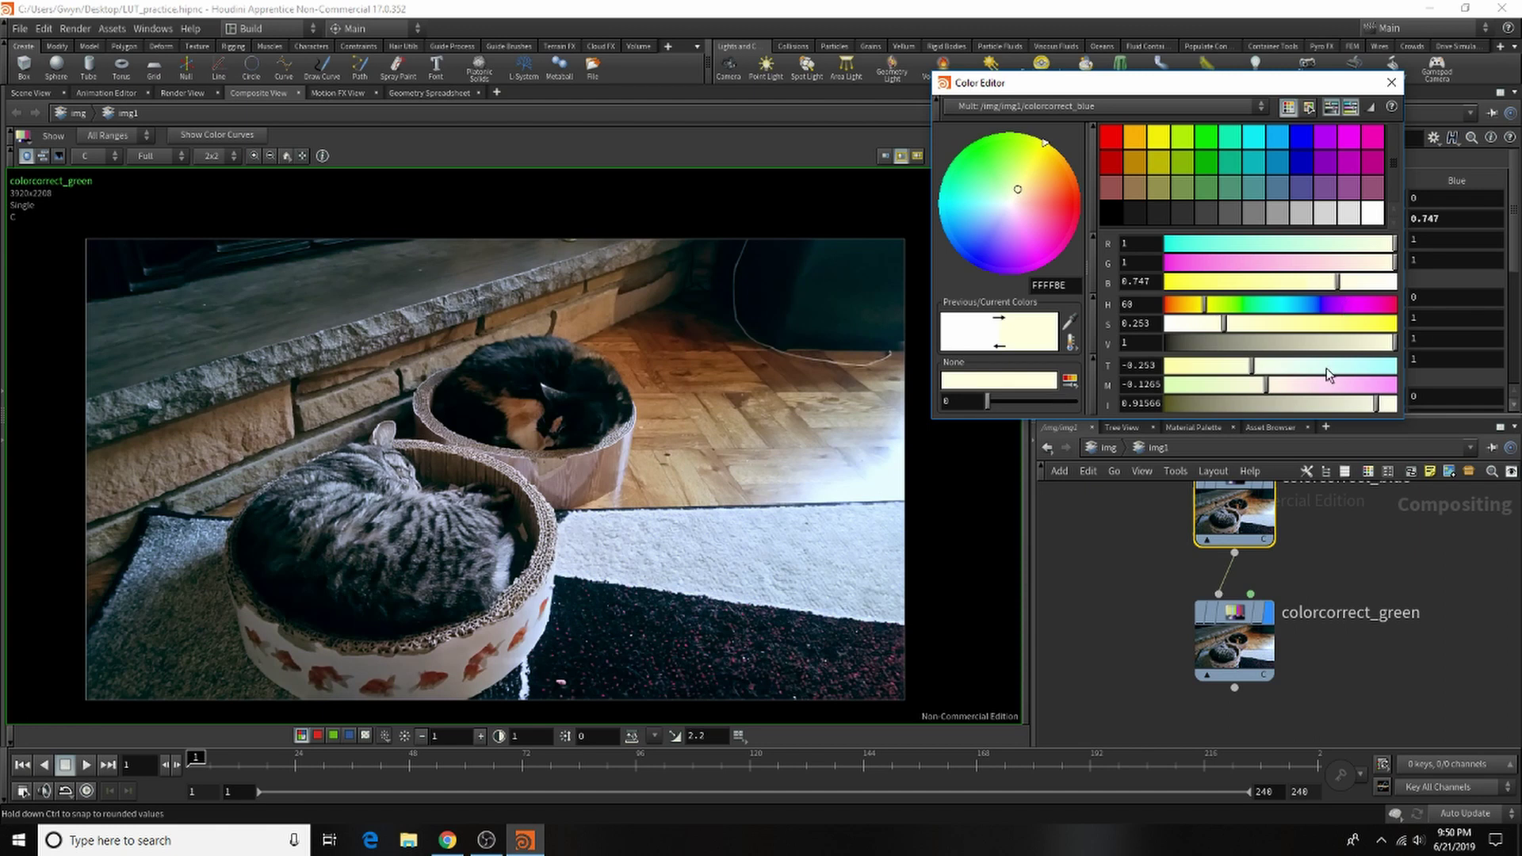
pyautogui.moveTo(1326, 368); pyautogui.dragTo(1267, 370)
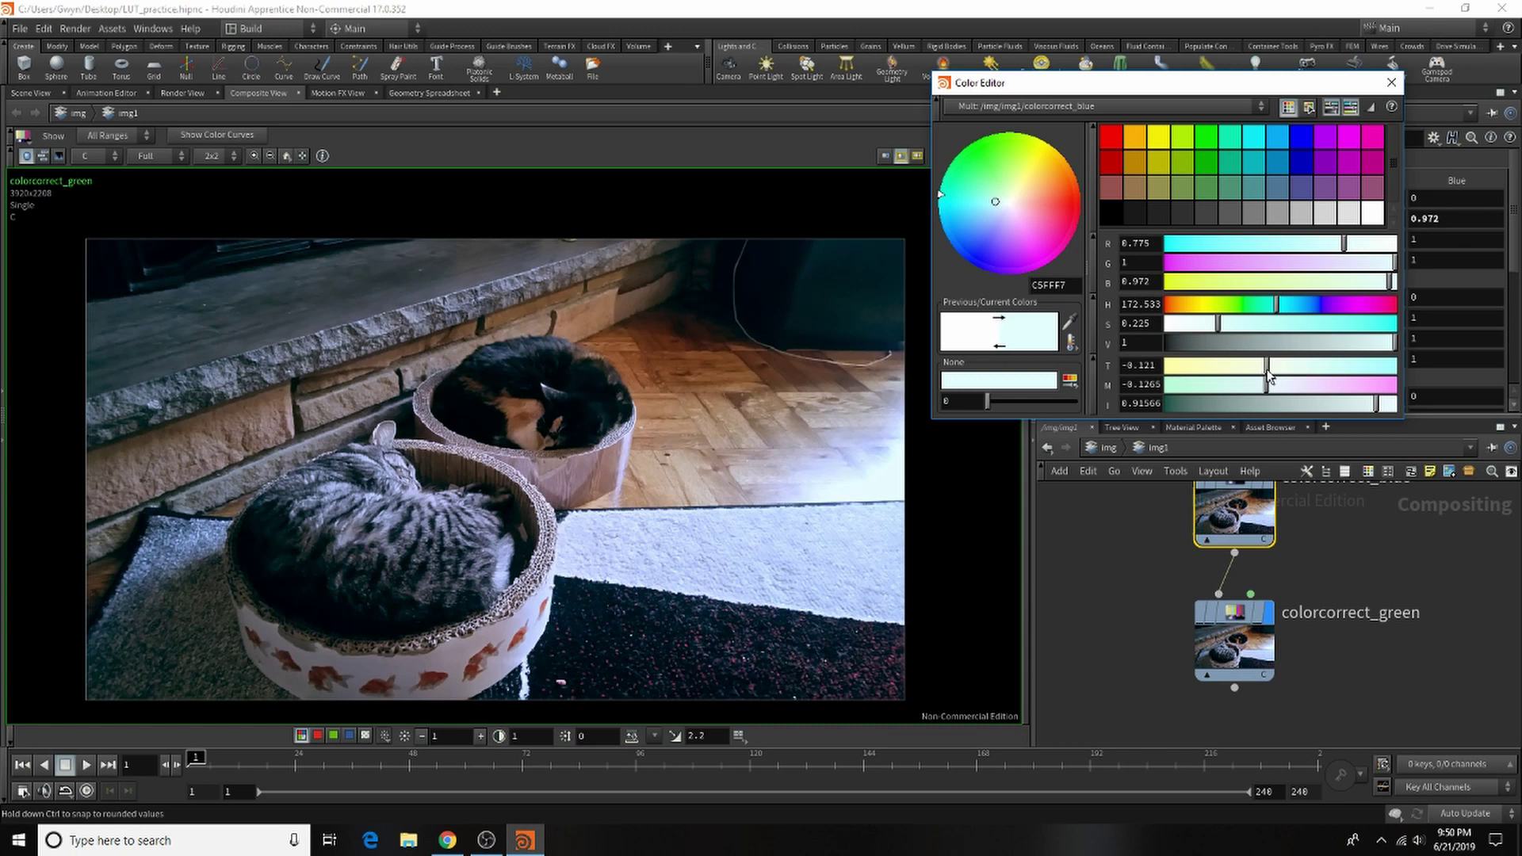
pyautogui.click(1393, 108)
# Lower colorcorrect_blue's Midtone Gamma blue to 0.841 with a slight warm tint.
pyautogui.scroll(-3, 1194, 331)
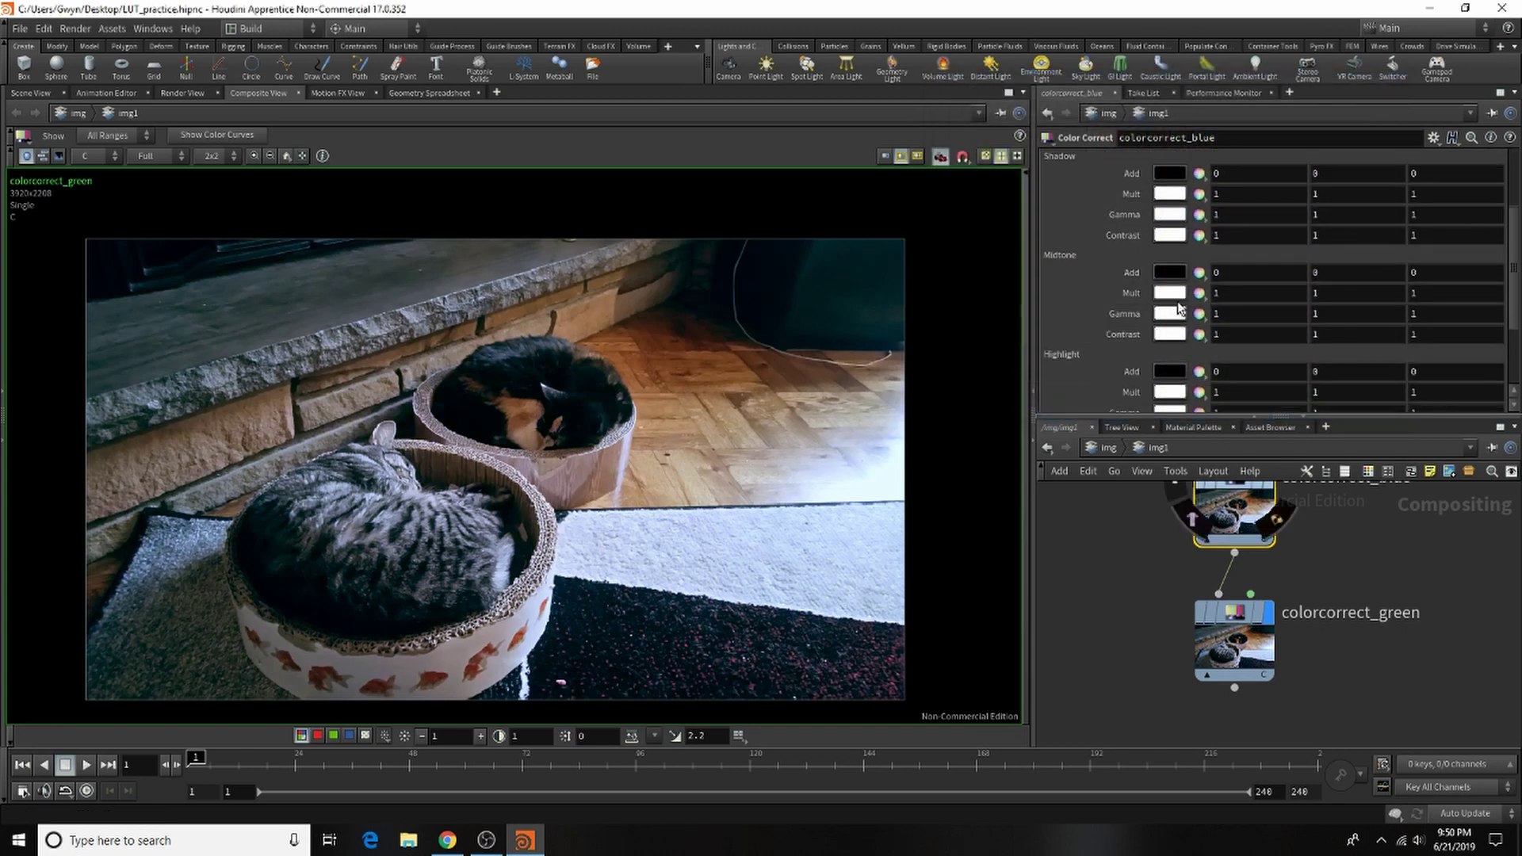
pyautogui.click(1169, 316)
pyautogui.click(1359, 282)
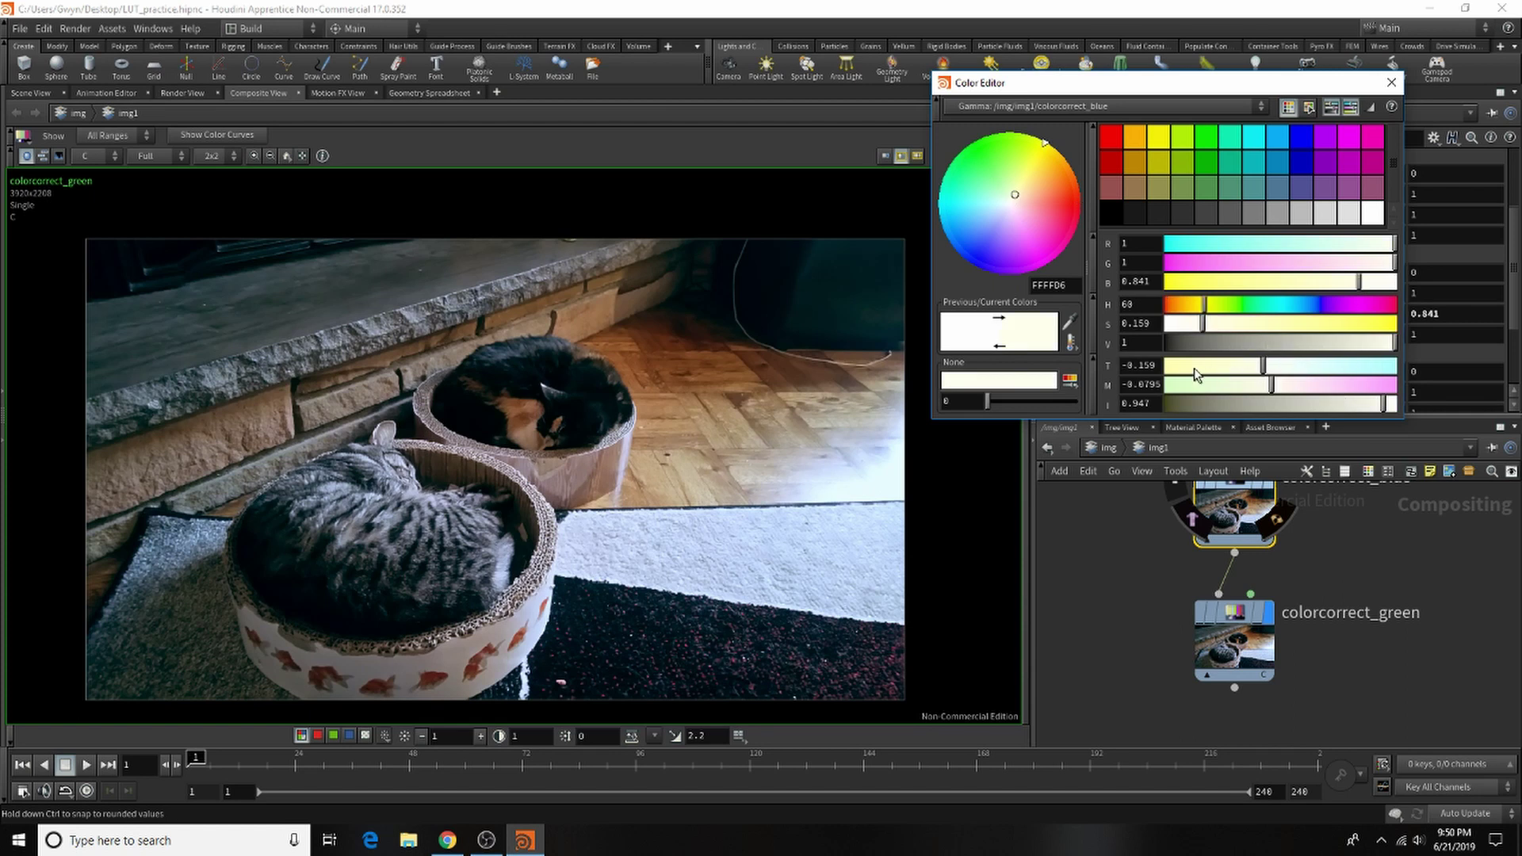
pyautogui.click(1228, 375)
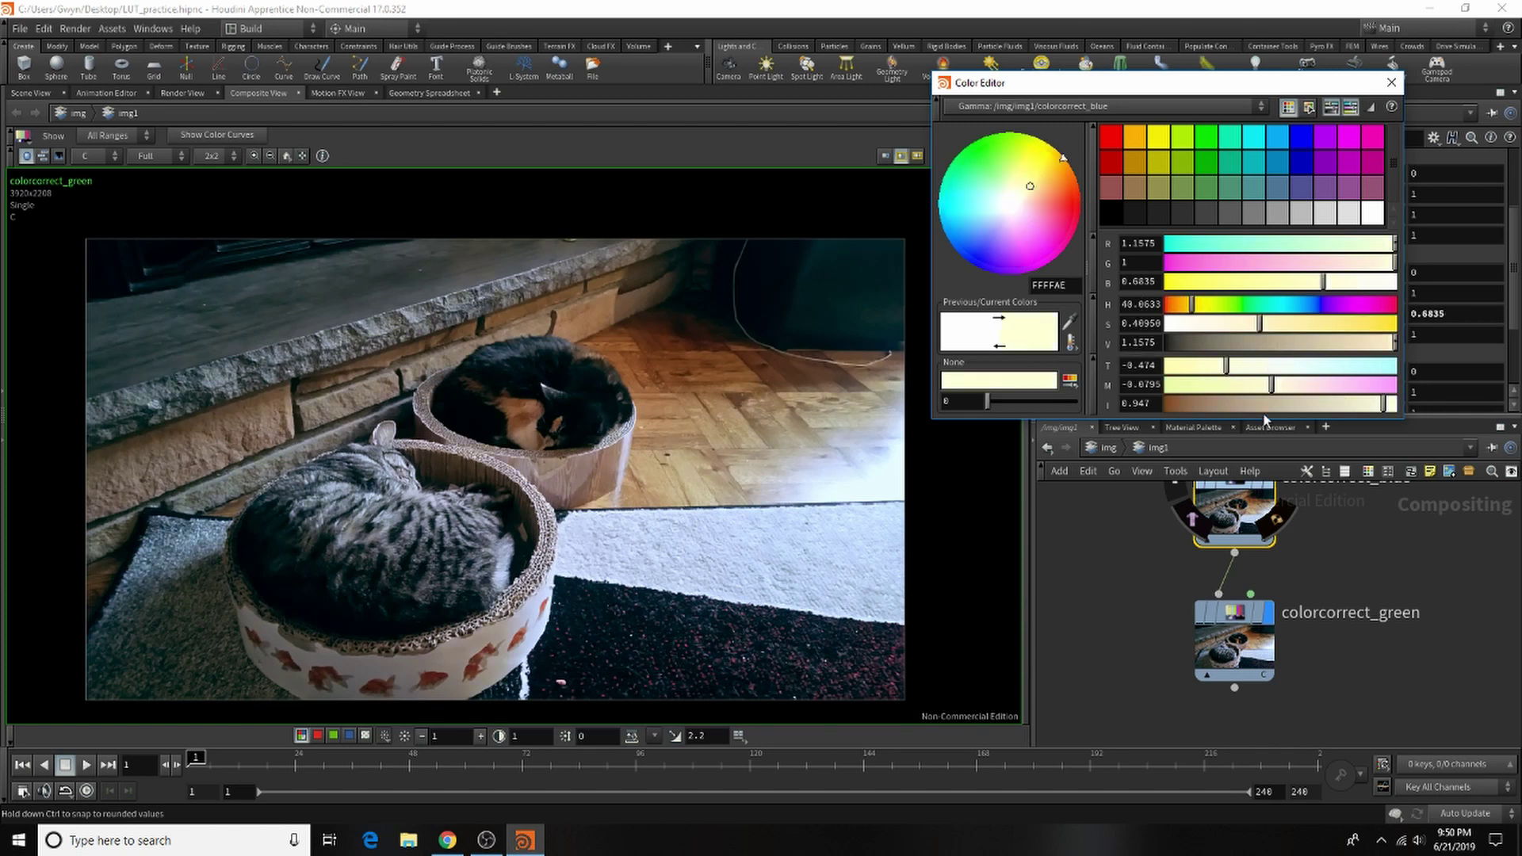
pyautogui.moveTo(1283, 367)
pyautogui.mouseDown()
pyautogui.moveTo(1263, 367)
pyautogui.moveTo(1332, 373)
pyautogui.mouseUp()
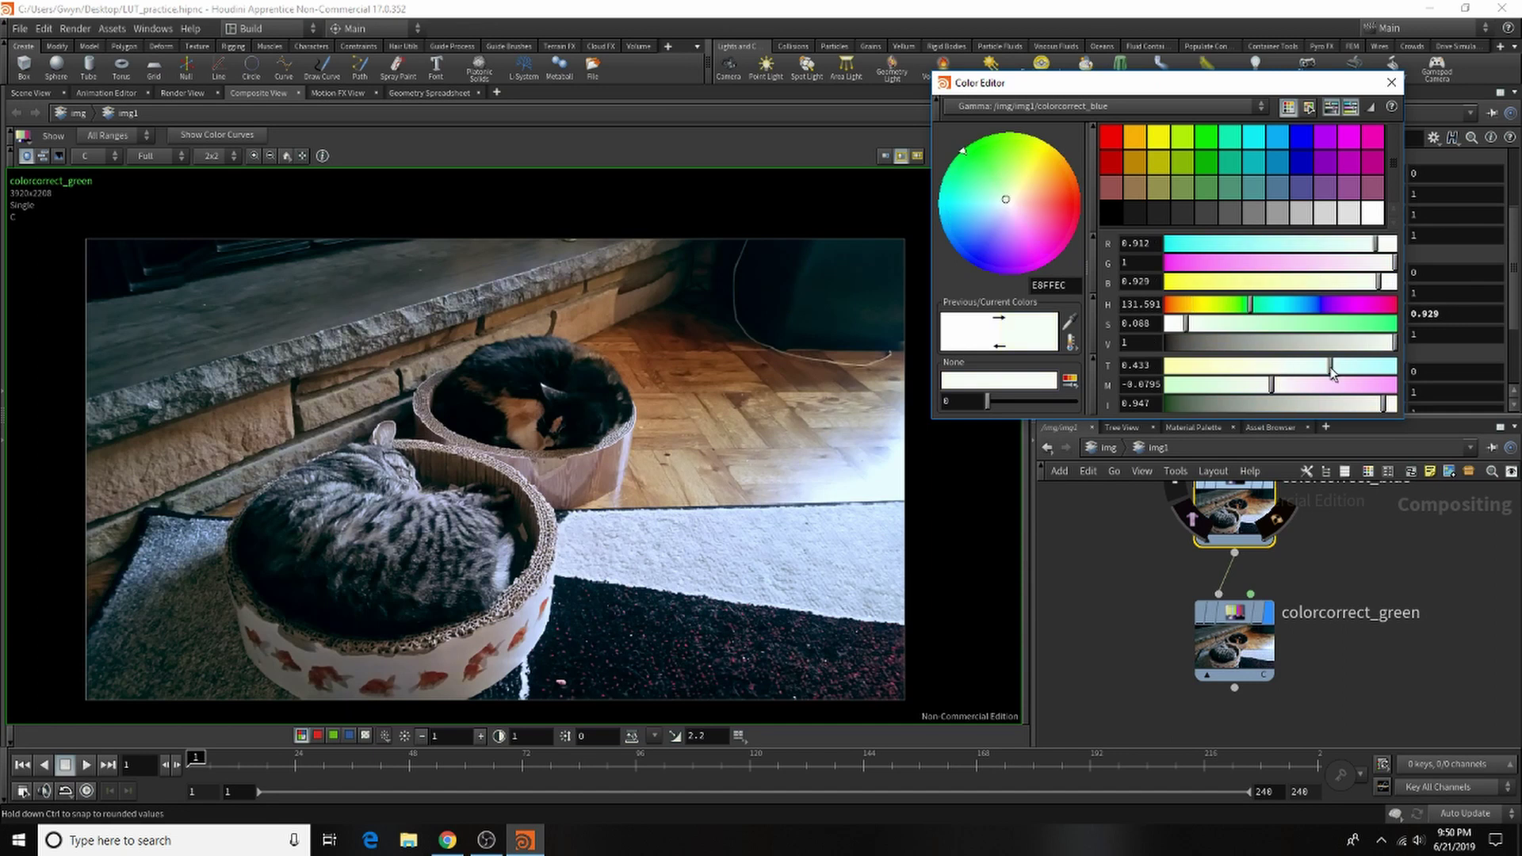
pyautogui.click(1224, 365)
pyautogui.click(1268, 366)
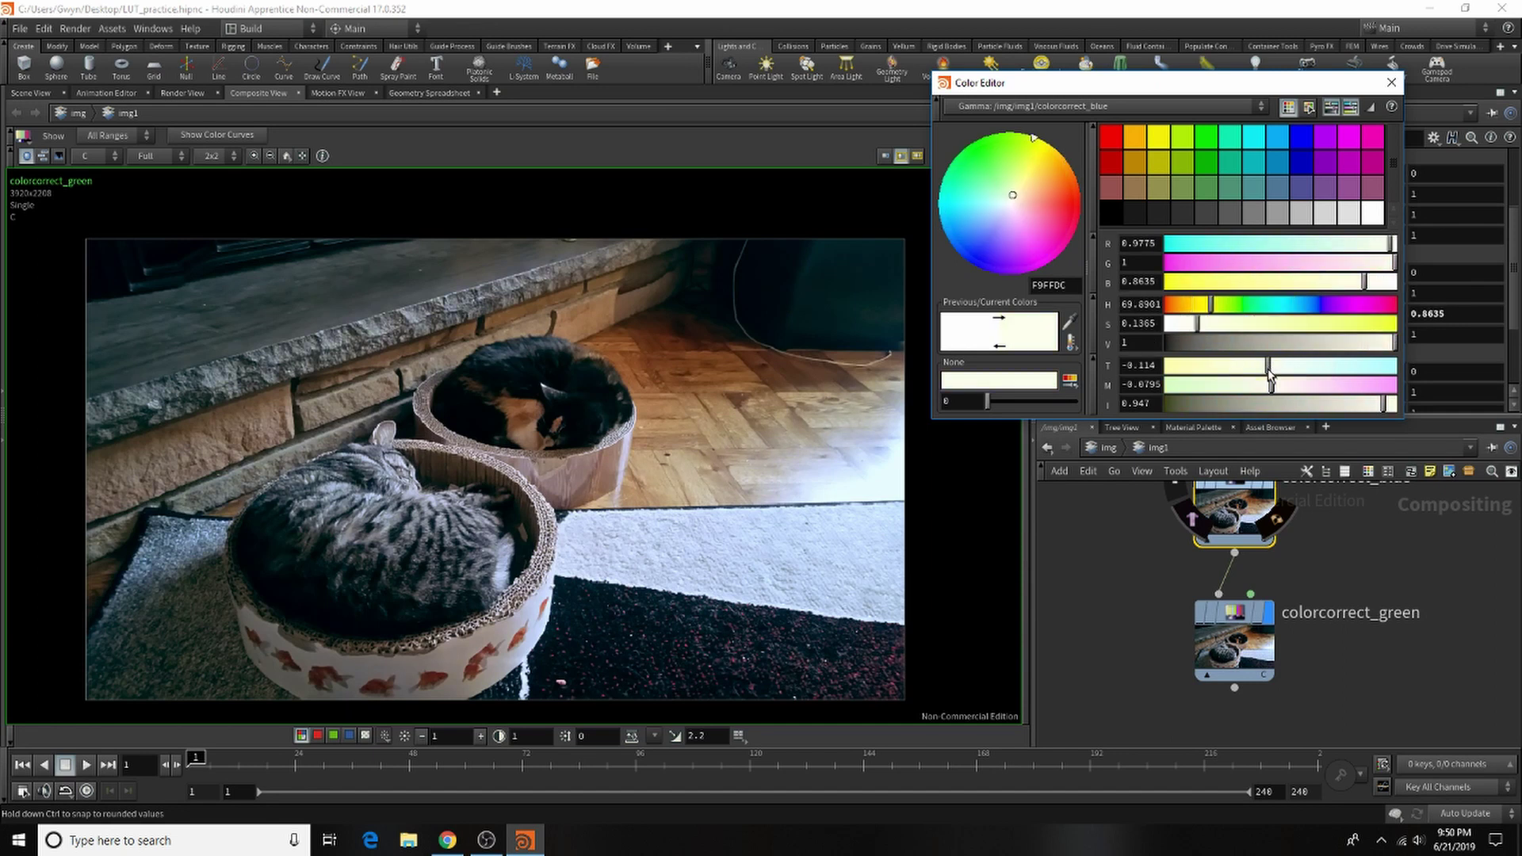
pyautogui.click(1392, 82)
# Set colorcorrect_green's Highlight Gamma to 1.133, 0.872, 0.611.
pyautogui.click(1237, 618)
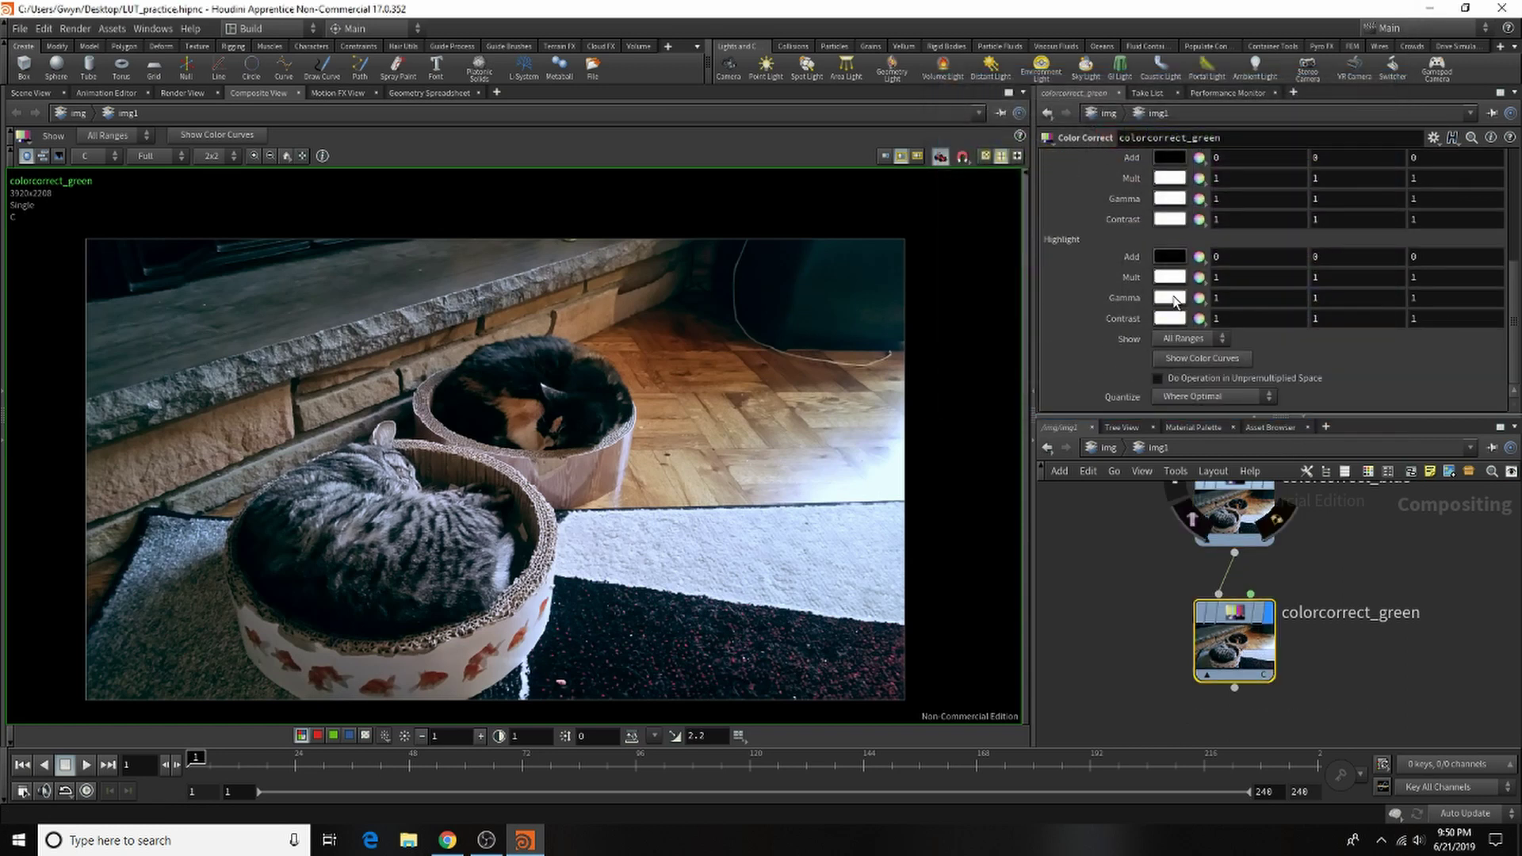
pyautogui.click(1172, 304)
pyautogui.click(1367, 343)
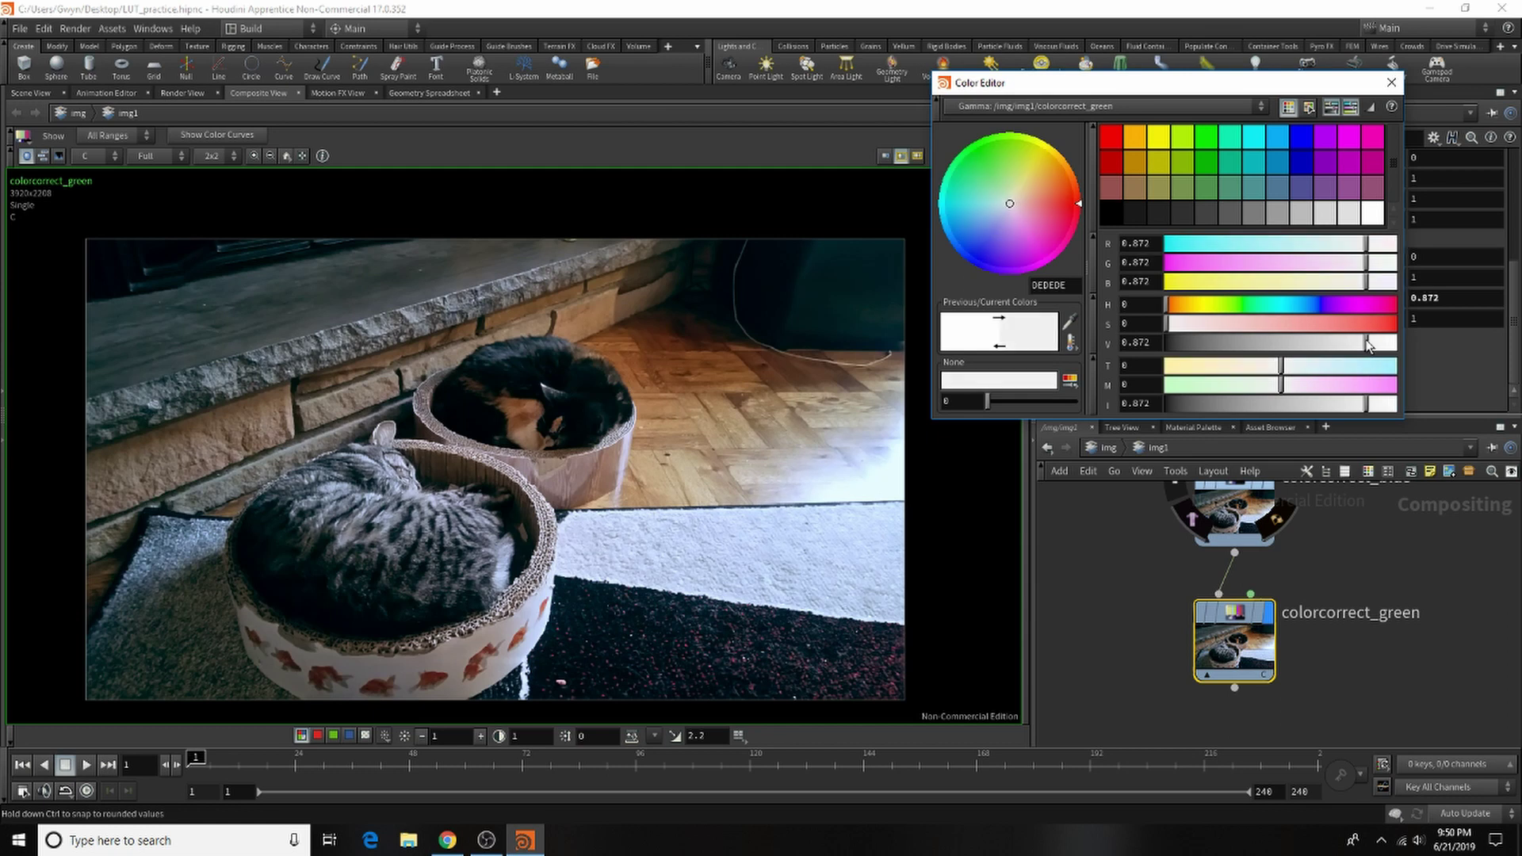
pyautogui.click(1222, 370)
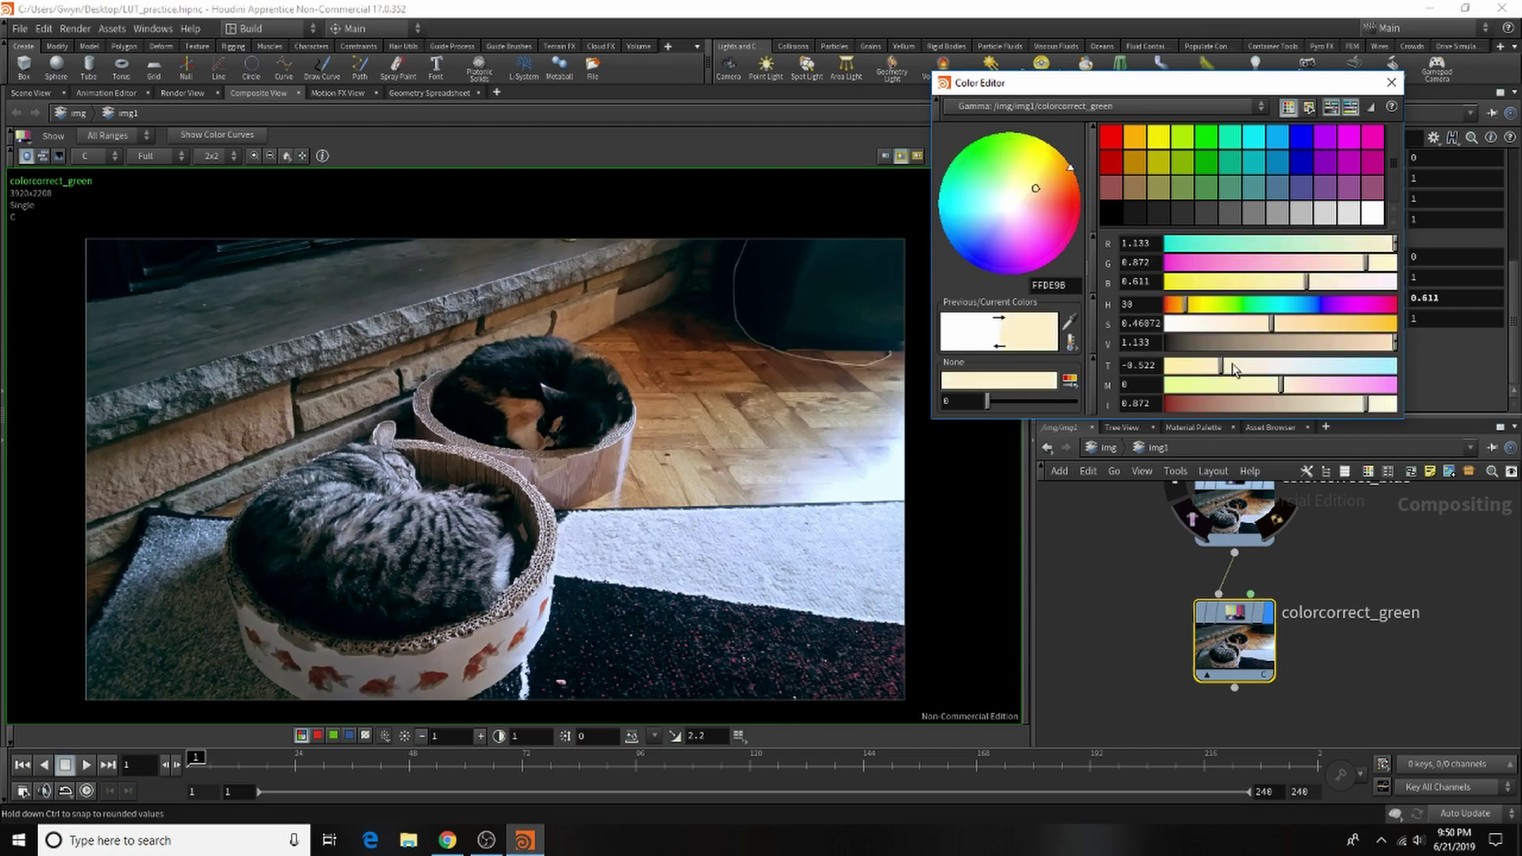
pyautogui.click(1392, 82)
pyautogui.scroll(-4, 1179, 718)
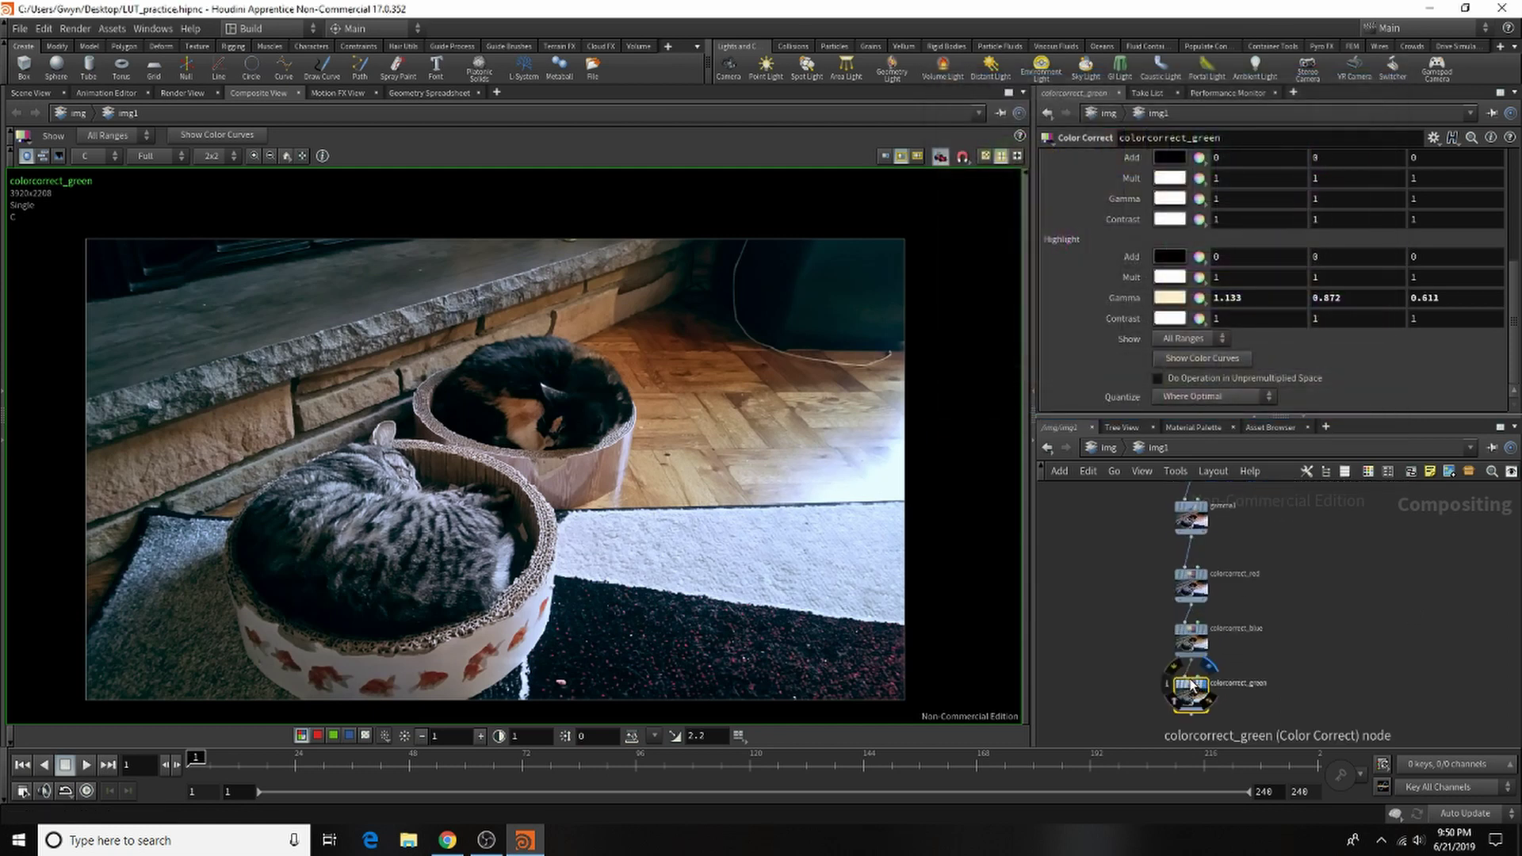
pyautogui.scroll(-2, 1178, 678)
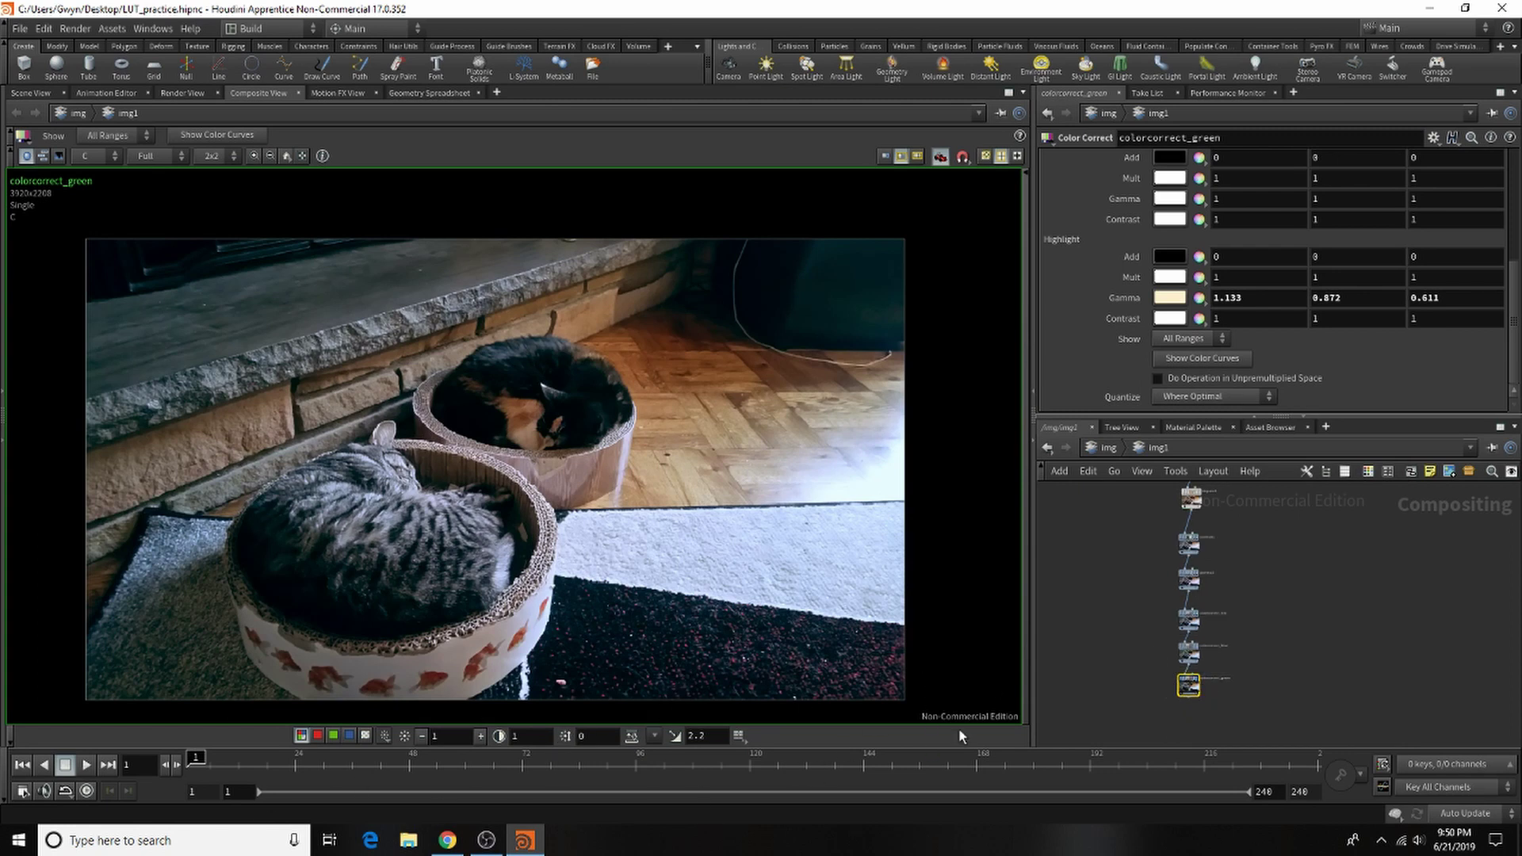
pyautogui.scroll(2, 1204, 649)
pyautogui.moveTo(1109, 574); pyautogui.dragTo(1228, 758)
pyautogui.scroll(-3, 1206, 555)
pyautogui.scroll(3, 1173, 548)
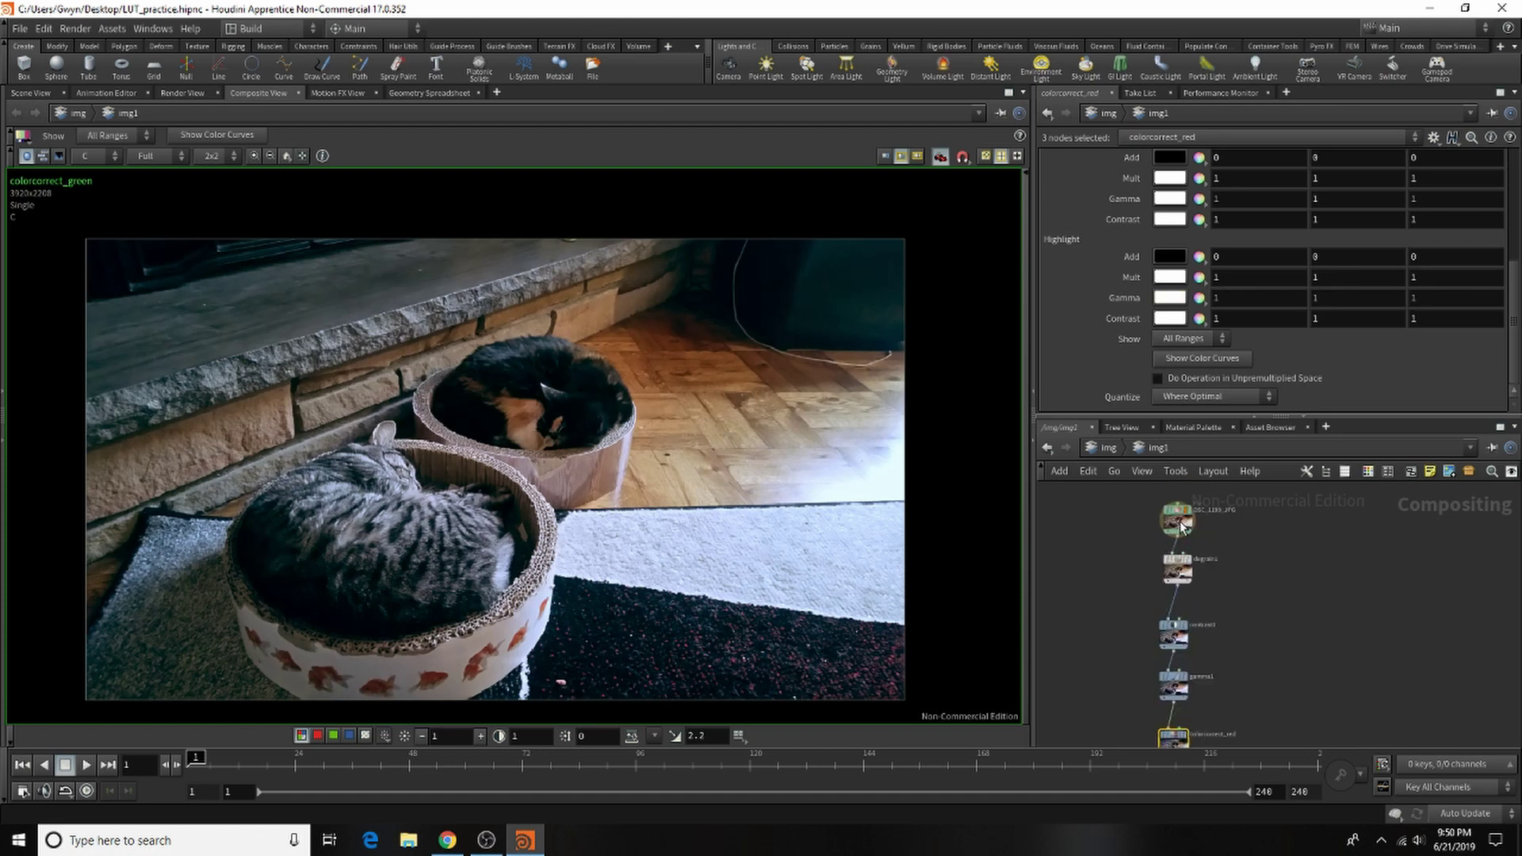
pyautogui.keyDown('shift'); pyautogui.click(1180, 524); pyautogui.keyUp('shift')
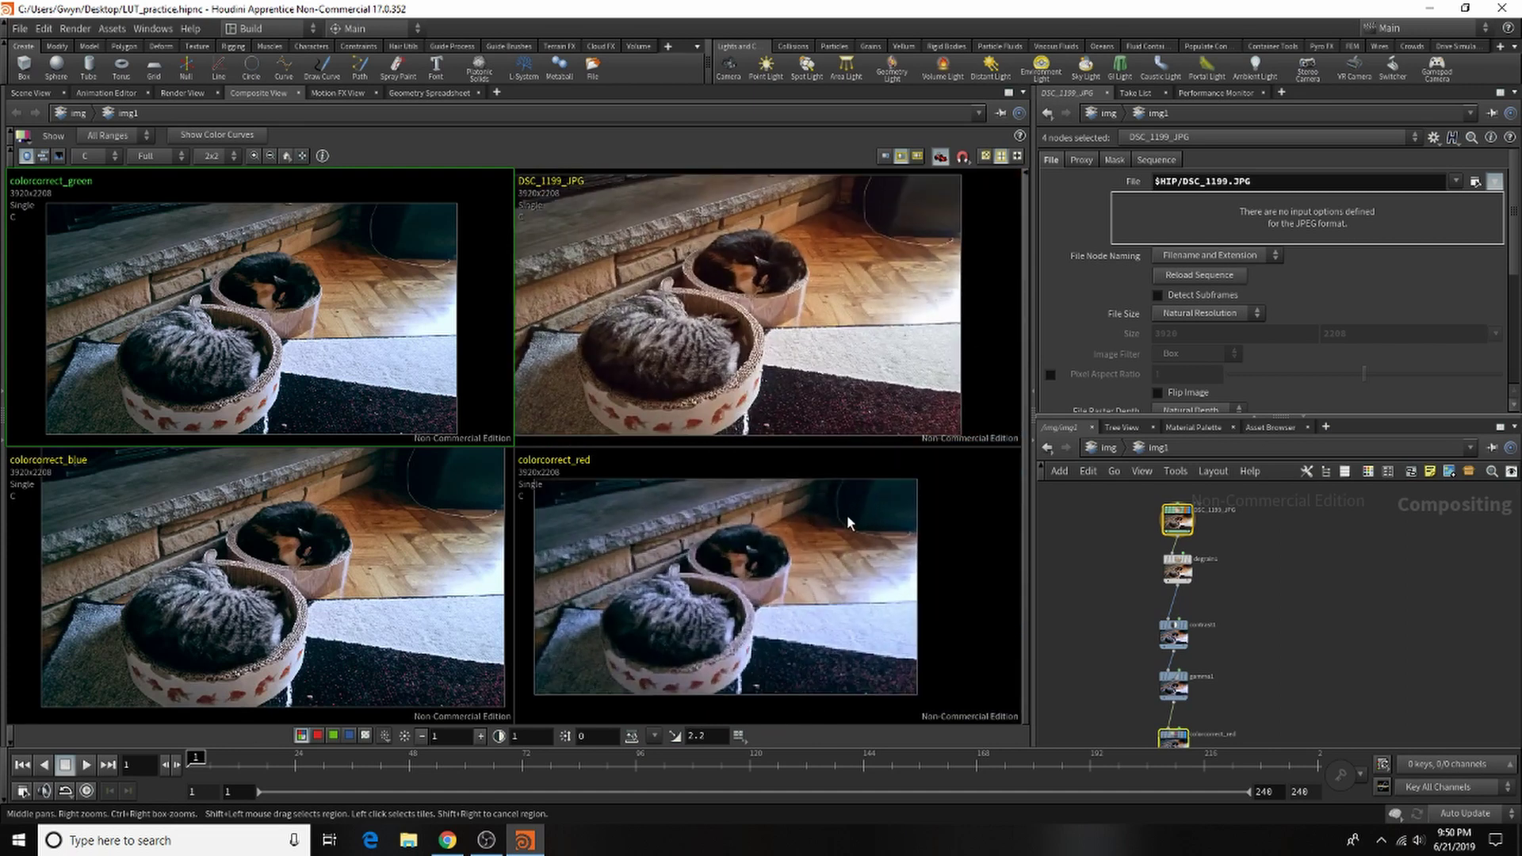
pyautogui.scroll(-3, 1211, 706)
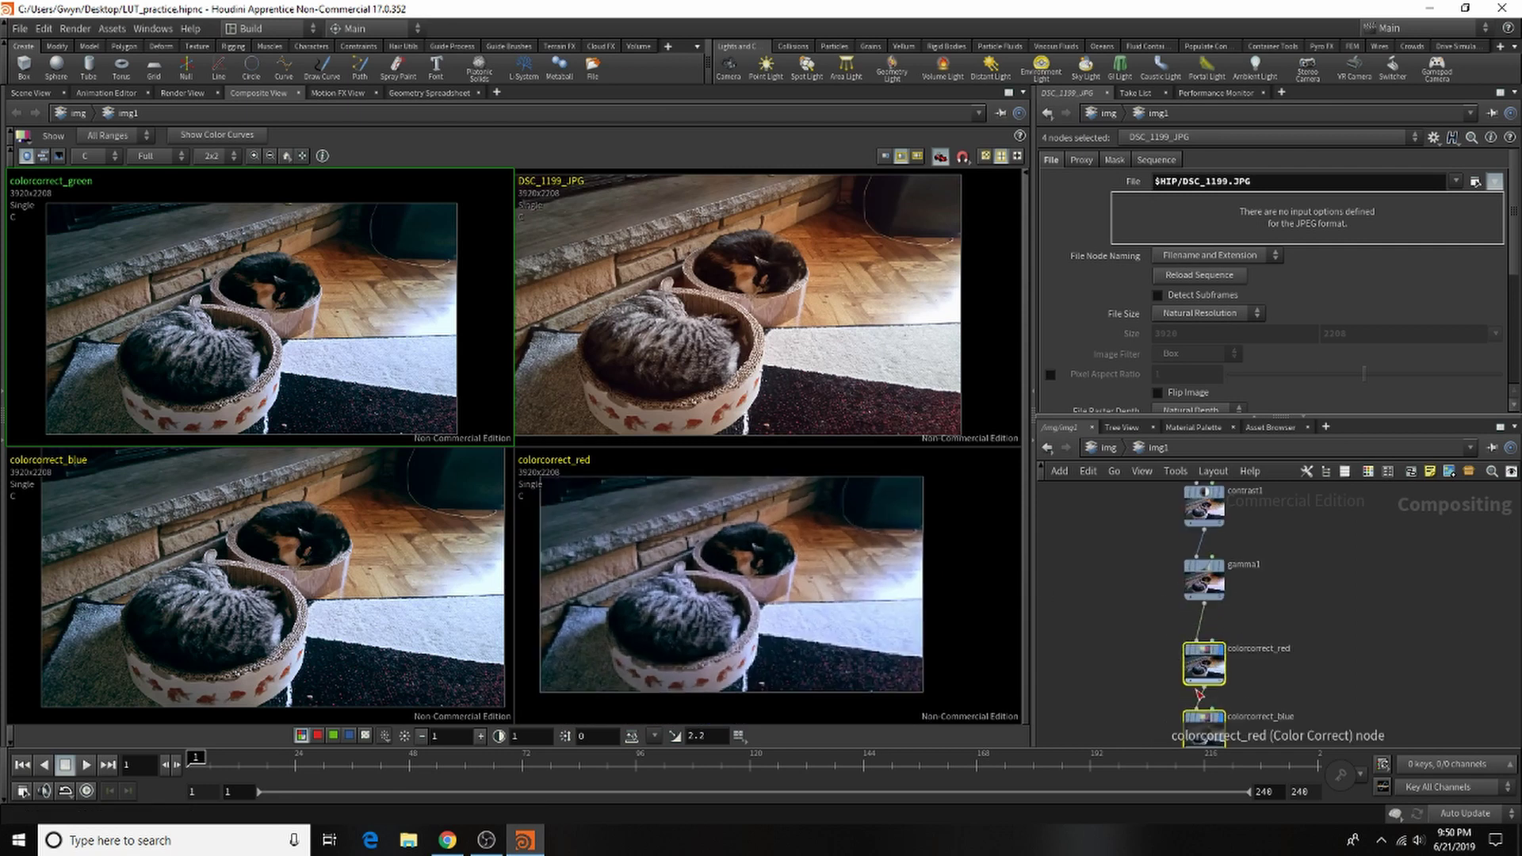
pyautogui.scroll(5, 1212, 706)
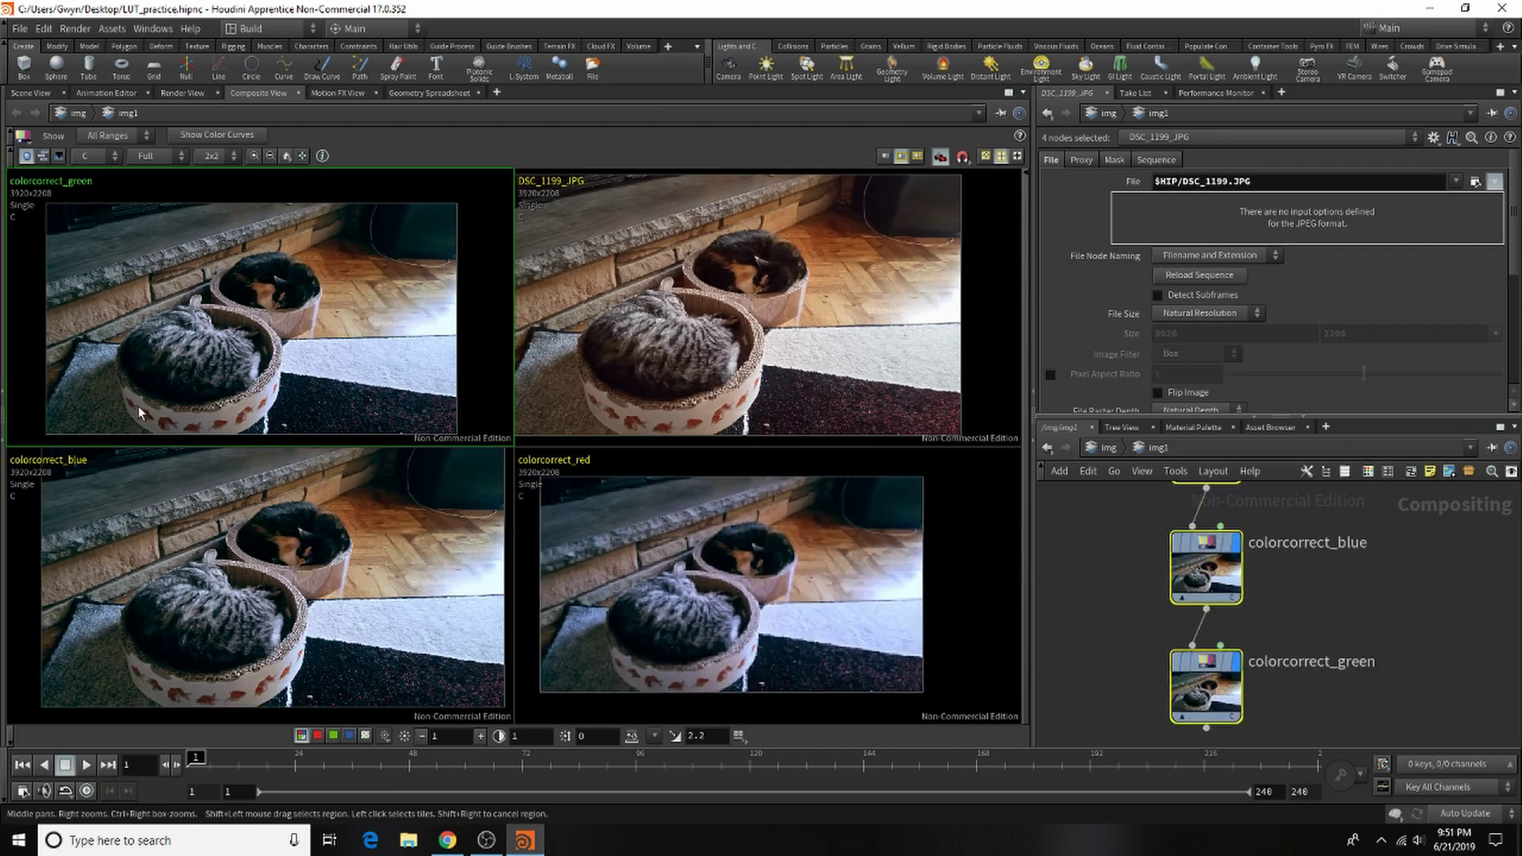
pyautogui.scroll(-3, 312, 339)
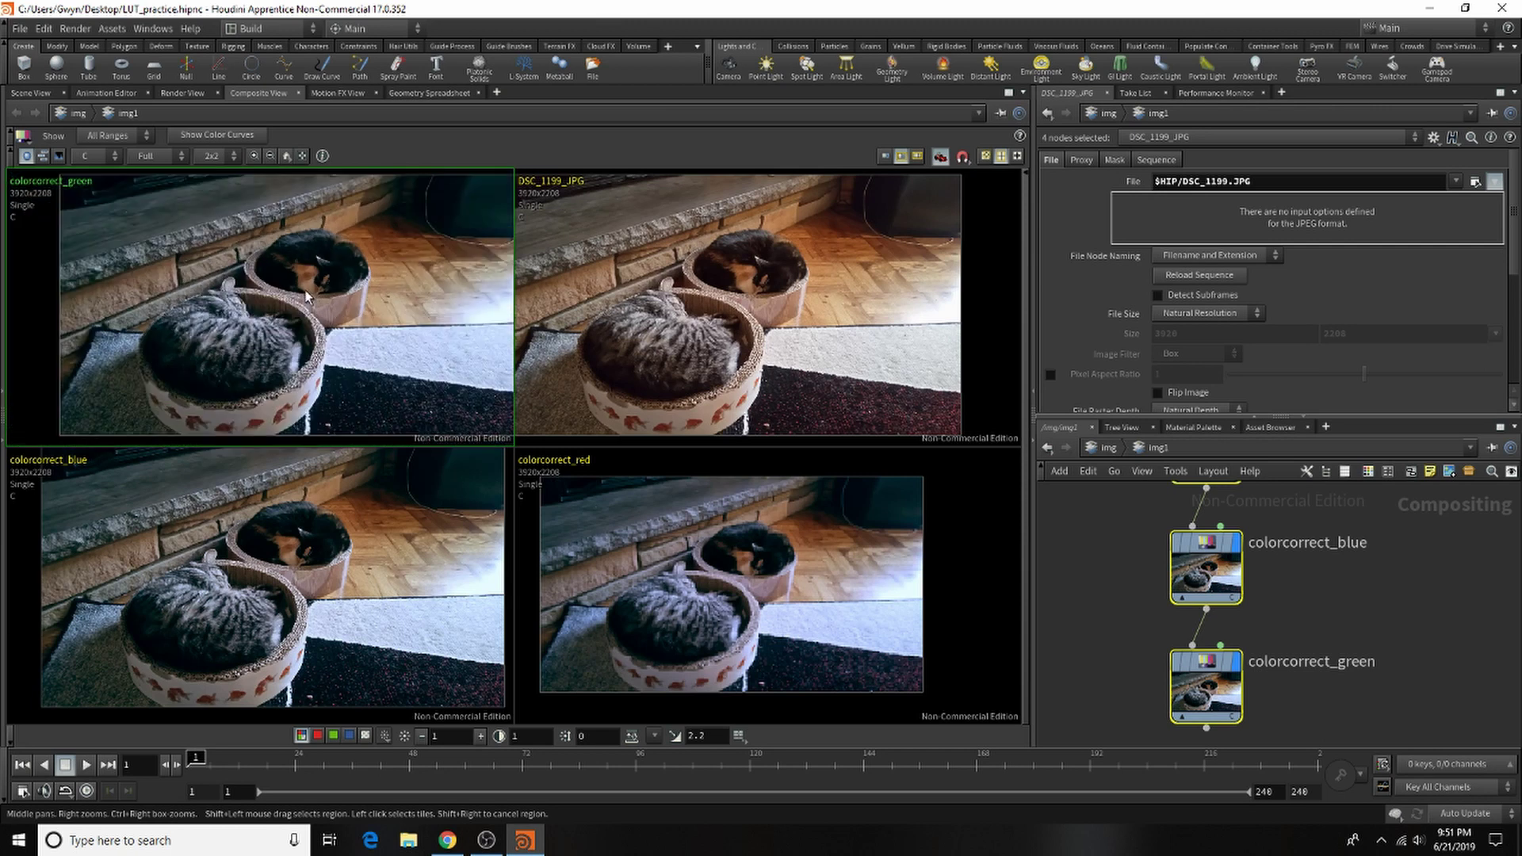
pyautogui.scroll(2, 312, 338)
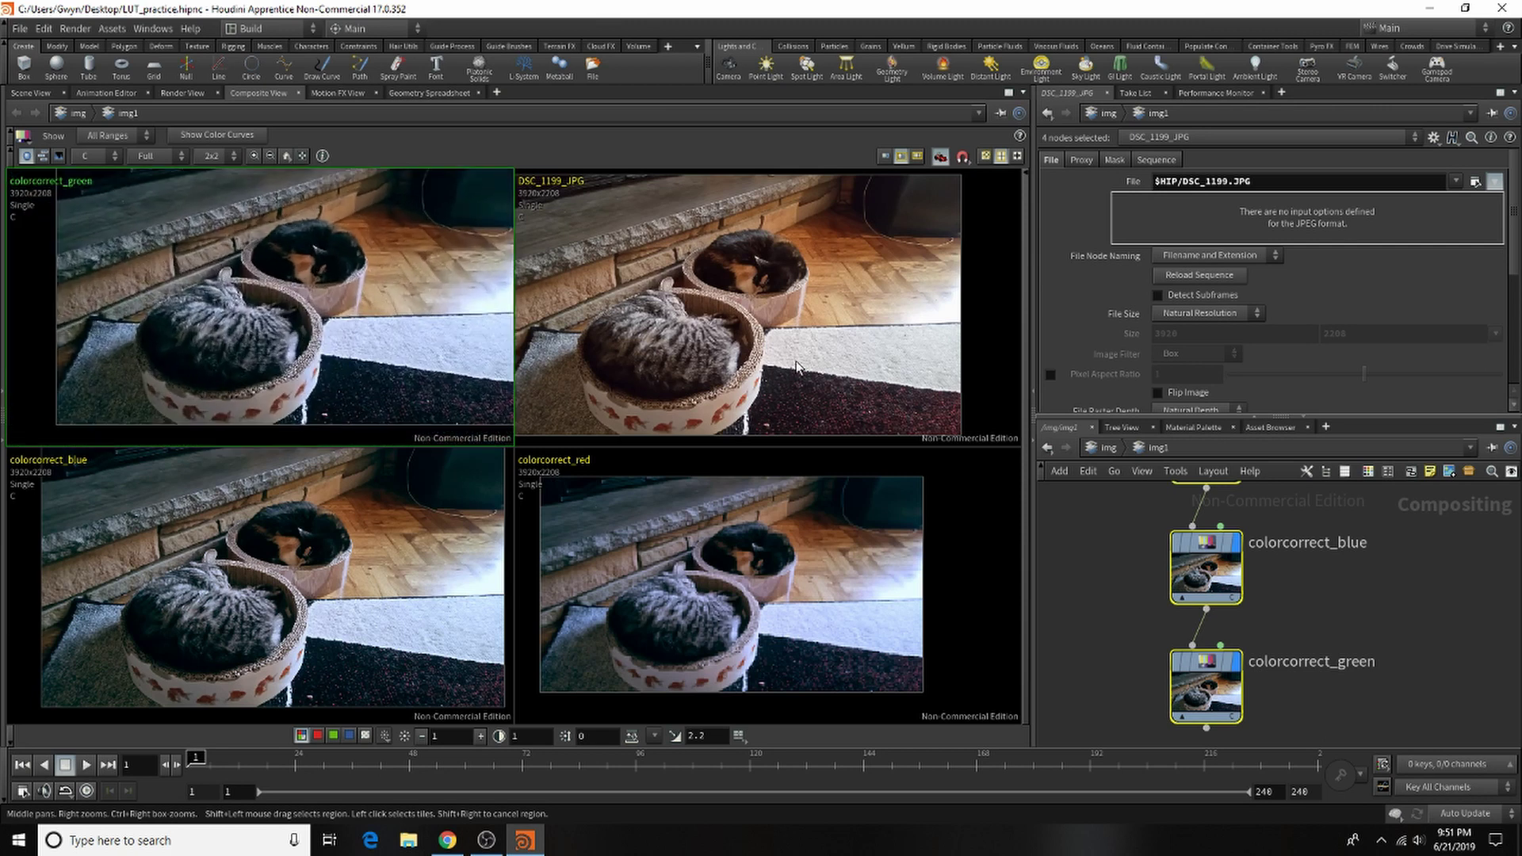
pyautogui.scroll(2, 833, 341)
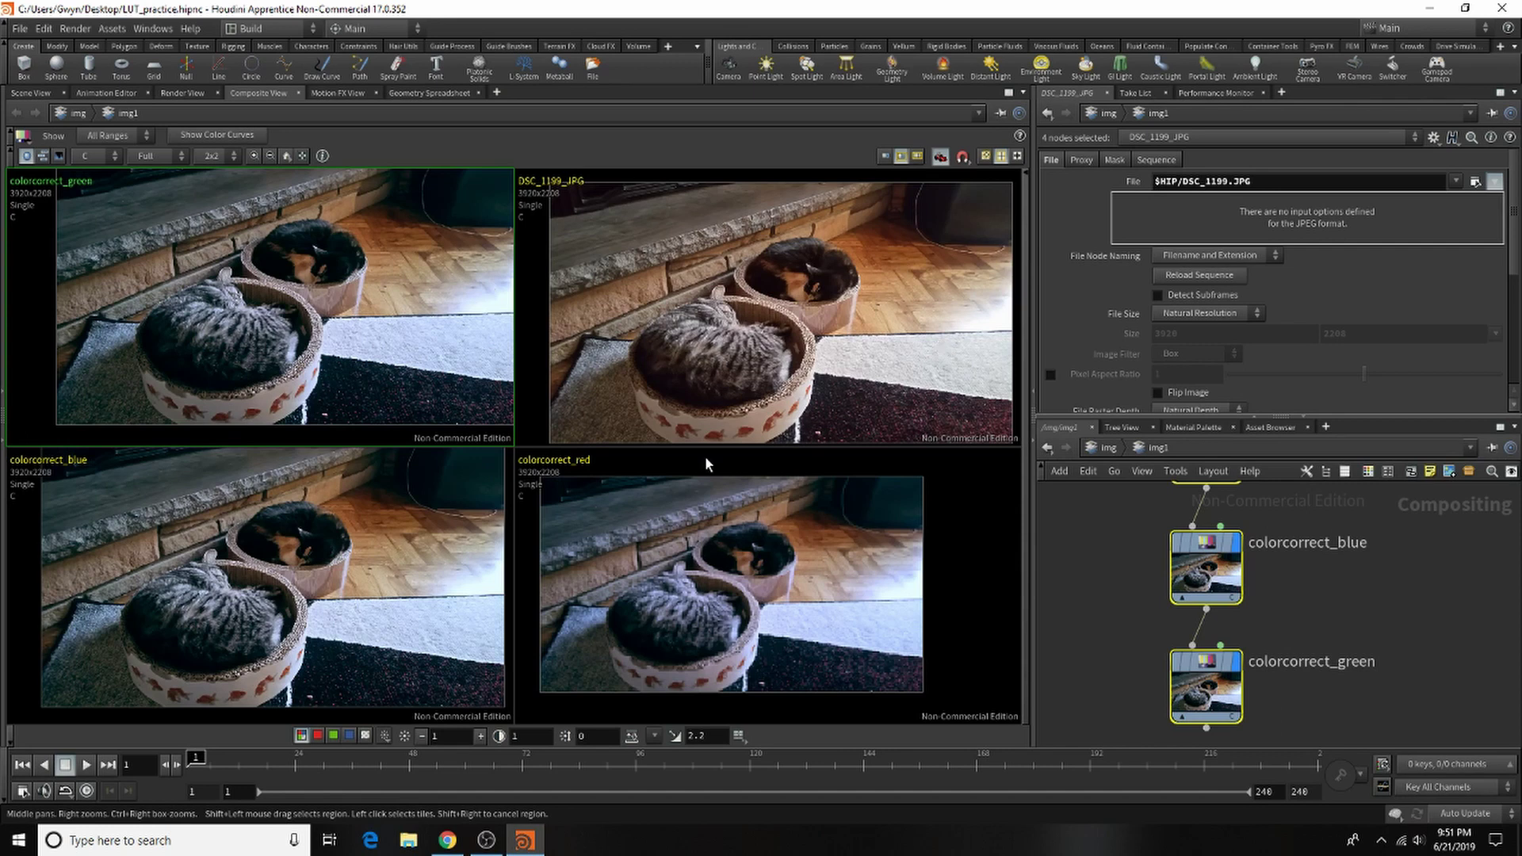
pyautogui.moveTo(1217, 738); pyautogui.dragTo(1189, 678, button='middle')
pyautogui.scroll(3, 1166, 599)
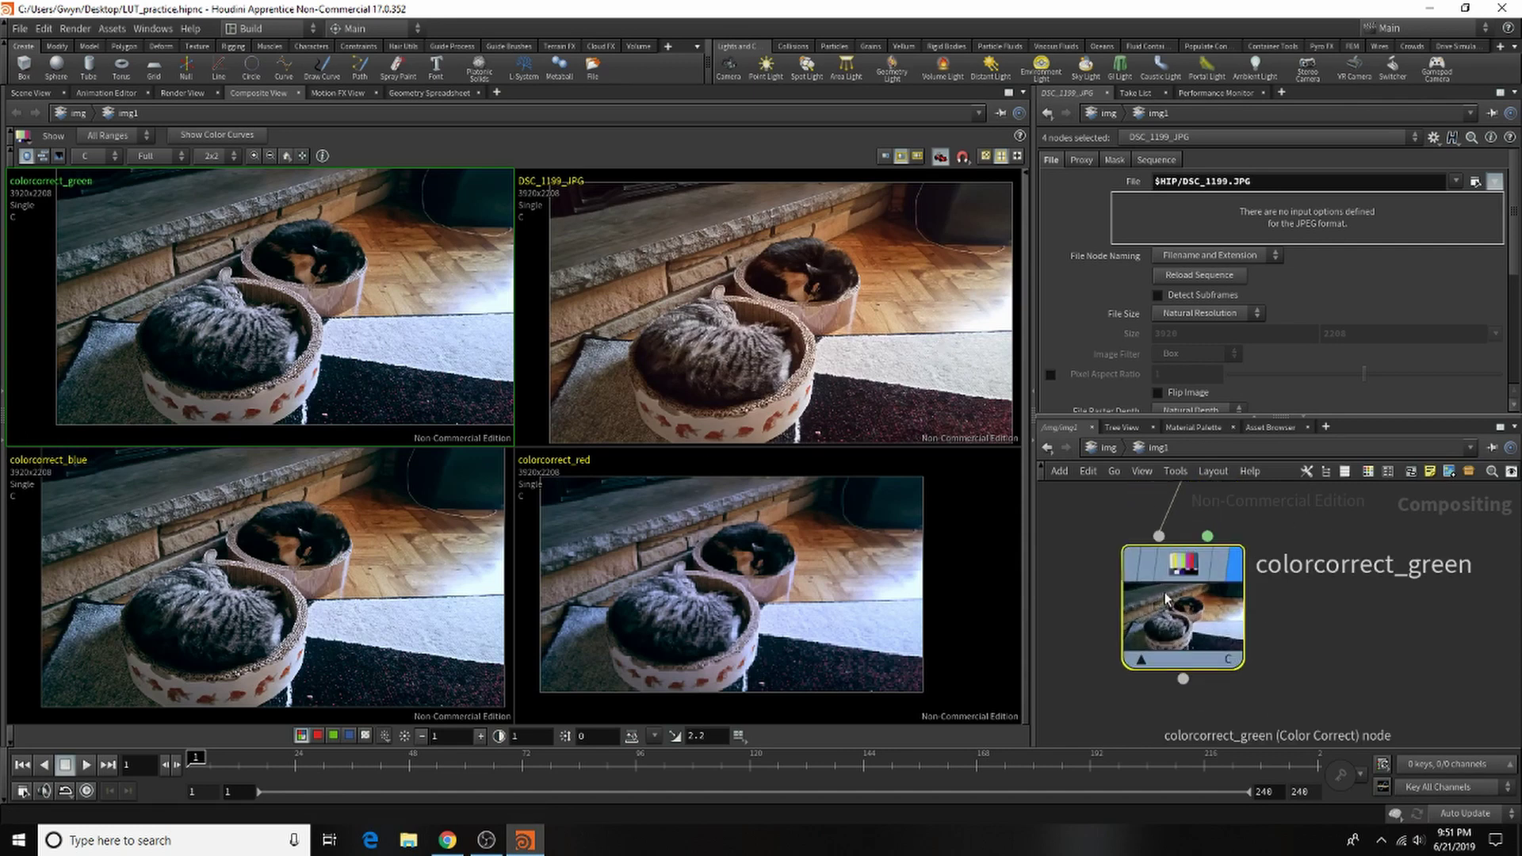
# Choose Save > LUT... from colorcorrect_green's context menu.
pyautogui.rightClick(1166, 599)
pyautogui.click(1142, 613)
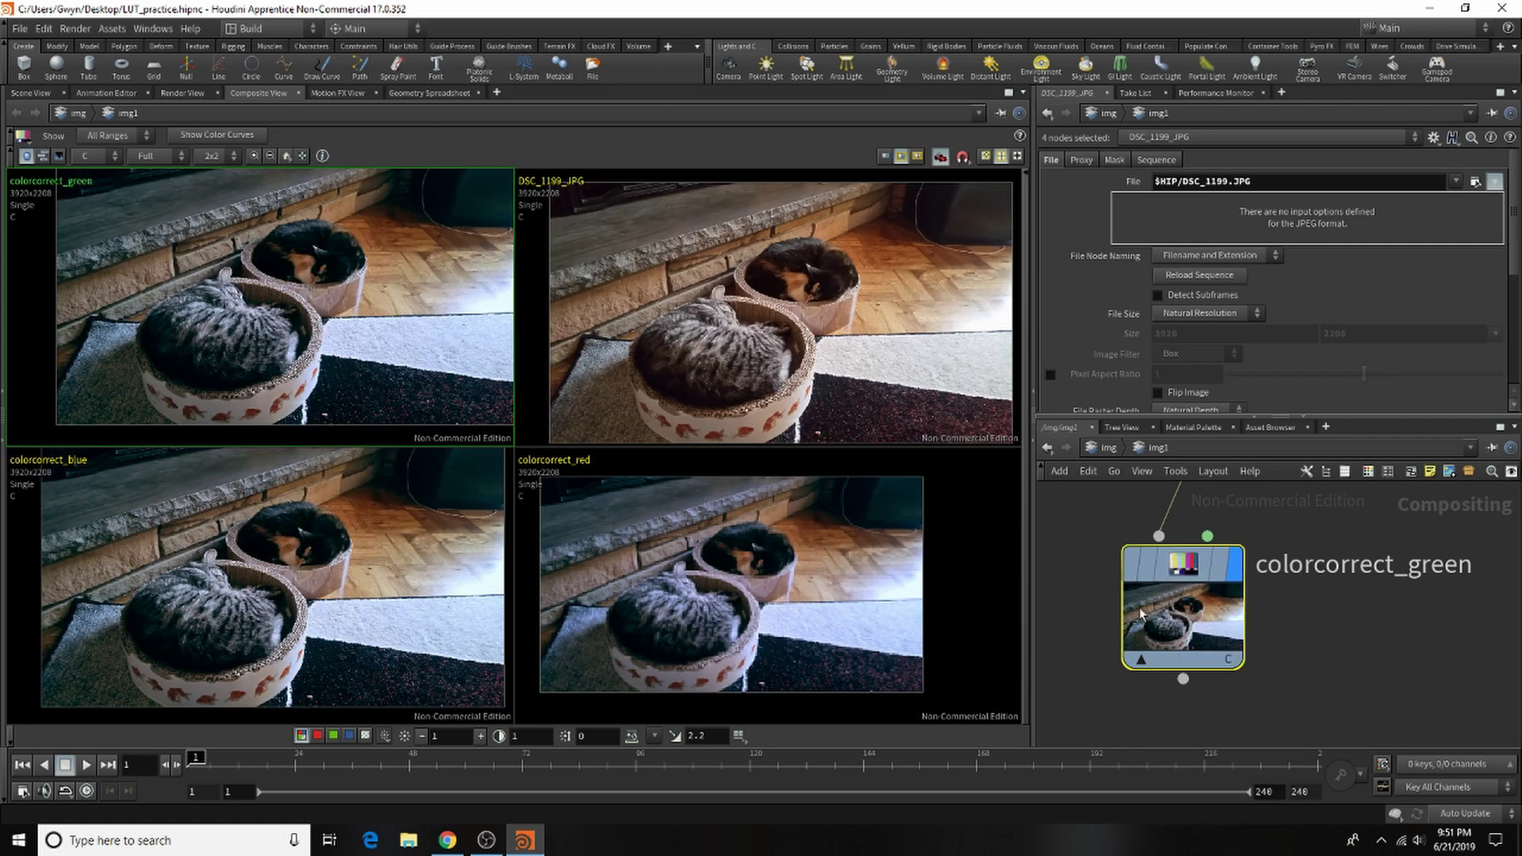
pyautogui.rightClick(1185, 607)
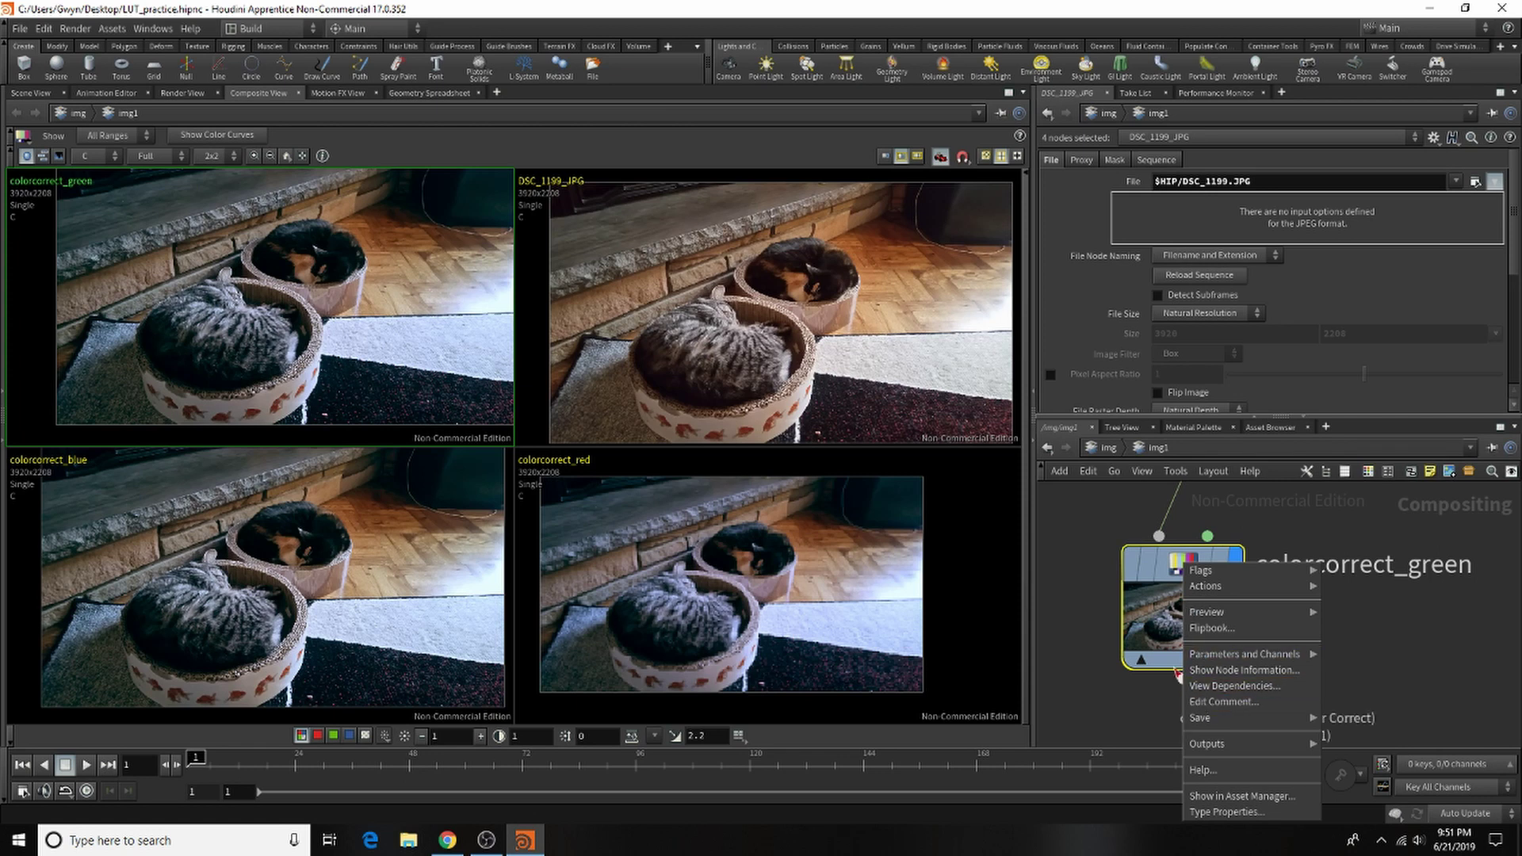
pyautogui.moveTo(1209, 719)
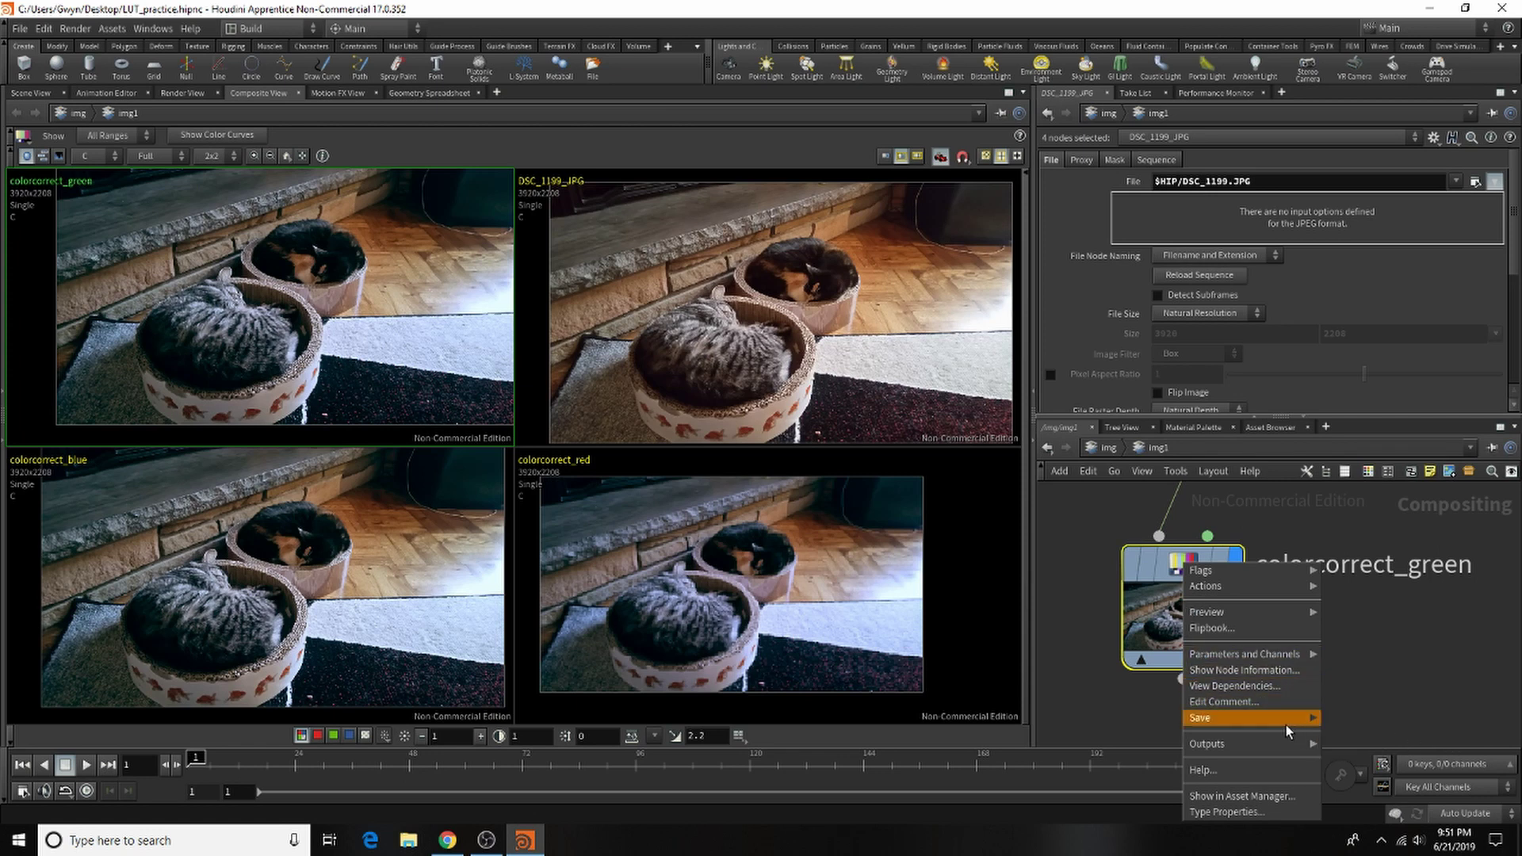
pyautogui.click(1336, 735)
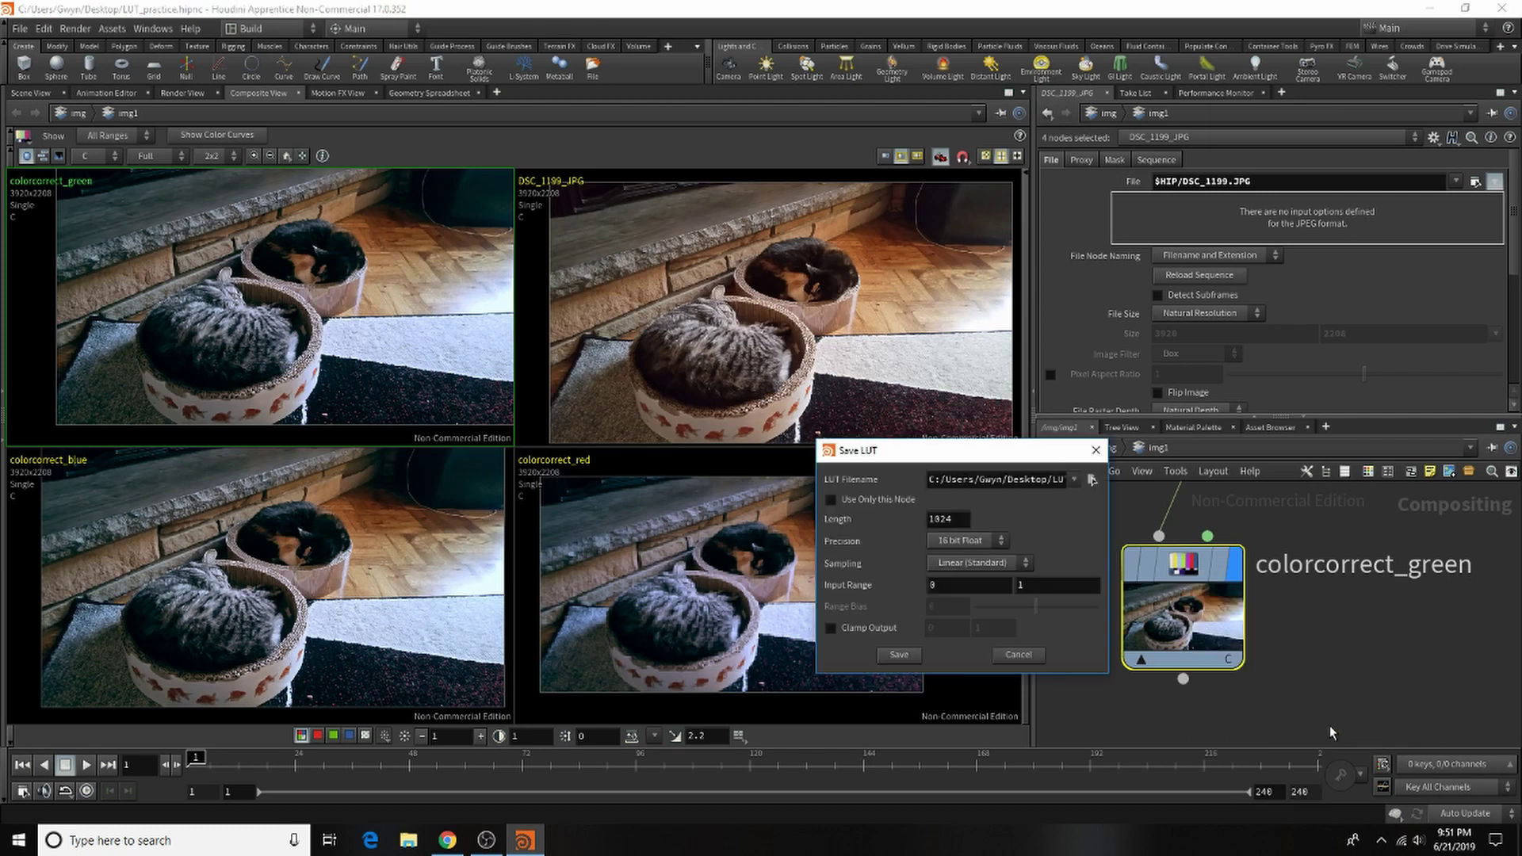
# Name the LUT file test3.blut in the LUTs folder and save it.
pyautogui.click(1092, 479)
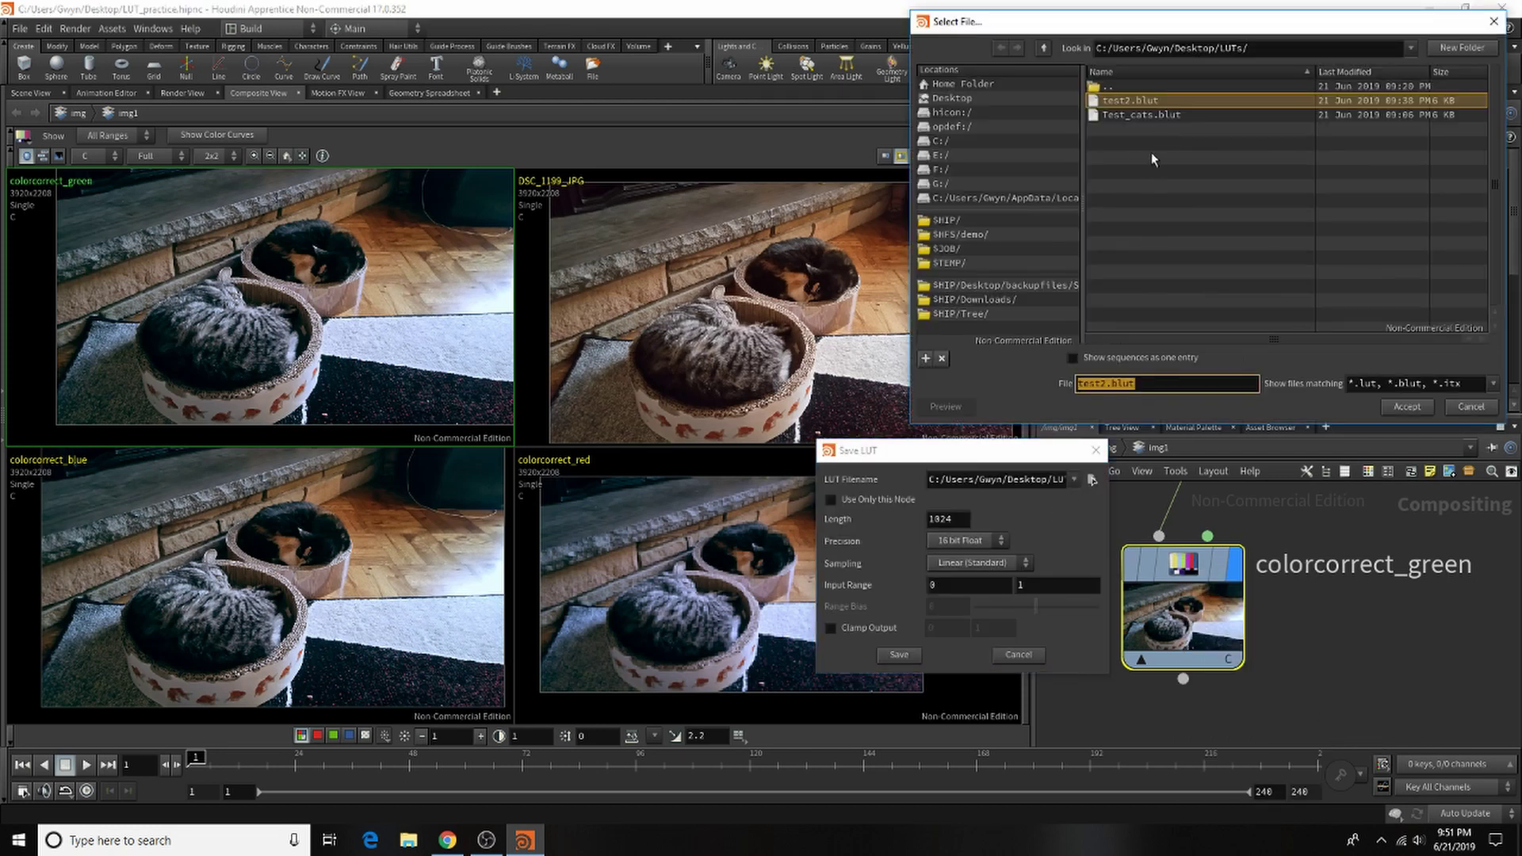
pyautogui.click(1114, 385)
pyautogui.press('BackSpace')
pyautogui.write('3')
pyautogui.click(1407, 406)
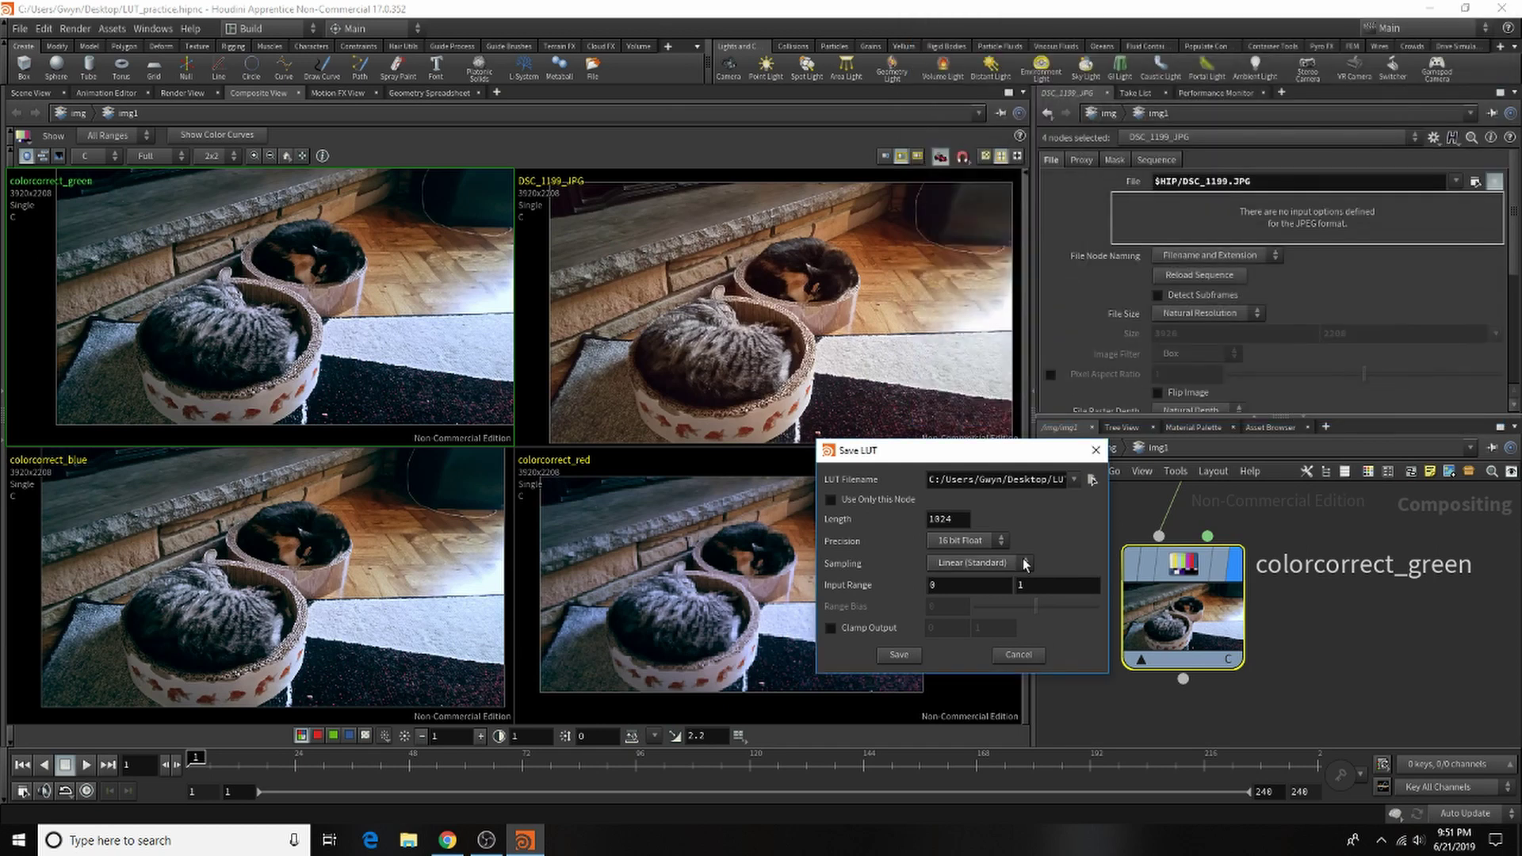
pyautogui.click(1093, 480)
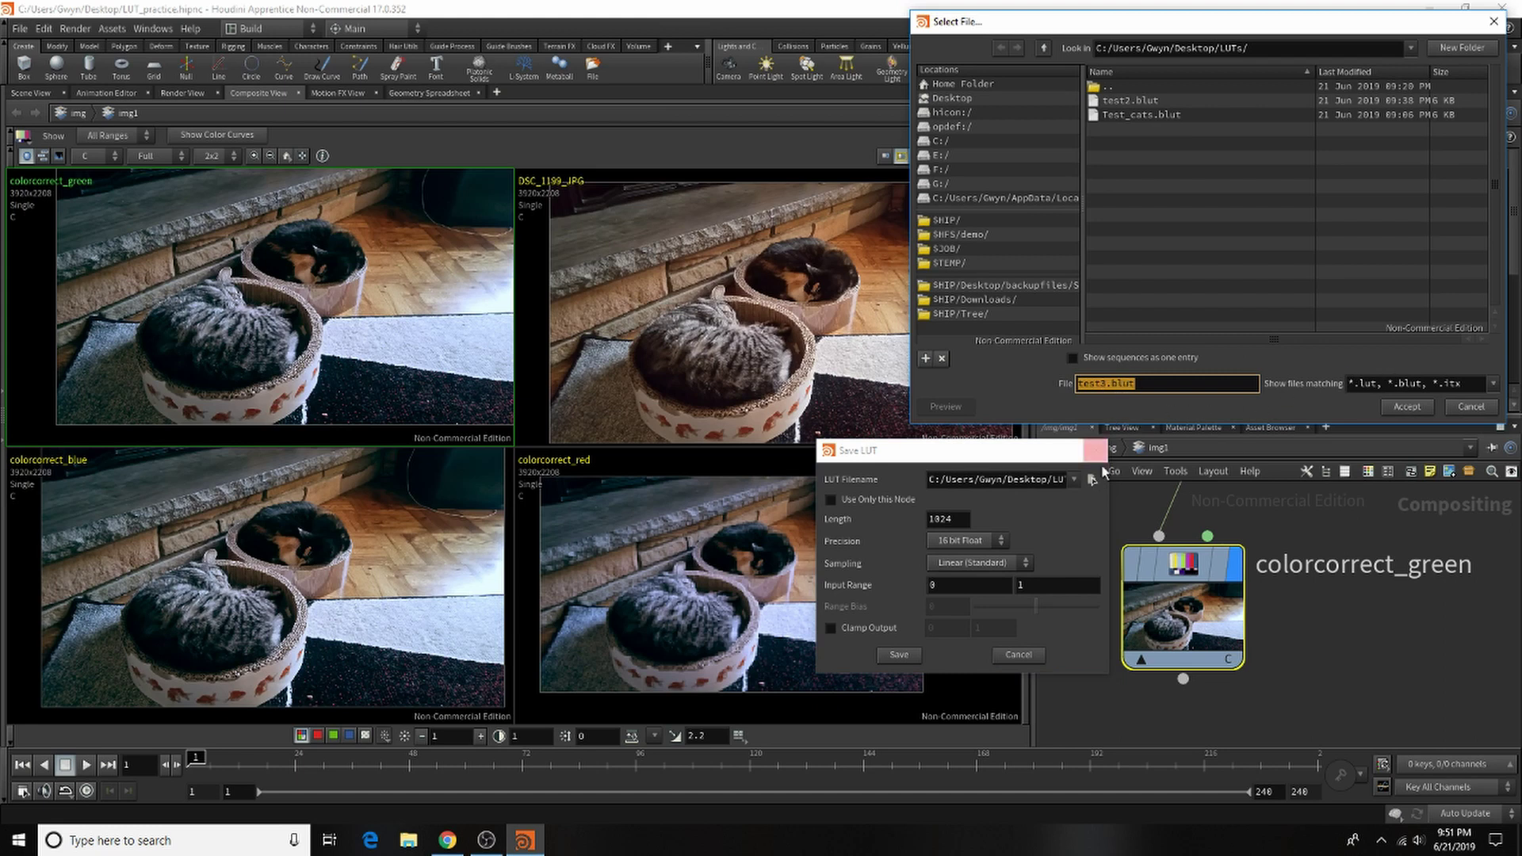
pyautogui.click(1469, 406)
pyautogui.click(898, 655)
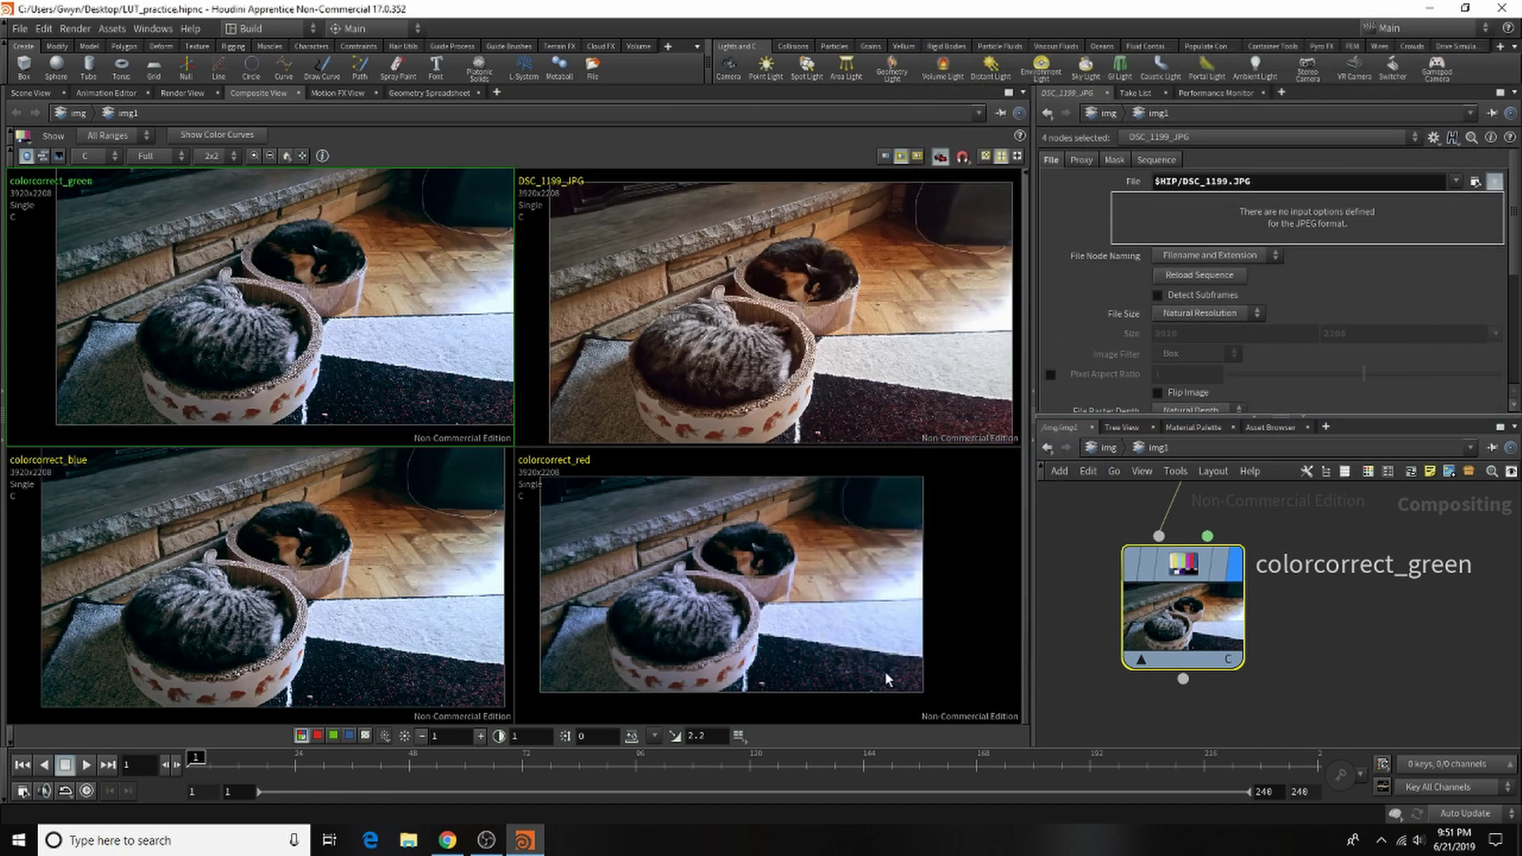
# Delete the correction nodes from degrain1 to colorcorrect_green, leaving only DSC_1199_JPG.
pyautogui.scroll(-3, 1197, 681)
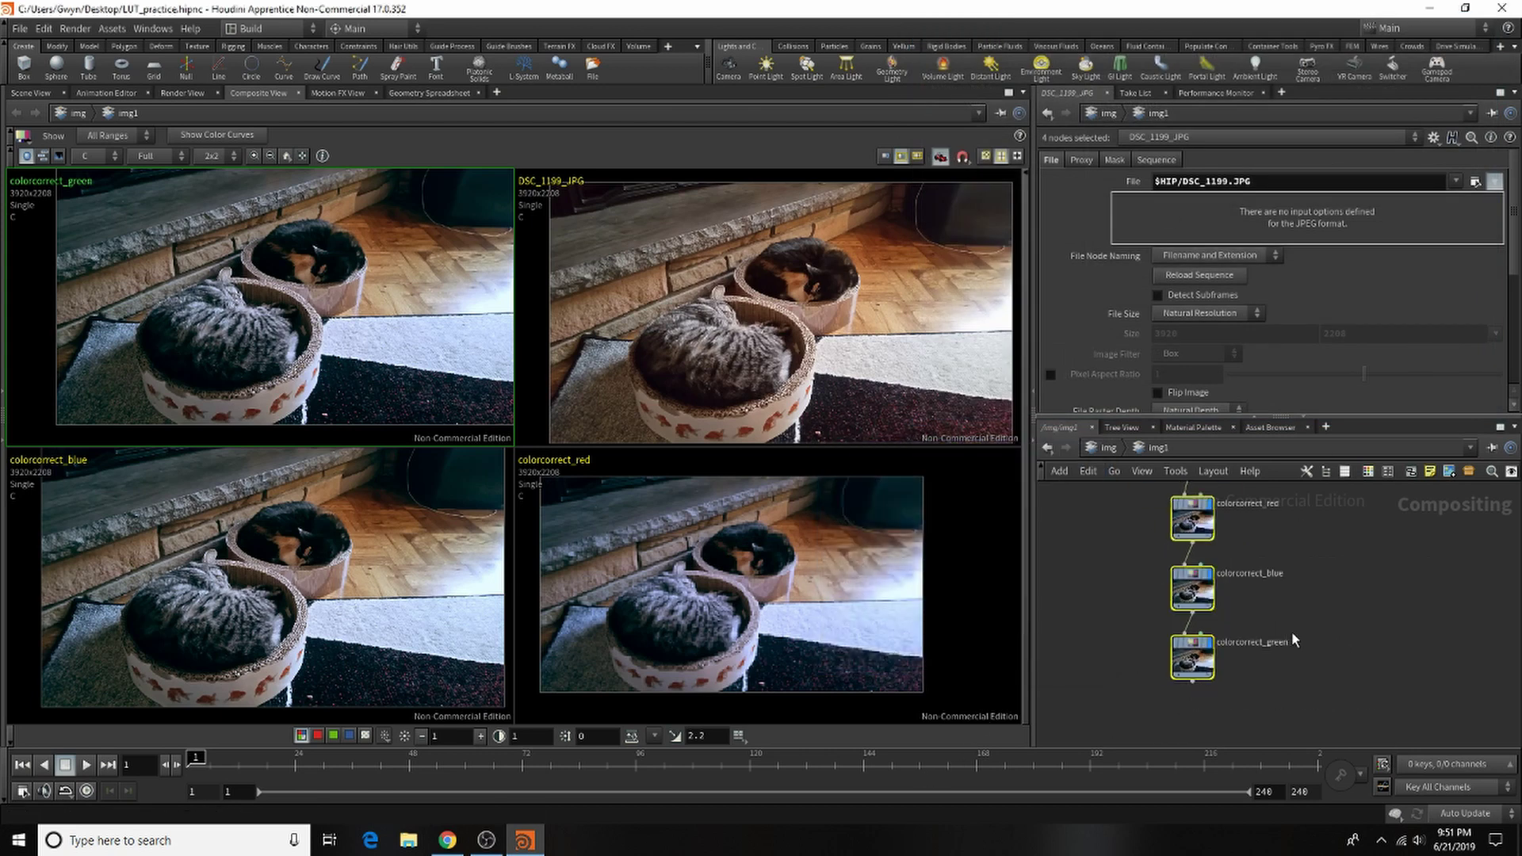
pyautogui.click(1291, 639)
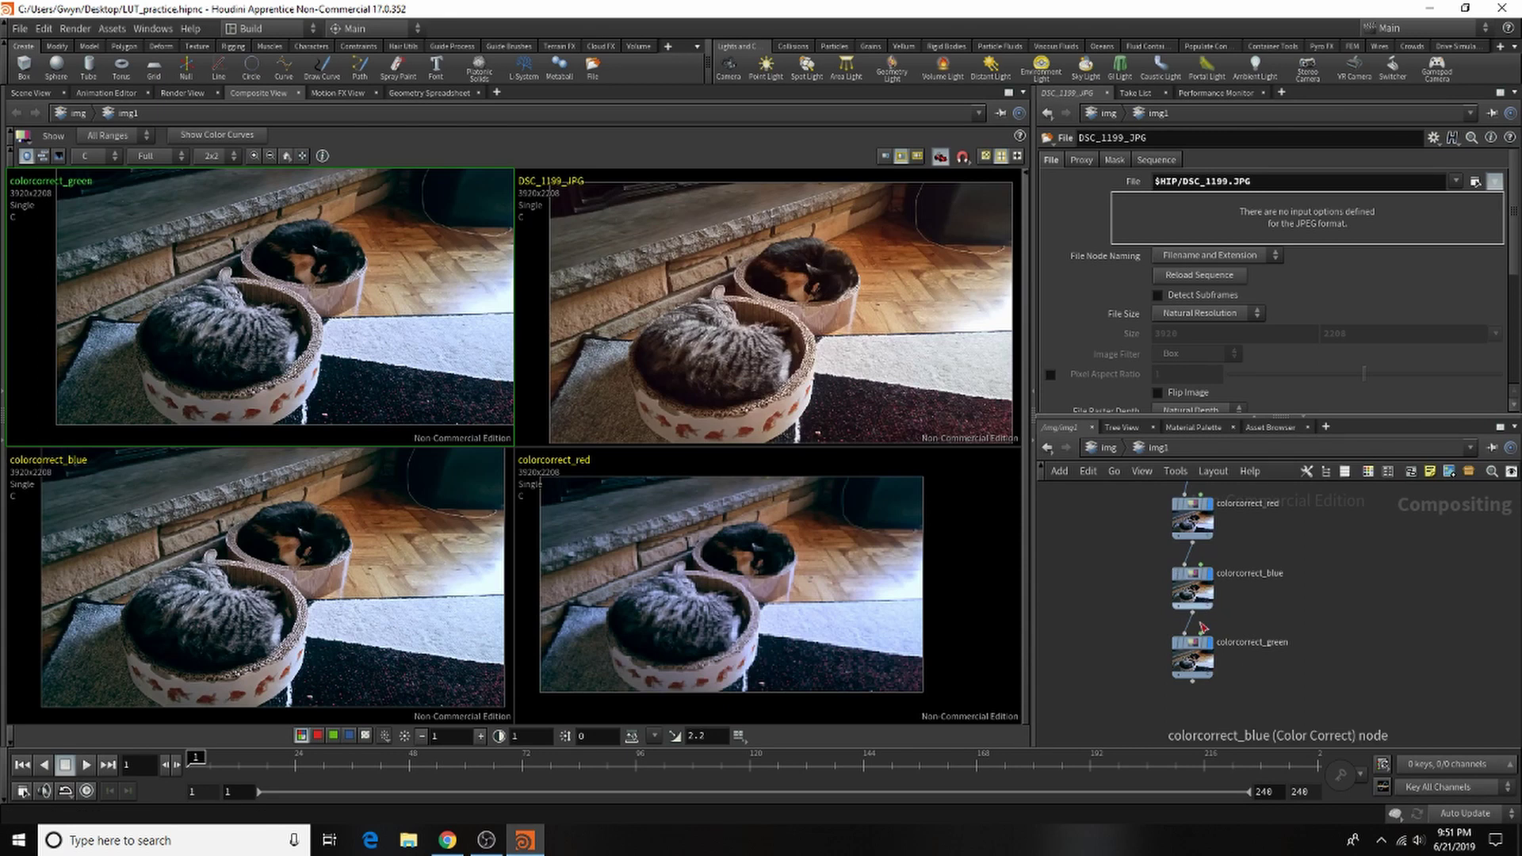
pyautogui.click(1199, 655)
pyautogui.scroll(5, 487, 455)
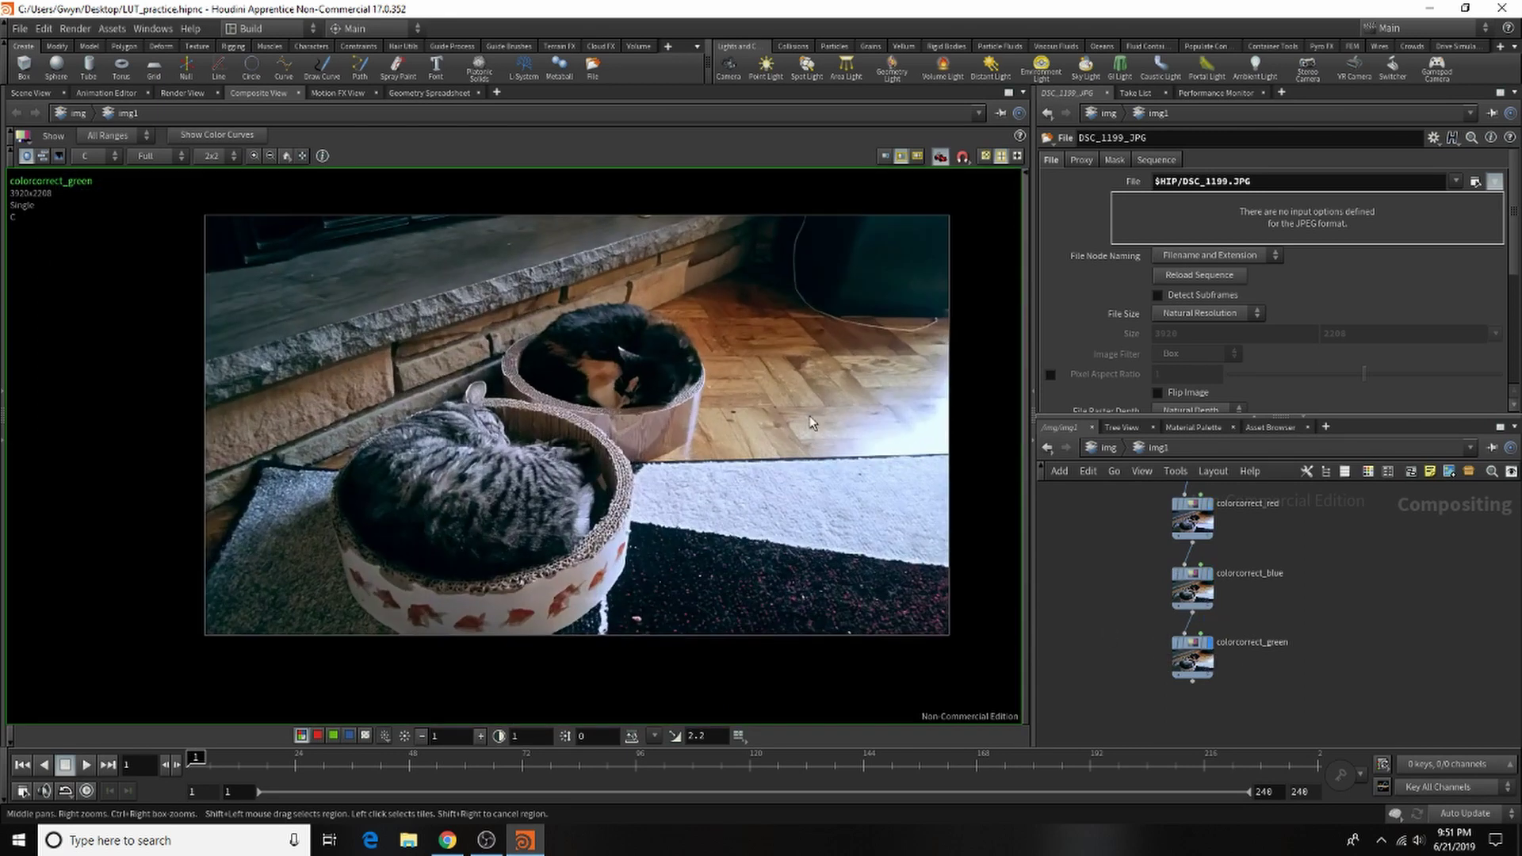
pyautogui.scroll(1, 874, 306)
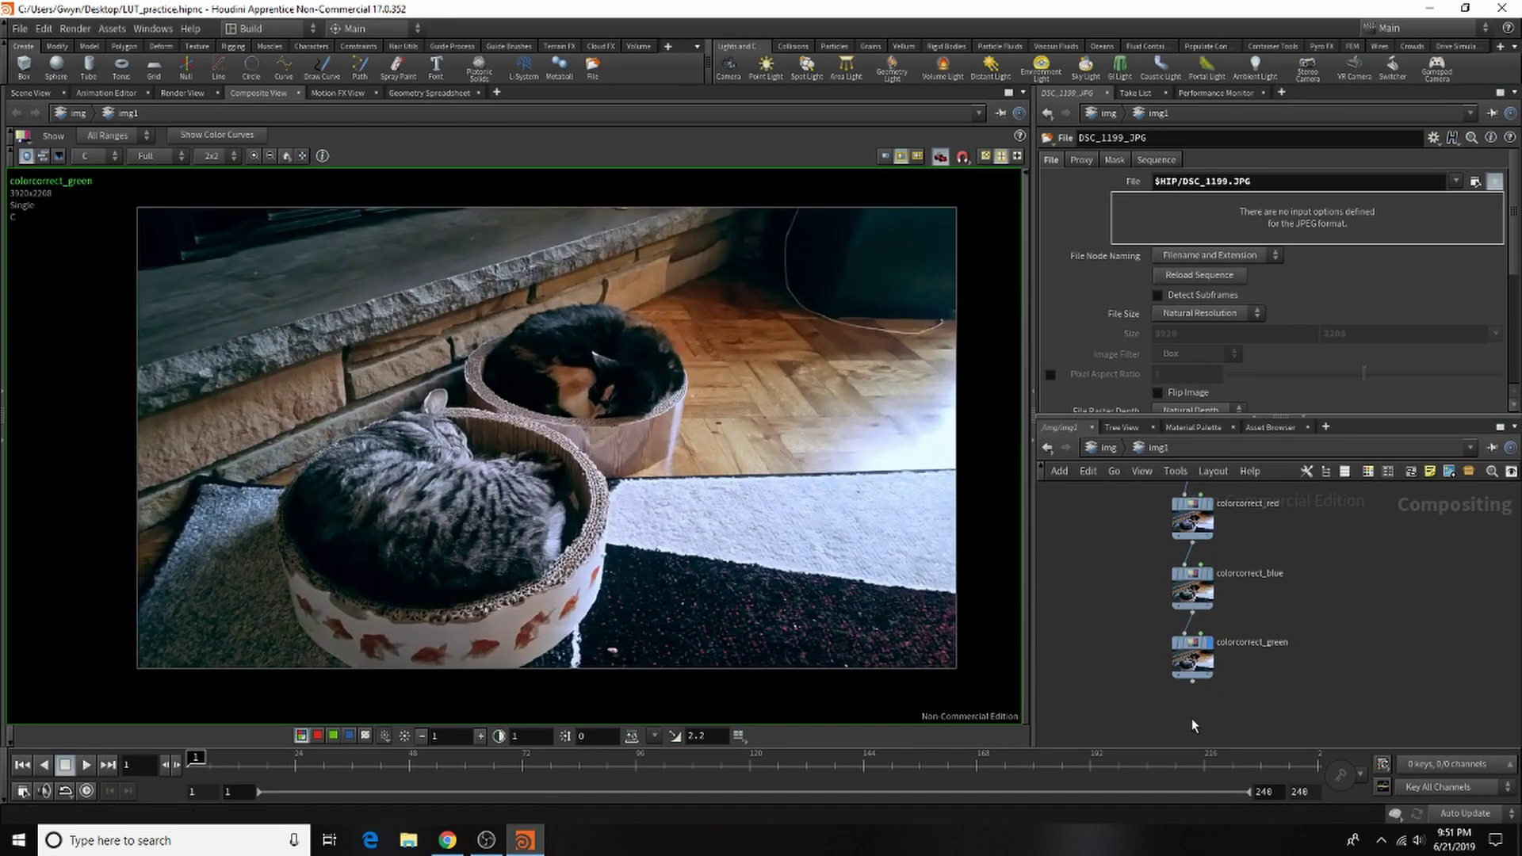
pyautogui.scroll(-4, 1175, 706)
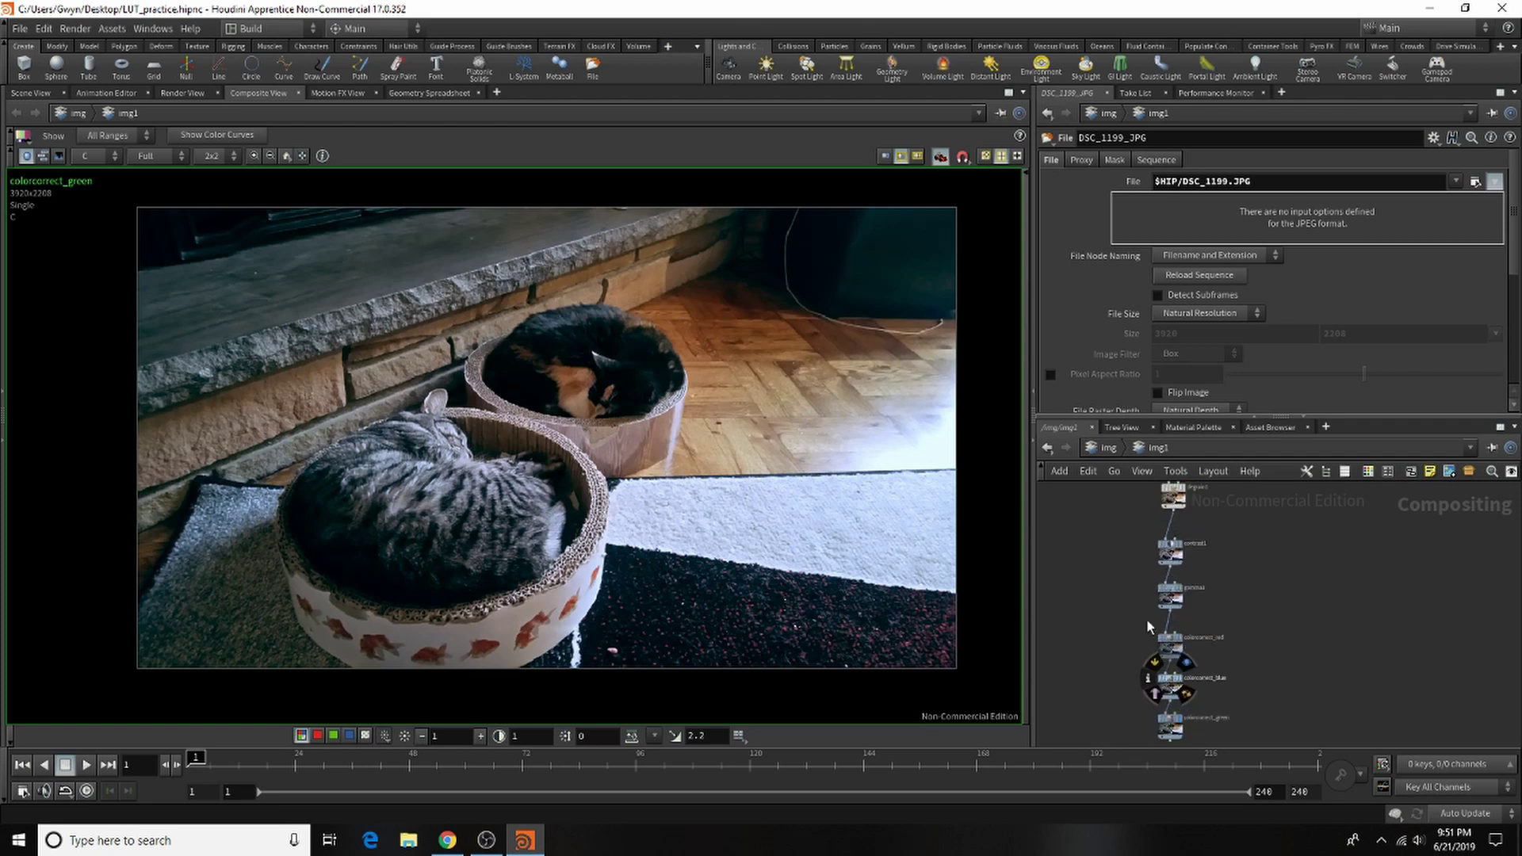
pyautogui.scroll(-2, 1110, 528)
pyautogui.moveTo(1101, 504); pyautogui.dragTo(1246, 724)
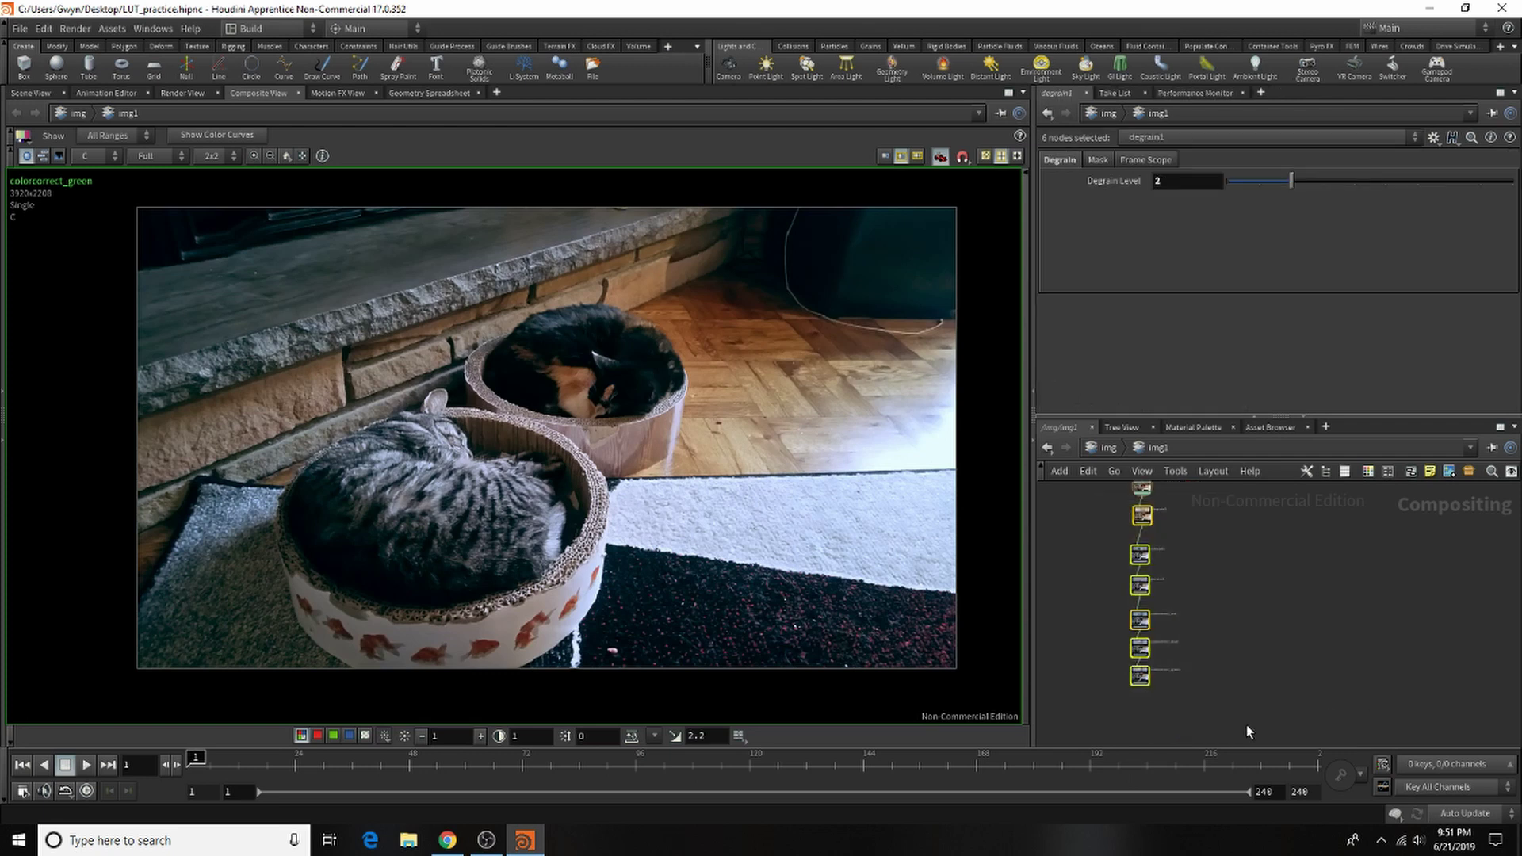
pyautogui.press('Delete')
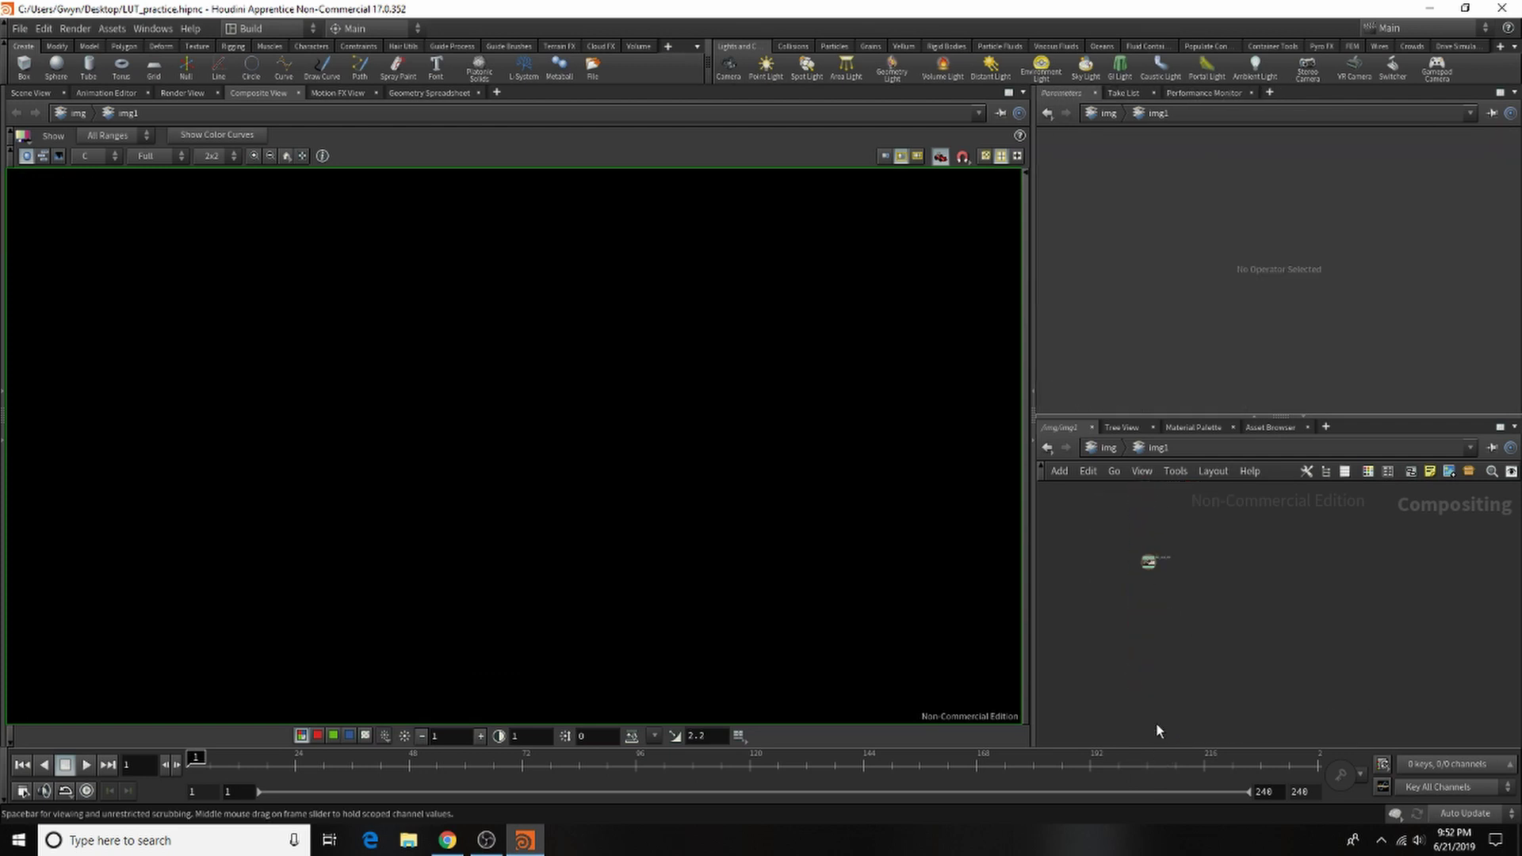
# Load test3.blut as the viewer LUT and toggle it to compare with the original photo.
pyautogui.scroll(3, 1142, 566)
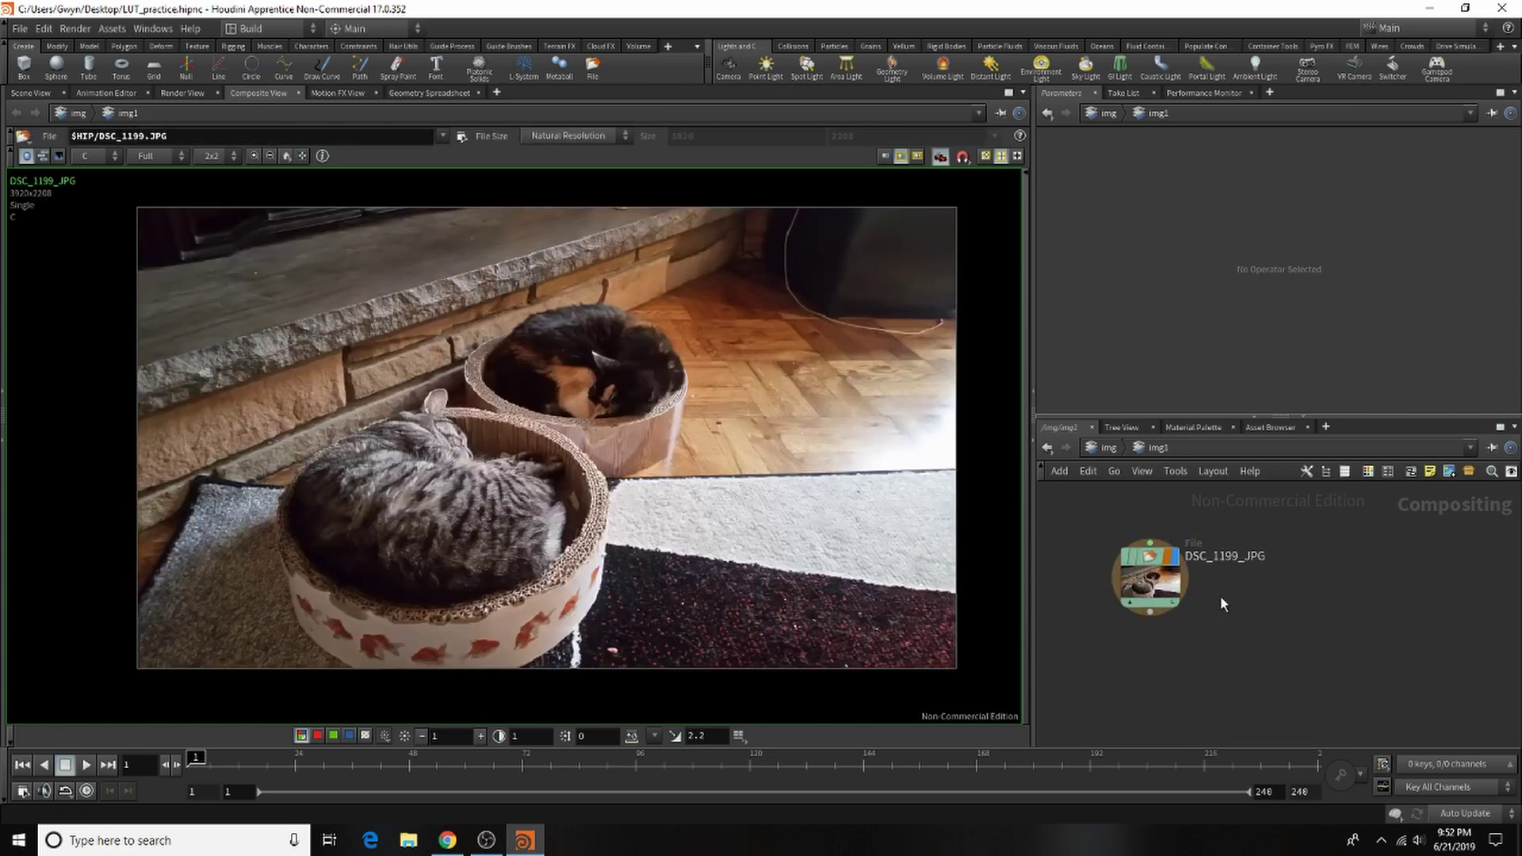
pyautogui.click(738, 736)
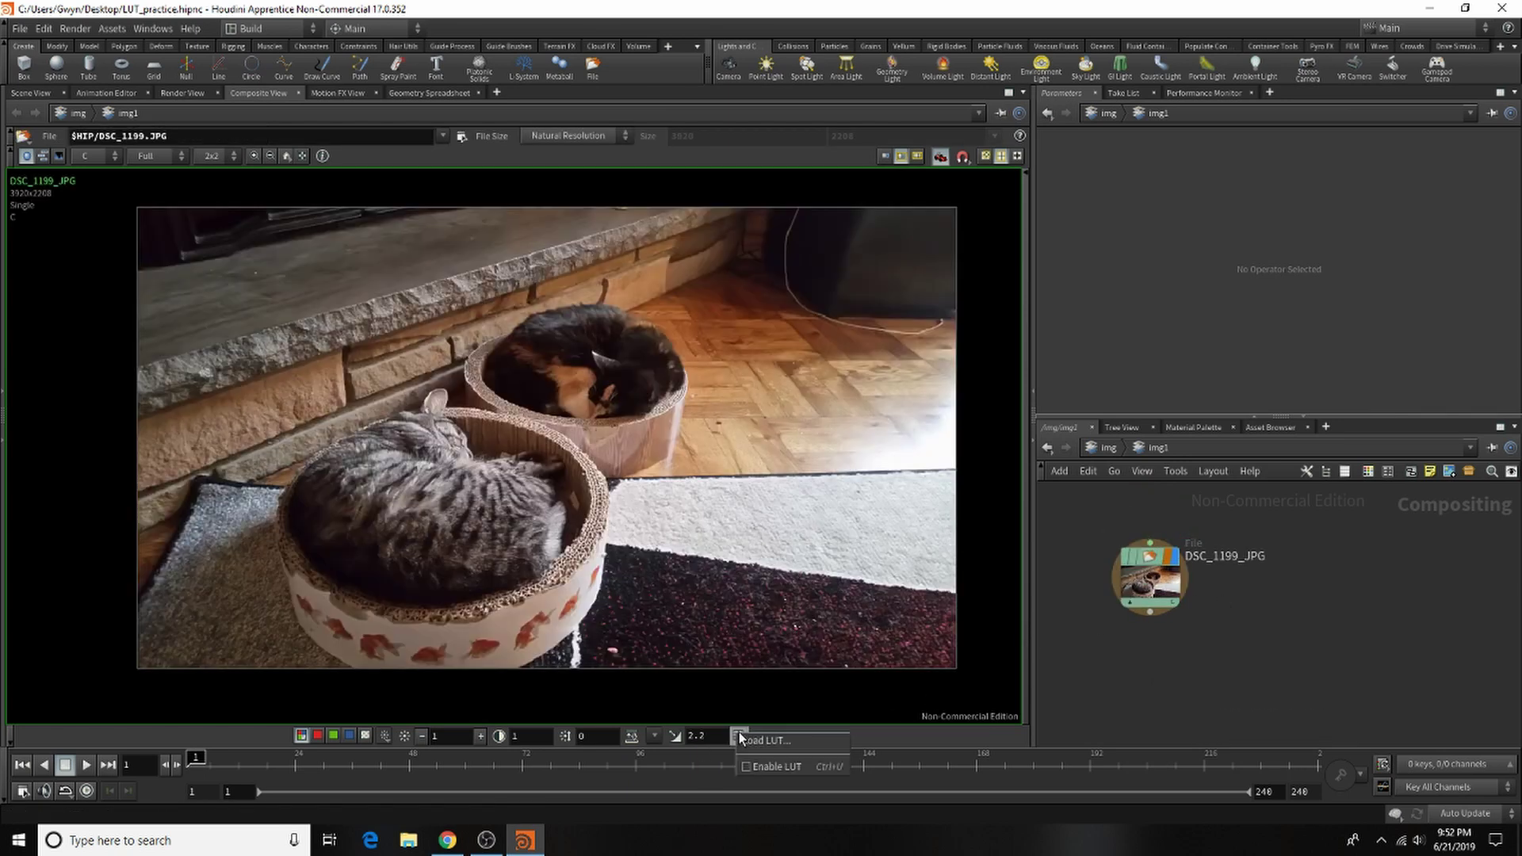
pyautogui.click(761, 740)
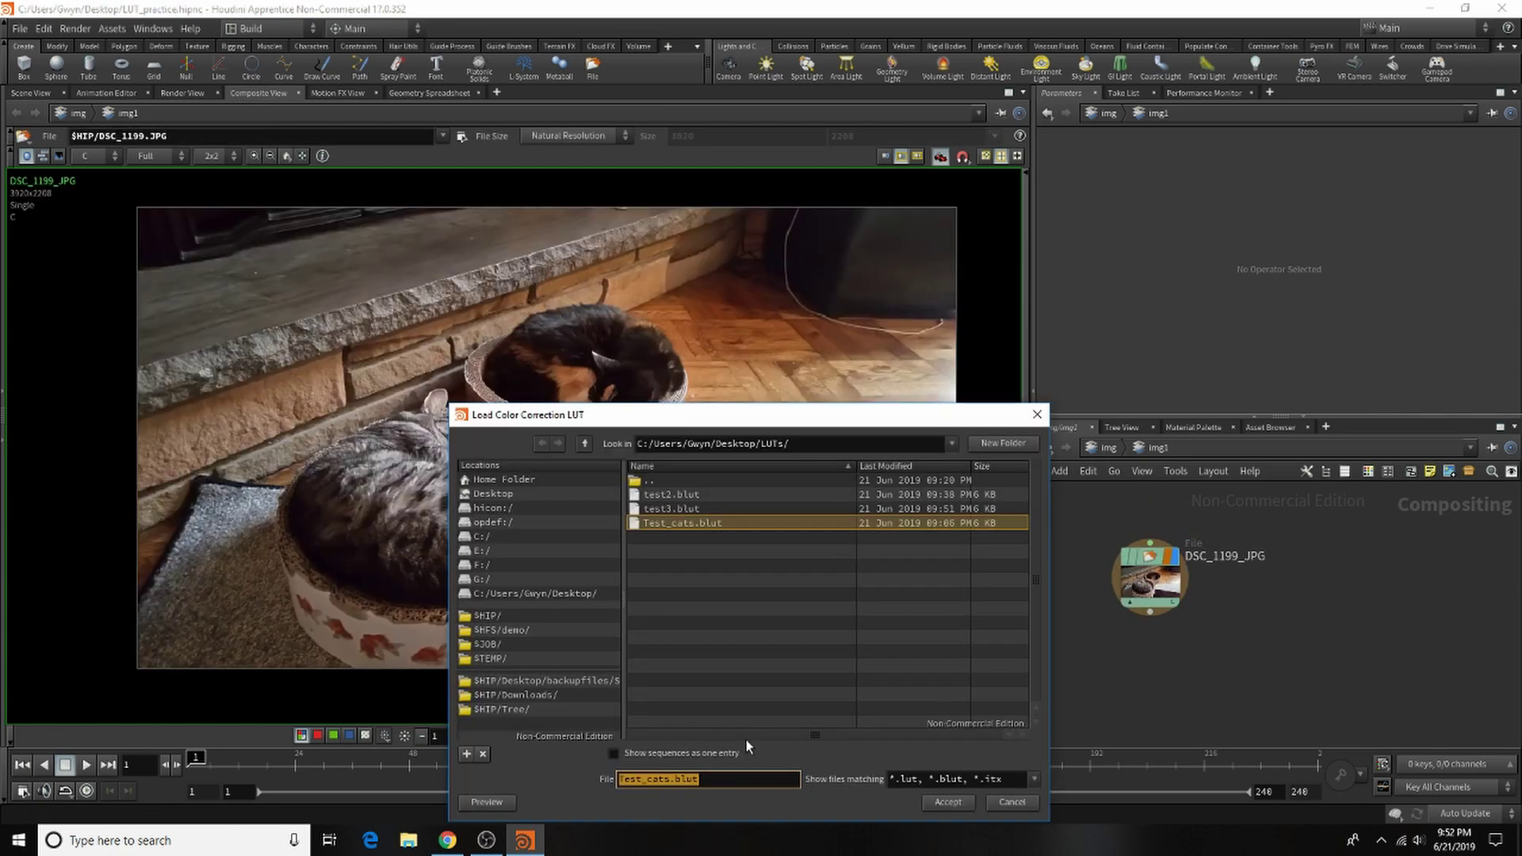
pyautogui.click(688, 509)
pyautogui.click(941, 803)
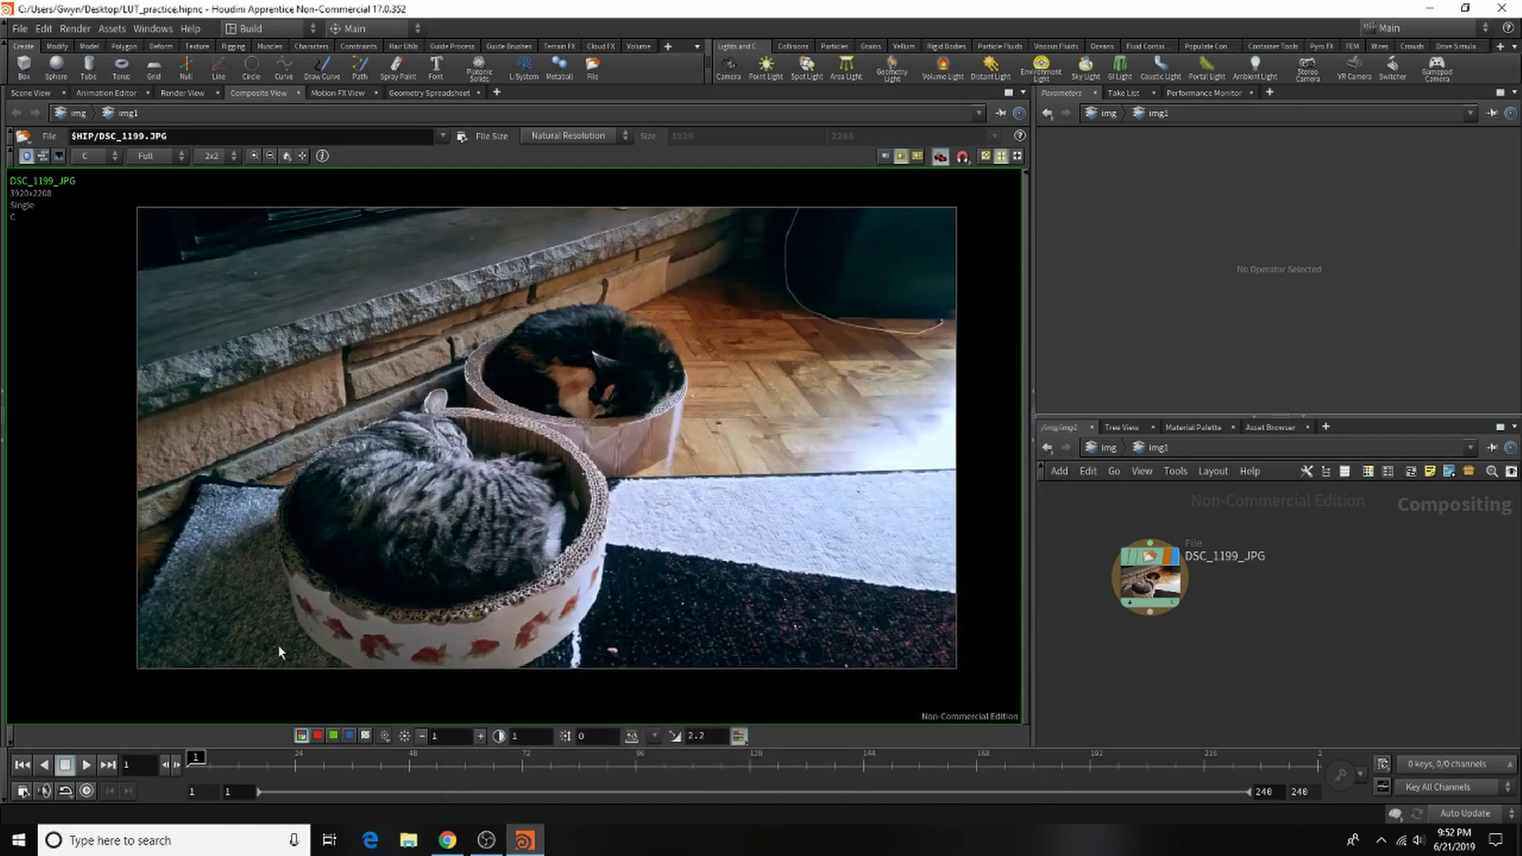
pyautogui.click(738, 737)
pyautogui.click(738, 737)
pyautogui.click(738, 737)
pyautogui.click(738, 736)
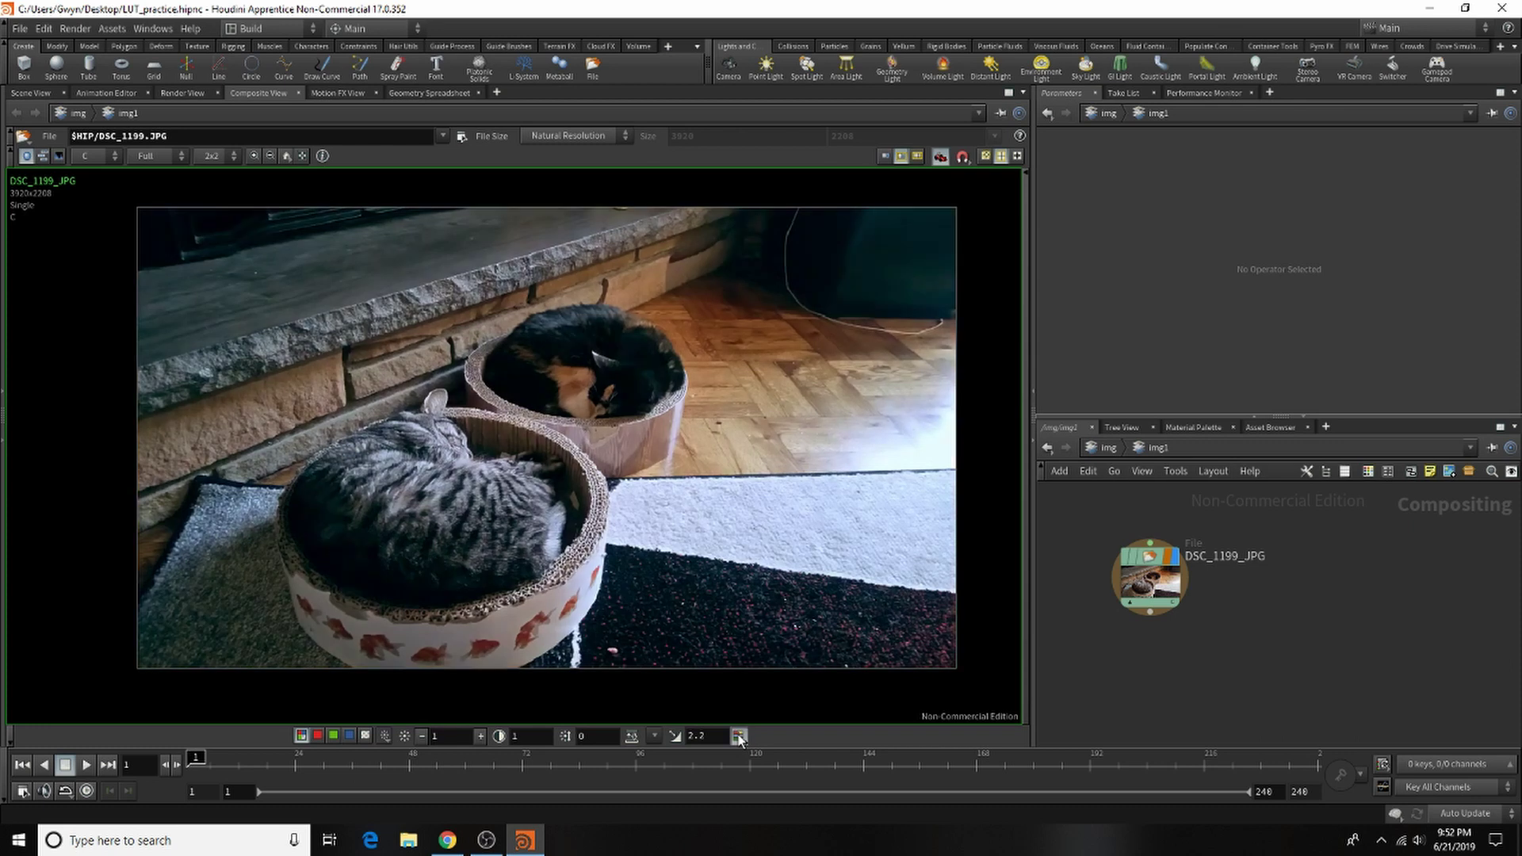